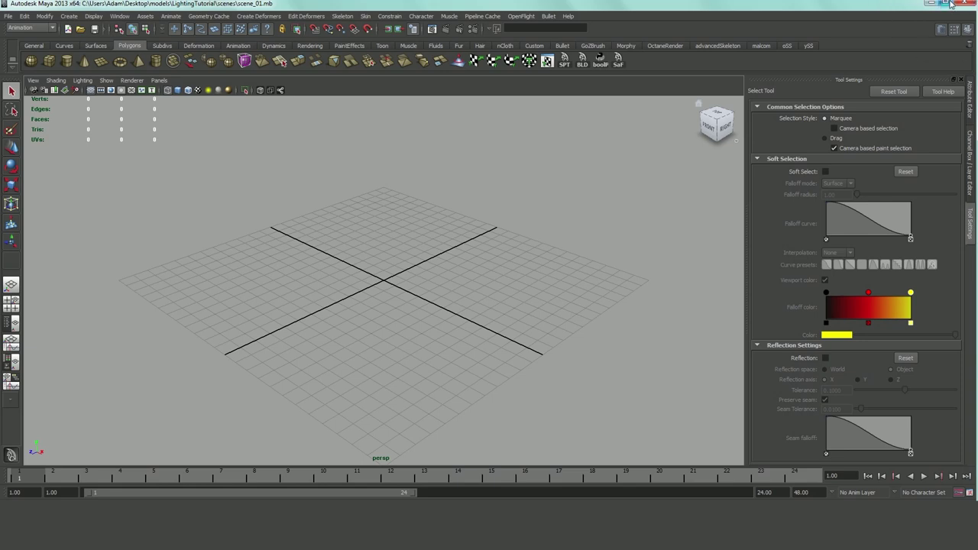
Step: Maximize the Maya window over the empty scene_01 perspective grid
left_click(953, 4)
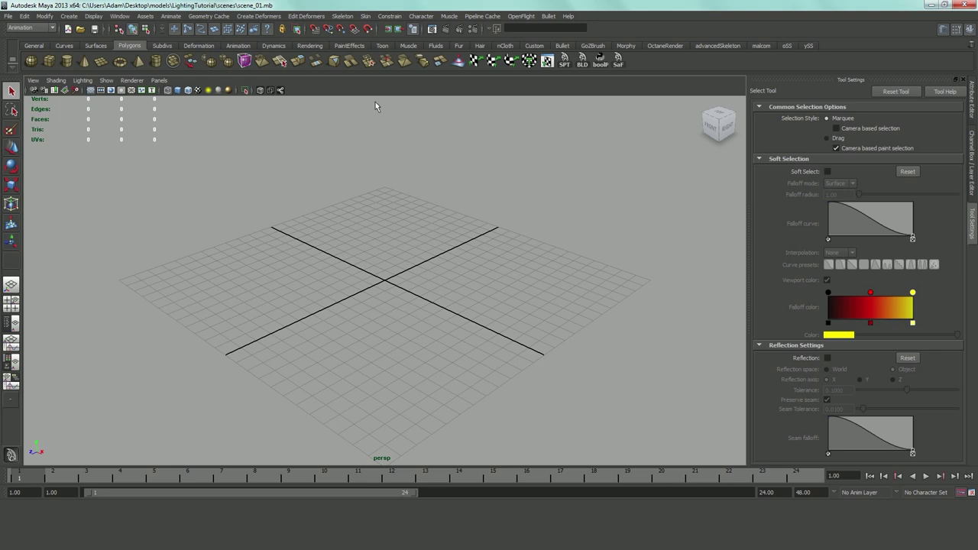
Step: Create a polygon plane at the grid centre and scale it well beyond the grid as the ground
left_click(101, 62)
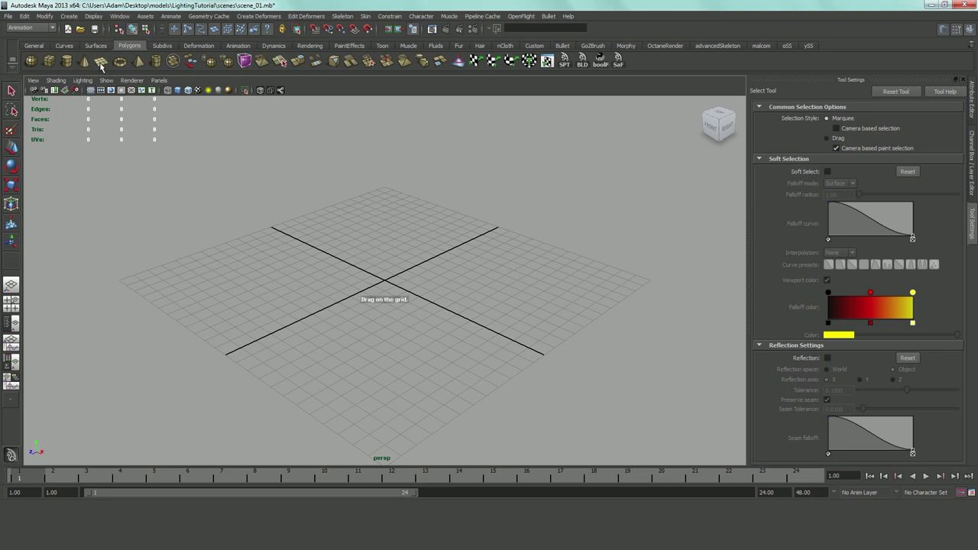
left_click(386, 283)
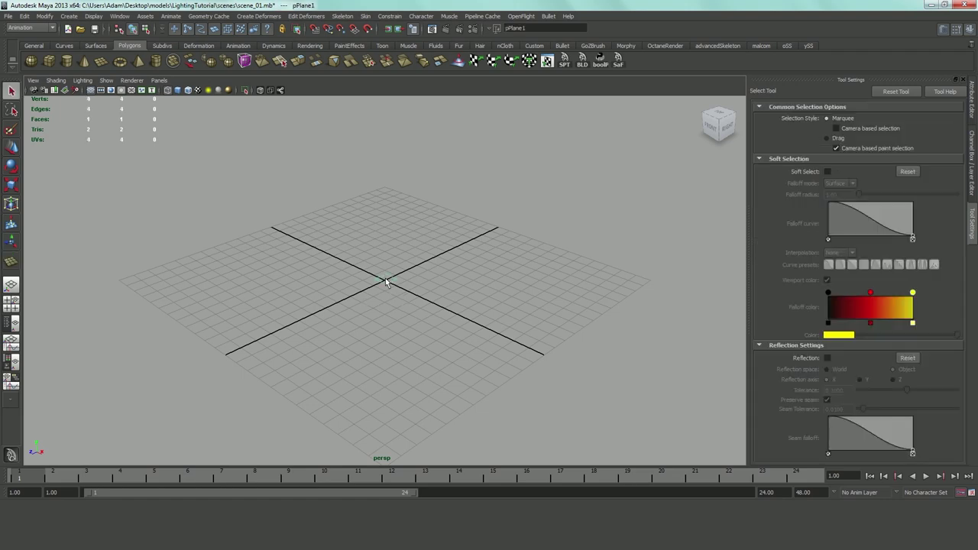
key("r")
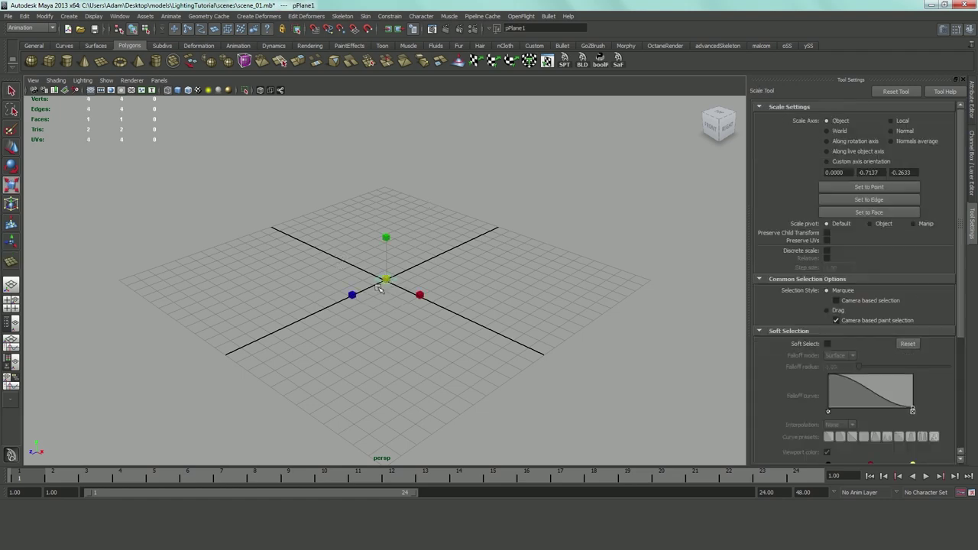
middle_click_drag(695, 258, 803, 251)
key("w")
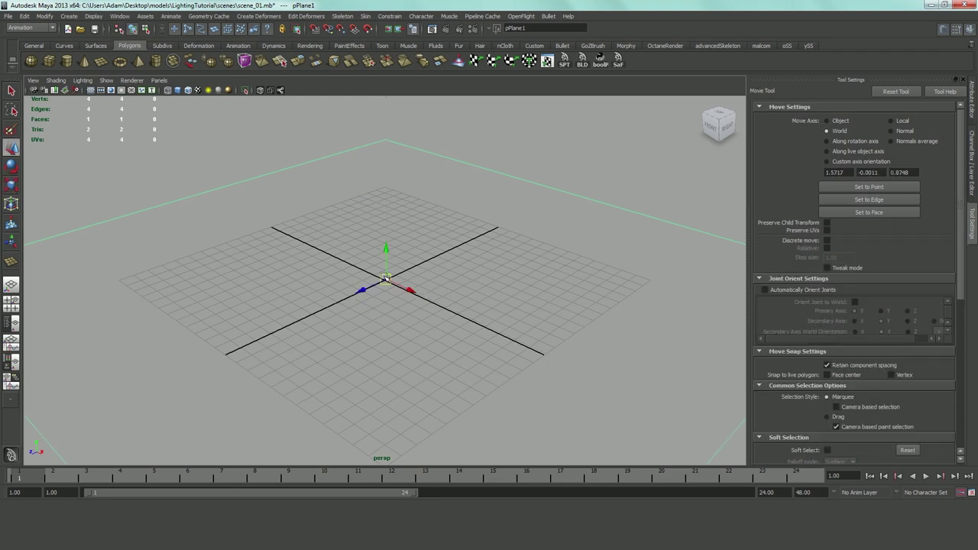
mouse_move(386, 278)
left_mouse_down()
mouse_move(433, 276)
mouse_move(368, 278)
mouse_move(389, 282)
left_mouse_up()
Step: Add a polygon sphere at the grid centre and an enlarged polygon cube beside it
left_click(132, 147)
left_click(30, 62)
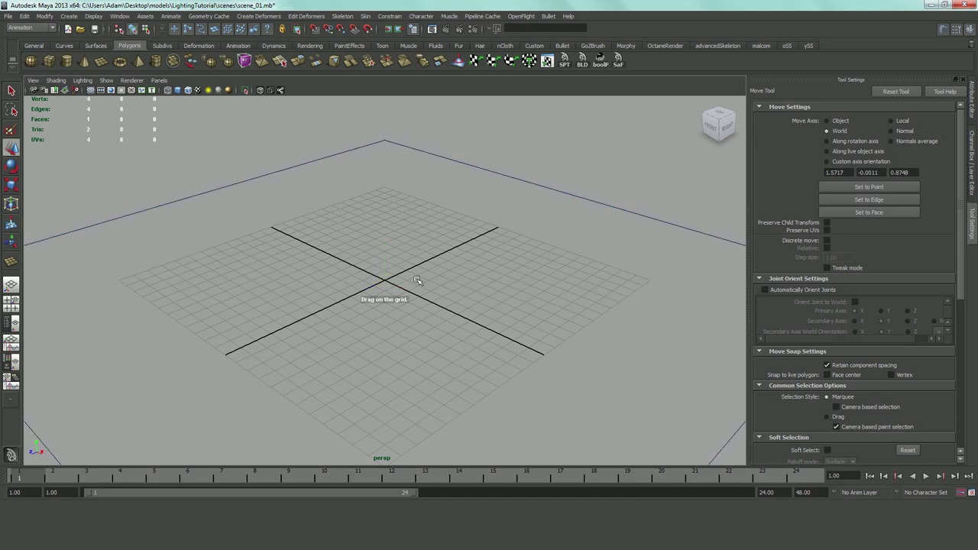
left_click(373, 277)
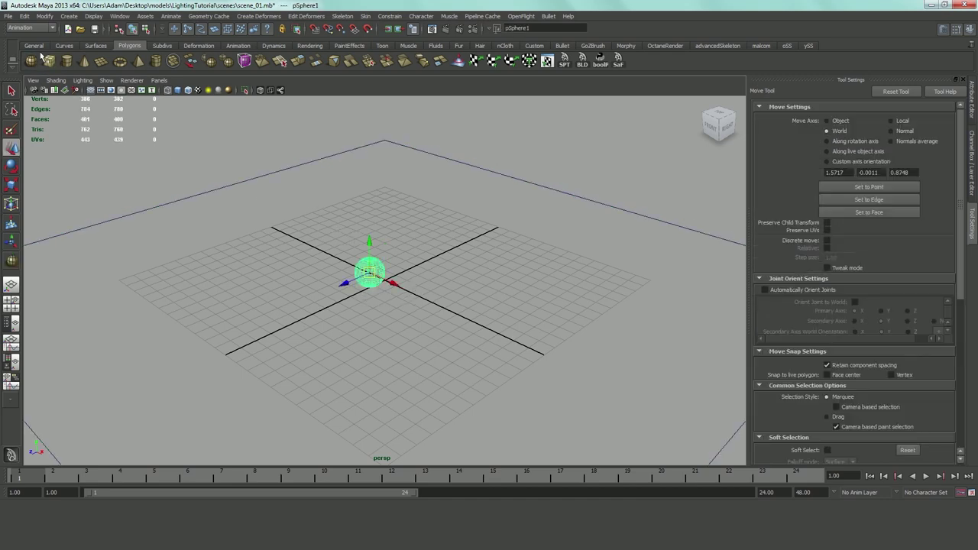
left_click(48, 61)
left_click(445, 291)
key("r")
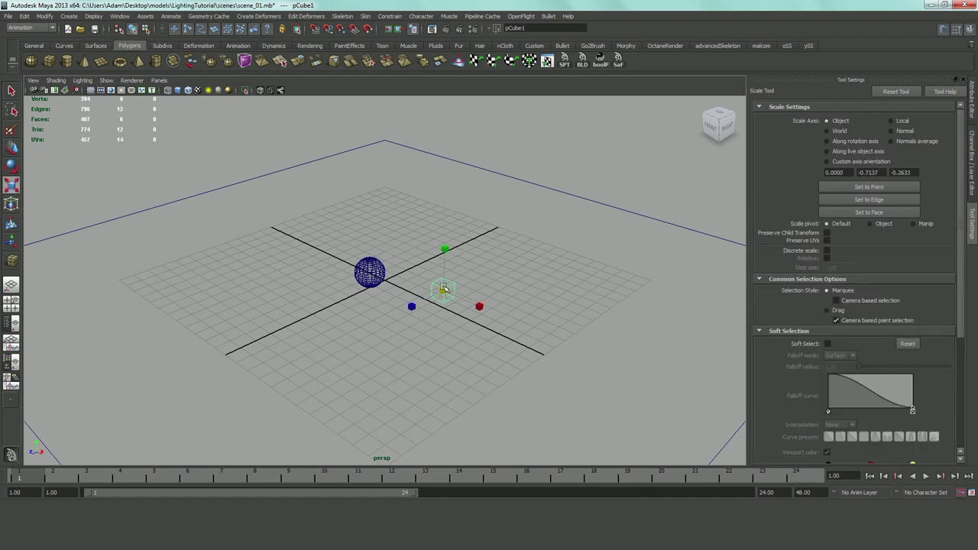
left_click_drag(443, 287, 468, 275)
Step: Create a polygon torus on the grid near the sphere
left_click(69, 16)
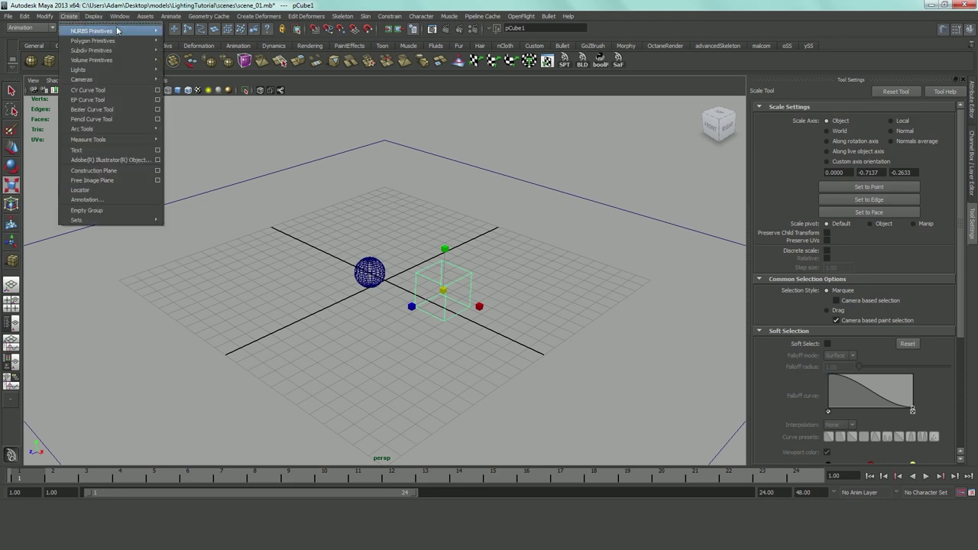
mouse_move(144, 42)
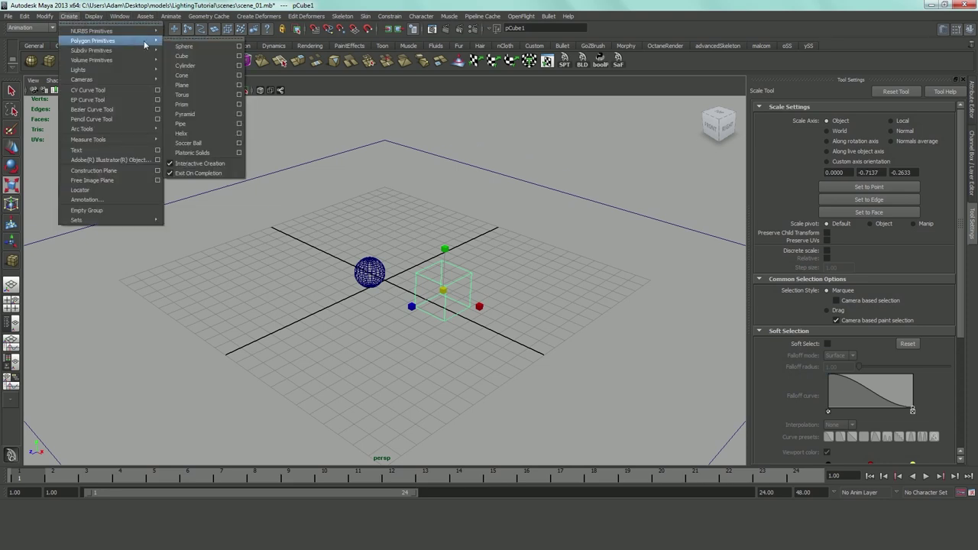
left_click(182, 94)
left_click_drag(419, 246, 443, 230)
Step: Rotate the torus from lying flat so it stands upright as a vertical ring
key("r")
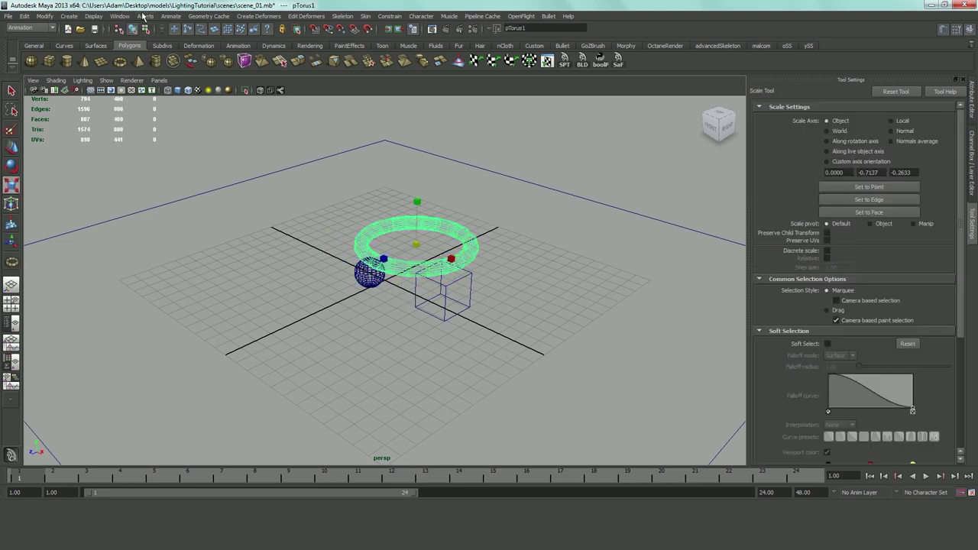
left_click(75, 16)
mouse_move(139, 44)
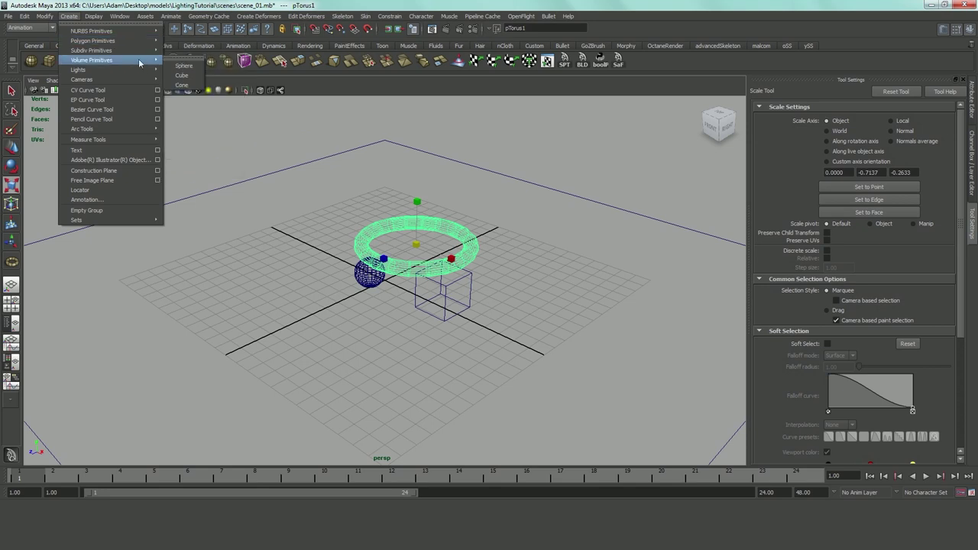
left_click(539, 237)
left_click(467, 247)
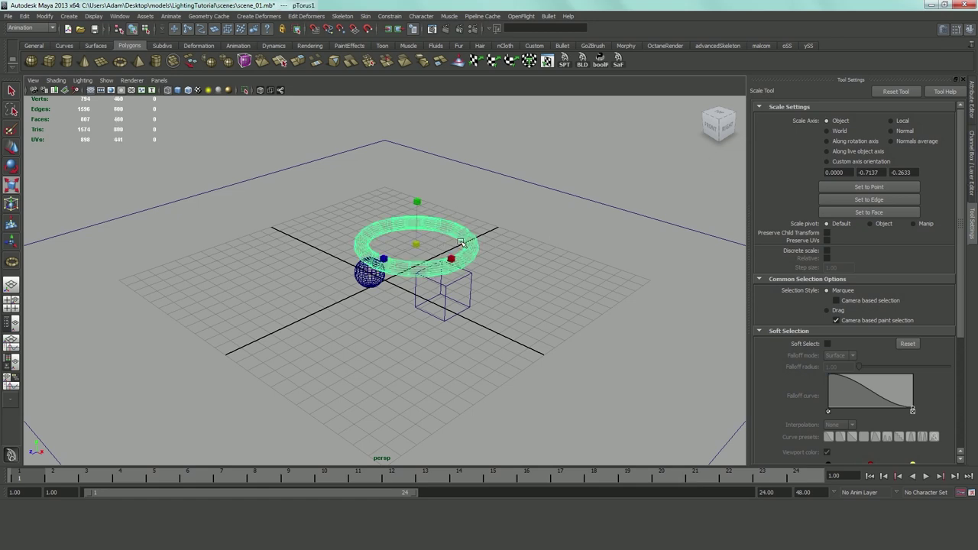
key("e")
left_click_drag(433, 212, 425, 238)
key("r")
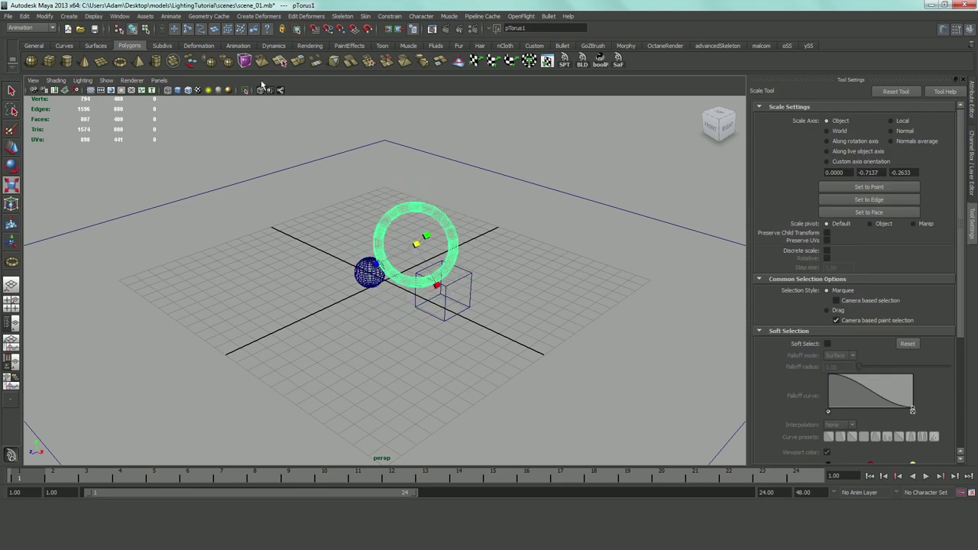
Step: Turn on smooth shading for all objects and tumble the camera to a closer angle
left_click(177, 90)
right_click_drag(383, 253, 416, 263, "alt")
left_click_drag(417, 262, 299, 289, "alt")
key("w")
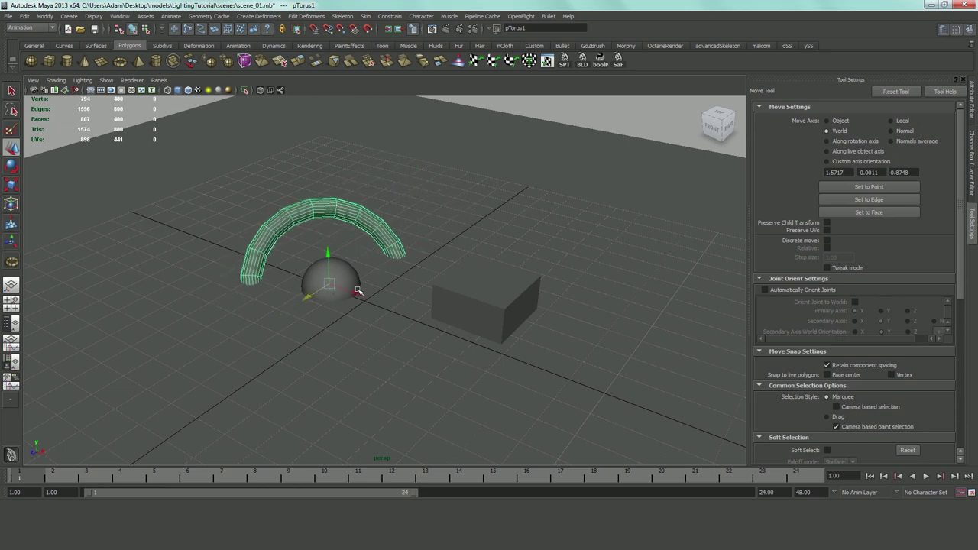
Step: Lower the cube and raise the half-buried sphere fully above the ground
right_click(380, 228)
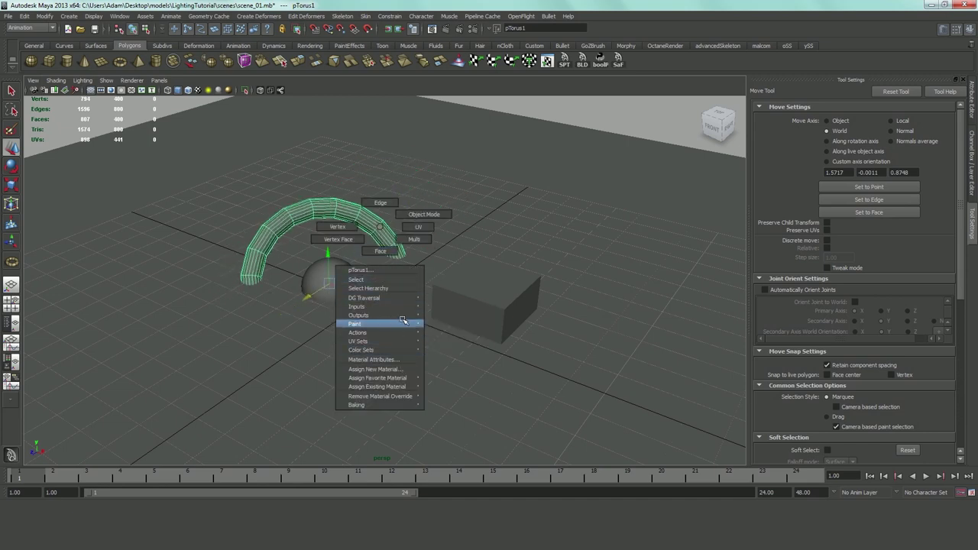
left_click(436, 215)
left_click(493, 279)
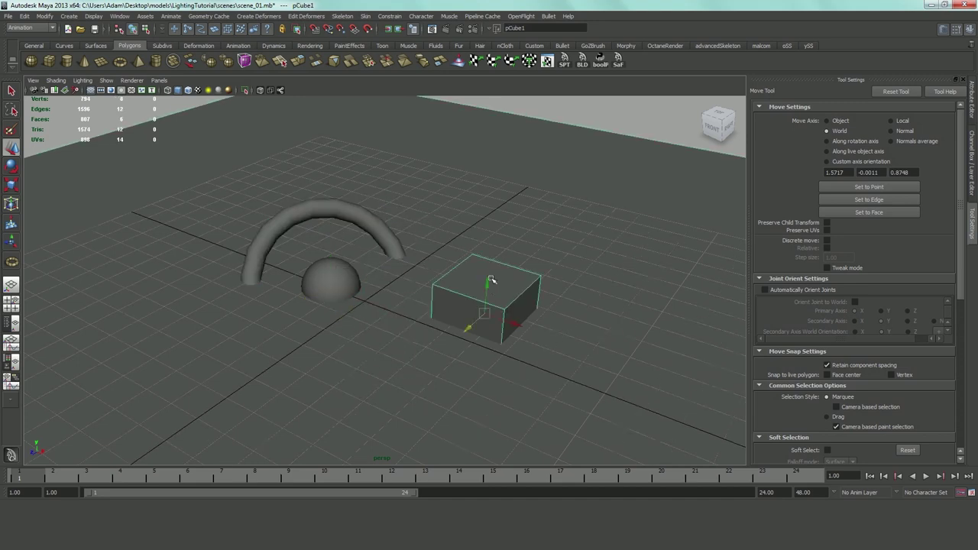
left_click_drag(487, 247, 471, 288)
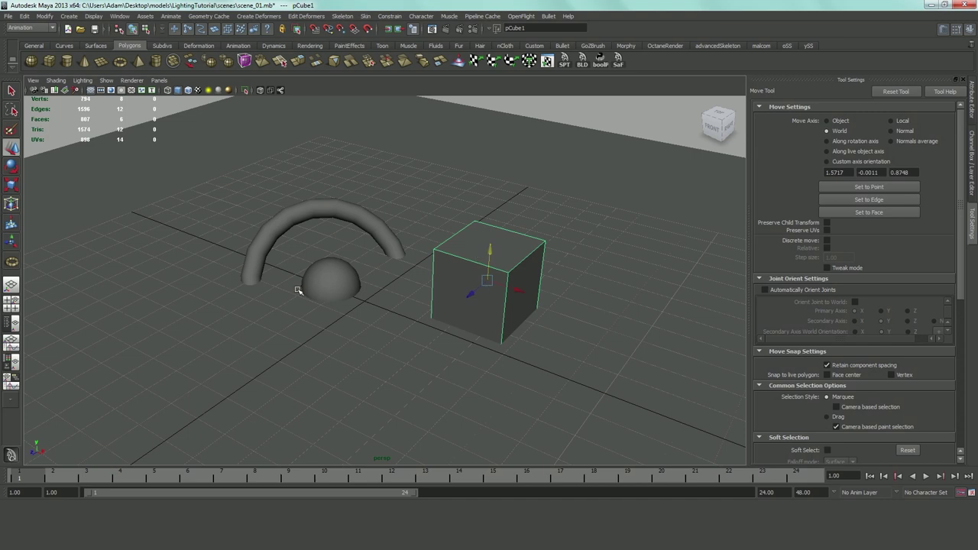
left_click(335, 278)
left_click_drag(332, 257, 437, 252)
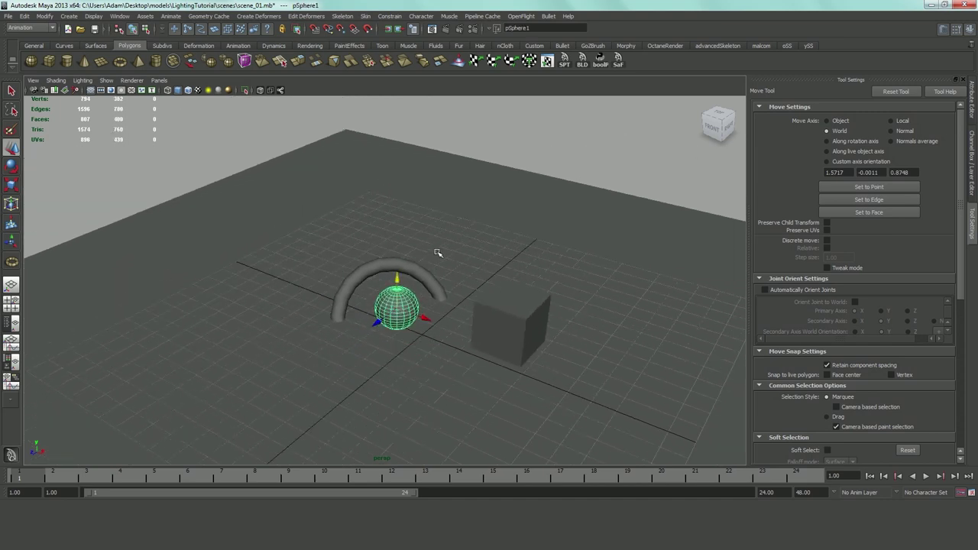
Step: Stand the torus upright and move it down to the left of the sphere
left_click(388, 265)
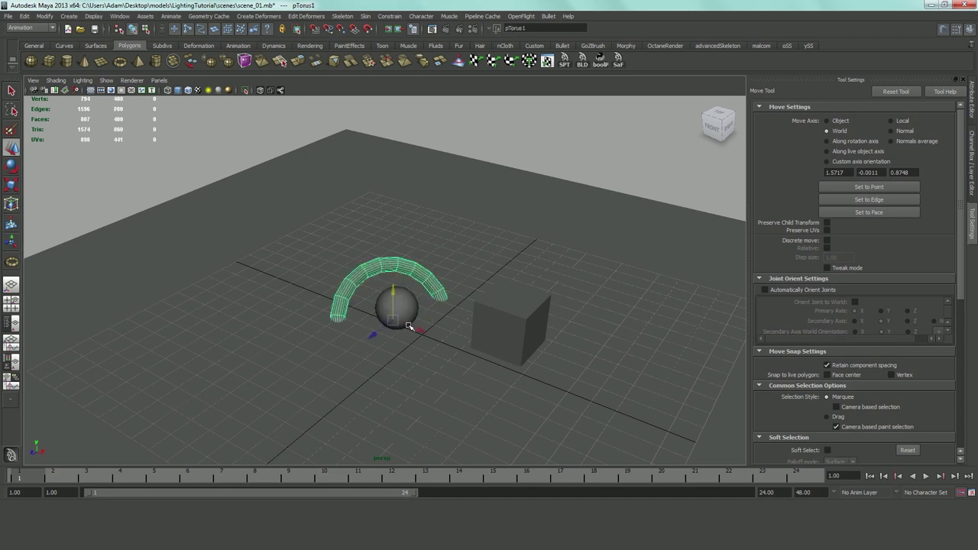
key("e")
left_click_drag(380, 281, 357, 337, "alt")
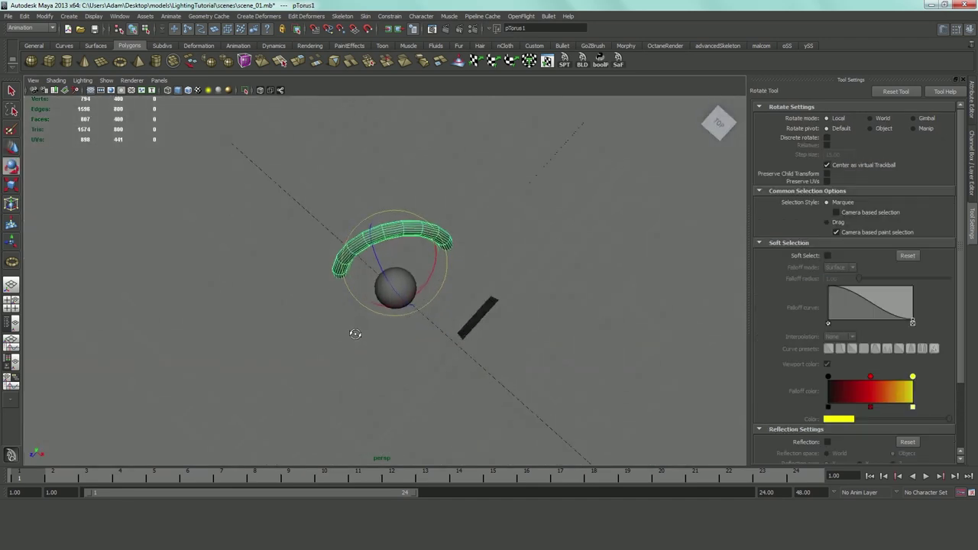
left_click_drag(416, 208, 313, 201)
key("w")
middle_click_drag(372, 295, 352, 315)
scroll(359, 317, "up", 2)
left_click_drag(371, 320, 494, 275, "alt")
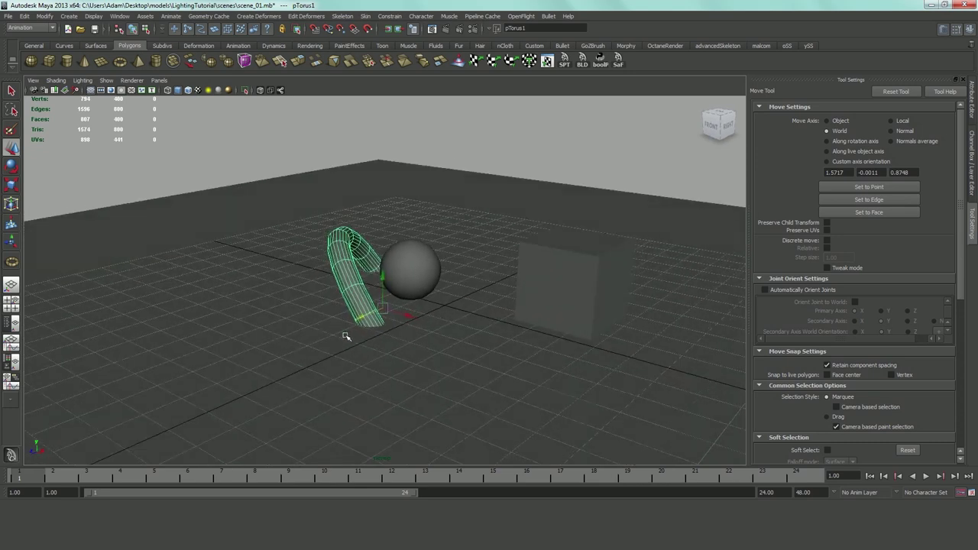
middle_click_drag(363, 313, 311, 312)
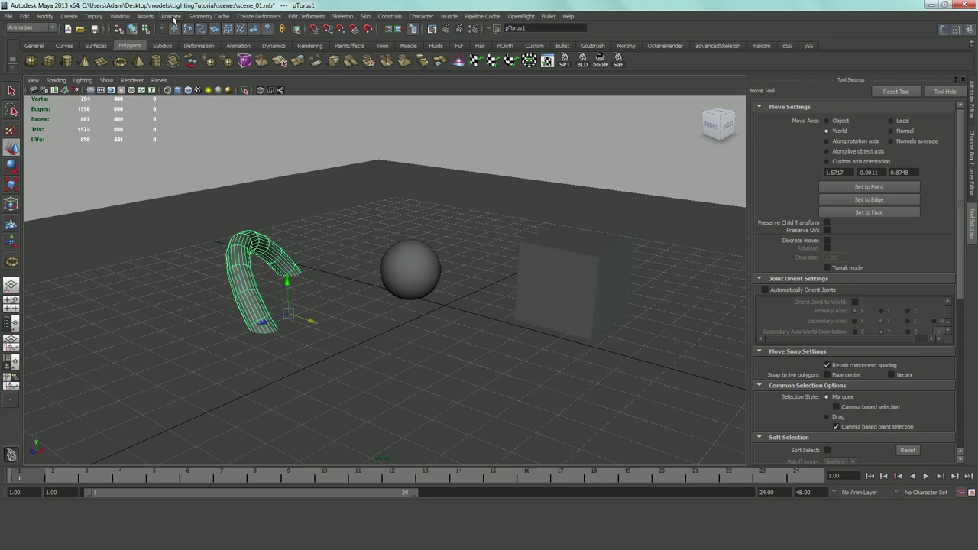
left_click(119, 17)
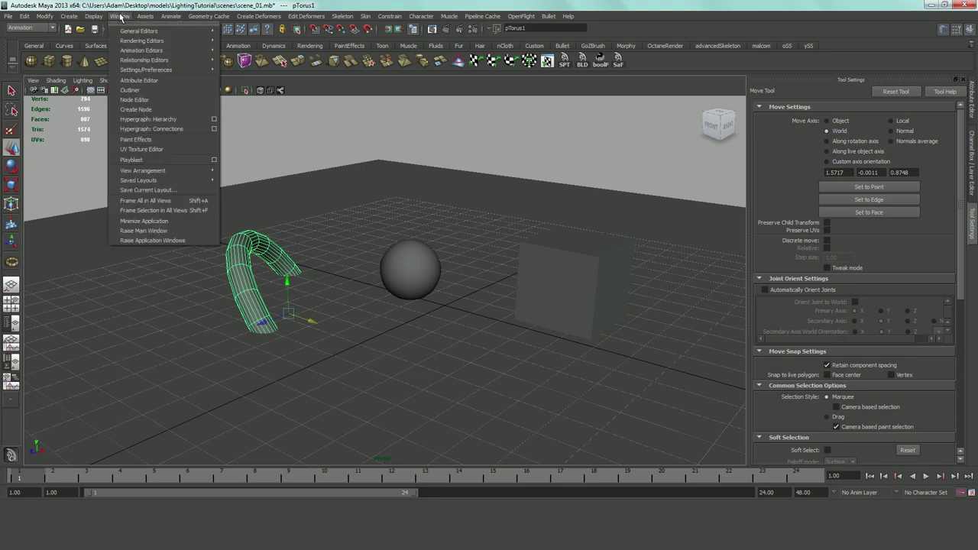
mouse_move(191, 60)
mouse_move(218, 70)
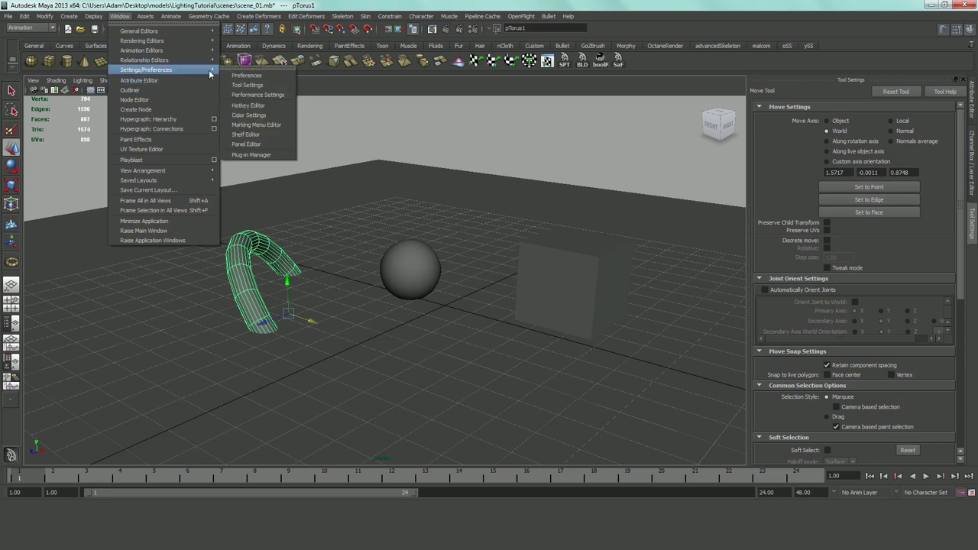
left_click(252, 154)
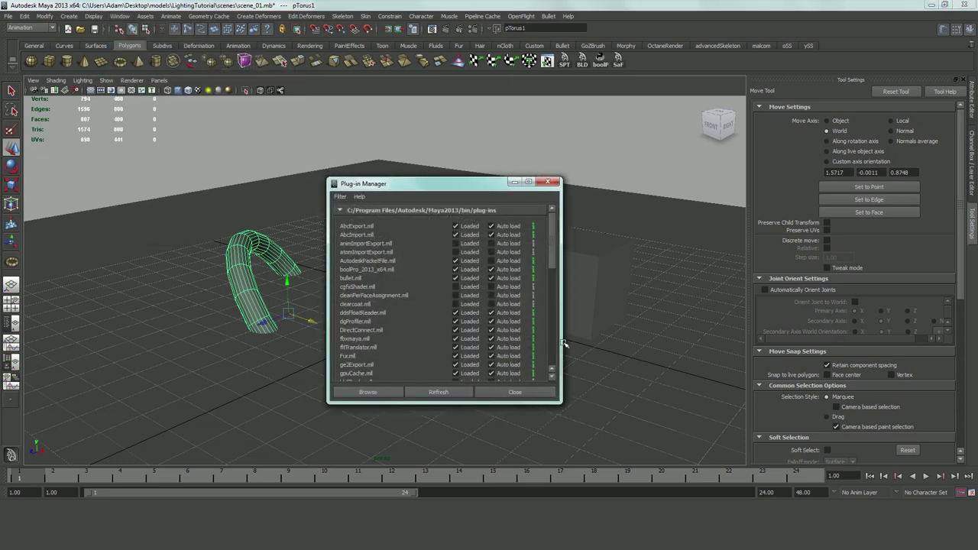
left_click_drag(562, 253, 562, 406)
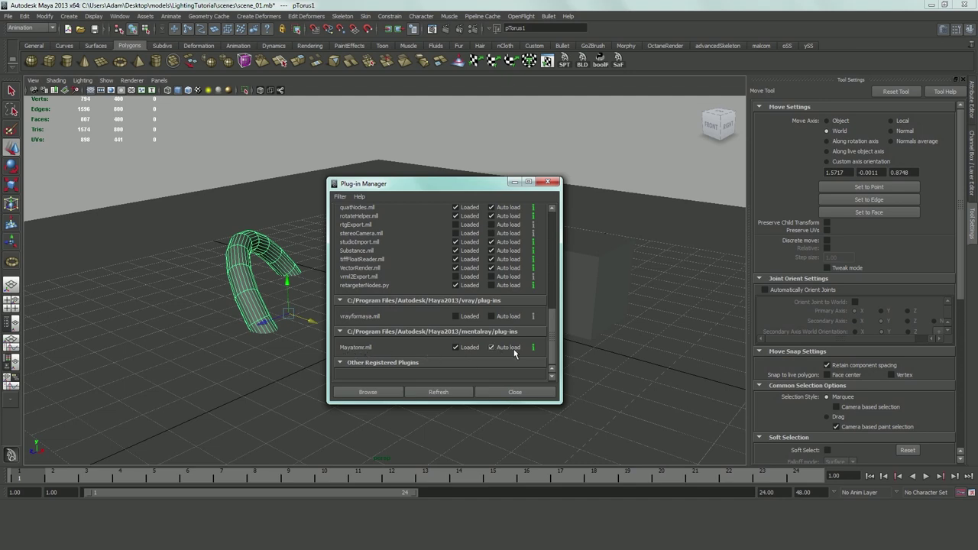
left_click(515, 392)
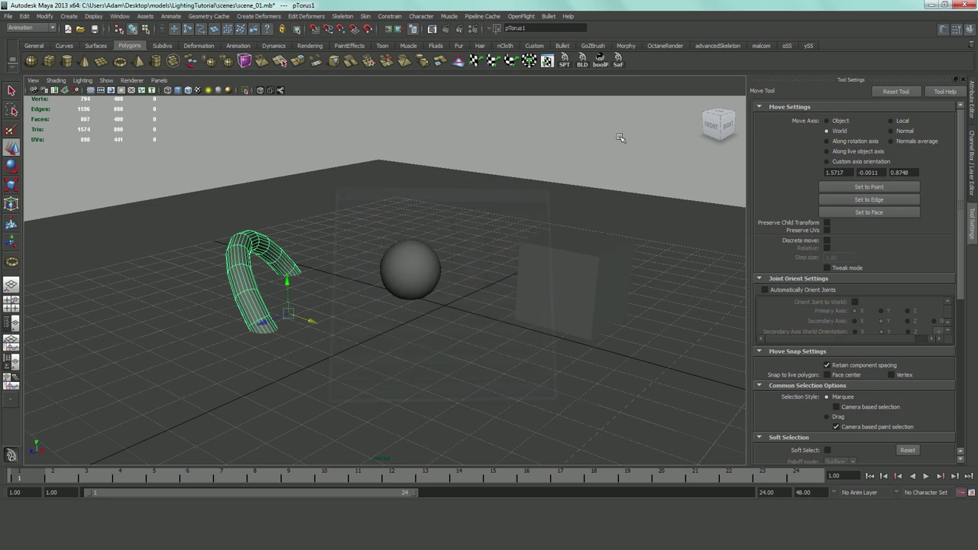
Step: Switch Render Settings' Render Using from Maya Software to mental ray
left_click(474, 29)
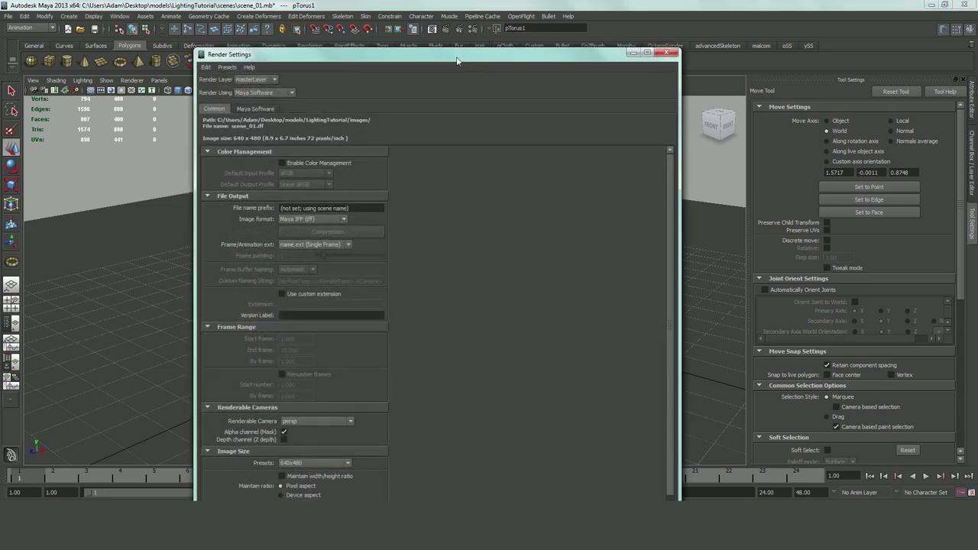
left_click_drag(457, 61, 646, 15)
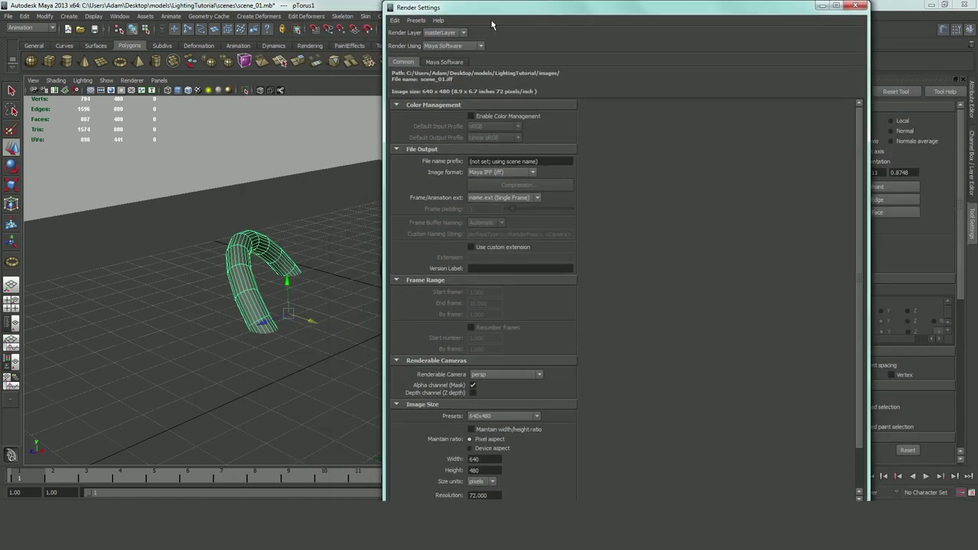
left_click(455, 47)
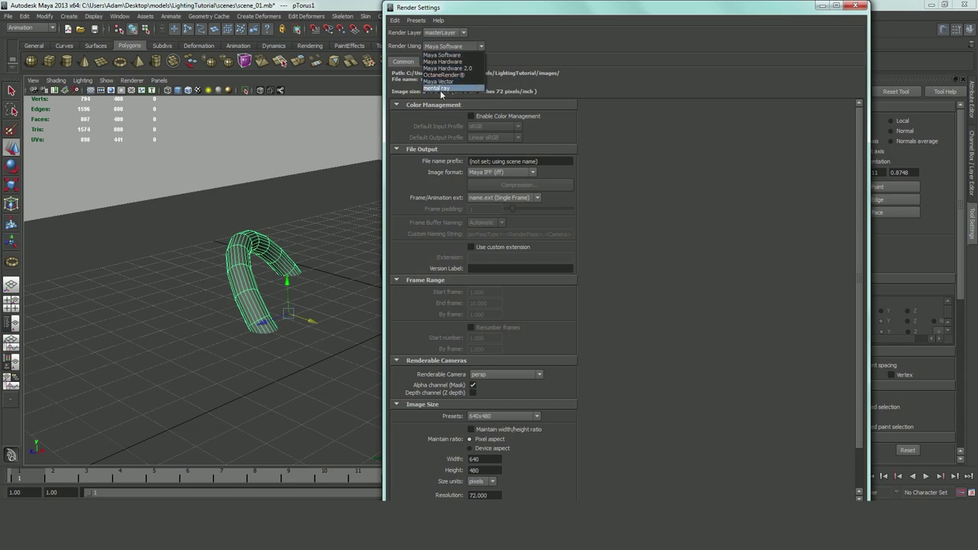
left_click(439, 89)
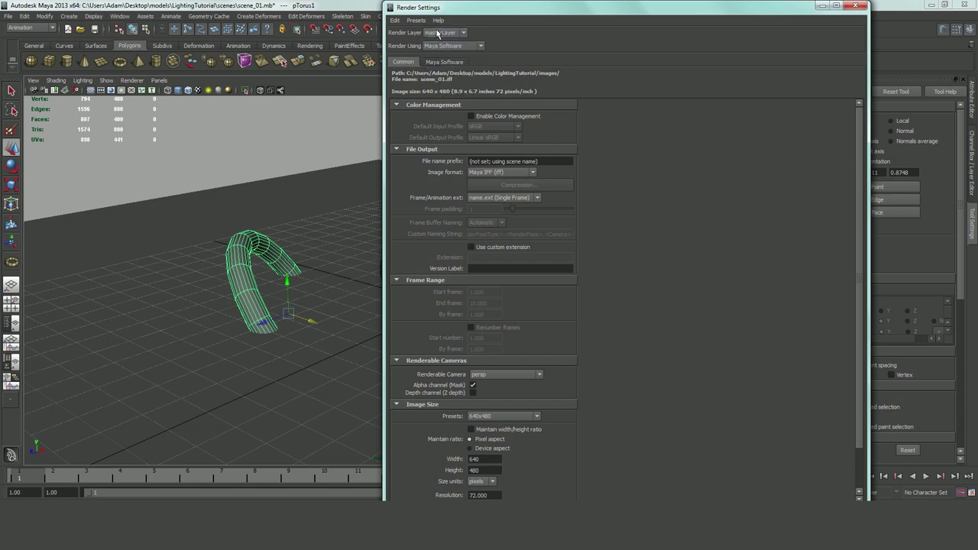
left_click(447, 45)
left_click(441, 88)
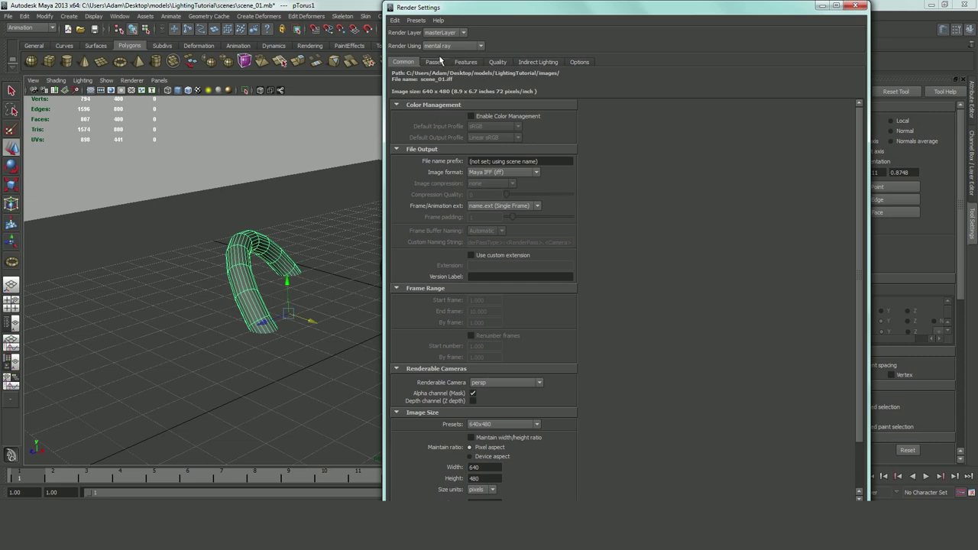
scroll(575, 211, "down", 3)
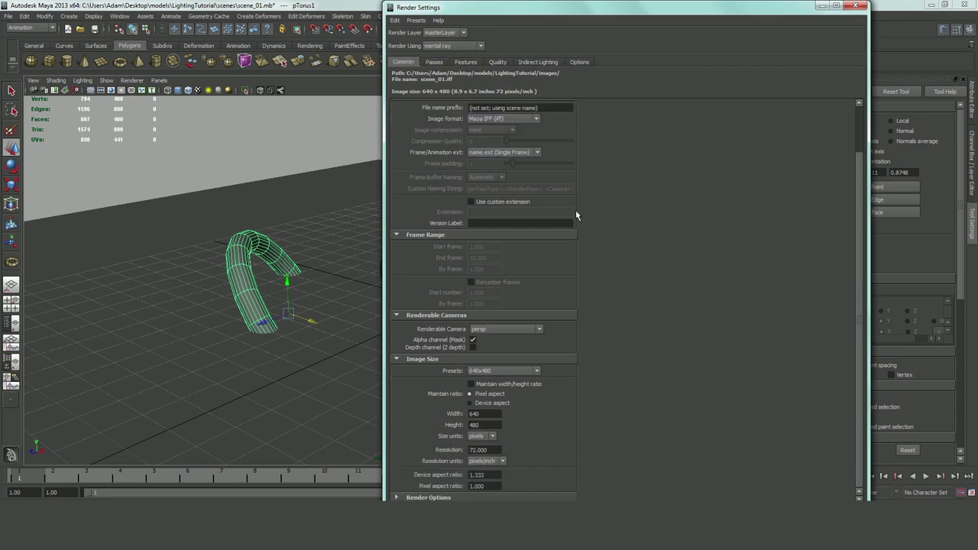
scroll(621, 251, "up", 3)
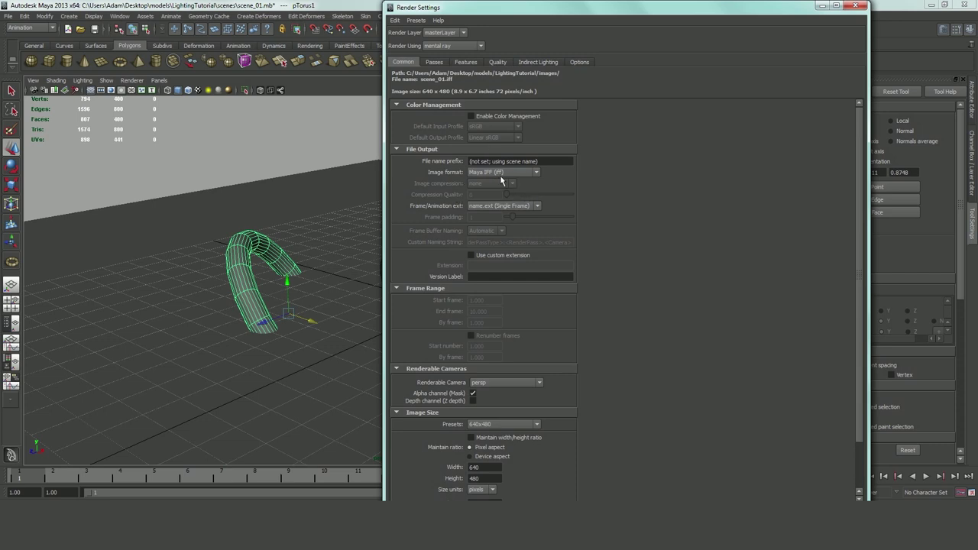
Step: Set image size to 1920 × 1080 with the HD 1080 preset, keeping Maya IFF format
left_click(538, 172)
left_click(542, 172)
scroll(612, 198, "down", 2)
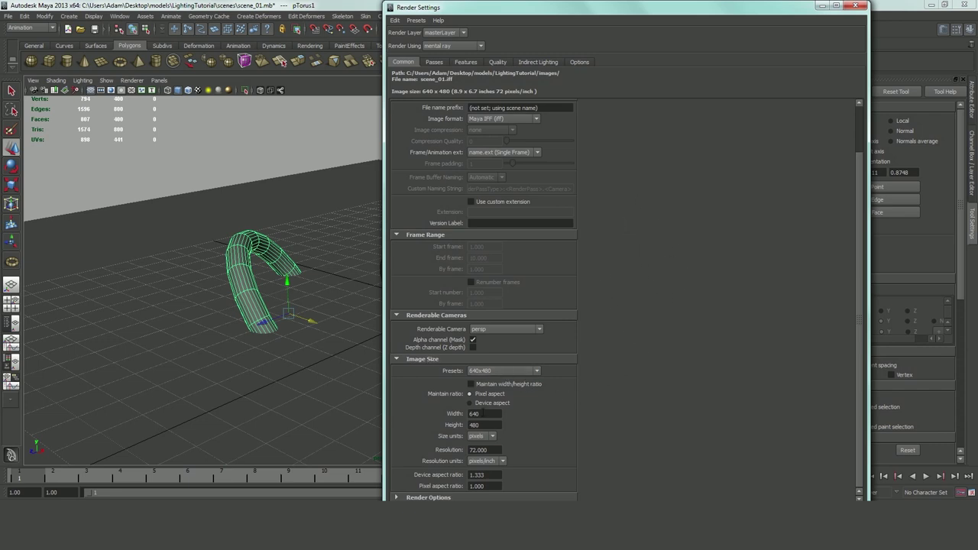
double_click(486, 413)
type("1920")
key("Tab")
type("1")
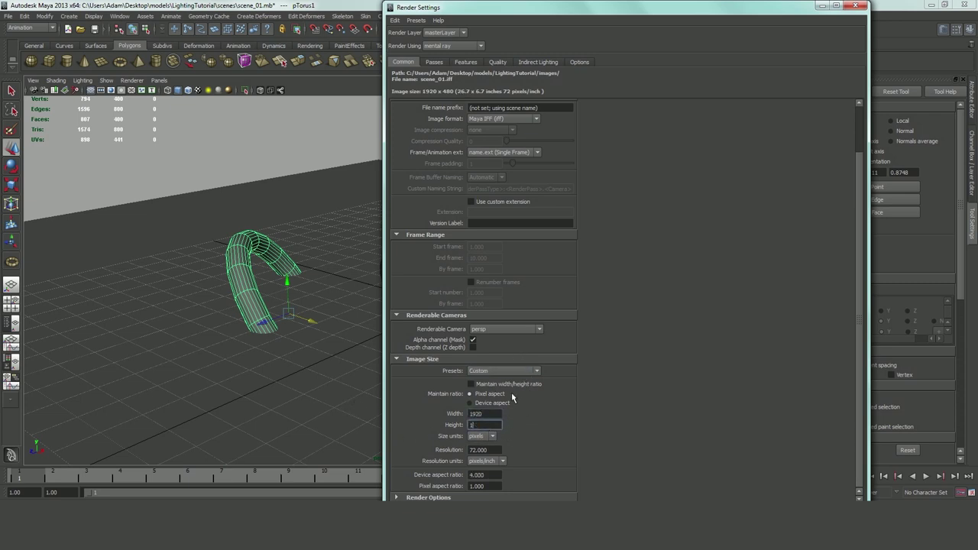
type("080")
left_click(492, 414)
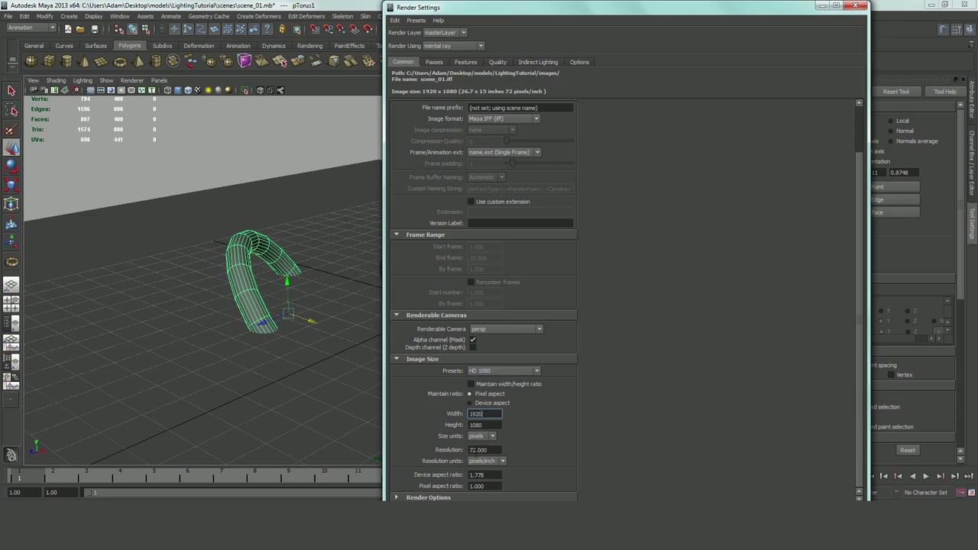
left_click(518, 373)
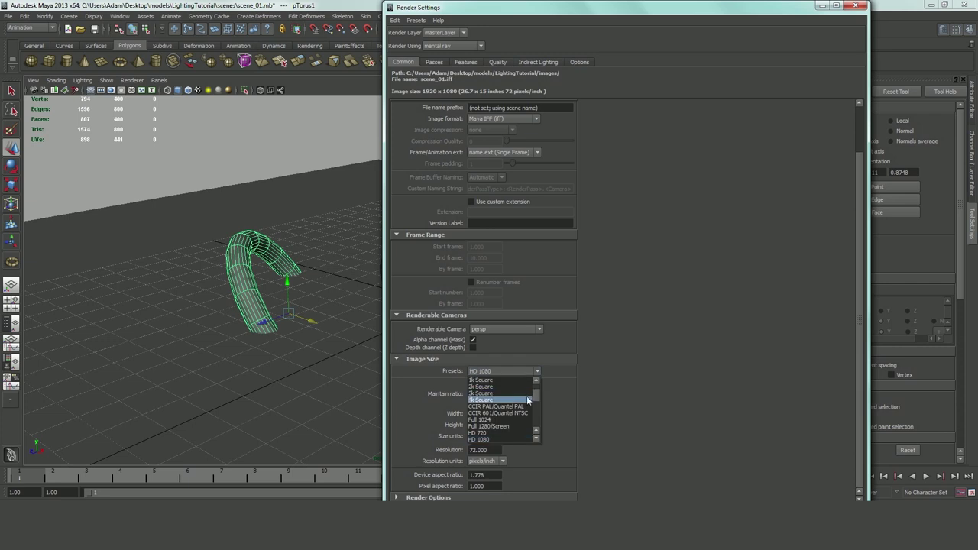
mouse_move(535, 402)
left_mouse_down()
mouse_move(536, 391)
mouse_move(538, 402)
left_mouse_up()
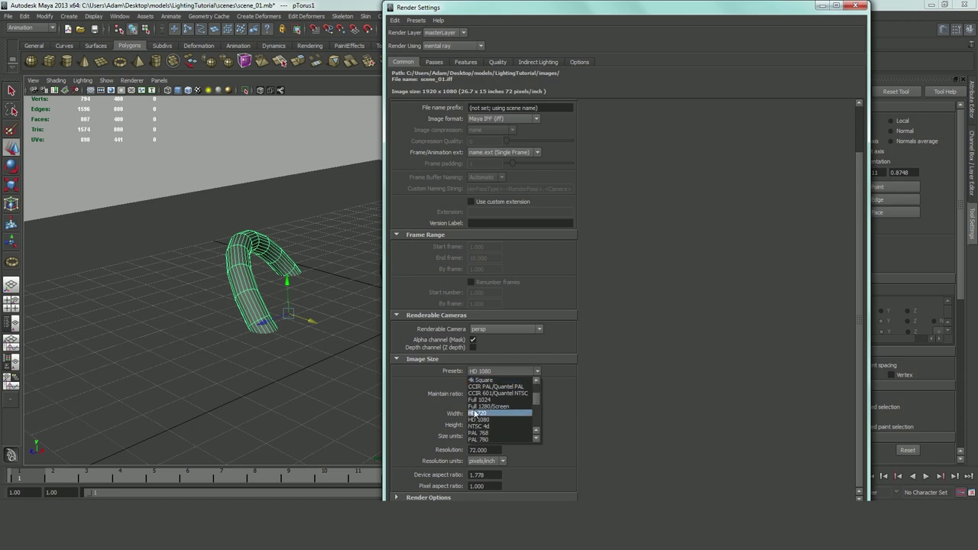
left_click(509, 419)
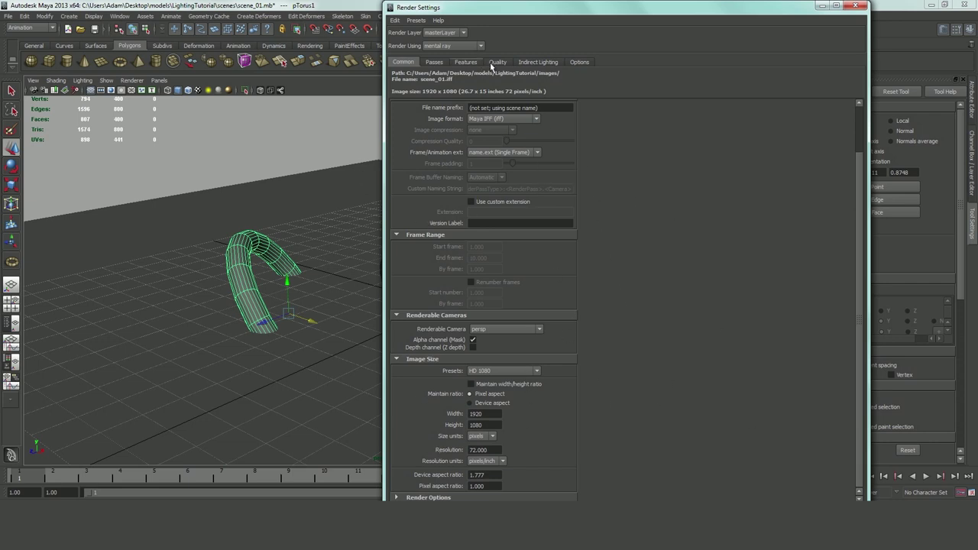
Step: Set the mental ray Quality Presets to Production on the Quality tab
left_click(433, 62)
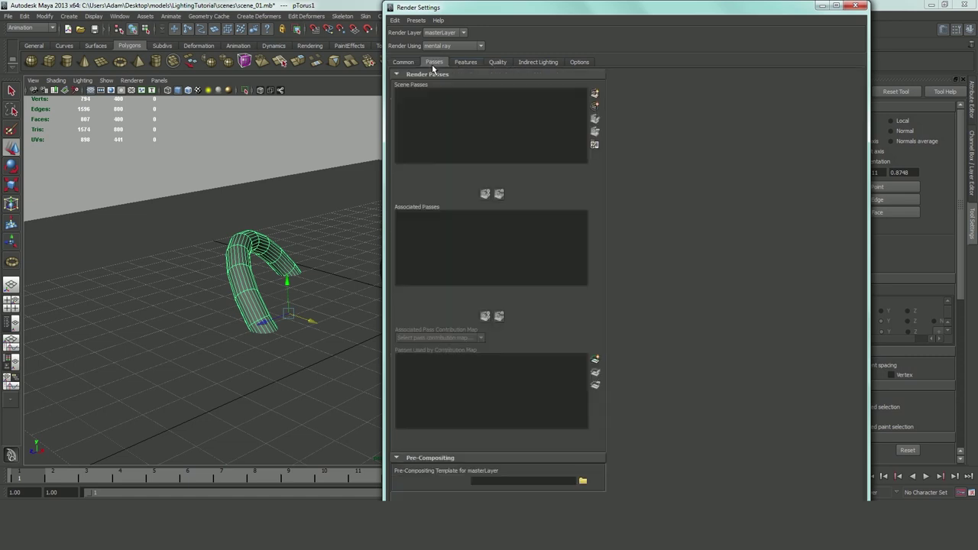
left_click(466, 63)
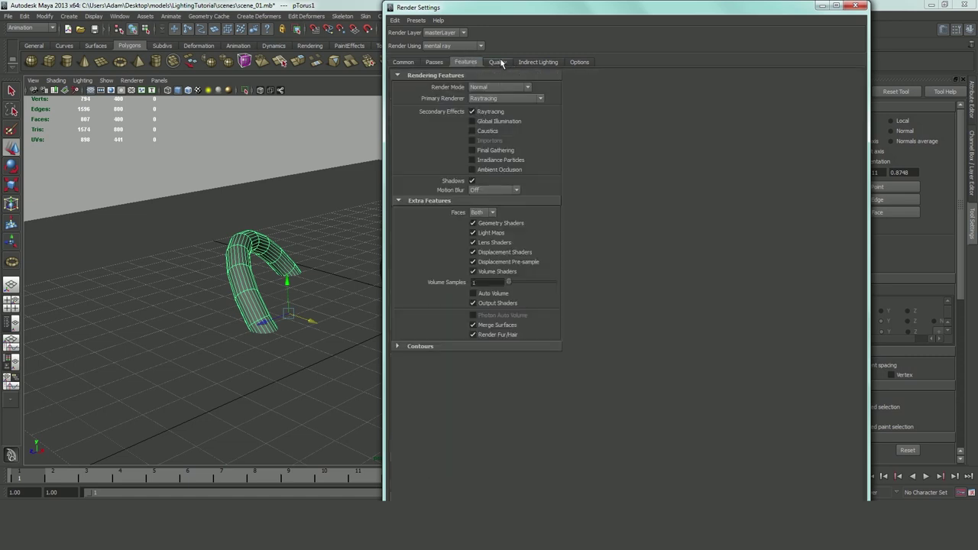
left_click(498, 62)
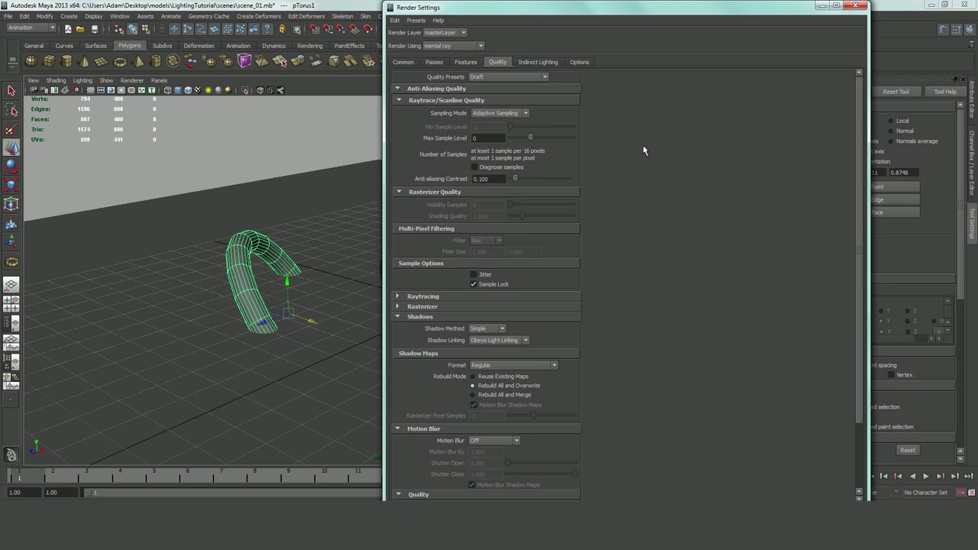
left_click(412, 102)
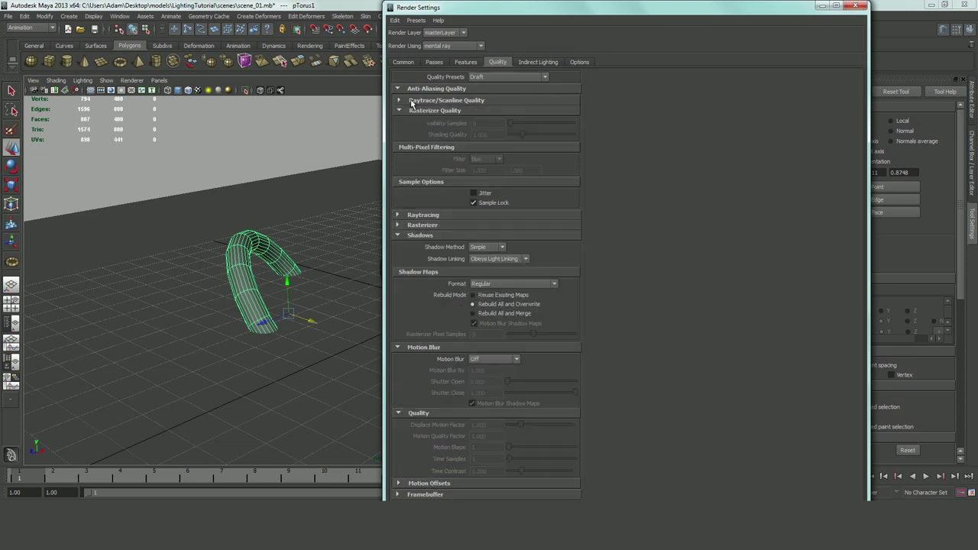
left_click(411, 101)
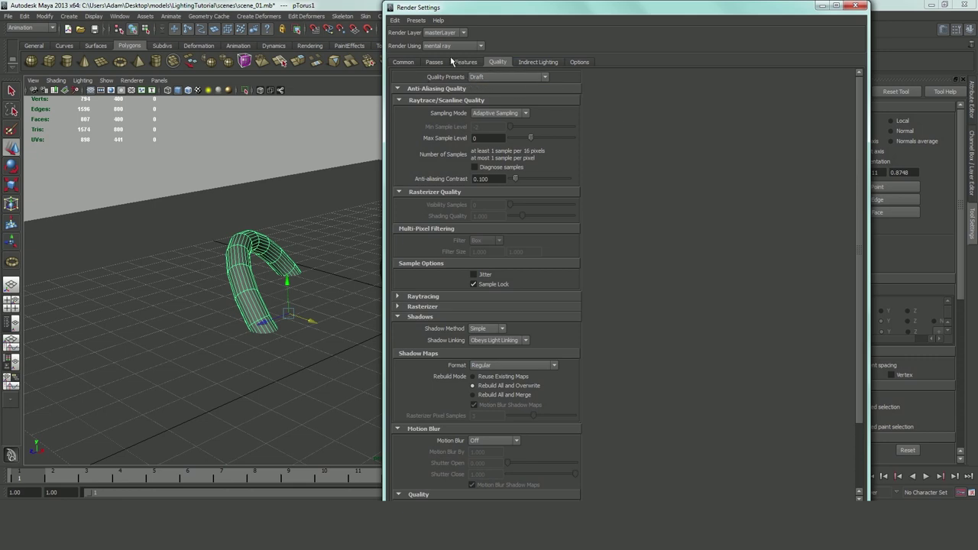
left_click(499, 77)
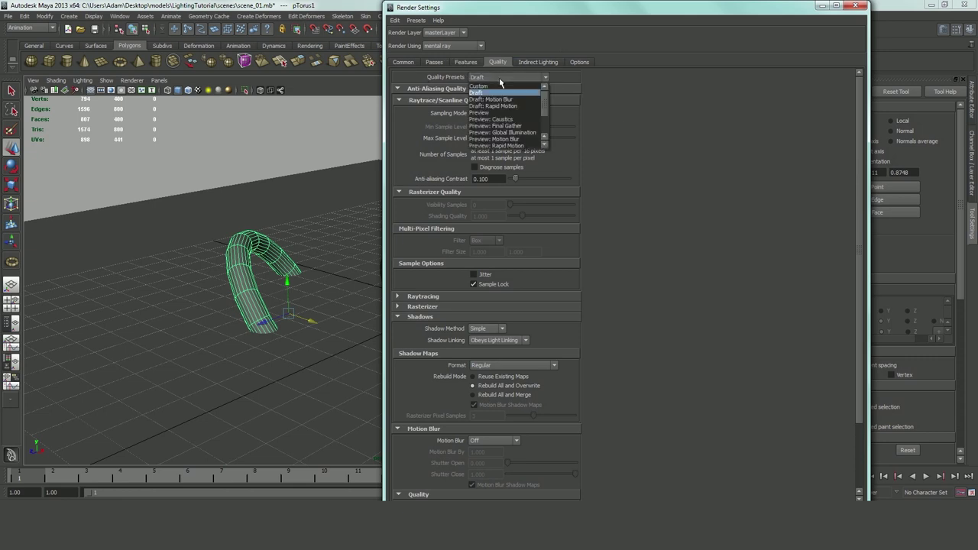
scroll(506, 99, "down", 3)
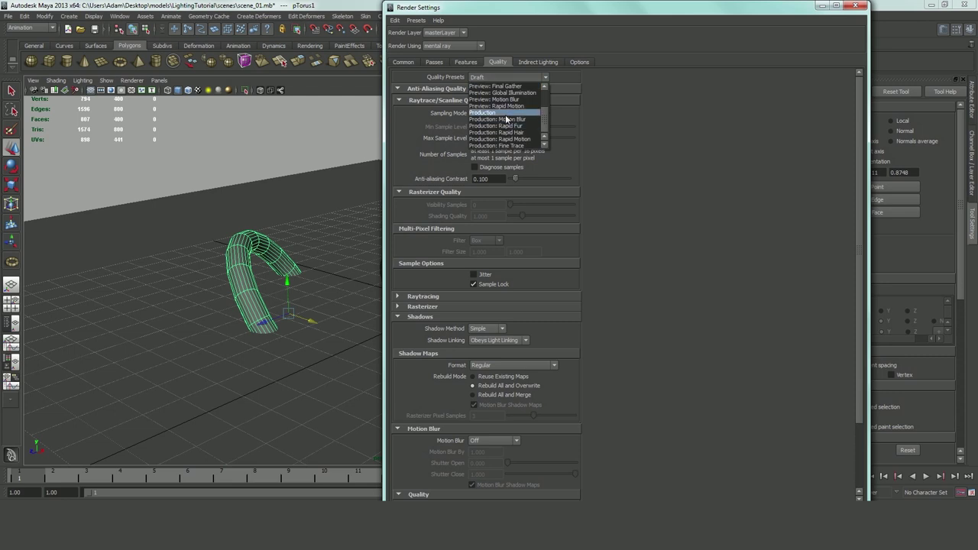
left_click(506, 112)
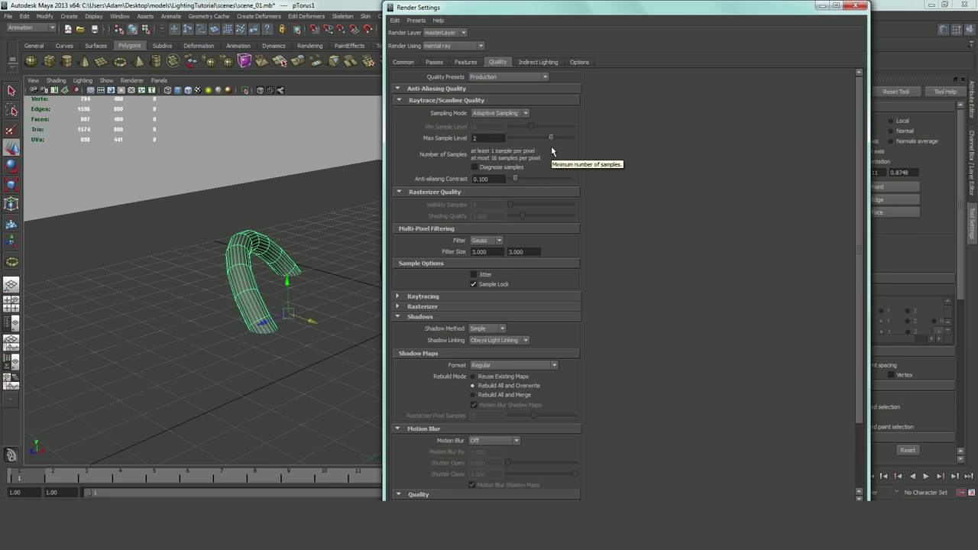
Step: Adjust Max Sample Level to 2 and review the Gauss 3.000 pixel filter
mouse_move(551, 138)
left_mouse_down()
mouse_move(564, 138)
mouse_move(554, 138)
left_mouse_up()
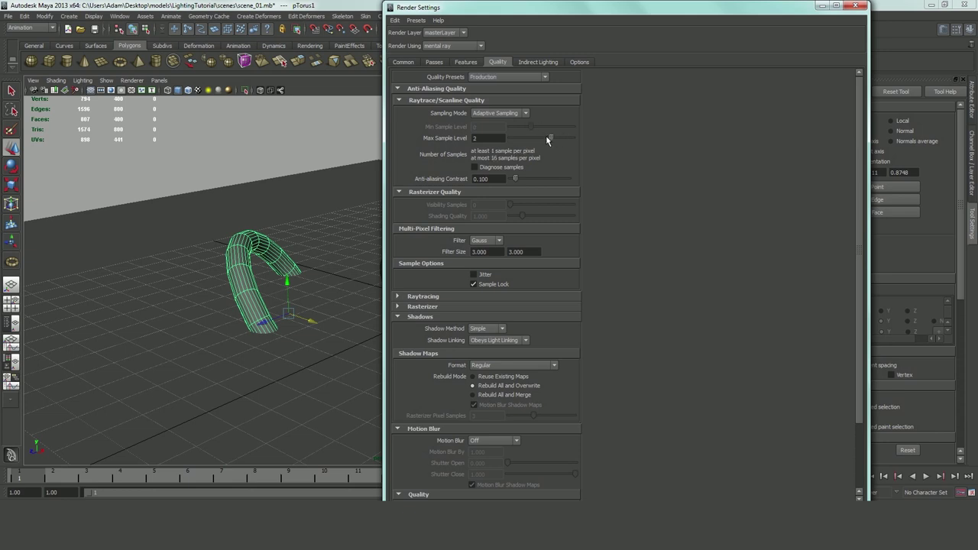
left_click_drag(547, 139, 542, 140)
mouse_move(541, 138)
left_mouse_down()
mouse_move(560, 142)
mouse_move(551, 142)
left_mouse_up()
scroll(551, 221, "down", 1)
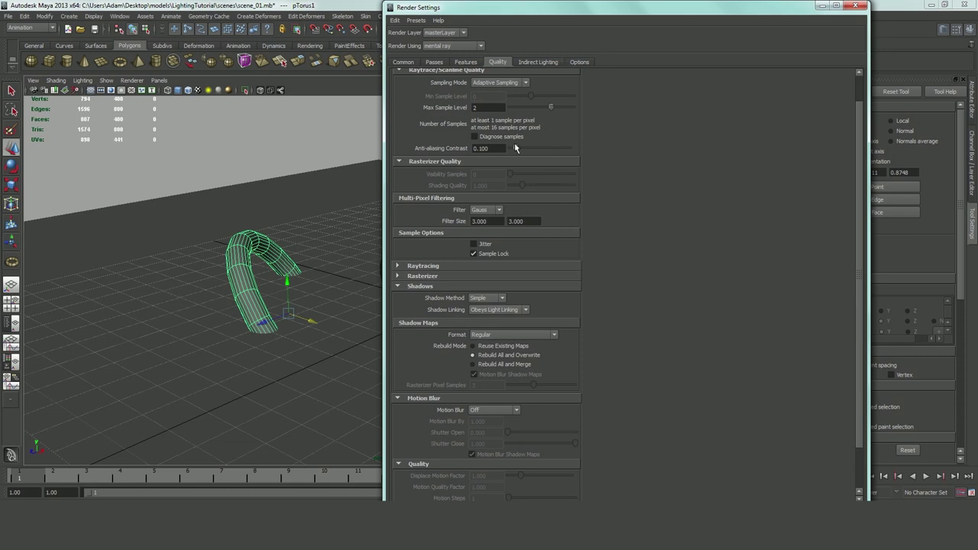
left_click(480, 214)
Step: Expand the Raytracing section and set Reflections to 1
left_click(424, 265)
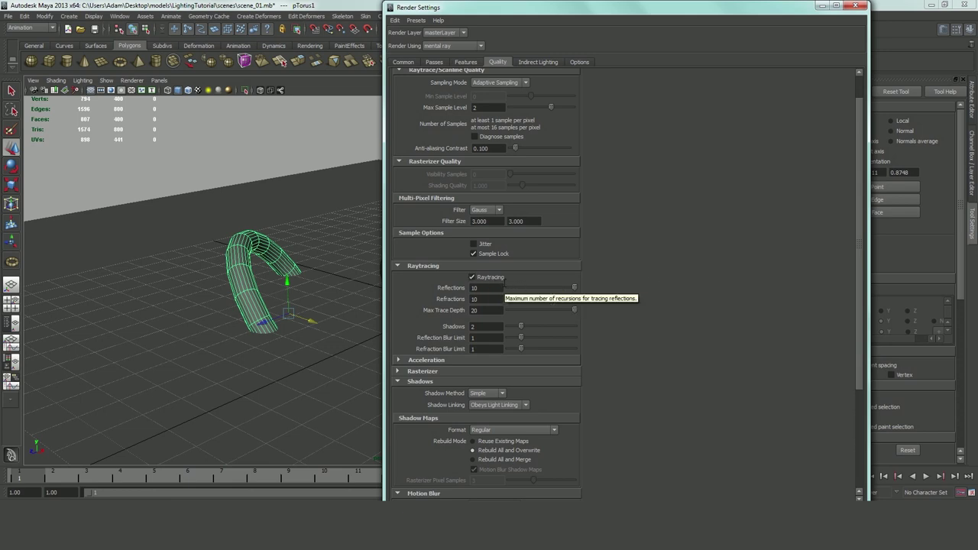
double_click(477, 288)
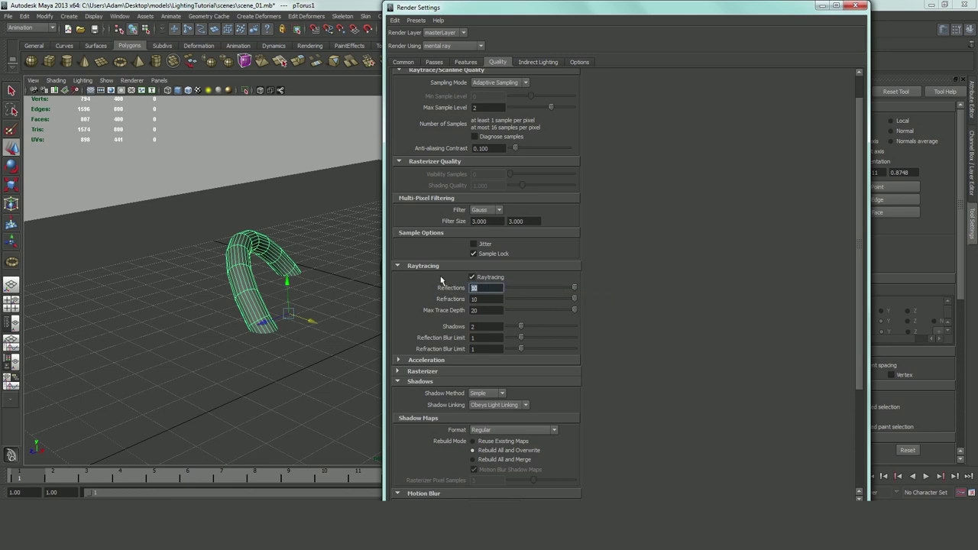
type("1")
key("Tab")
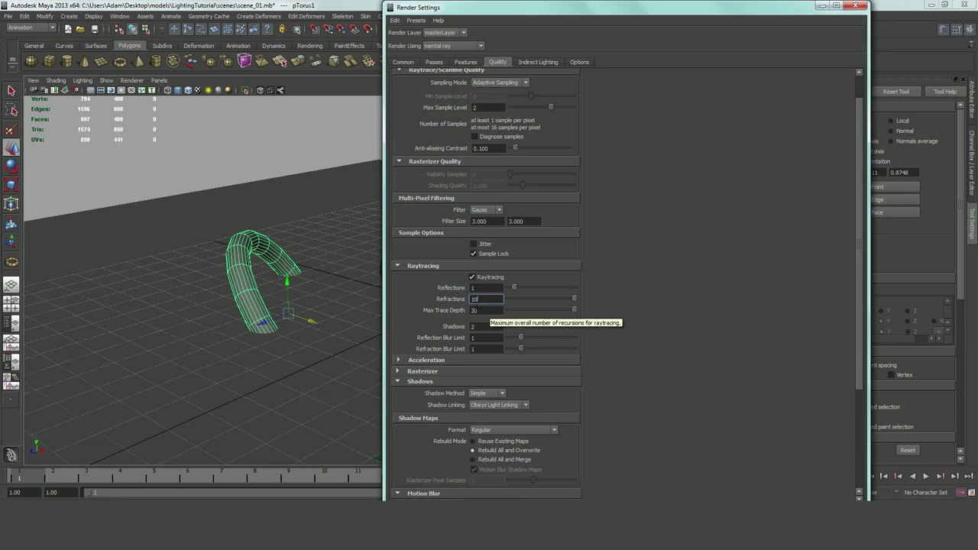
Step: Set Refractions to 1 and Max Trace Depth to 2
key("BackSpace")
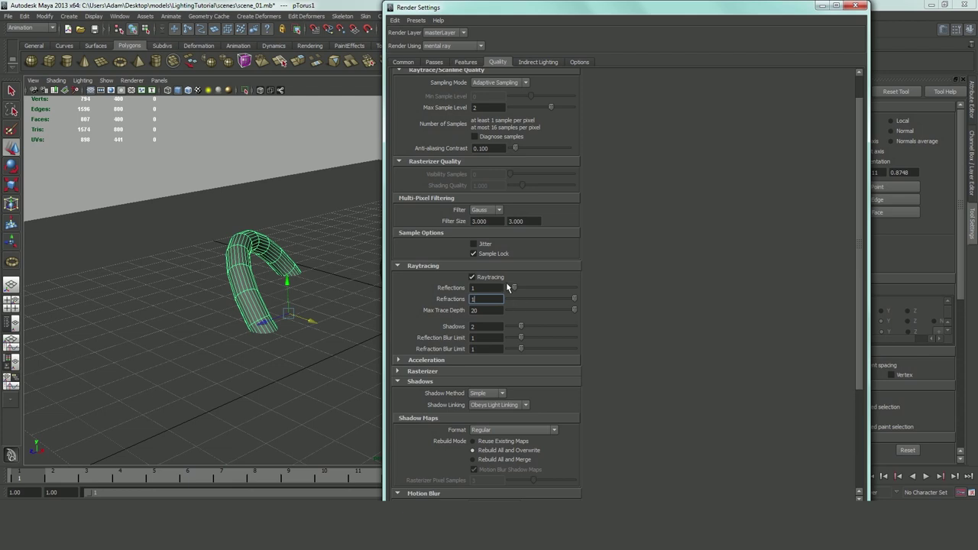
key("BackSpace")
type("6")
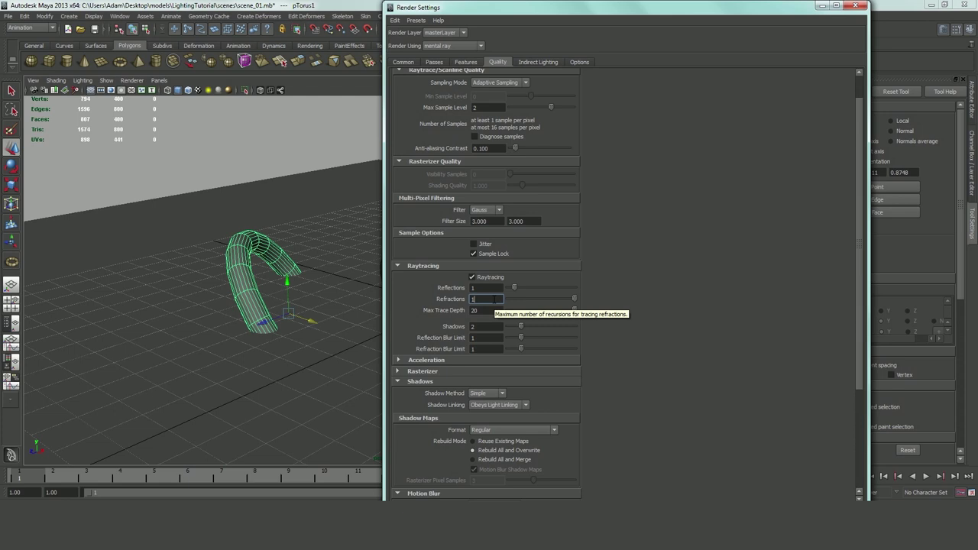
double_click(493, 299)
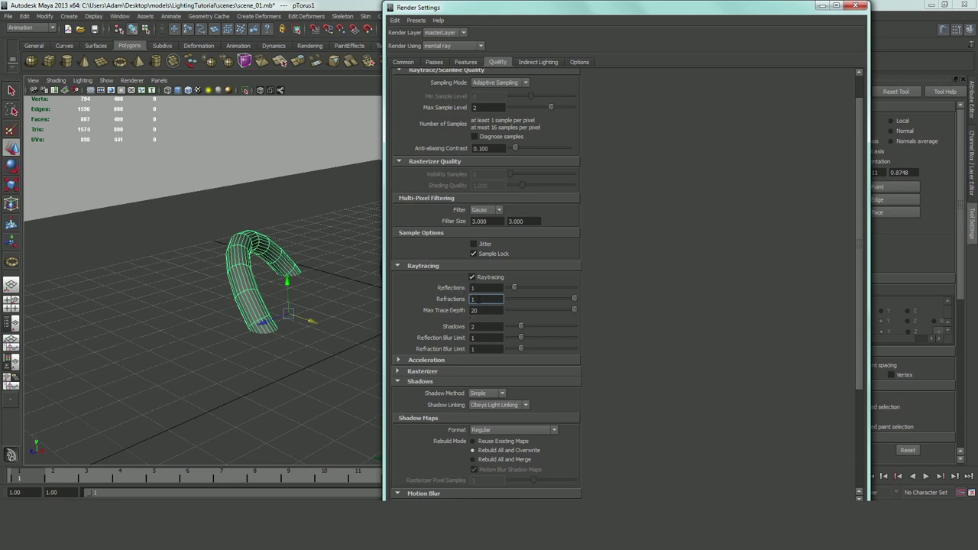
key("Tab")
type("2")
key("shift+Tab")
scroll(431, 360, "down", 3)
scroll(541, 265, "down", 2)
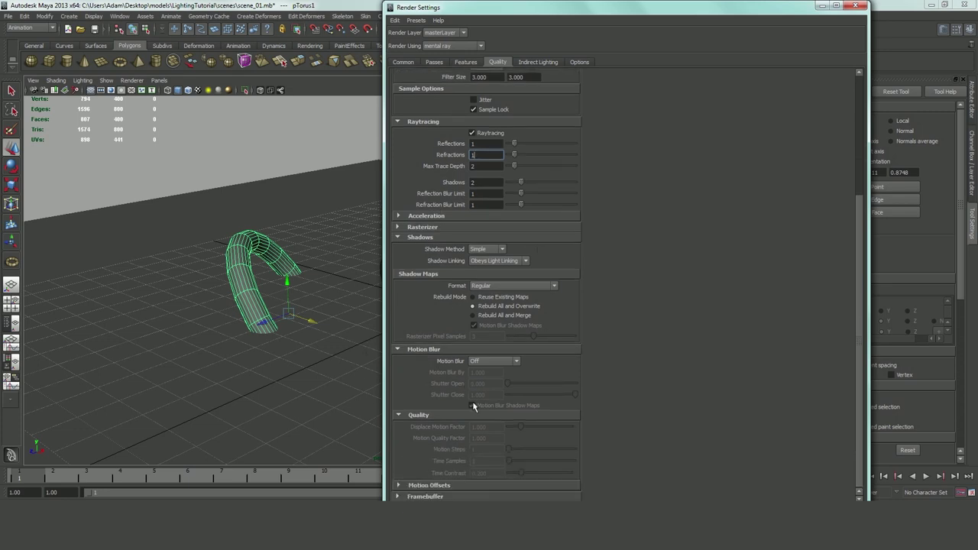
scroll(535, 272, "up", 6)
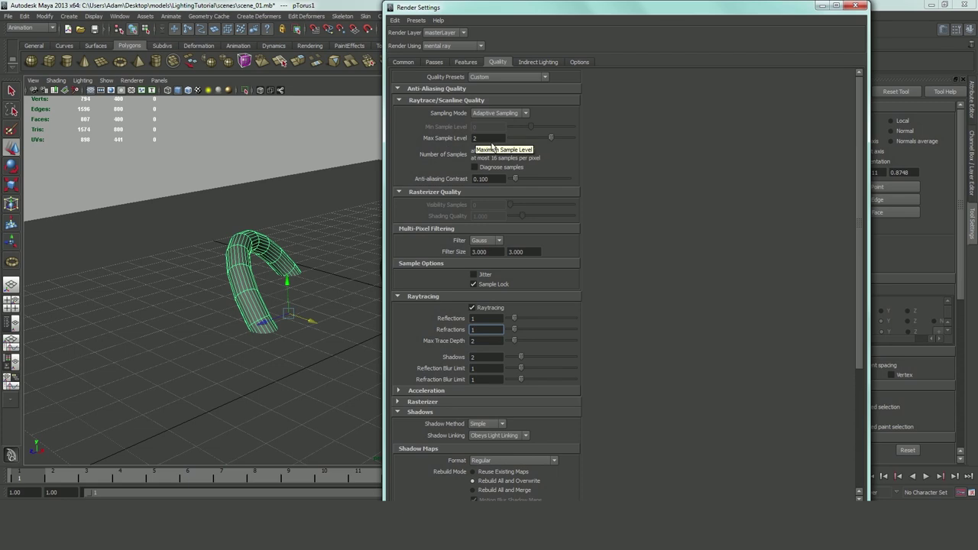
Step: Enable Final Gathering on the Indirect Lighting tab, leaving Global Illumination off
left_click(536, 61)
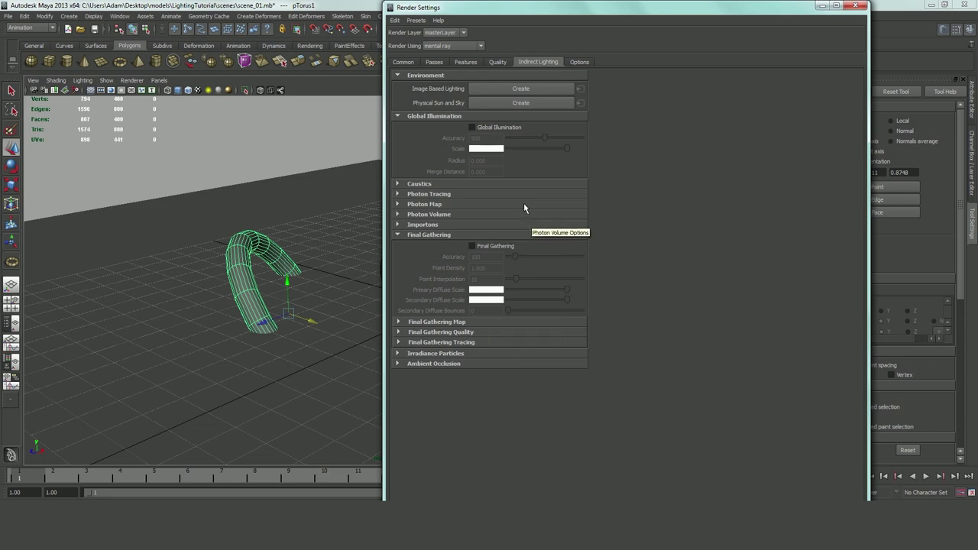
left_click(498, 246)
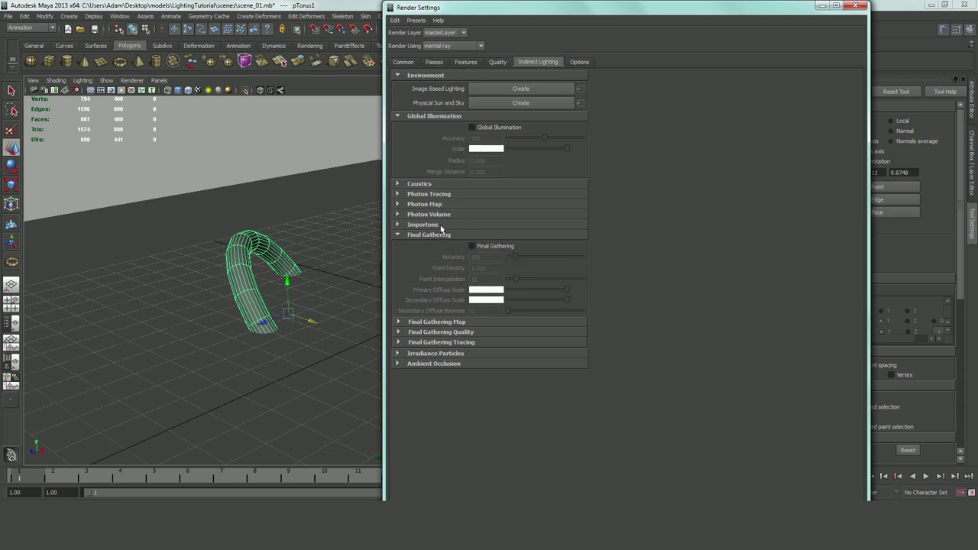
Step: Set Final Gathering Point Density to 0.1 and Point Interpolation to 30, keeping Accuracy 100
left_click(481, 249)
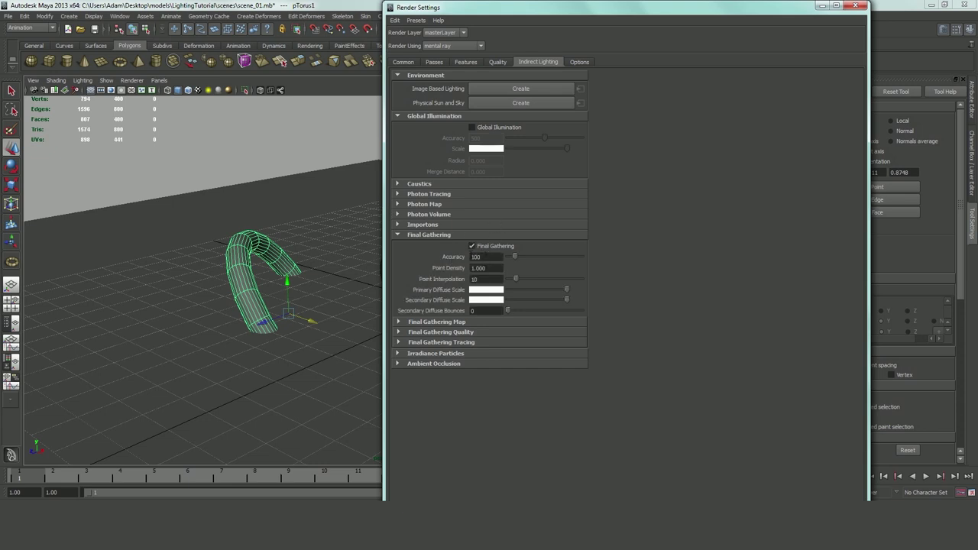
double_click(486, 258)
left_click(487, 268)
double_click(498, 269)
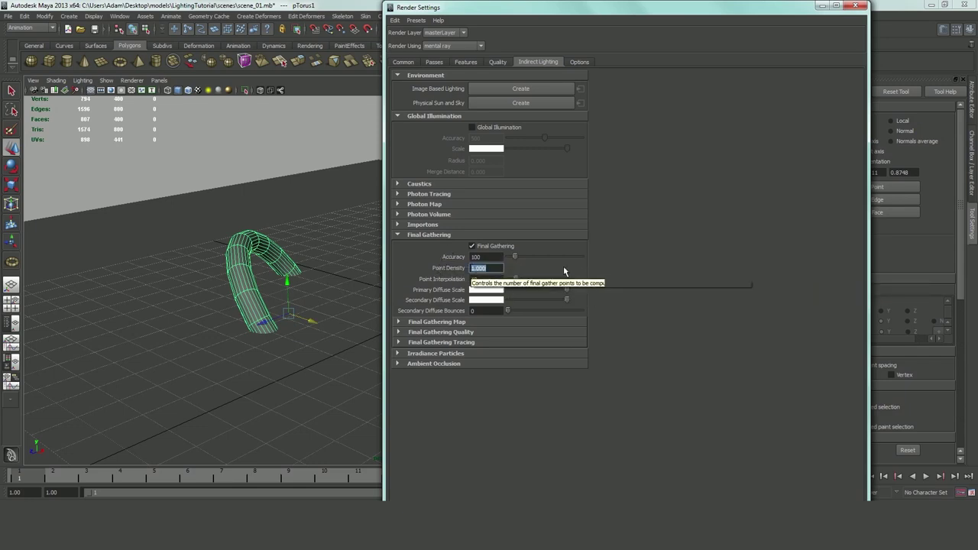
type("0.1")
left_click(481, 279)
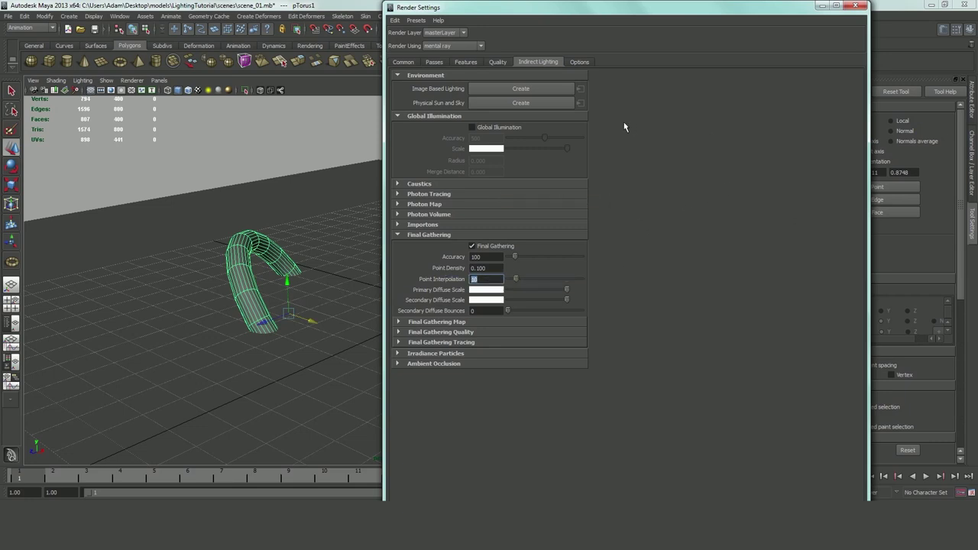
type("2")
key("BackSpace")
type("30")
left_click(493, 269)
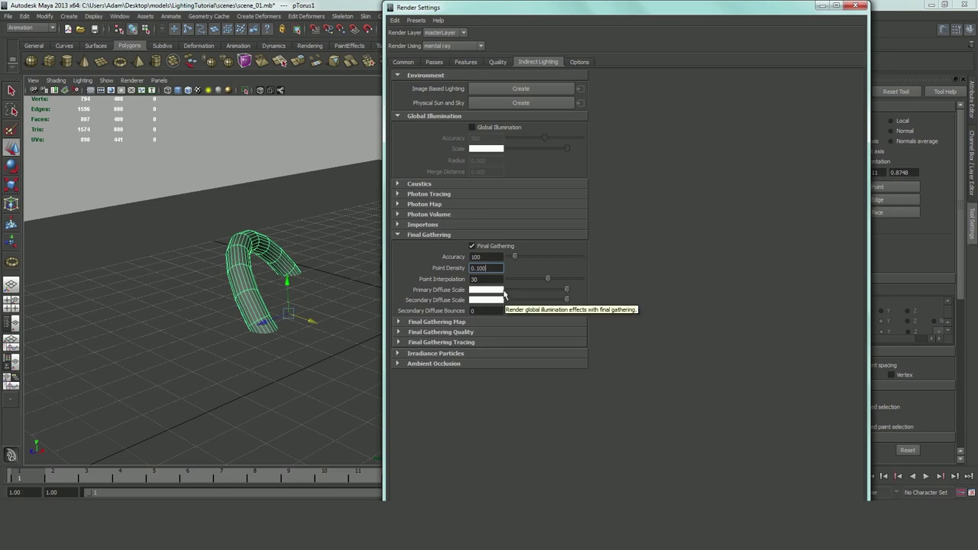
Step: Set Final Gathering's Secondary Diffuse Bounces to 1 in the Render Settings
left_click(483, 280)
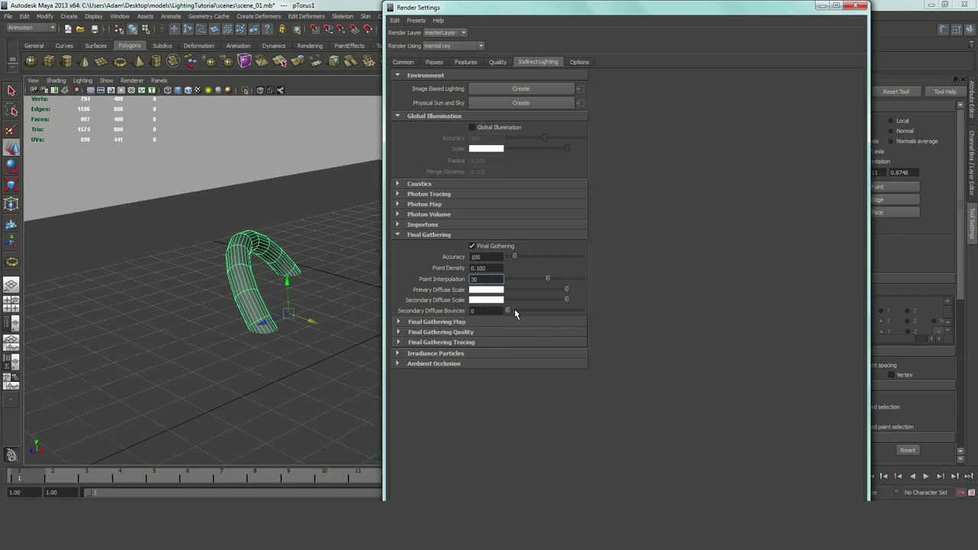
left_click_drag(514, 311, 567, 315)
left_click_drag(536, 314, 526, 314)
left_click(520, 102)
Step: Close Render Settings, tumble the camera higher and frame the scene within the 1920 x 1080 resolution gate
left_click(851, 7)
left_click(409, 348)
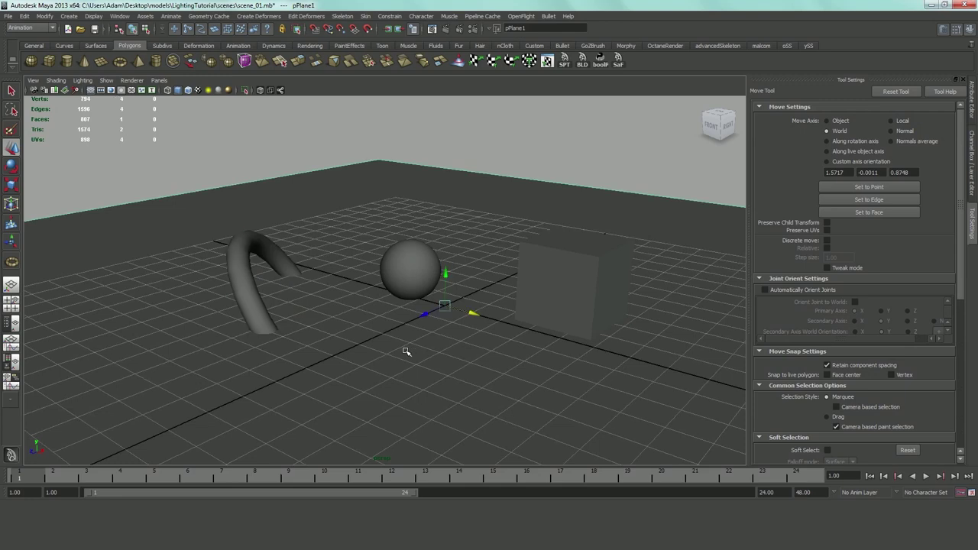
left_click_drag(405, 318, 504, 135, "alt")
left_click(504, 134)
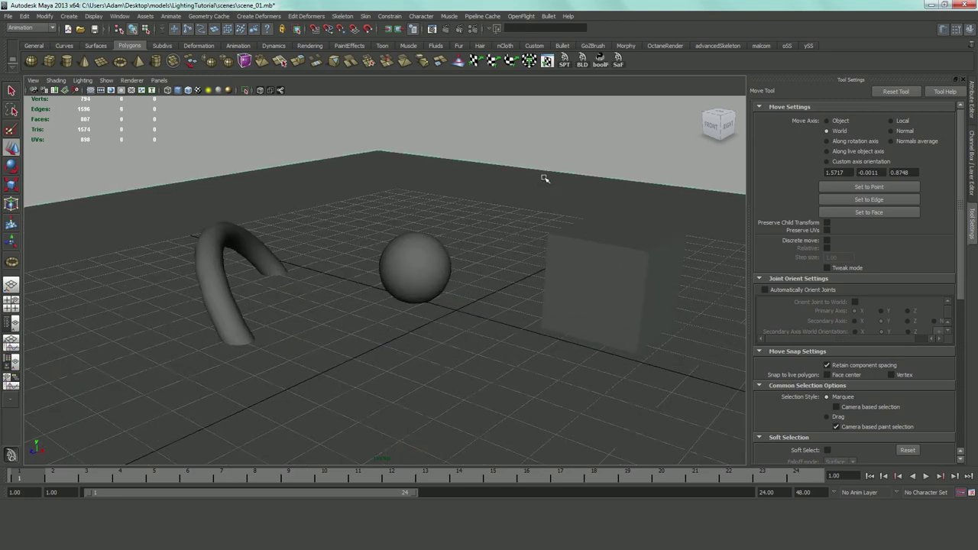
left_click_drag(545, 178, 459, 190, "alt")
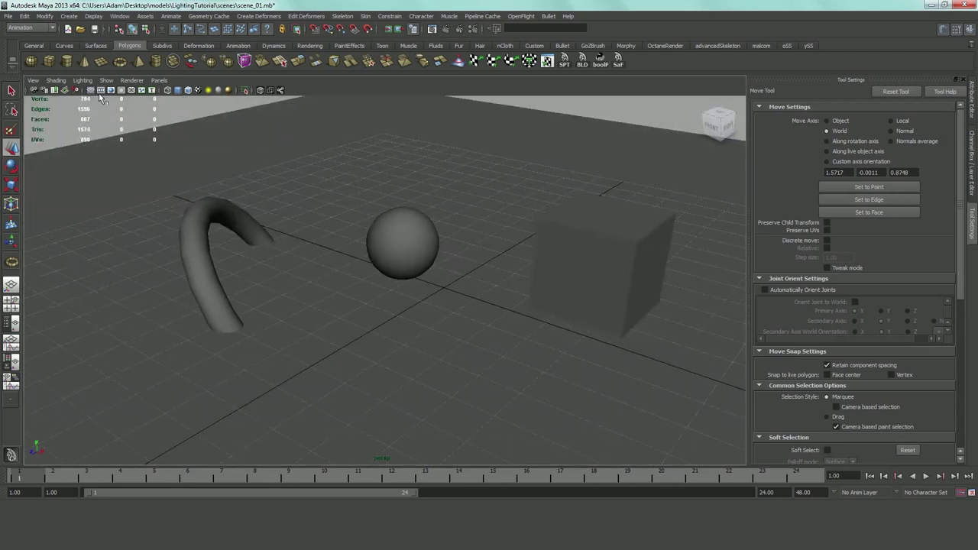
left_click(110, 90)
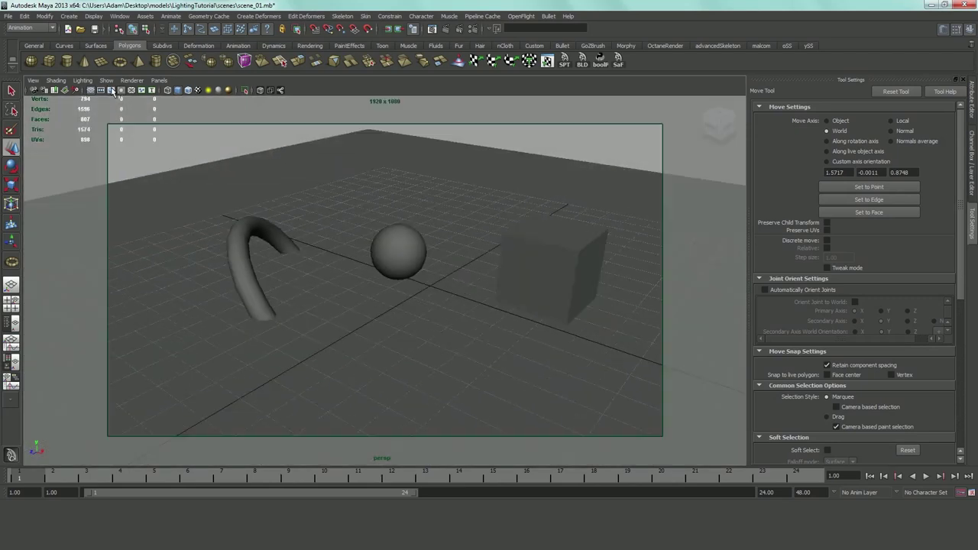
left_click_drag(396, 221, 367, 230, "alt")
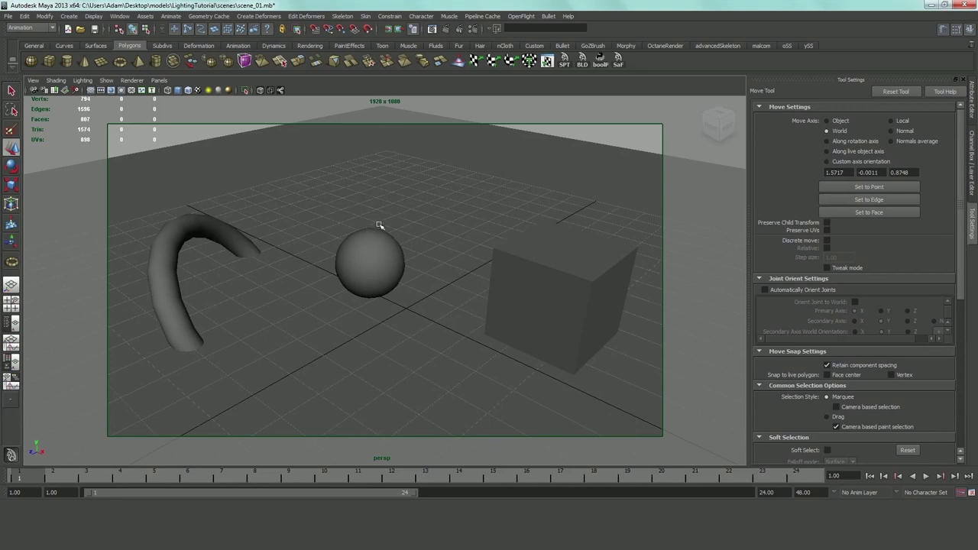
Step: Render the current frame in mental ray, put away the Render View, and select the sphere
left_click(444, 30)
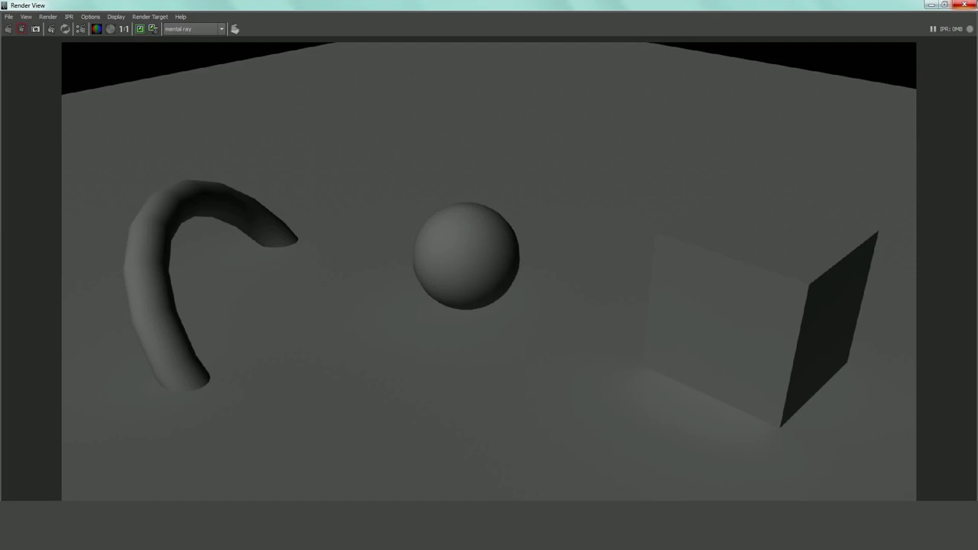
left_click(930, 6)
left_click(389, 255)
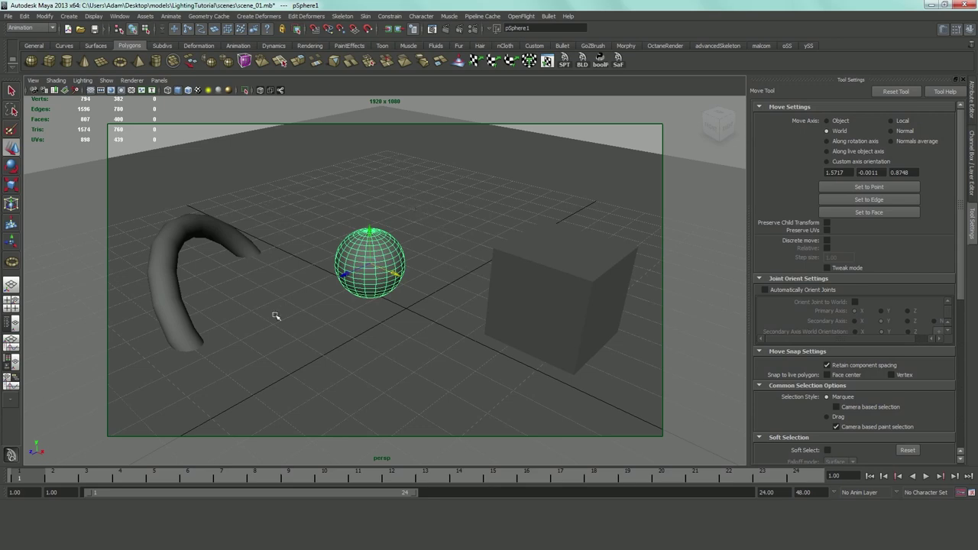
Step: Assign the sphere a new mental ray mia_material_x material (mia_material_x1)
right_click(380, 244)
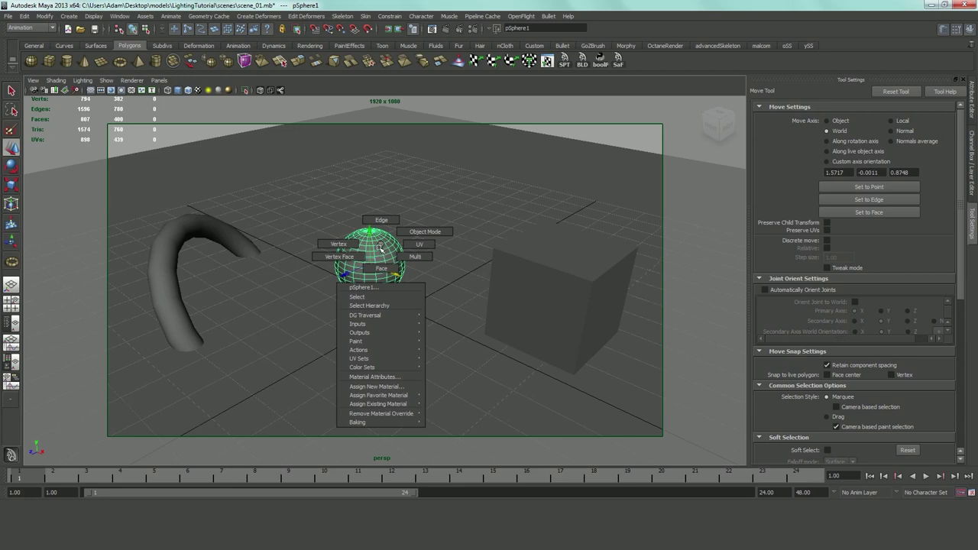
left_click(399, 387)
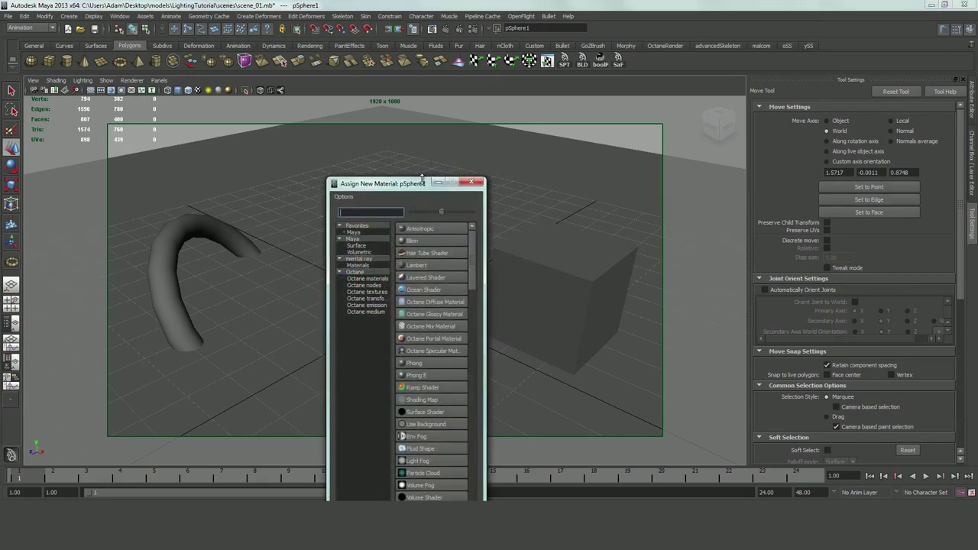
left_click_drag(422, 181, 423, 342)
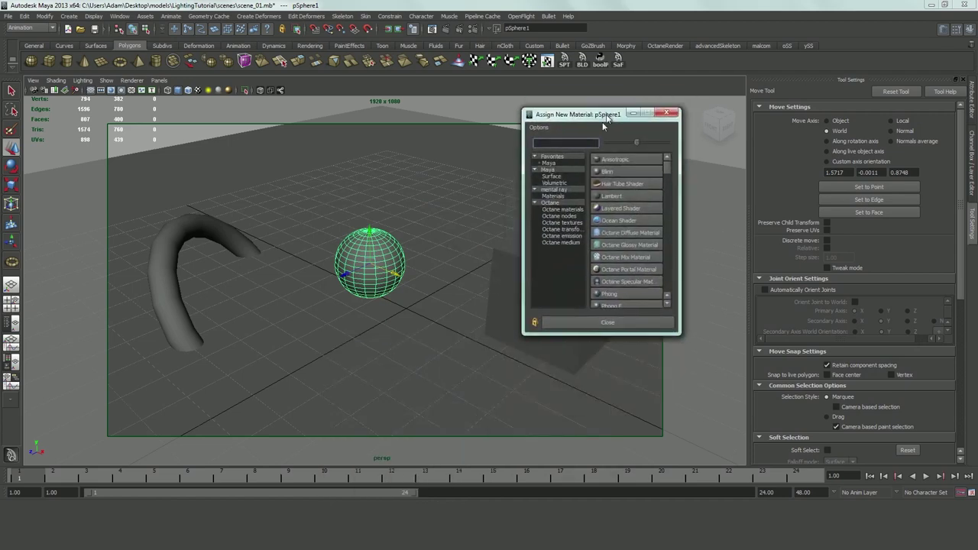
left_click_drag(606, 116, 606, 109)
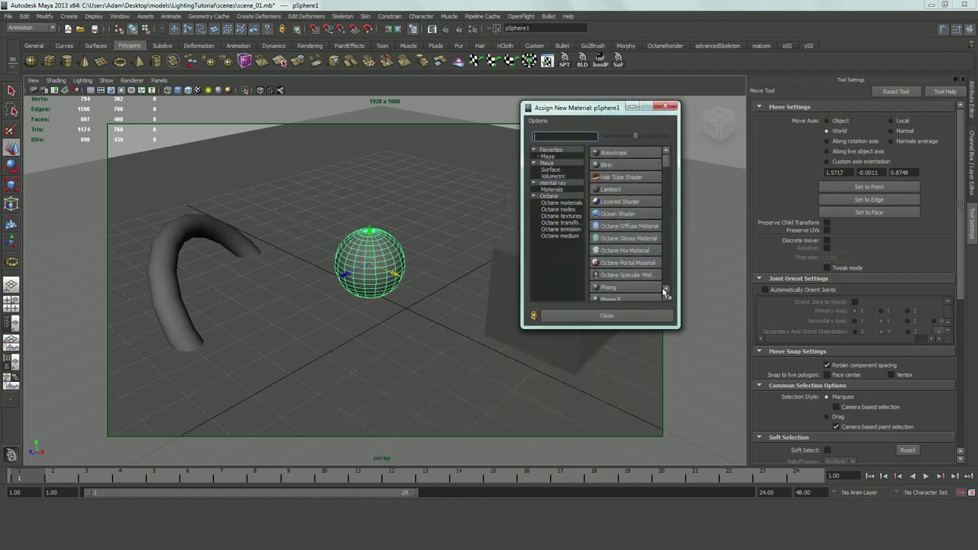
left_click_drag(677, 327, 738, 456)
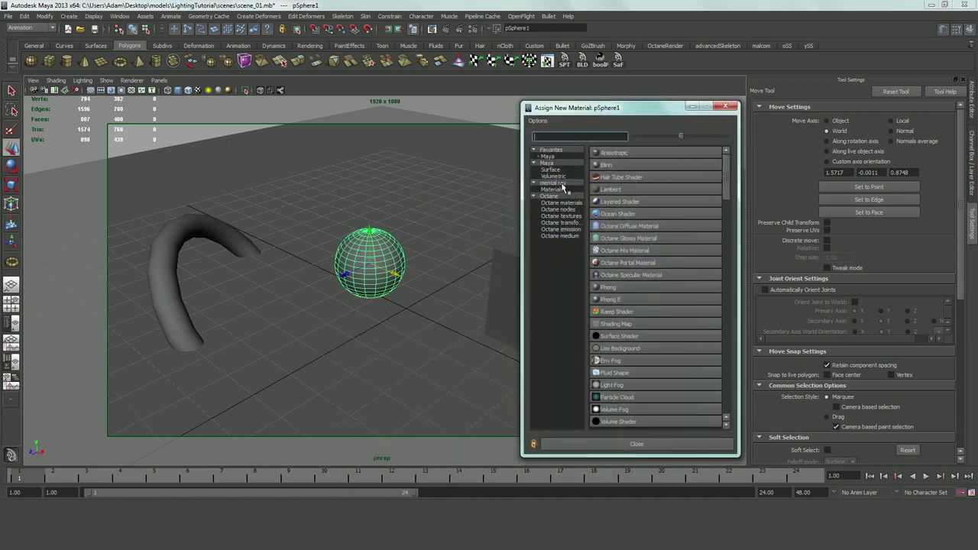
left_click(562, 184)
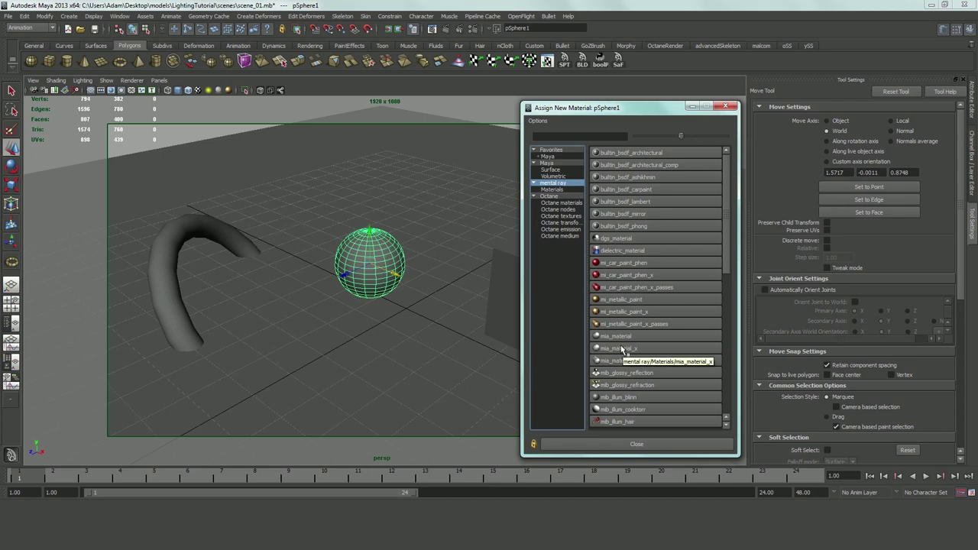
left_click(616, 348)
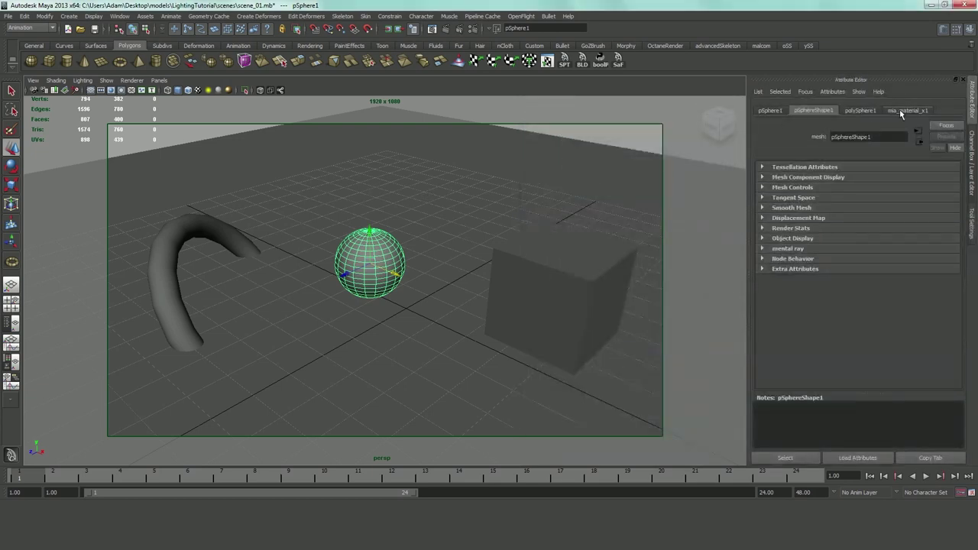
Step: Apply the MatteFinish preset to the sphere's mia_material_x1
left_click(906, 111)
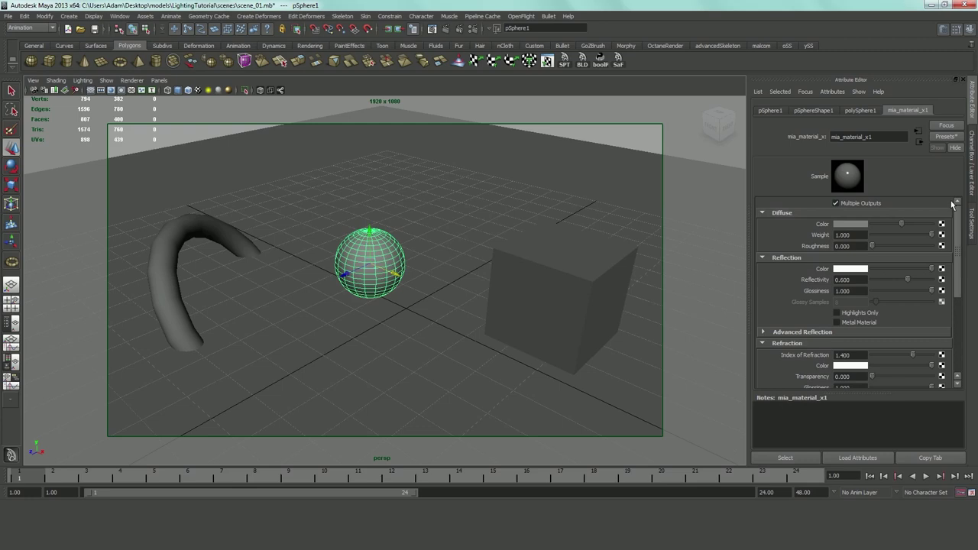
left_click_drag(958, 219, 957, 247)
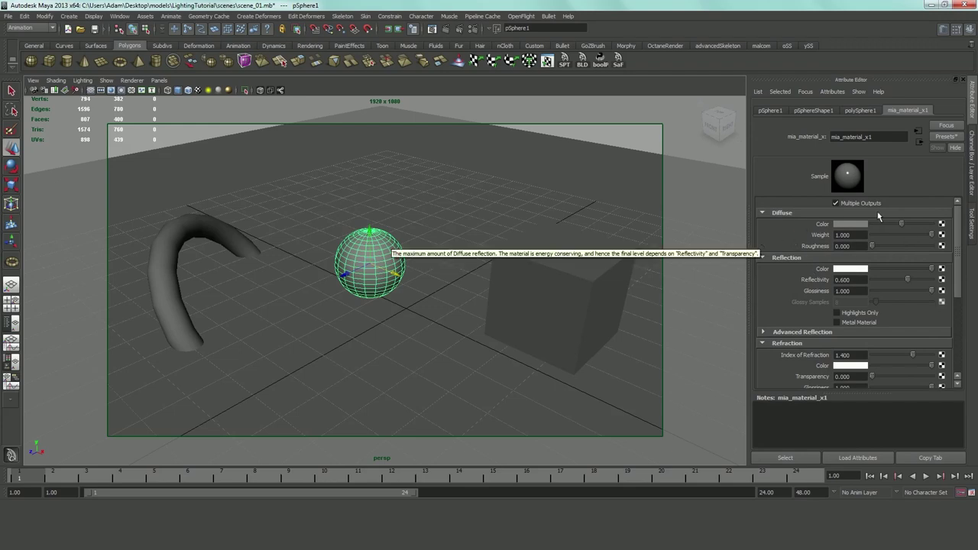
left_click(945, 138)
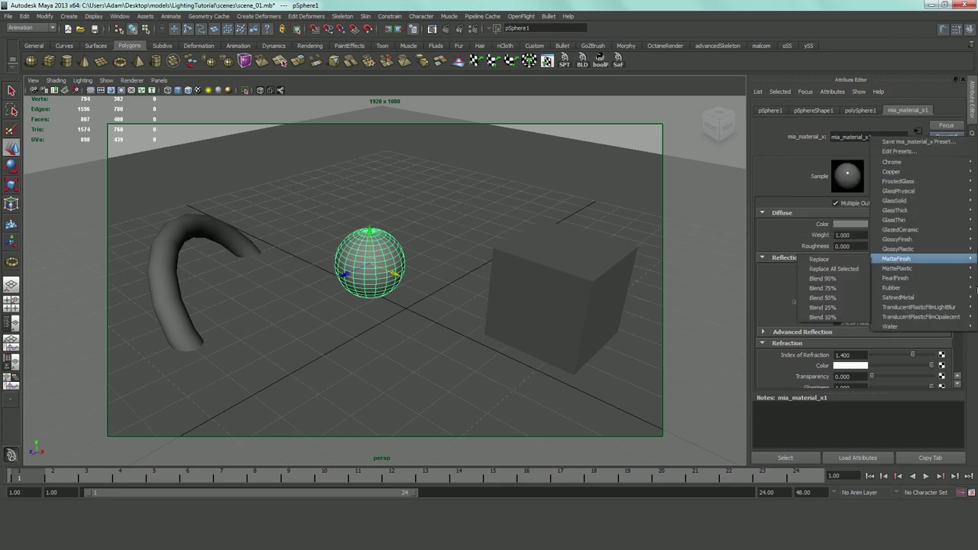
mouse_move(907, 261)
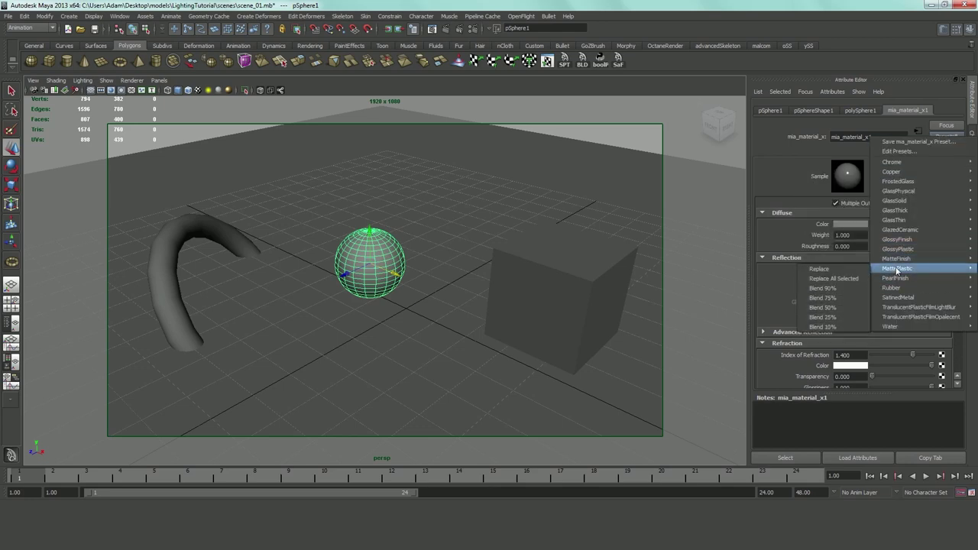
left_click(851, 259)
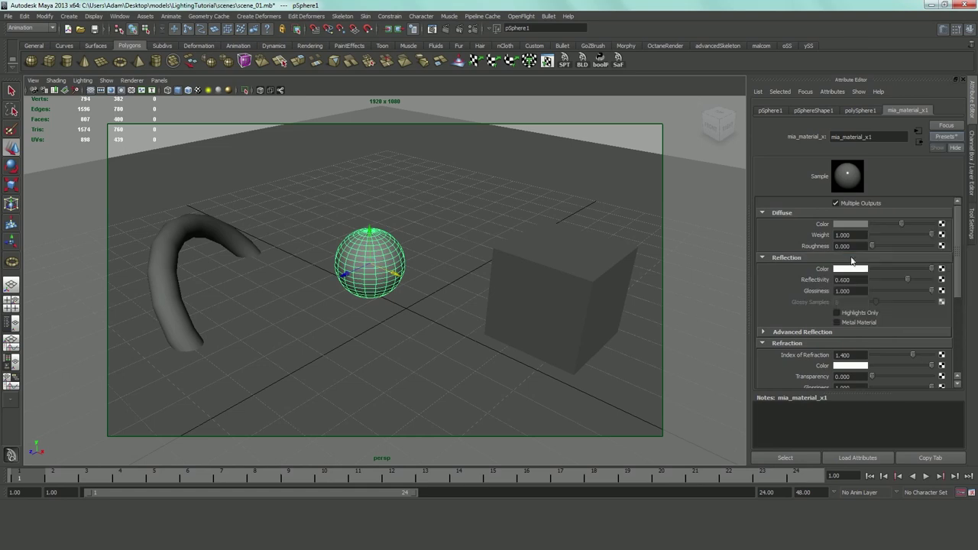
Step: Replace it with the GlassSolid preset: transparency 1.000, refraction index 1.500
left_click(946, 137)
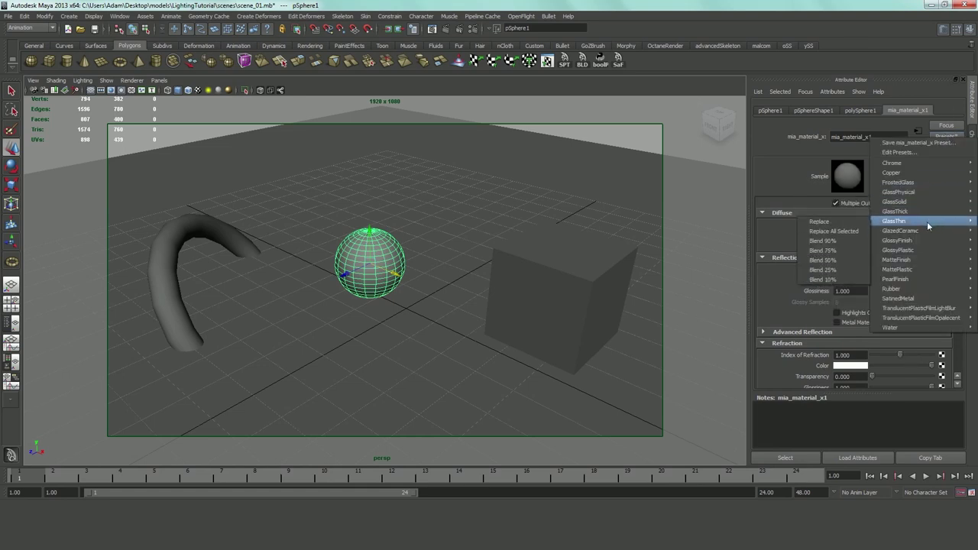
mouse_move(902, 190)
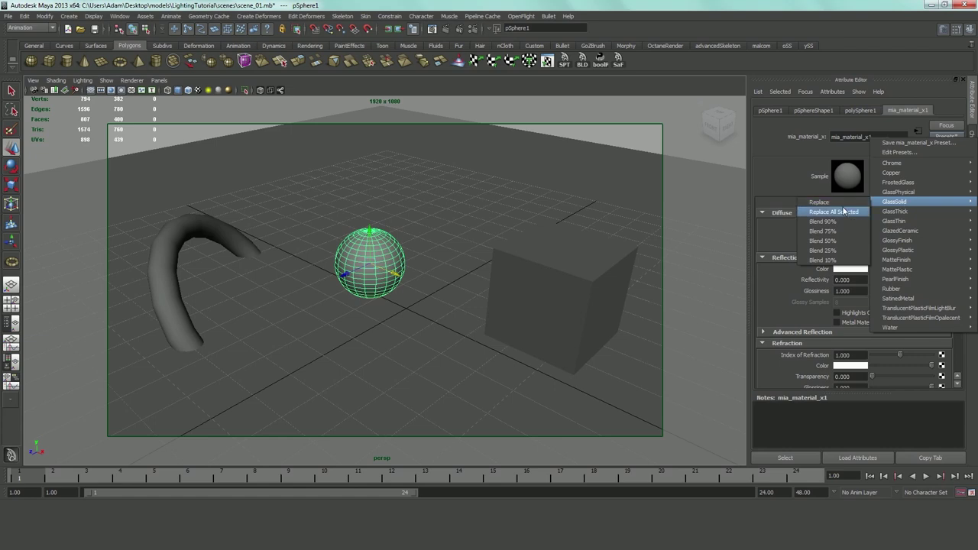
left_click(841, 202)
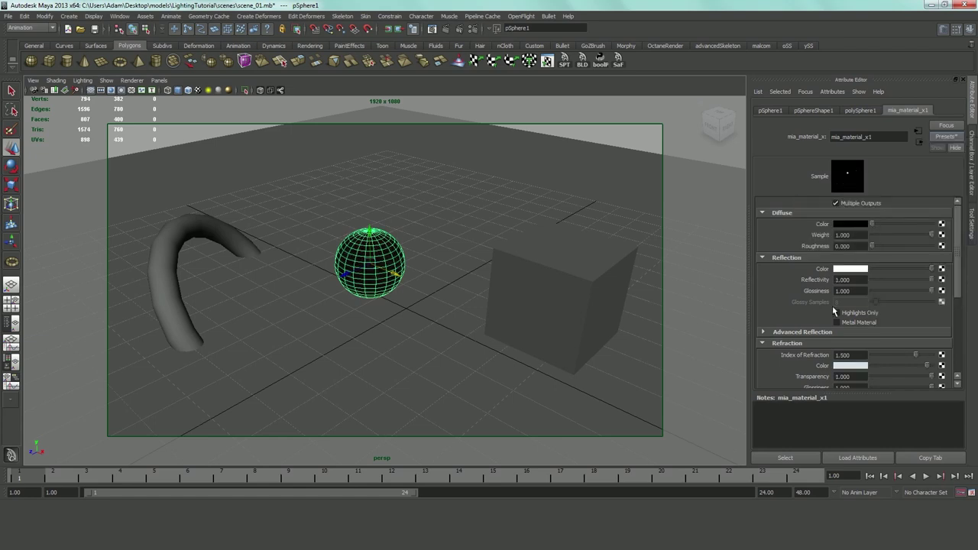
scroll(810, 275, "down", 2)
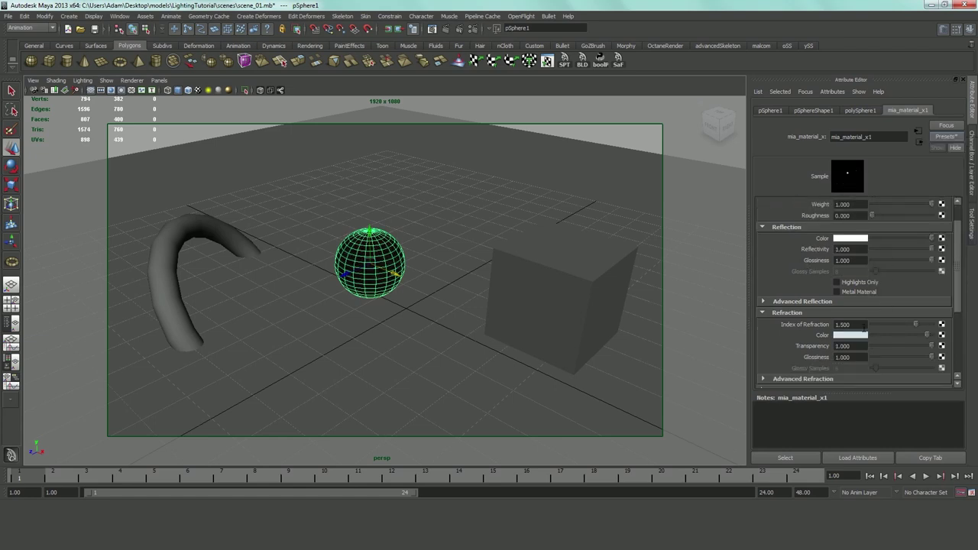
scroll(878, 271, "up", 2)
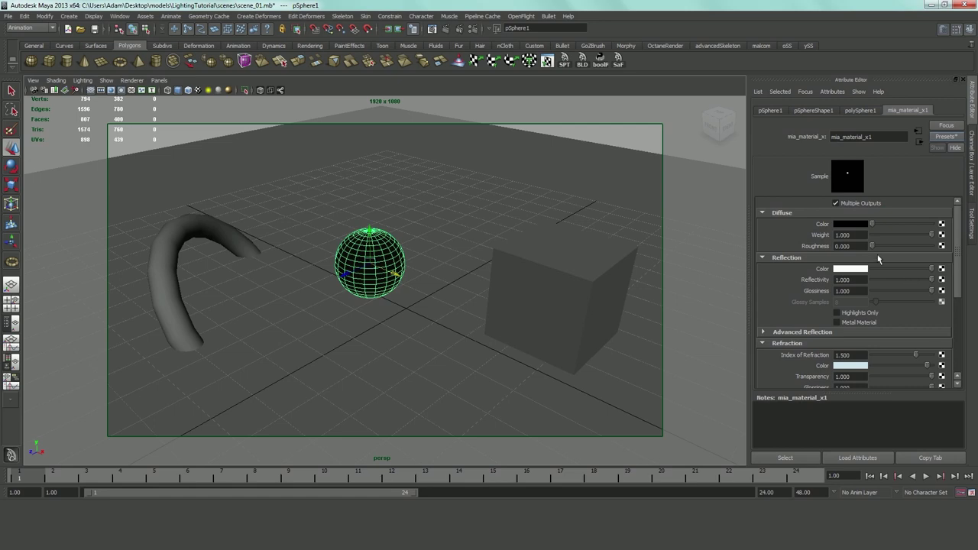
scroll(853, 260, "down", 1)
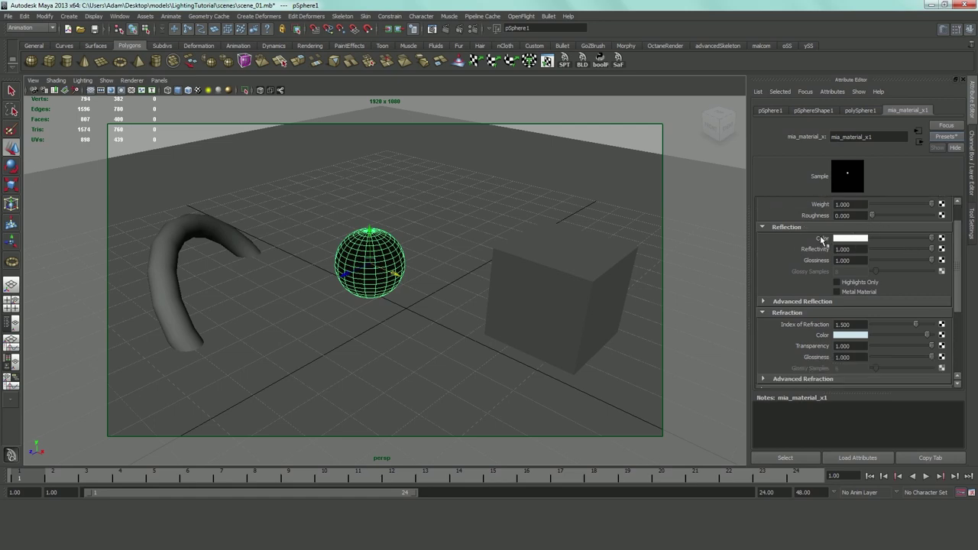
scroll(788, 248, "up", 1)
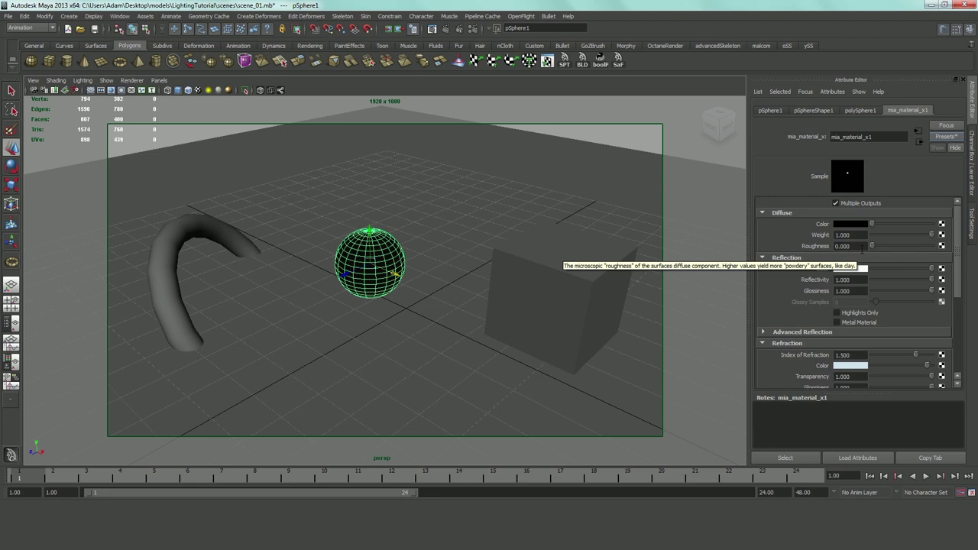
scroll(862, 250, "down", 1)
scroll(862, 250, "up", 1)
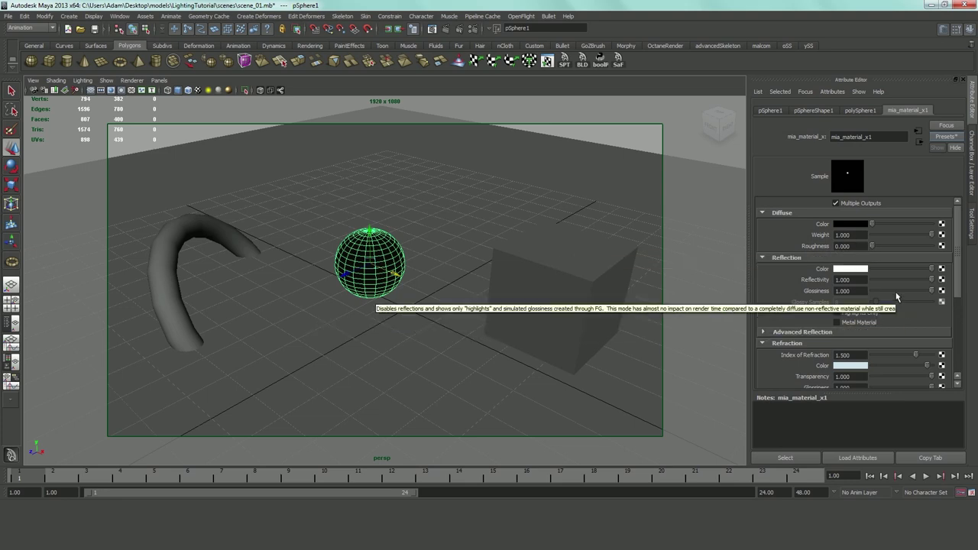
scroll(879, 272, "down", 1)
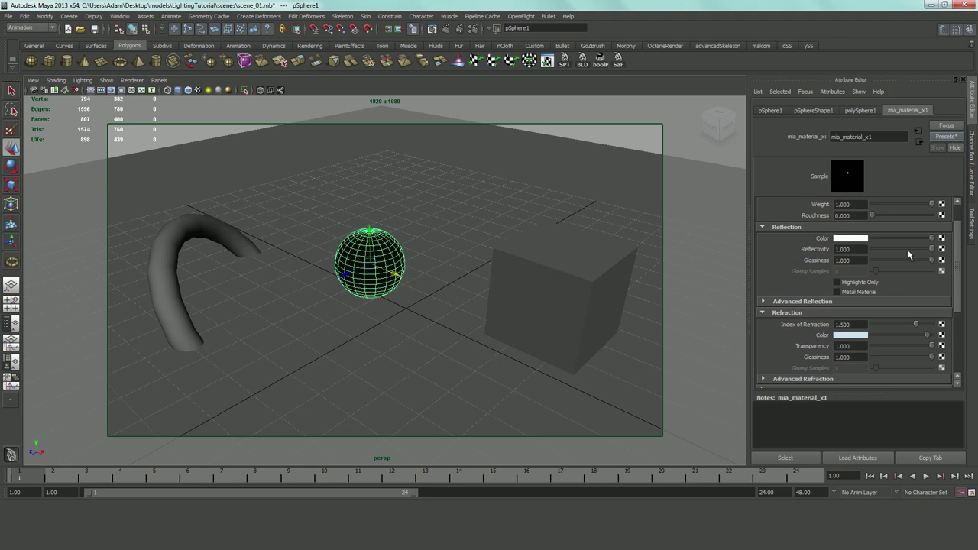
left_click(792, 302)
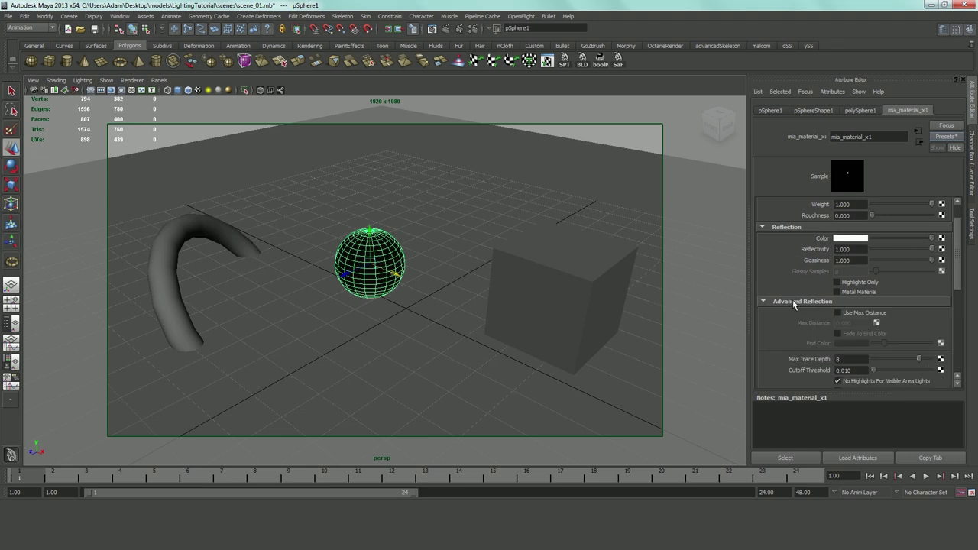
left_click(794, 302)
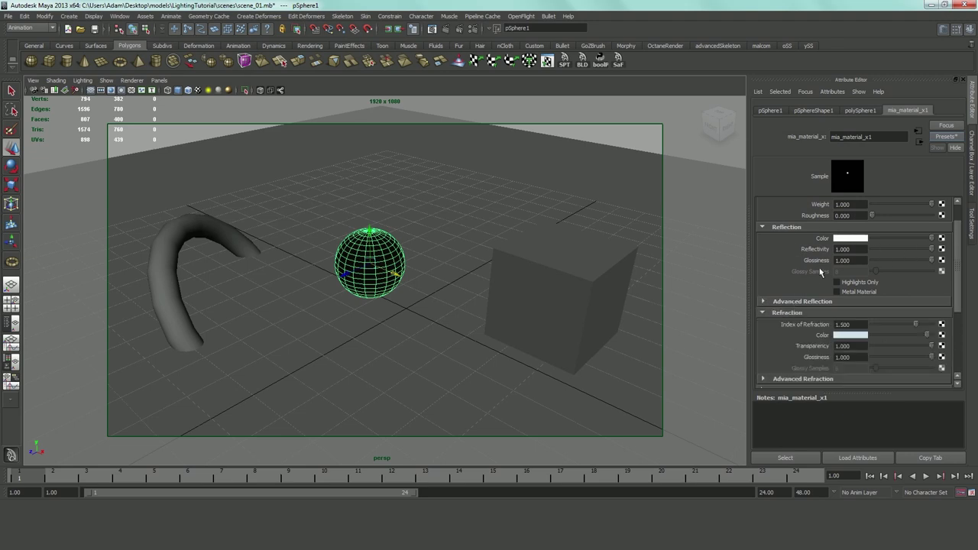
scroll(818, 309, "down", 1)
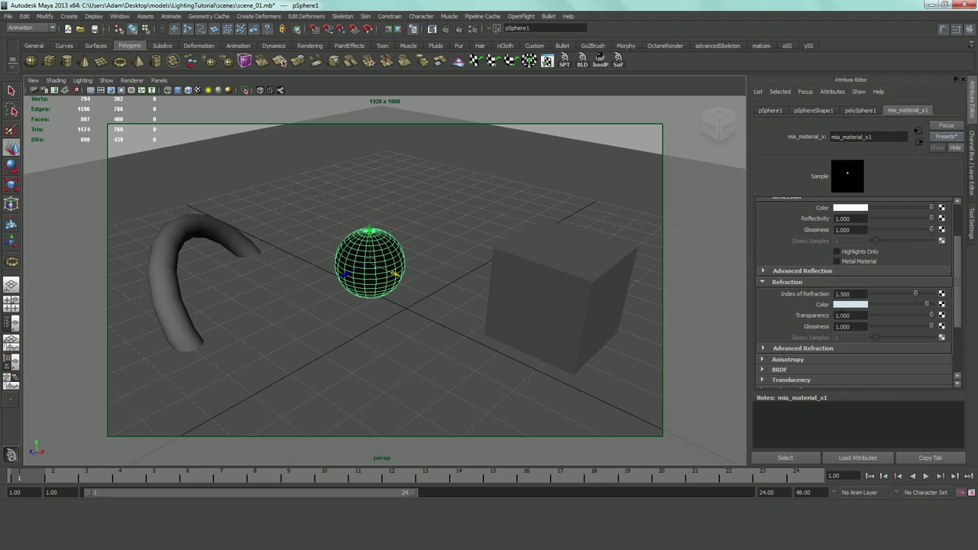
Step: Make the glass material's refraction colour red and set transparency to 0.950
left_click(847, 305)
left_click_drag(858, 321, 929, 318)
left_click(864, 316)
key("Tab")
scroll(861, 307, "down", 3)
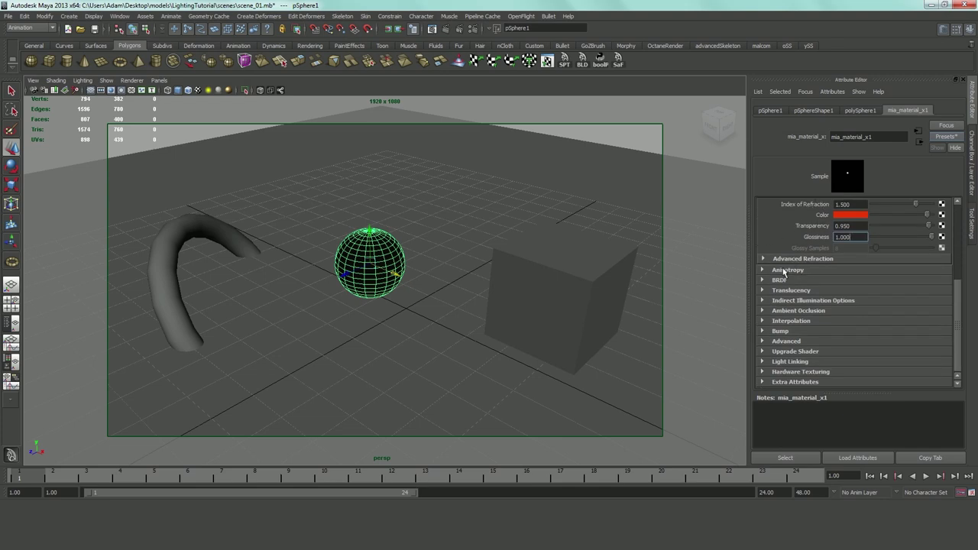
Step: Expand and collapse the material's Bump and Advanced sections to review their settings
left_click(775, 330)
scroll(830, 335, "down", 1)
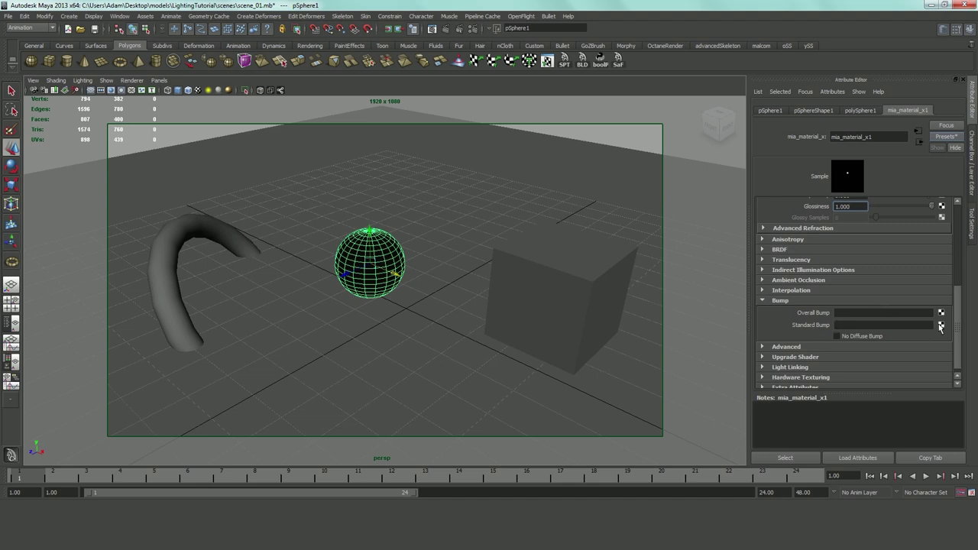
left_click(781, 300)
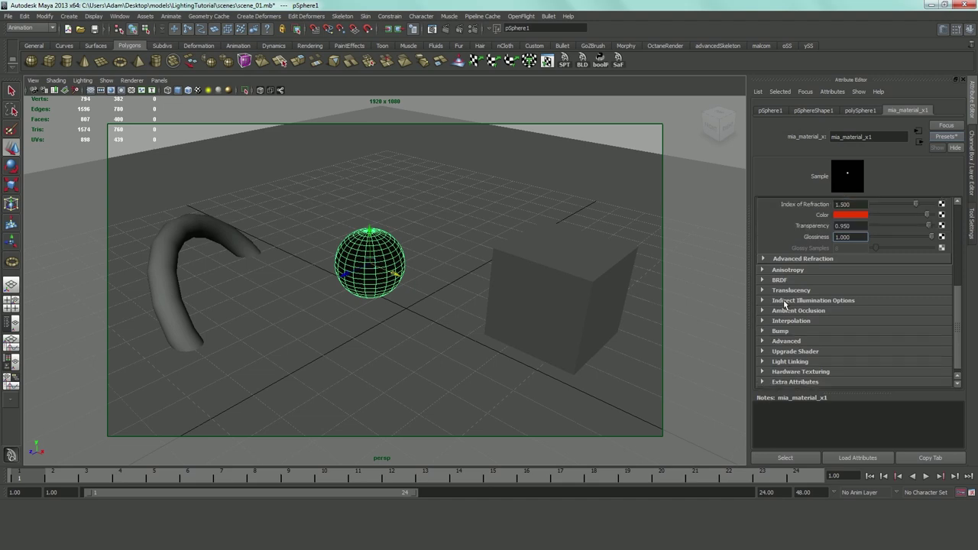
left_click(780, 342)
scroll(787, 304, "down", 1)
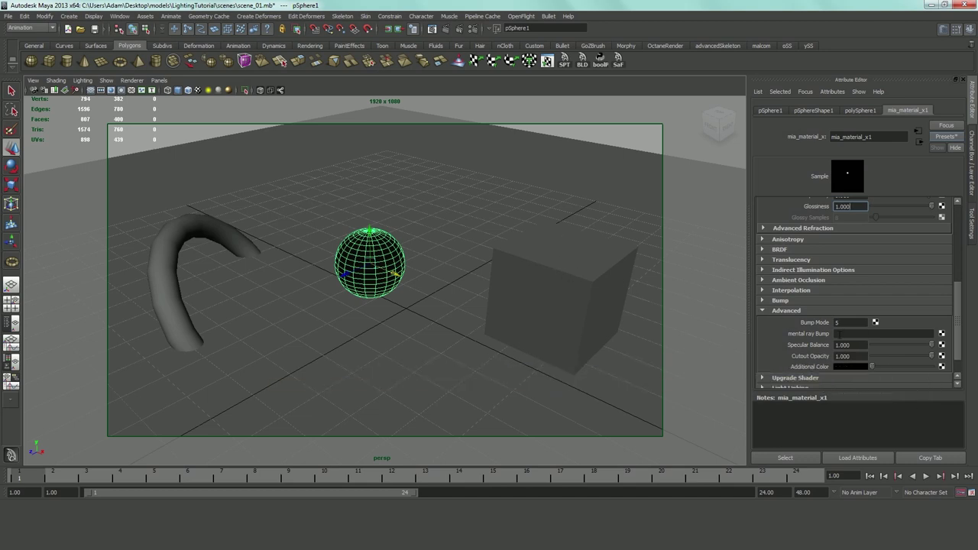
left_click(778, 311)
scroll(840, 291, "up", 5)
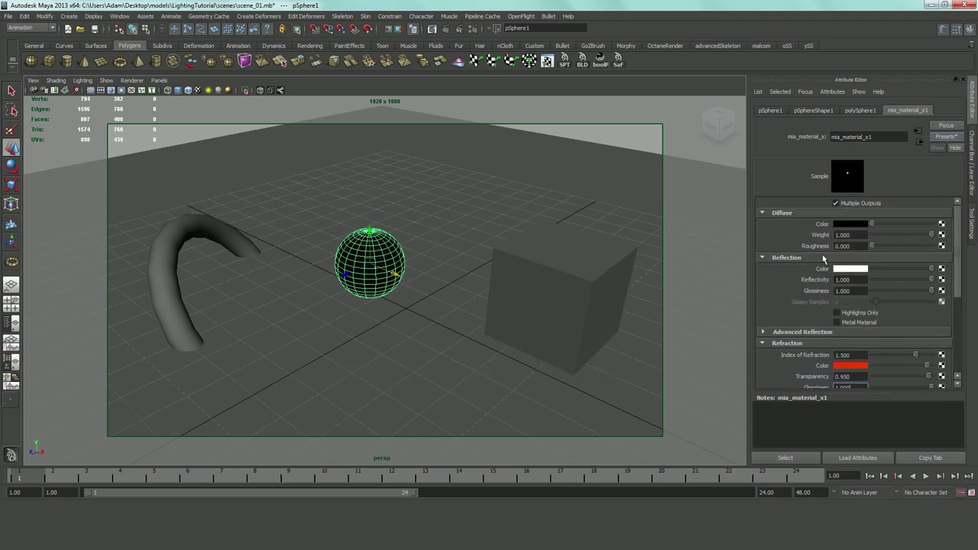
Step: Rename the sphere's material to 'glass', then select the cube to assign it a new material
double_click(875, 136)
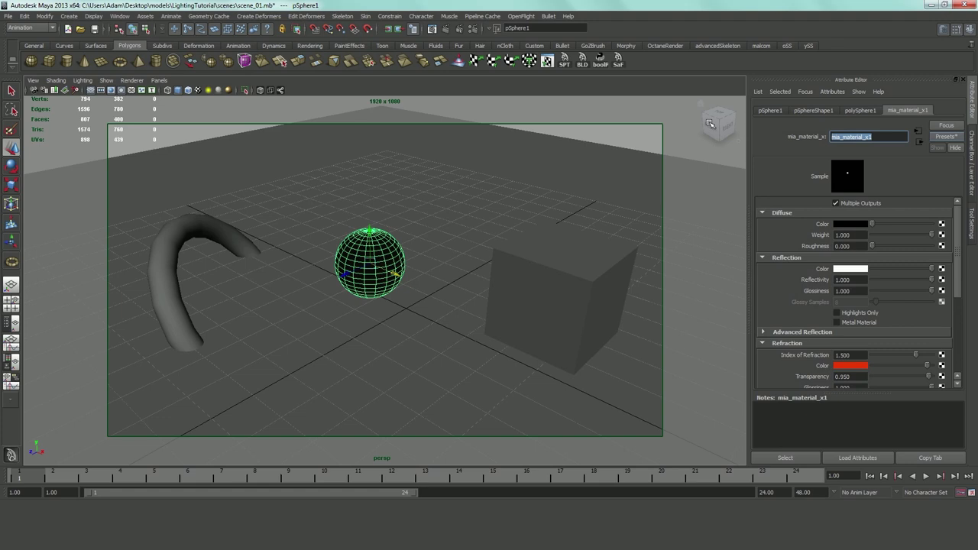
type("glass")
key("Return")
left_click(537, 265)
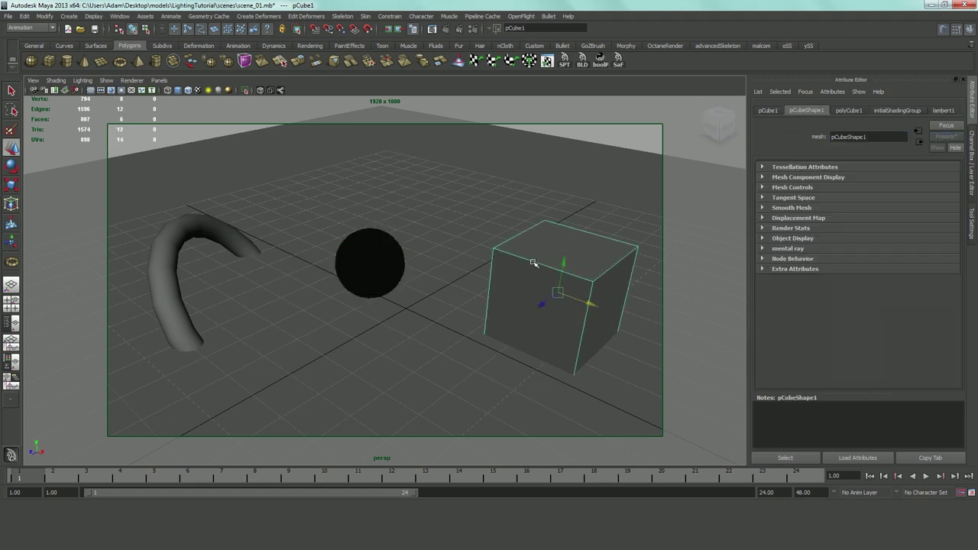
right_click_drag(540, 270, 555, 406)
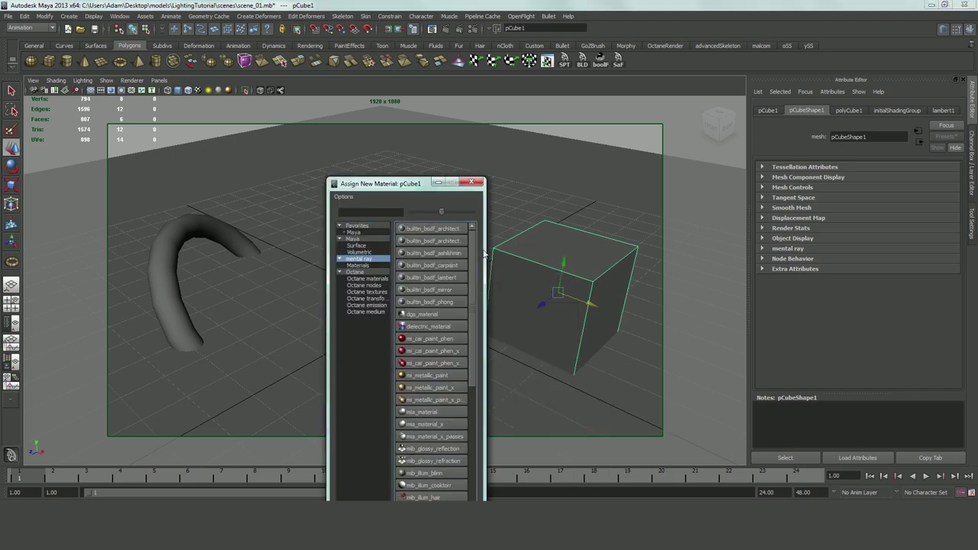
Step: Give the cube a new mia_material (mia_material1) and apply the MatteFinish preset
left_click(430, 414)
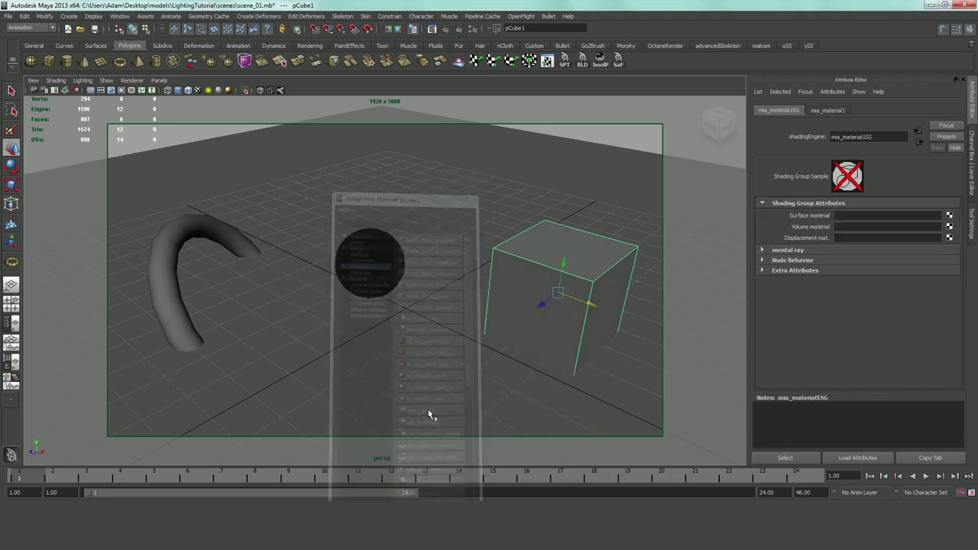
left_click(827, 110)
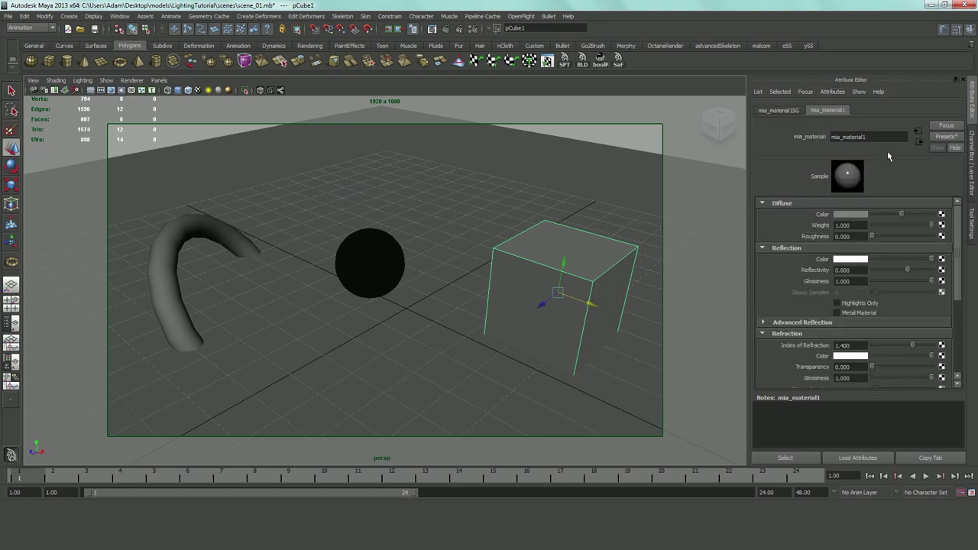
left_click(938, 137)
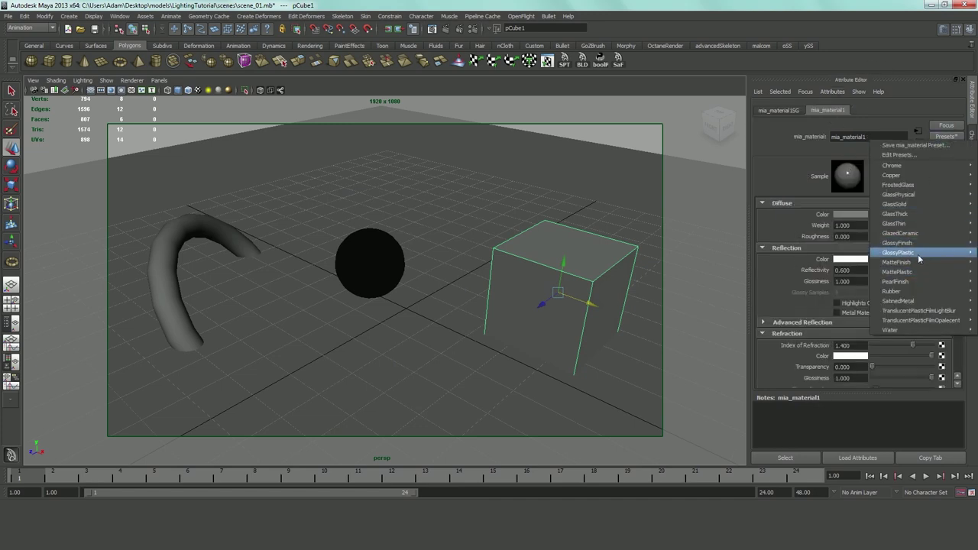
mouse_move(902, 272)
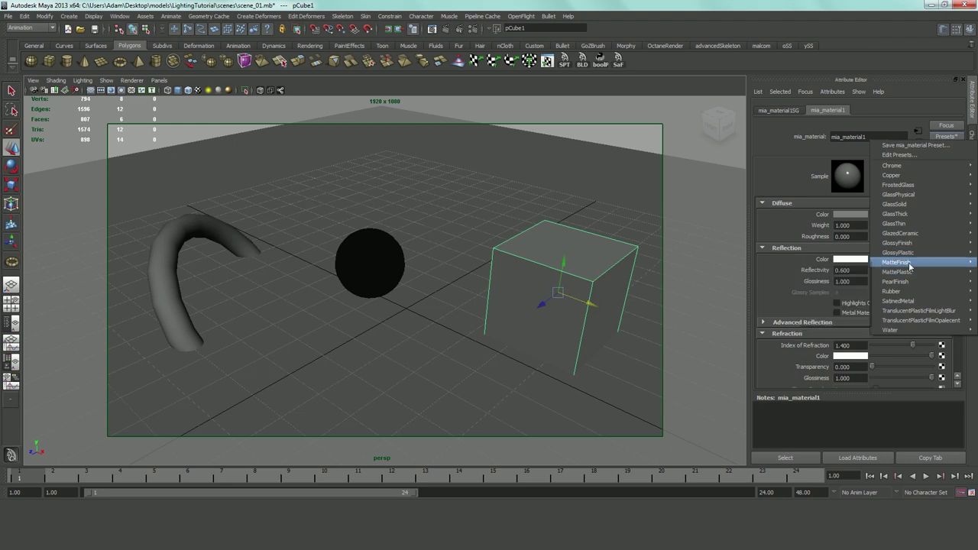
left_click(820, 263)
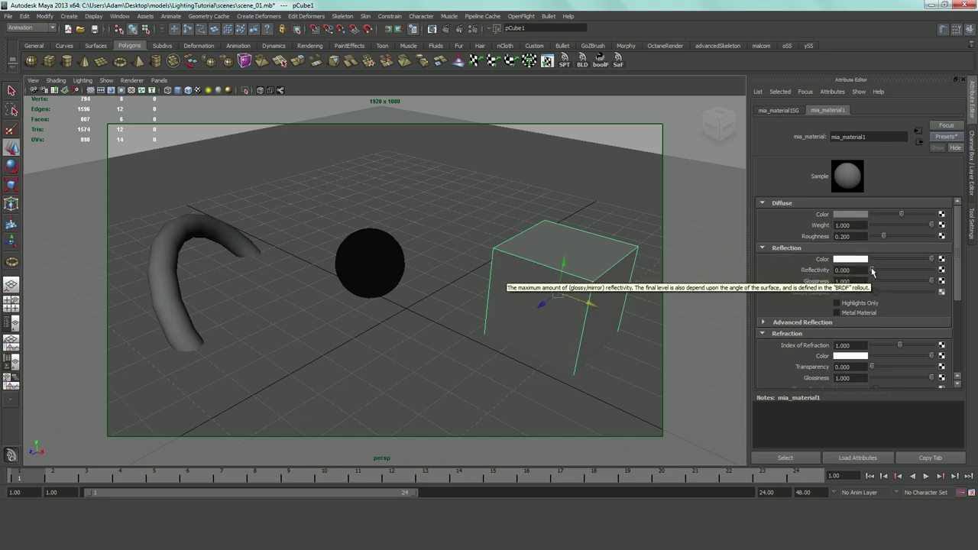
Step: Set the cube material's reflectivity to 0.410, glossiness 0.230 and diffuse roughness 0.222
mouse_move(872, 271)
left_mouse_down()
mouse_move(893, 272)
mouse_move(851, 271)
mouse_move(931, 272)
mouse_move(893, 271)
mouse_move(927, 281)
mouse_move(885, 282)
left_mouse_up()
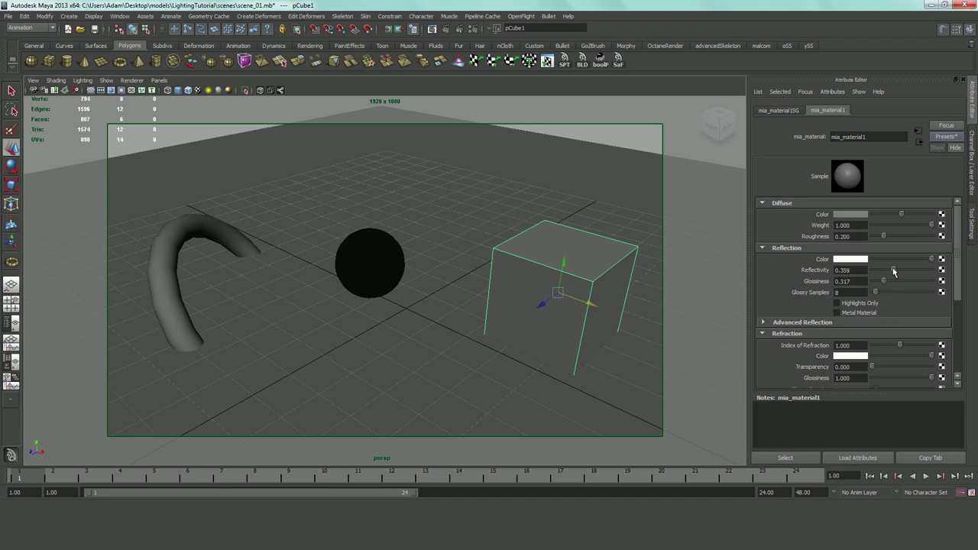
left_click_drag(894, 271, 900, 272)
left_click_drag(898, 271, 875, 282)
left_click_drag(880, 237, 908, 237)
mouse_move(908, 238)
left_mouse_down()
mouse_move(885, 237)
mouse_move(909, 228)
mouse_move(872, 230)
mouse_move(890, 237)
mouse_move(897, 230)
mouse_move(869, 230)
mouse_move(888, 237)
left_mouse_up()
Step: Change the cube's diffuse colour to teal and check the refraction field help
left_click(864, 216)
left_click_drag(859, 232, 890, 240)
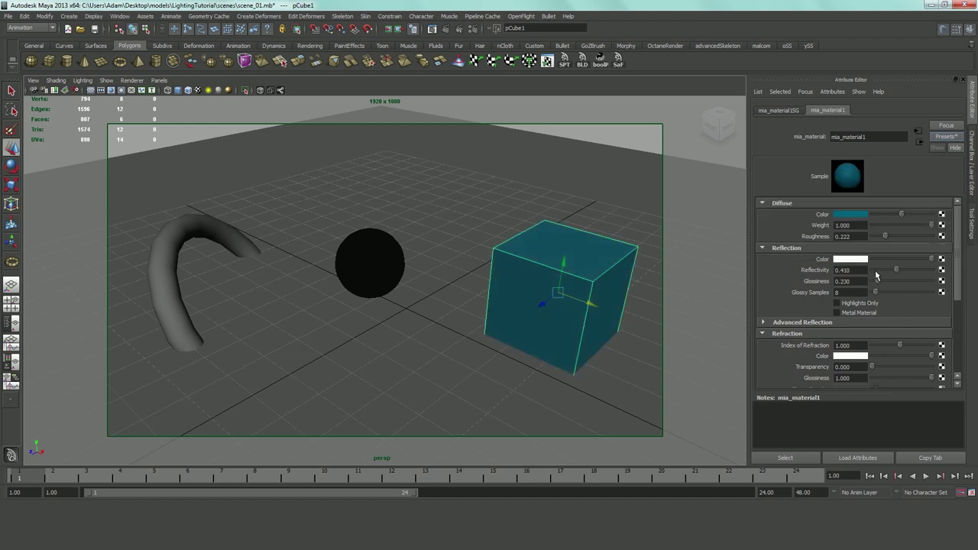
scroll(799, 252, "down", 2)
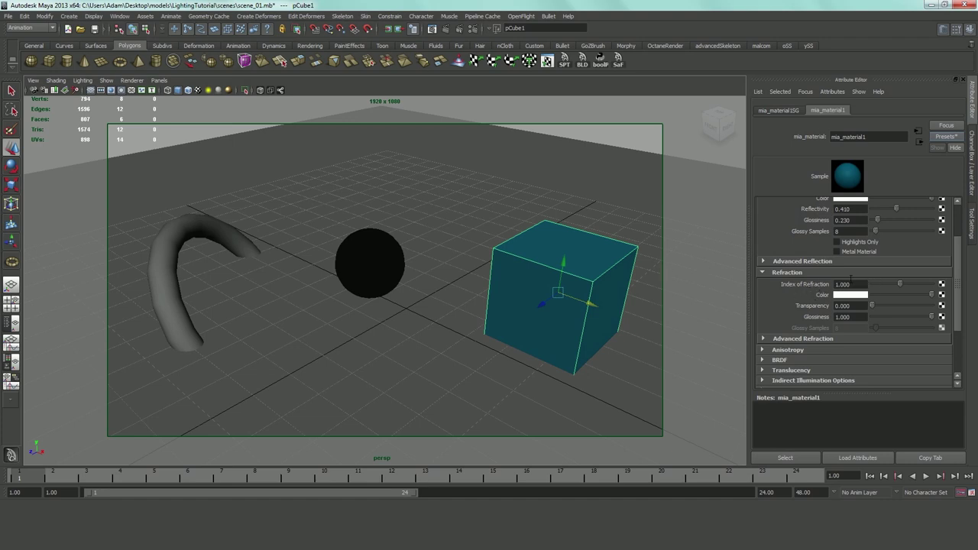
mouse_move(850, 278)
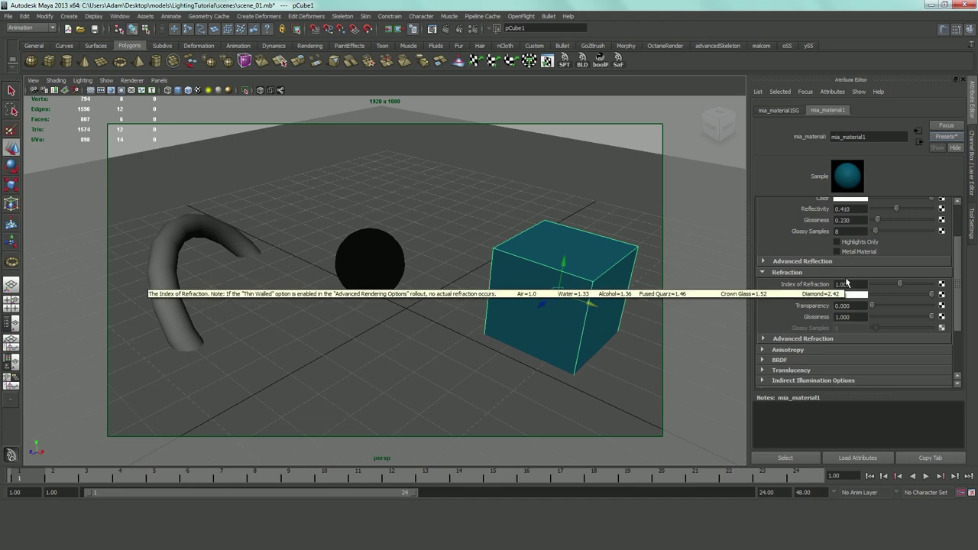
mouse_move(841, 296)
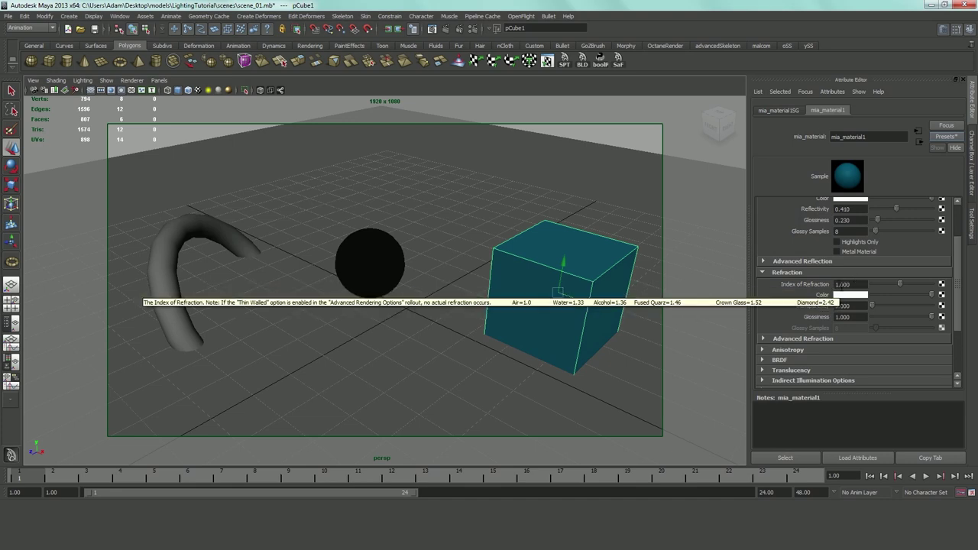
scroll(839, 252, "up", 3)
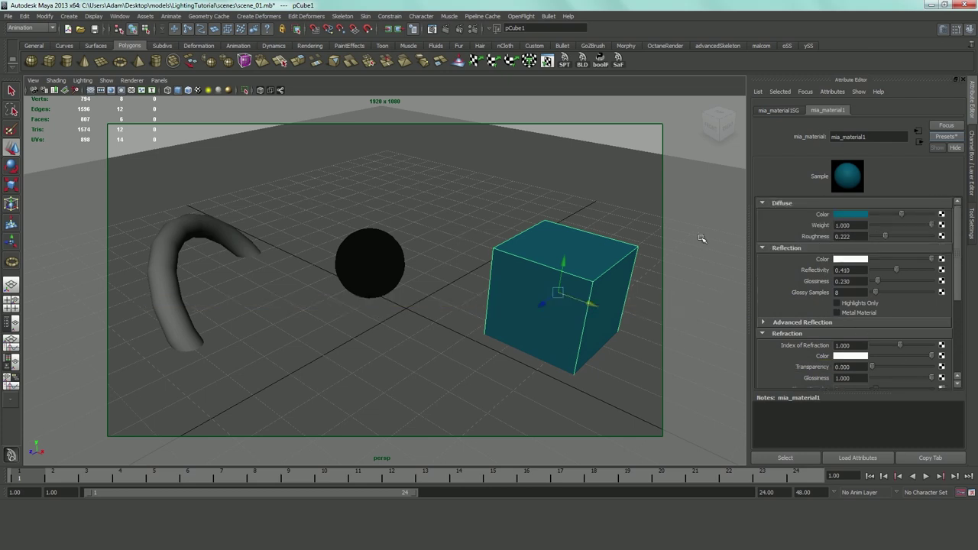
Step: Assign a new mia_material to the torus
left_click(215, 220)
right_click_drag(215, 220, 237, 371)
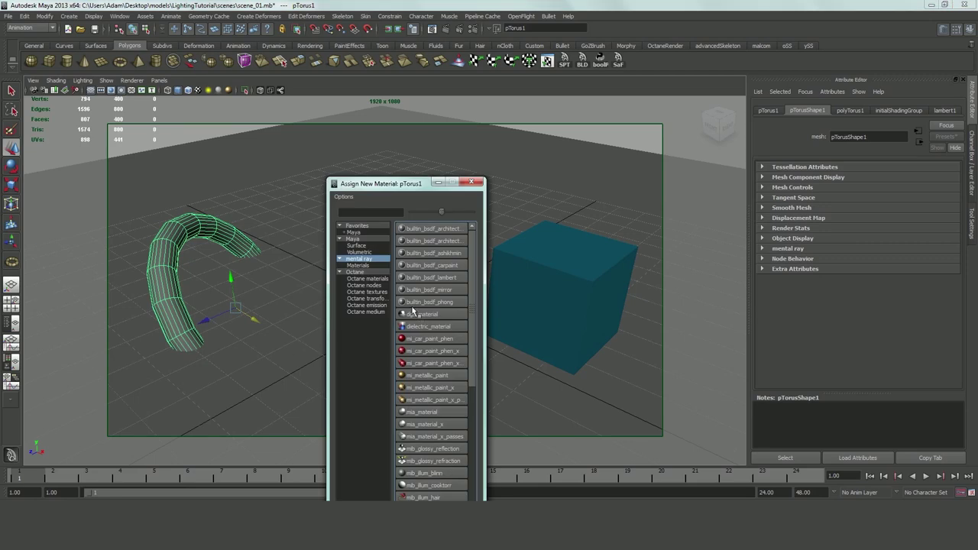
left_click(439, 414)
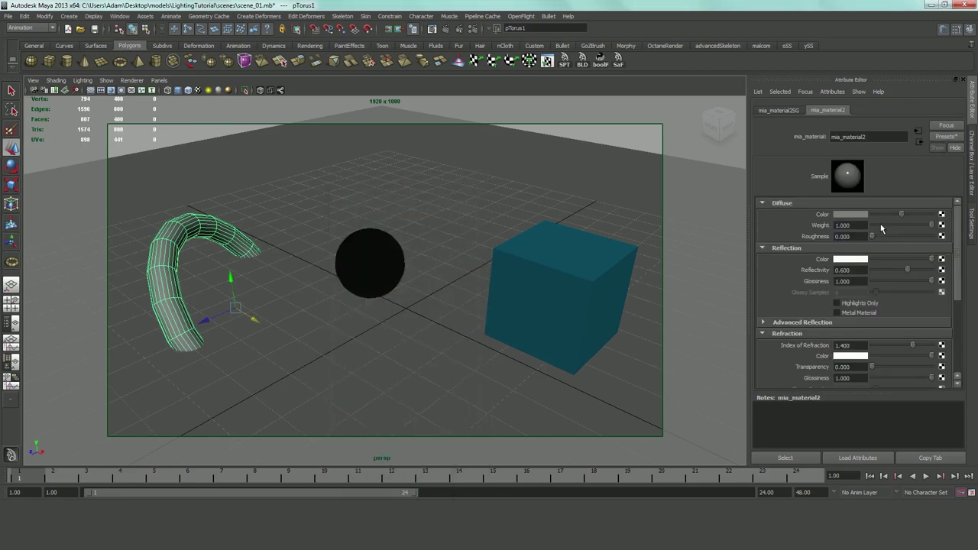
Step: Make the torus material metallic with darker diffuse, grey reflection colour and higher reflectivity
left_click_drag(902, 214, 875, 218)
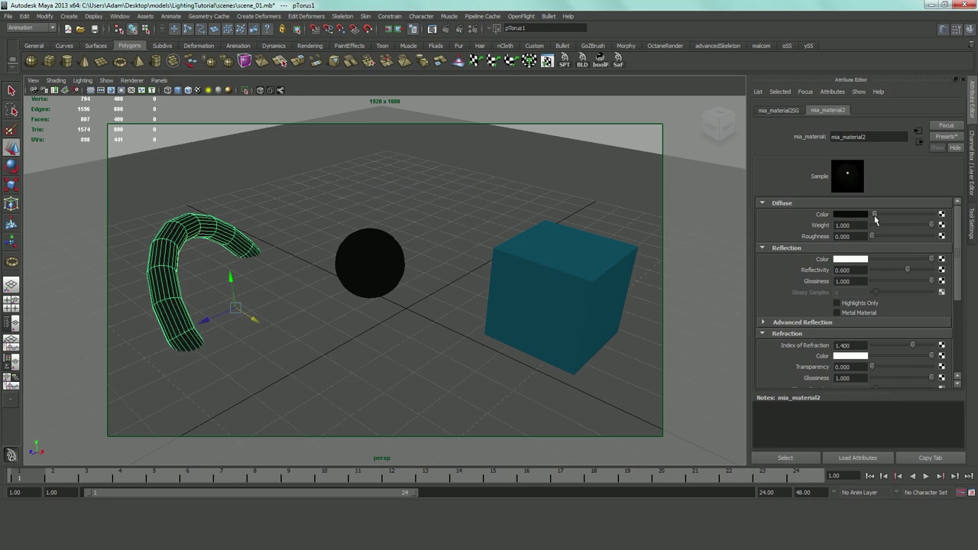
left_click(836, 313)
left_click(857, 260)
left_click_drag(797, 298, 865, 298)
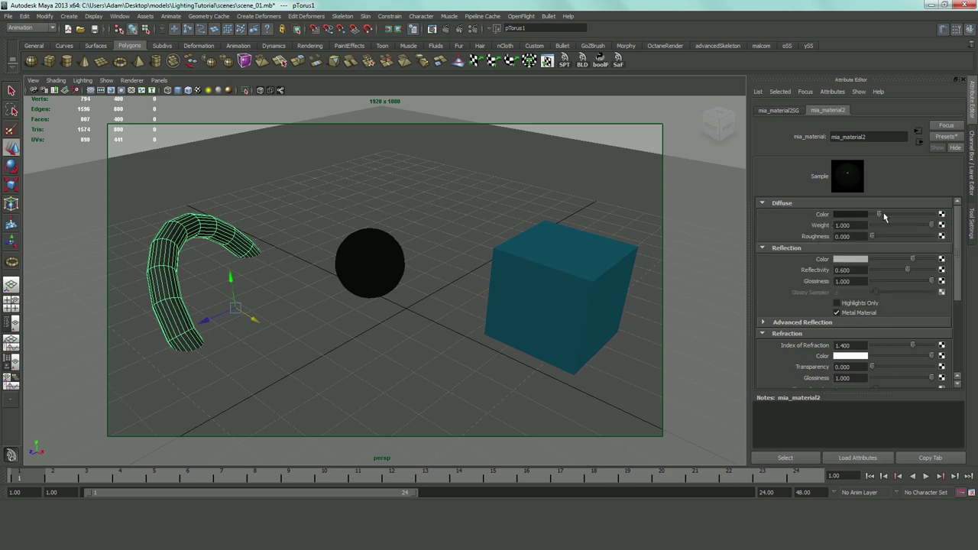
left_click_drag(884, 217, 881, 217)
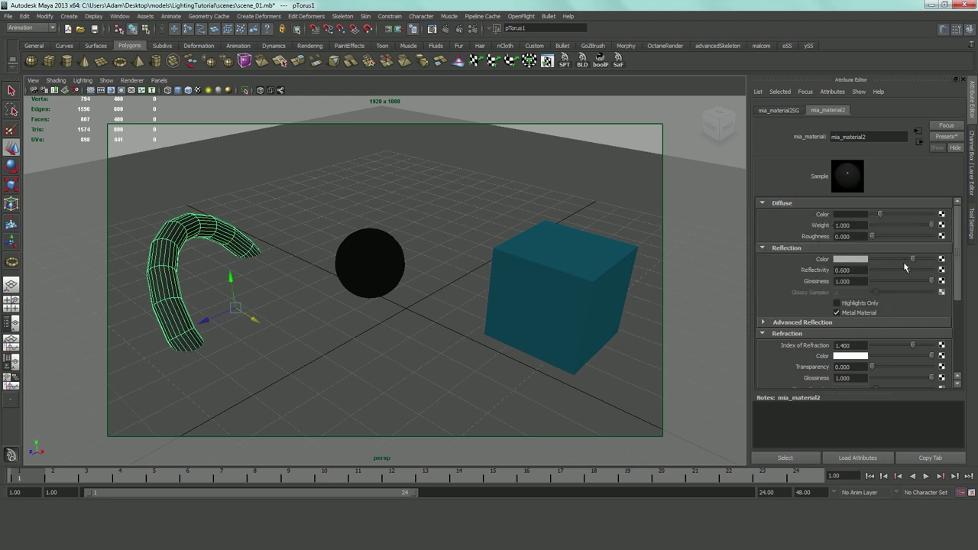
left_click_drag(907, 270, 964, 275)
right_click_drag(237, 231, 244, 375)
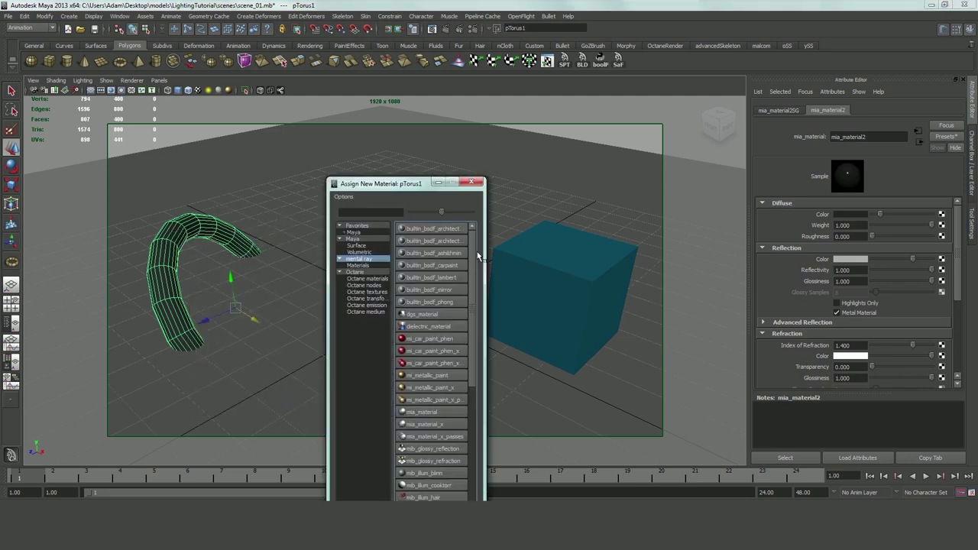
Step: Swap the torus to a dgs_material, check its Shiny 50 settings, then bring back the material chooser
left_click(423, 315)
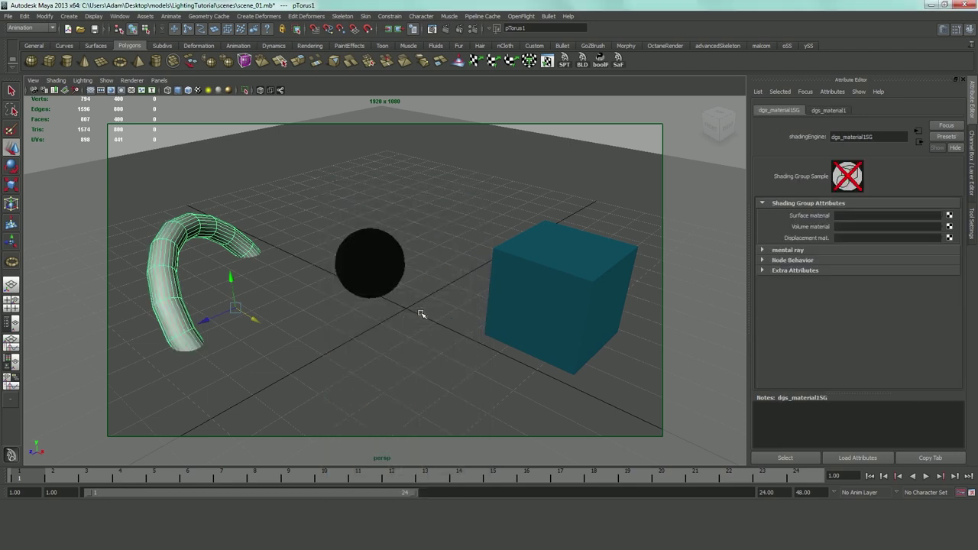
left_click(835, 111)
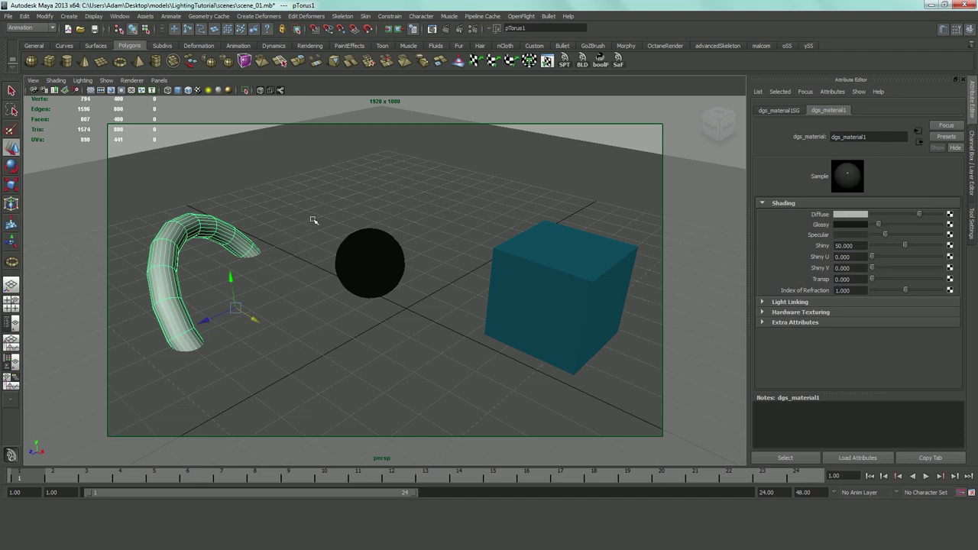
right_click_drag(231, 232, 247, 372)
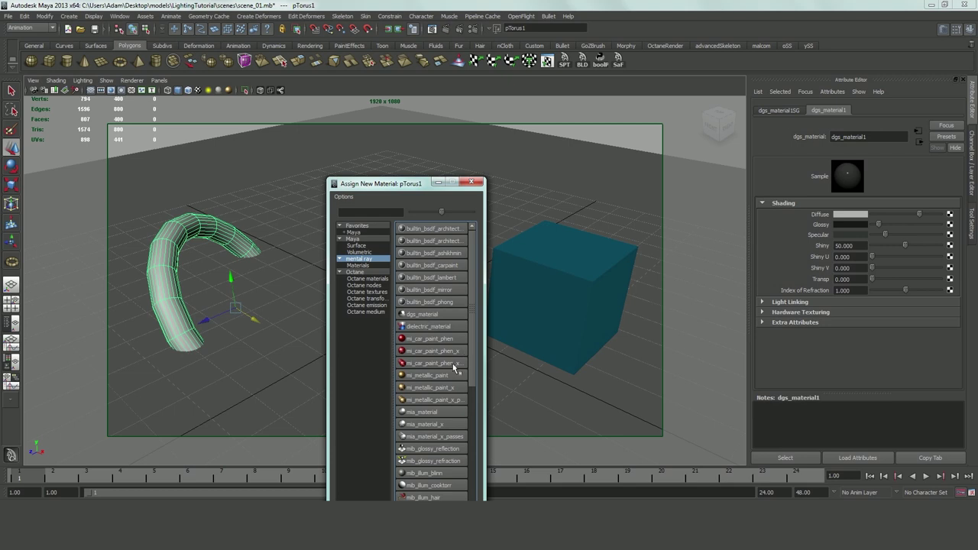
scroll(474, 370, "down", 1)
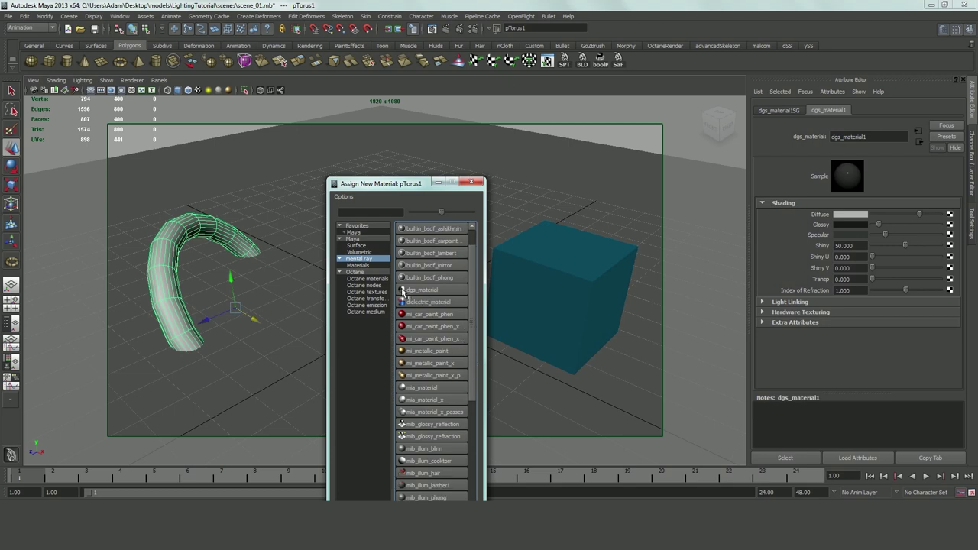
Step: Assign mi_car_paint_phen to the torus and show its parameters
left_click(442, 316)
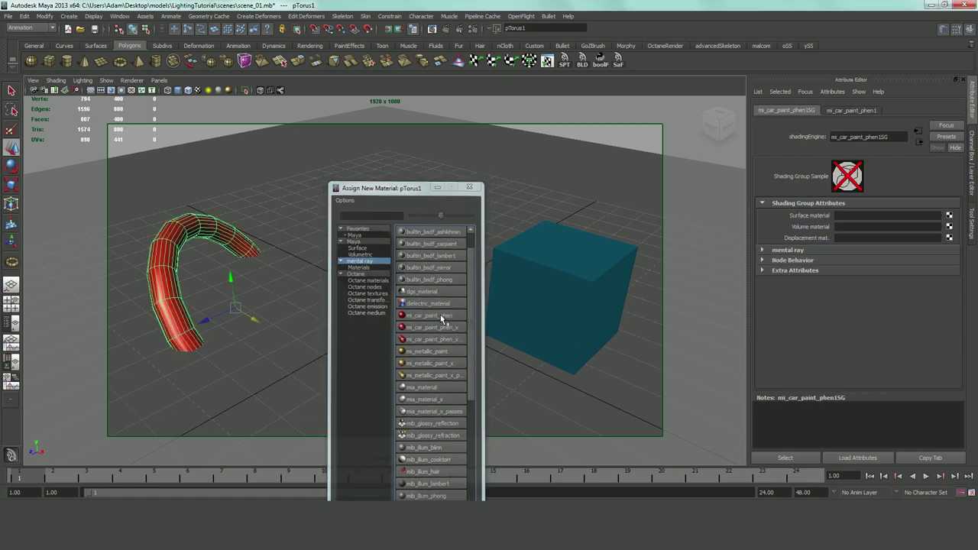
left_click(875, 111)
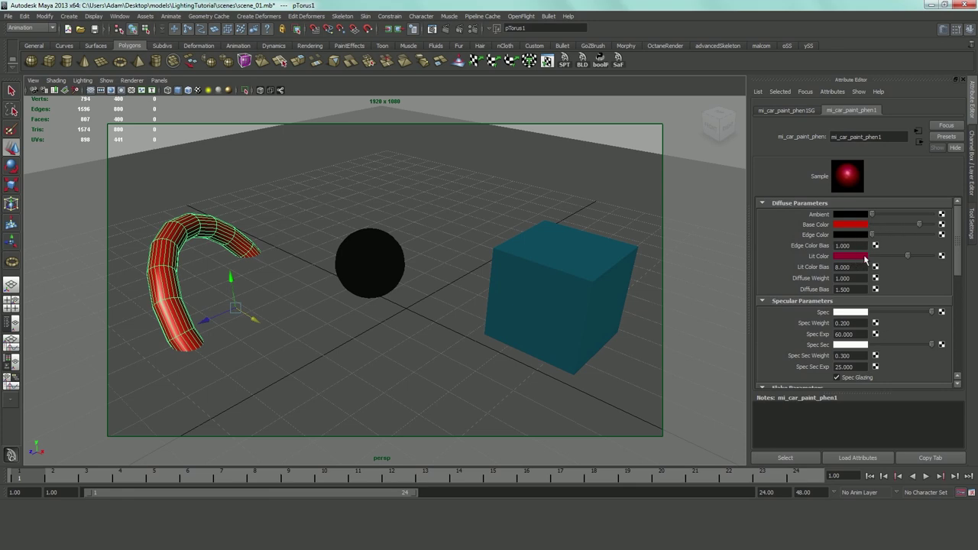
scroll(887, 281, "down", 4)
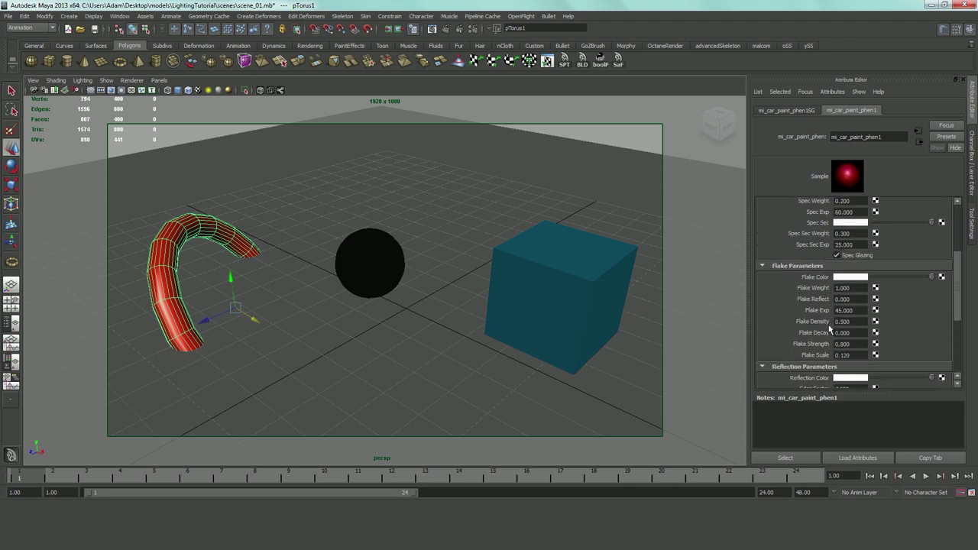
scroll(882, 276, "up", 4)
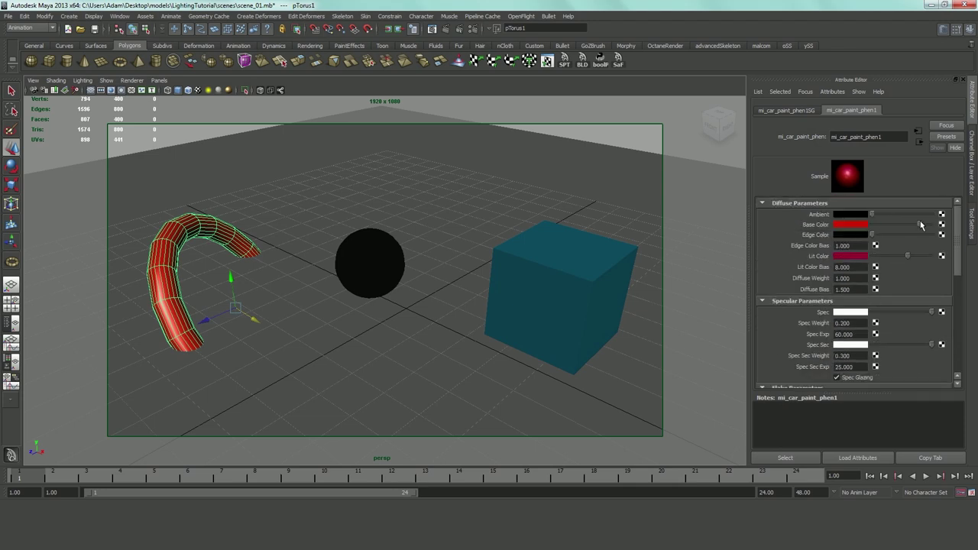
Step: Set the car paint's Base Color and Lit Color to a brightened teal
left_click_drag(920, 225, 894, 224)
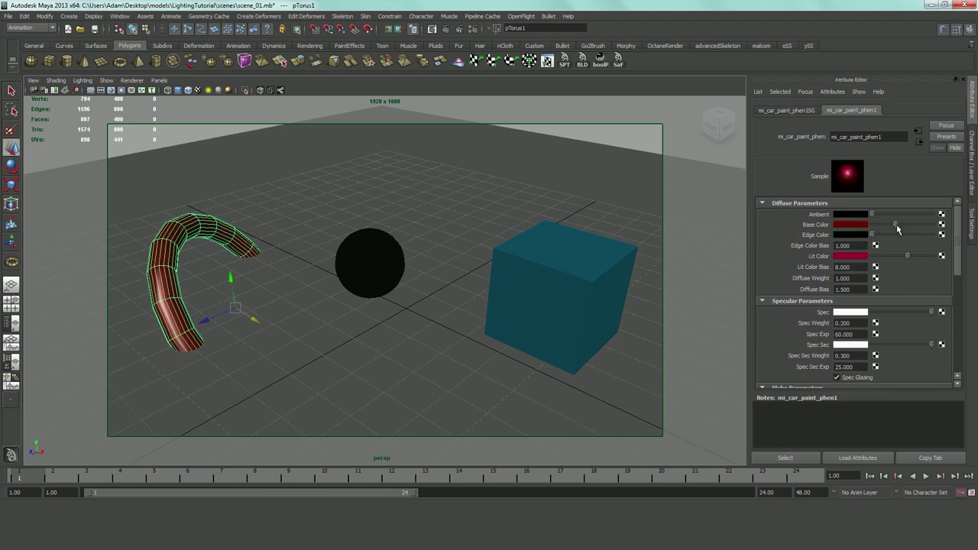
left_click(857, 225)
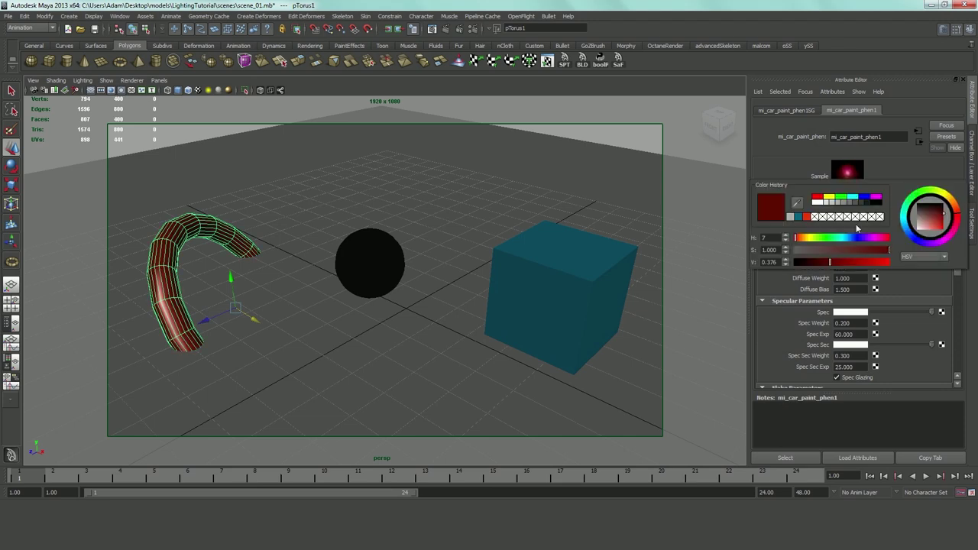
left_click_drag(844, 238, 860, 267)
left_click(859, 263)
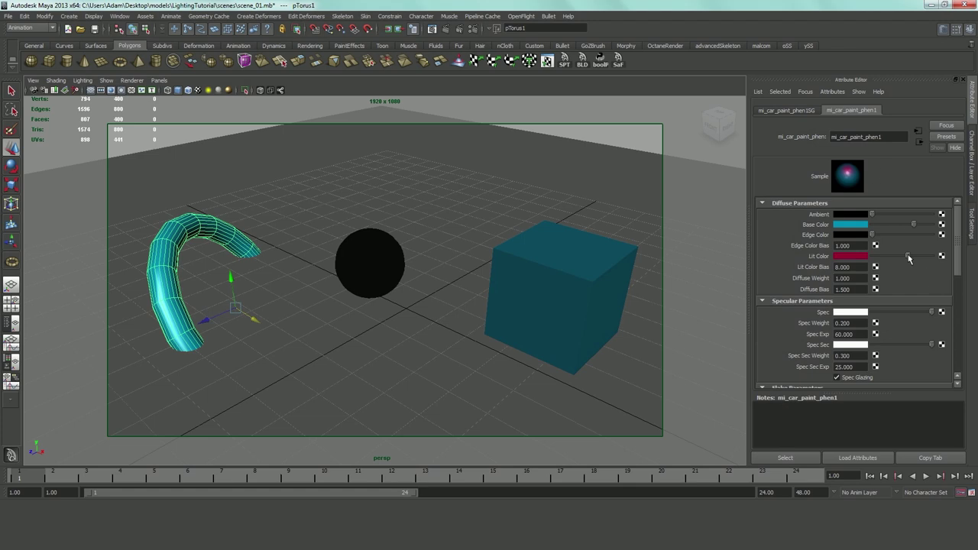
left_click(861, 257)
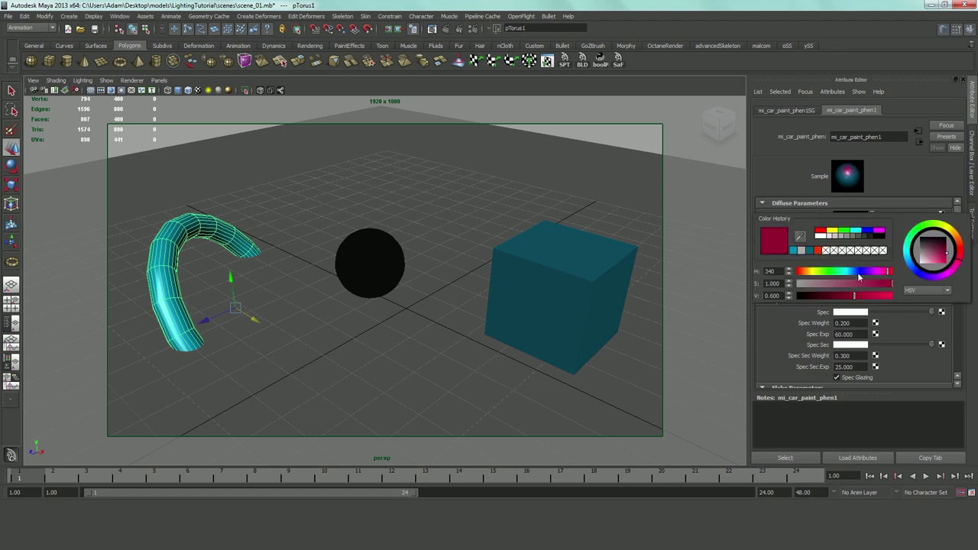
left_click_drag(858, 272, 845, 272)
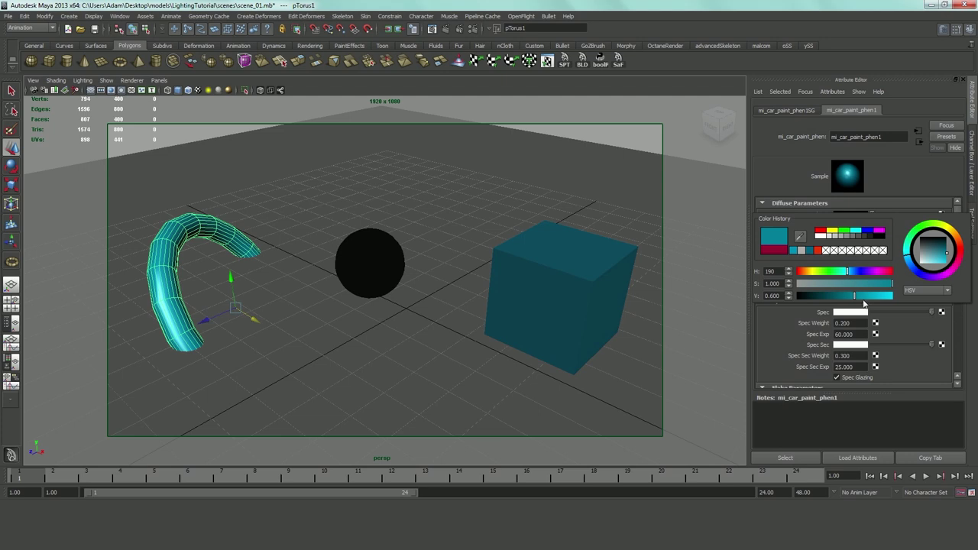
left_click(863, 297)
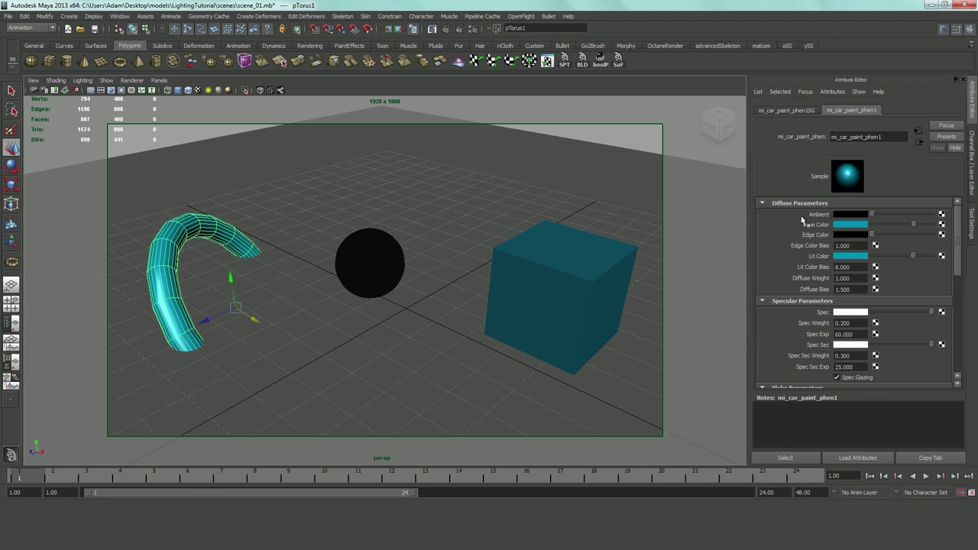
Step: Give the ground plane a new mia_material, mia_material3
left_click(474, 203)
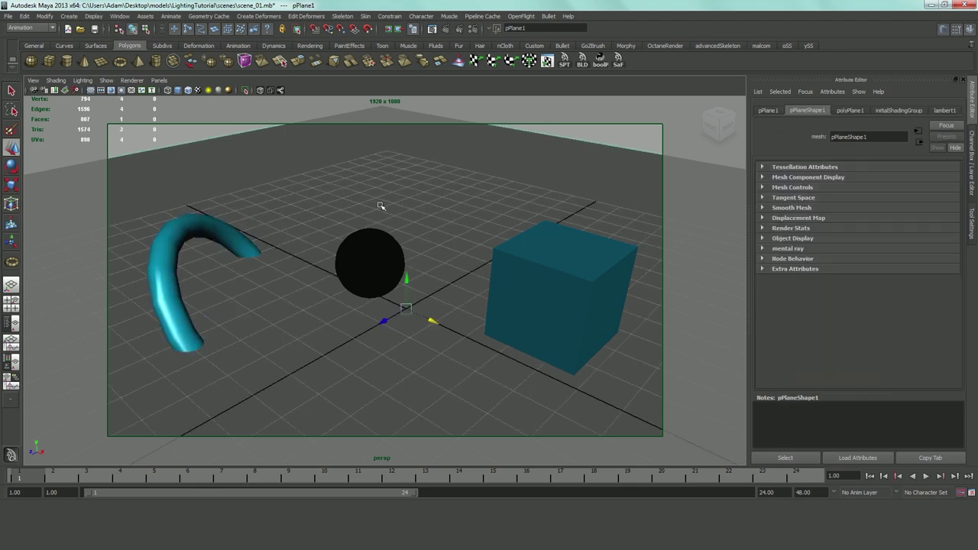
right_click(458, 194)
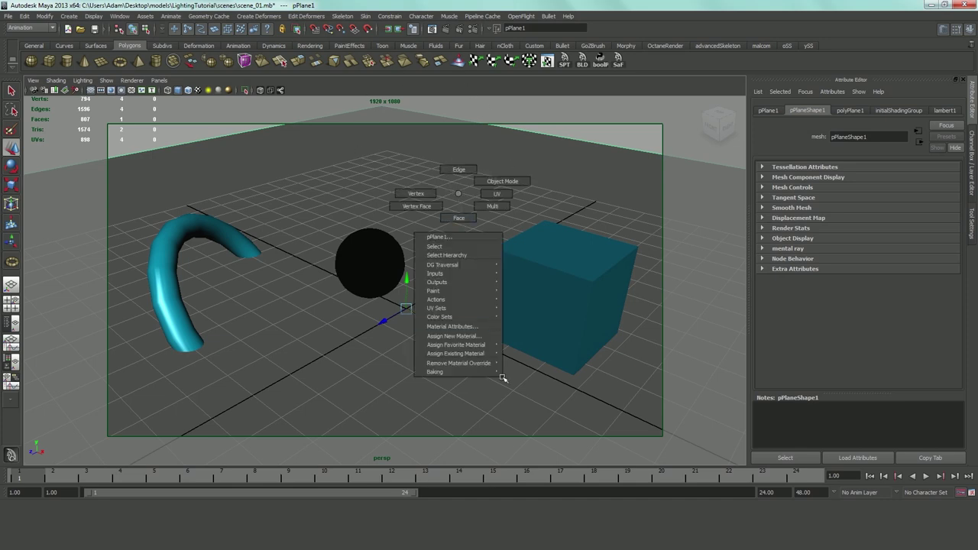
left_click(440, 336)
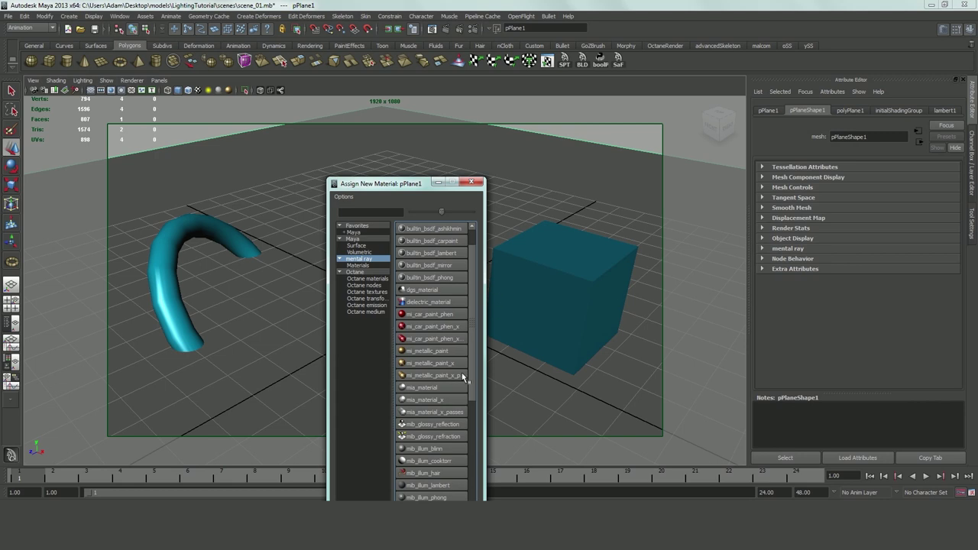
left_click(431, 387)
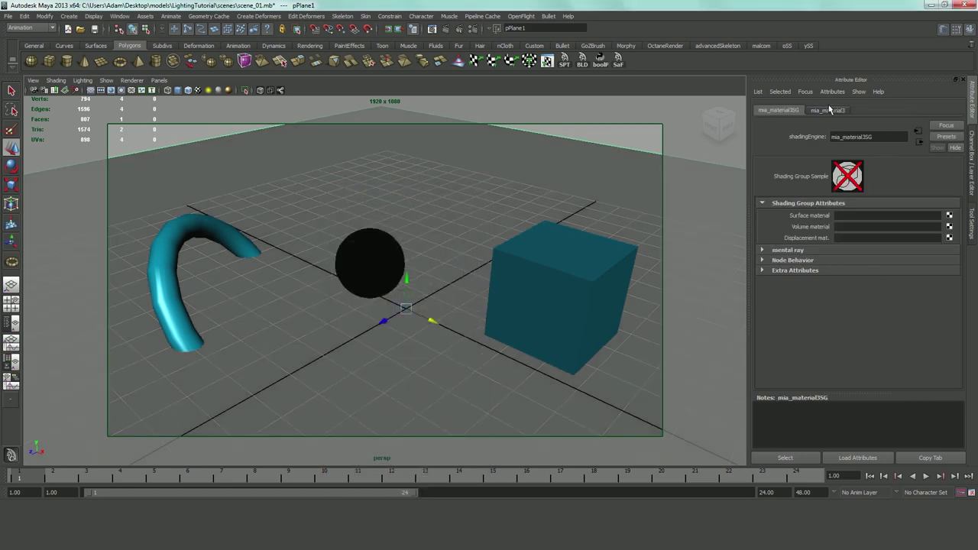
left_click(947, 136)
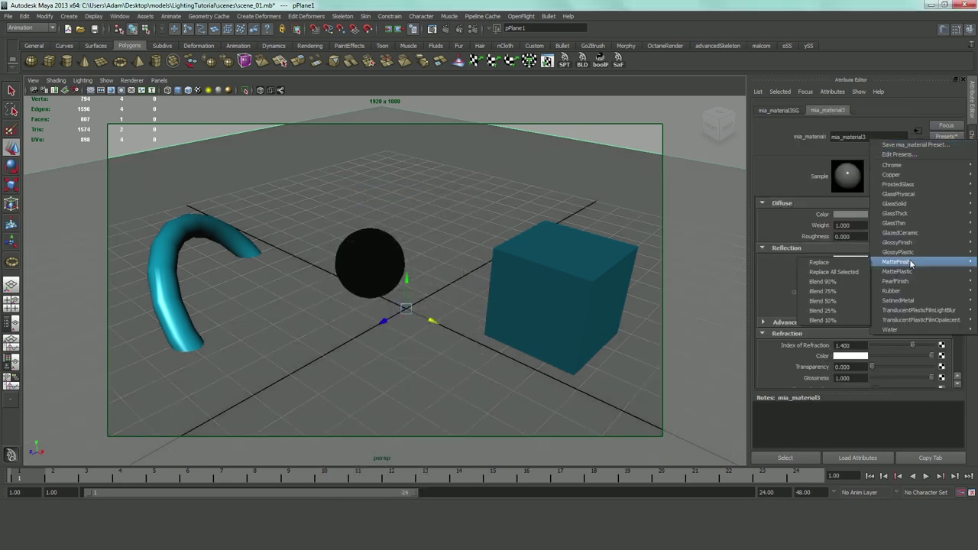
Step: Replace the plane material with the MatteFinish preset and lighten its grey diffuse colour
mouse_move(907, 242)
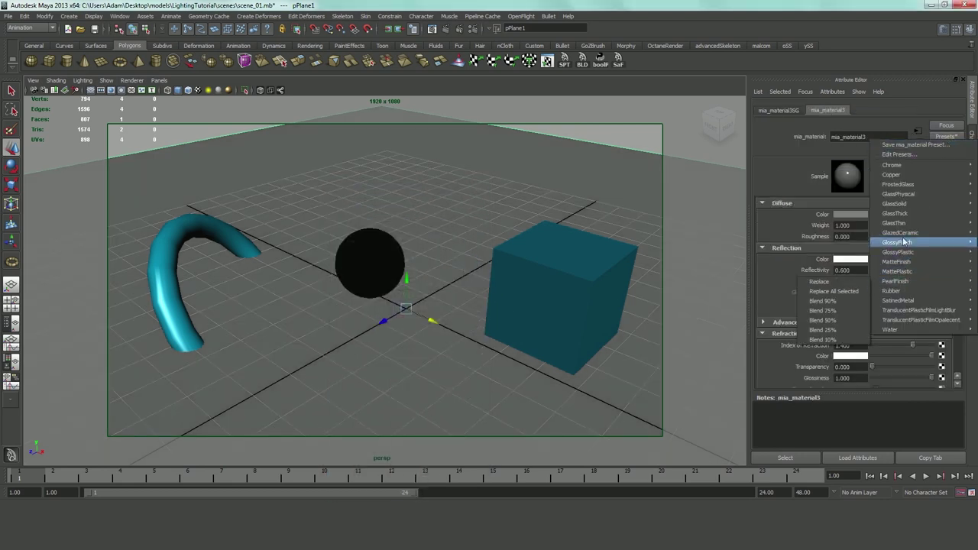
mouse_move(891, 258)
left_click(841, 263)
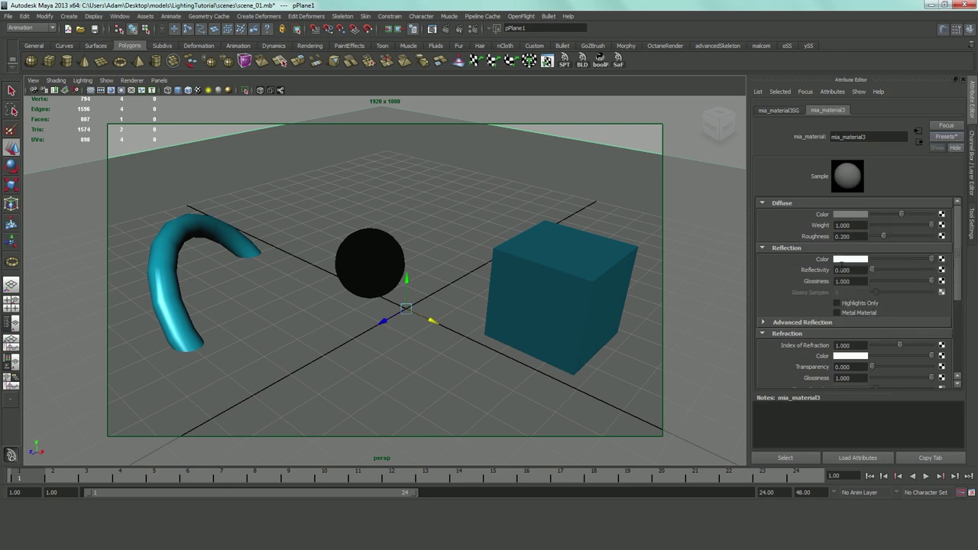
left_click_drag(903, 215, 914, 215)
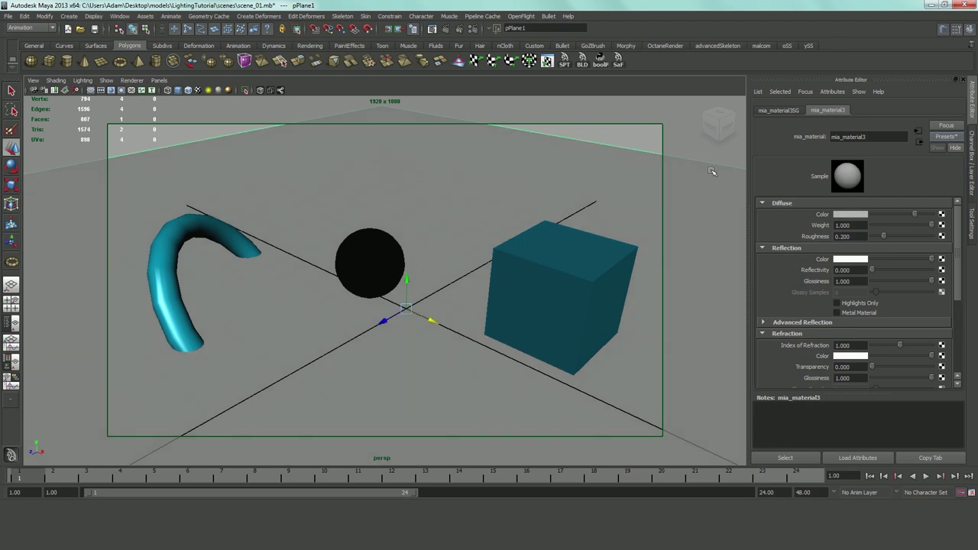
left_click(429, 168)
left_click_drag(433, 189, 444, 181, "alt")
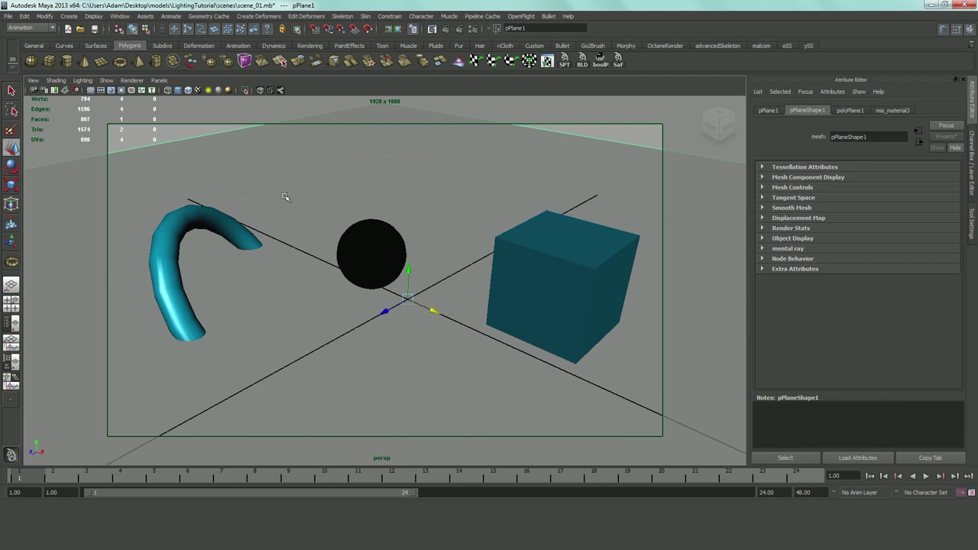
Step: Render the current frame in mental ray, then minimize the Render View
left_click(446, 29)
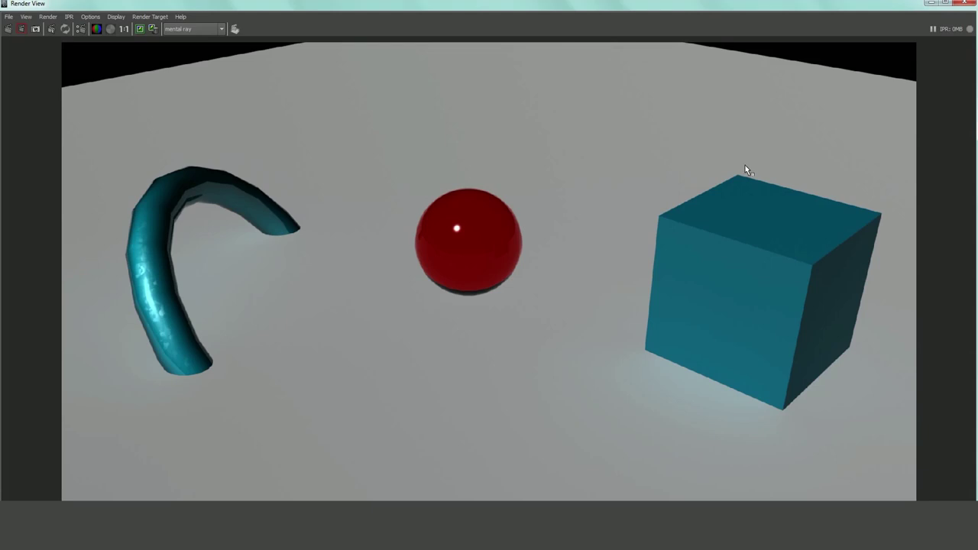
left_click(931, 3)
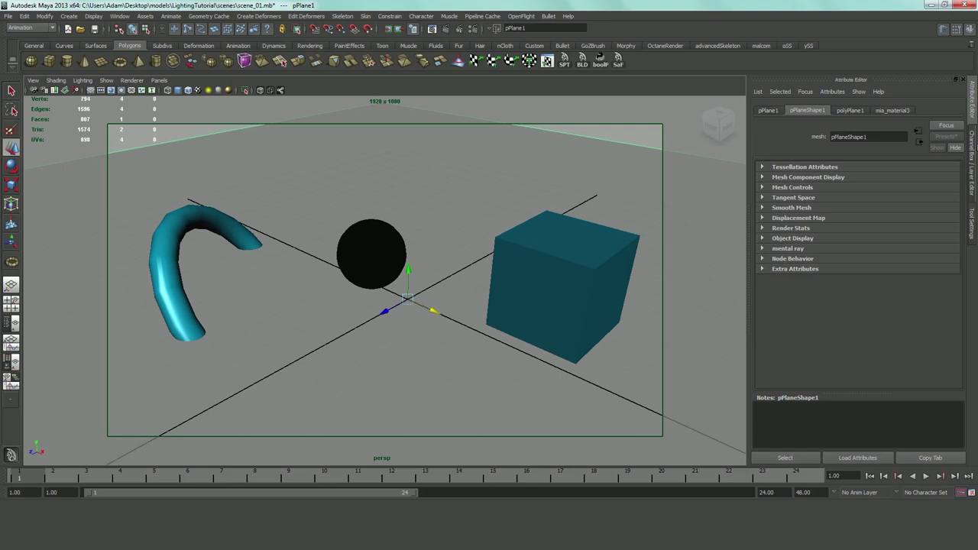
Step: Set pPlane1's Subdivisions Width and Height to 50 and return it to object mode
left_click(972, 164)
left_click(787, 237)
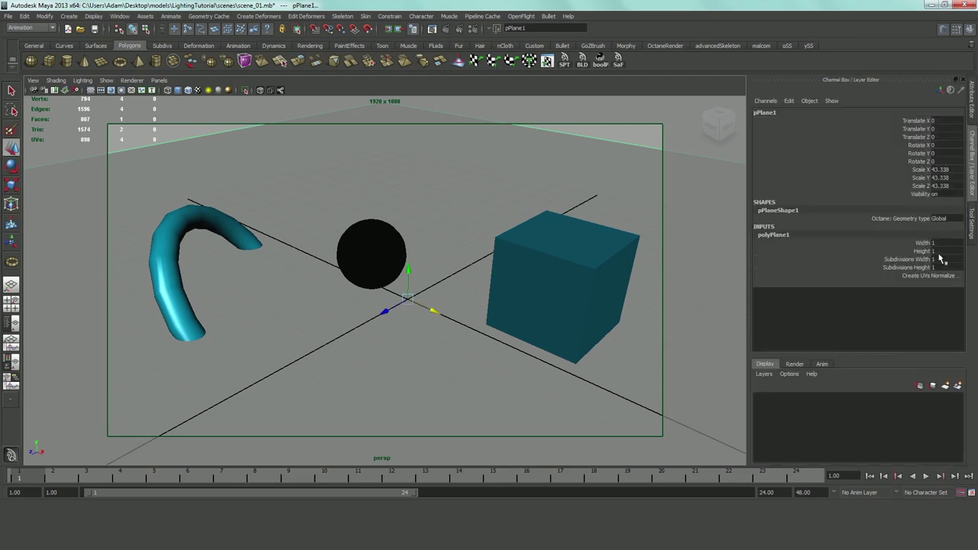
left_click(912, 259)
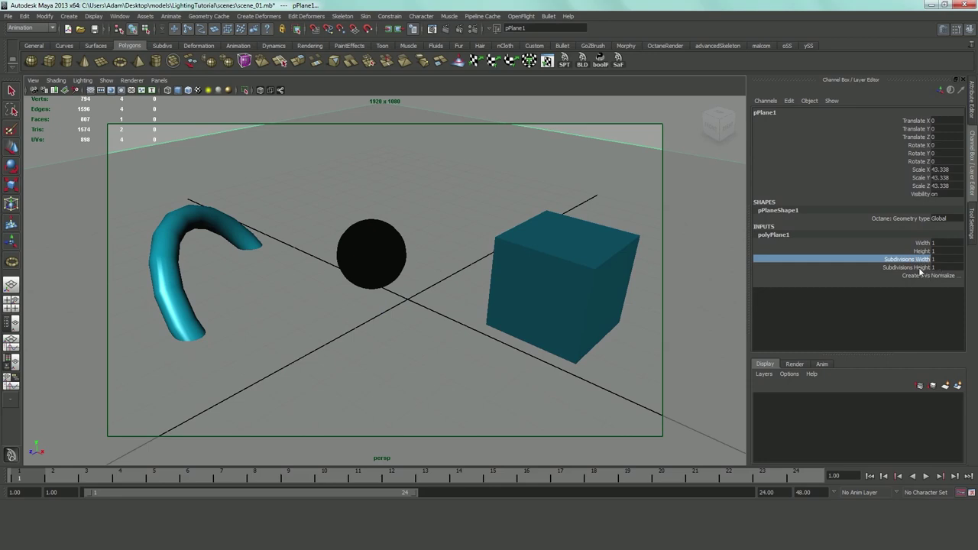
left_click(921, 268, "shift")
scroll(420, 257, "down", 2)
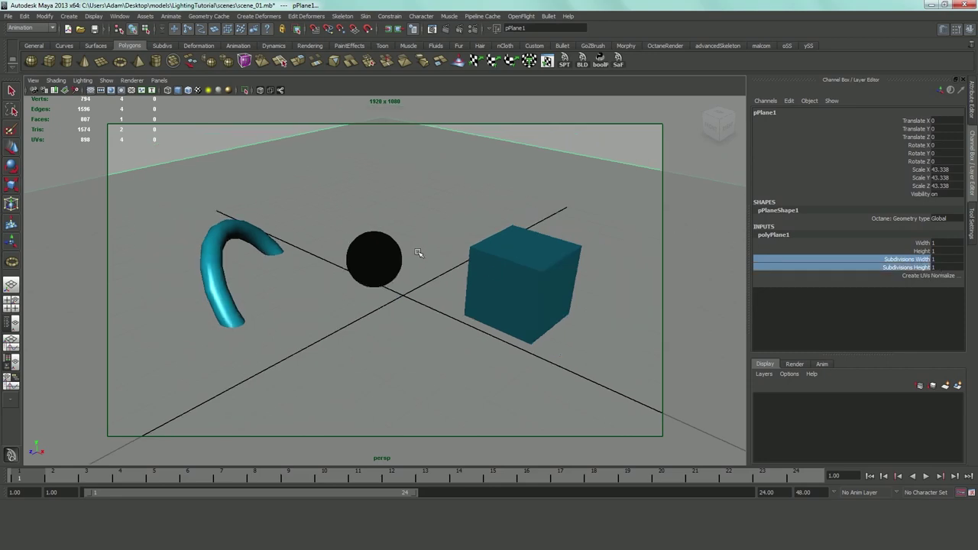
middle_click_drag(387, 309, 733, 269)
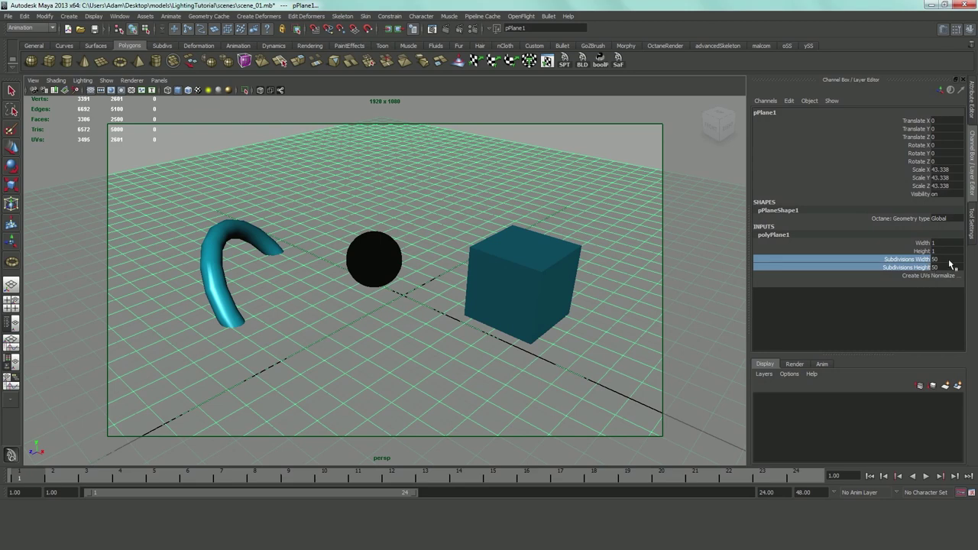
right_click_drag(444, 198, 482, 189)
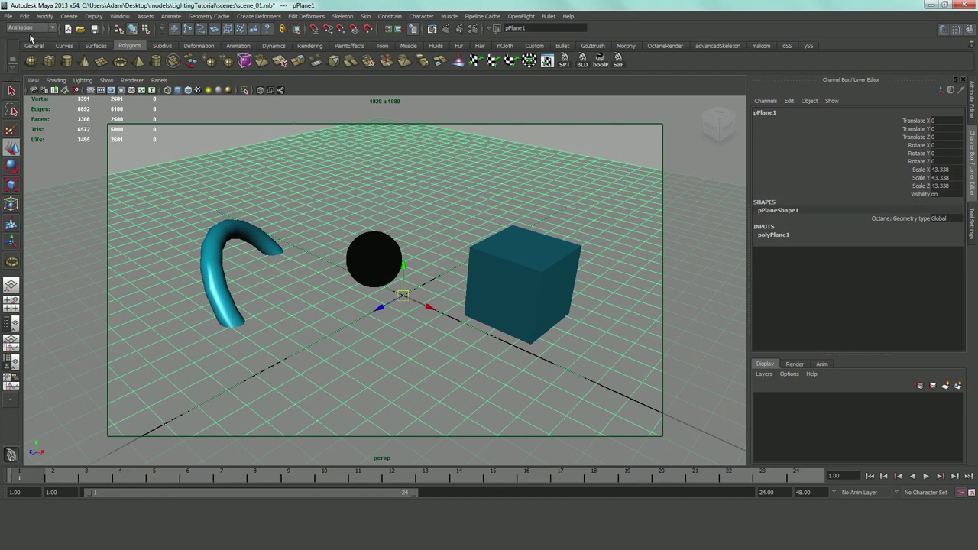
left_click(258, 16)
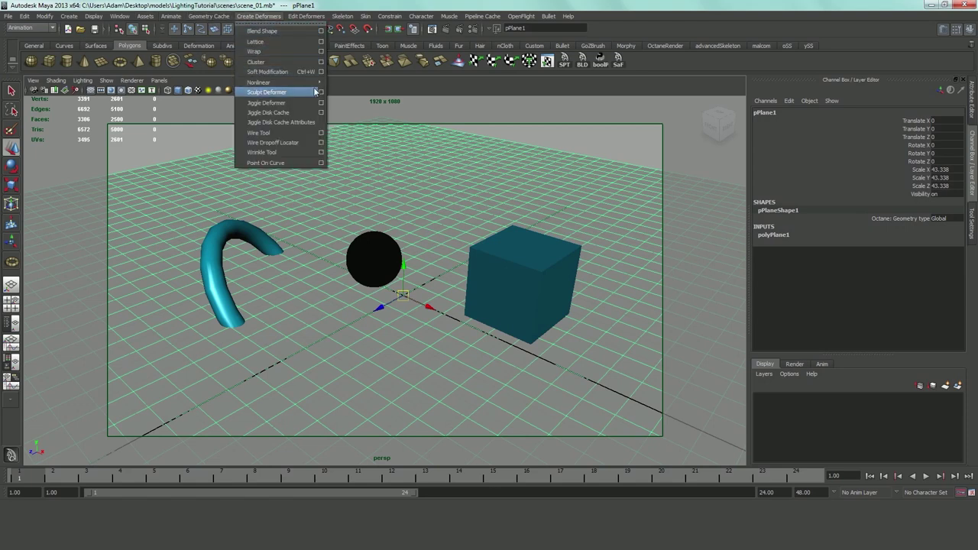
Step: Add a Nonlinear Bend deformer to the plane
mouse_move(306, 83)
left_click(348, 89)
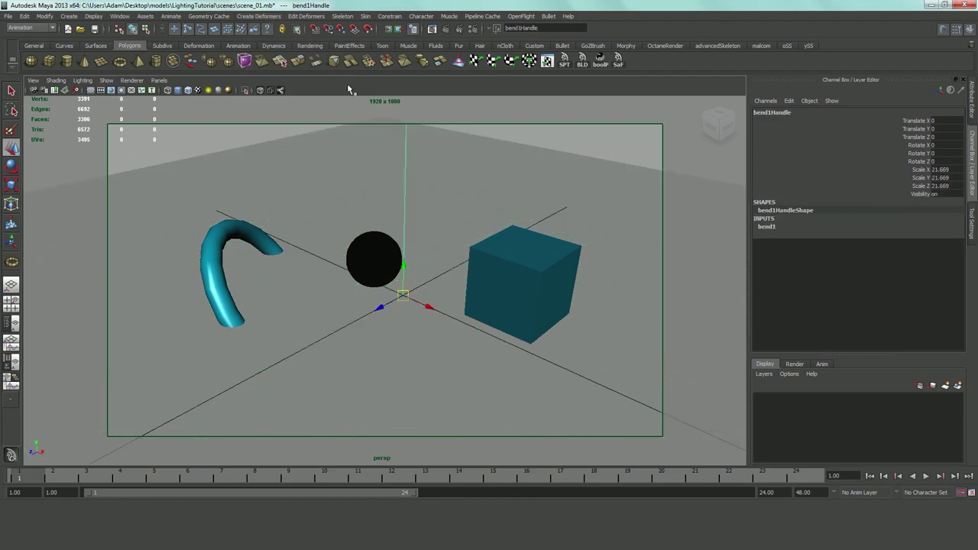
scroll(407, 168, "down", 5)
scroll(399, 212, "up", 5)
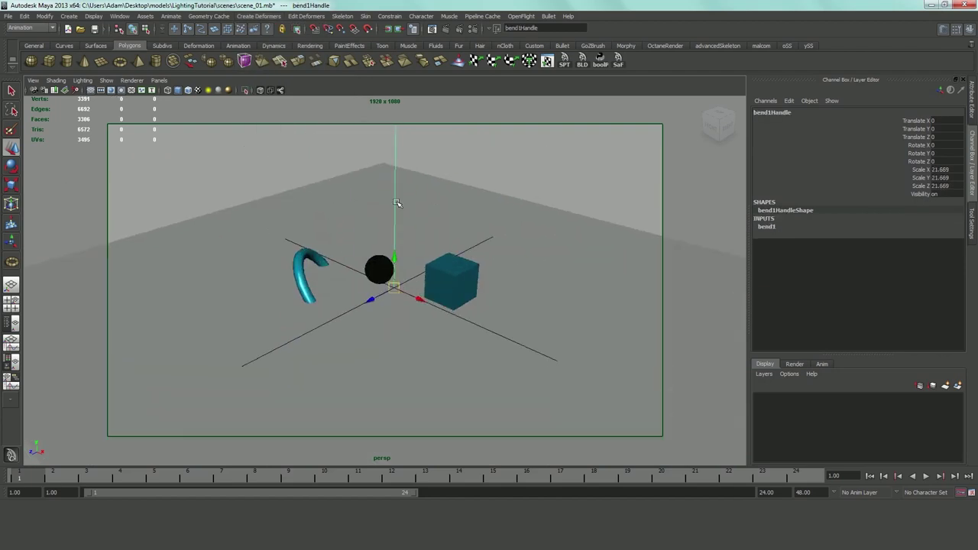
scroll(406, 235, "up", 4)
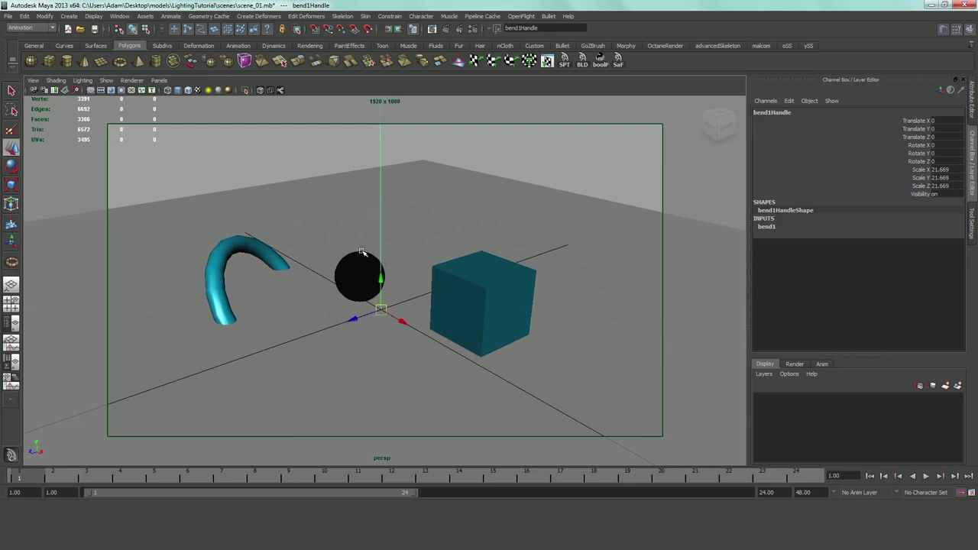
Step: Rotate the bend handle to 90 on both Rotate X and Rotate Z
key("e")
left_click_drag(355, 288, 432, 259)
double_click(950, 144)
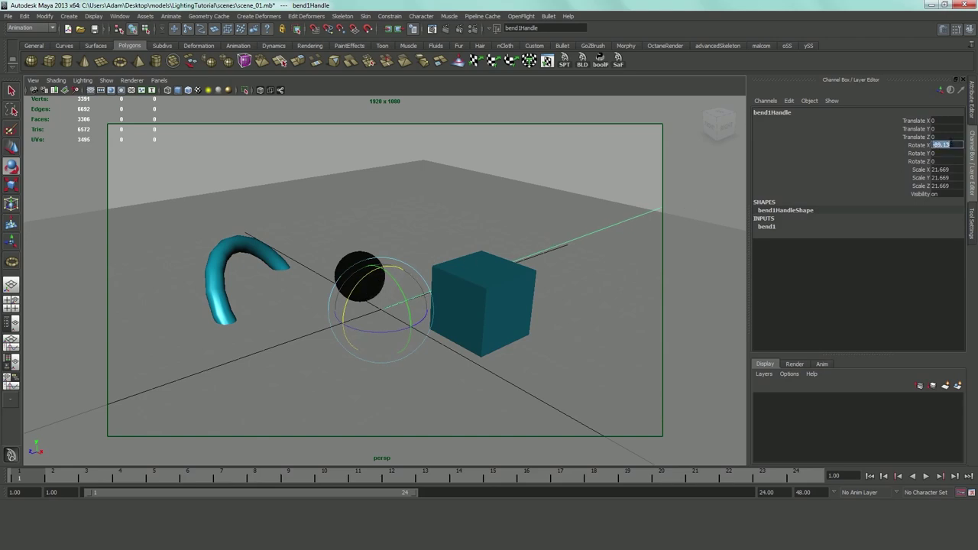
type("90")
key("Return")
left_click_drag(395, 243, 375, 146, "alt")
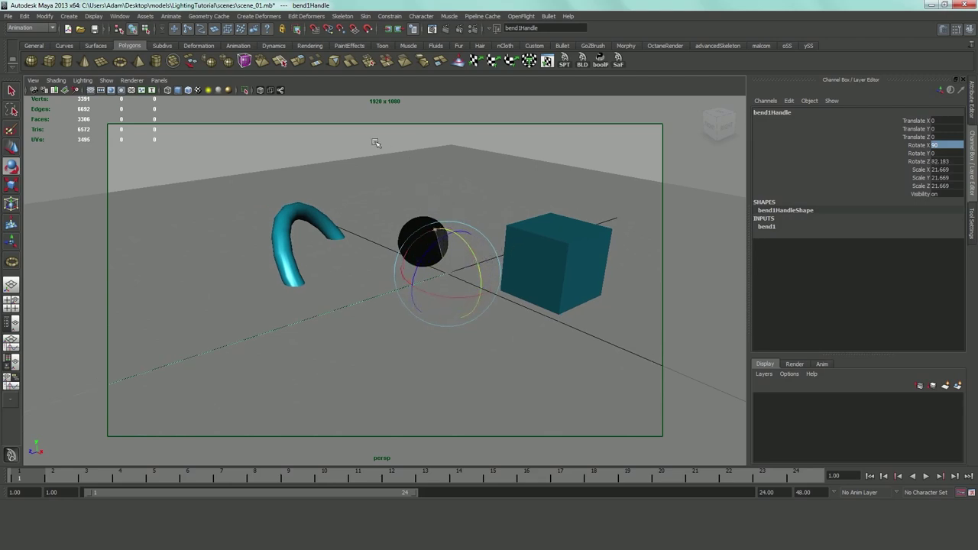
left_click(954, 162)
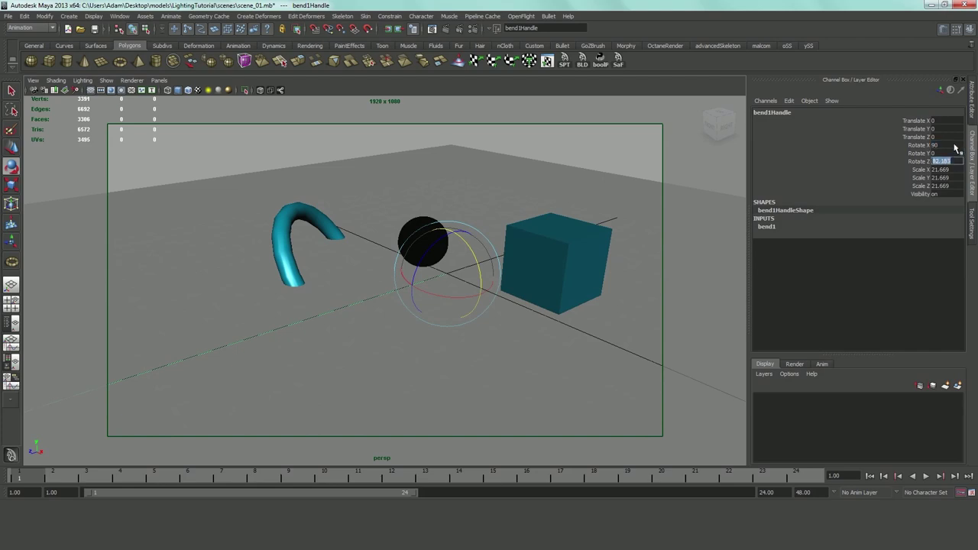
type("90")
key("Return")
middle_click_drag(496, 260, 515, 260, "alt")
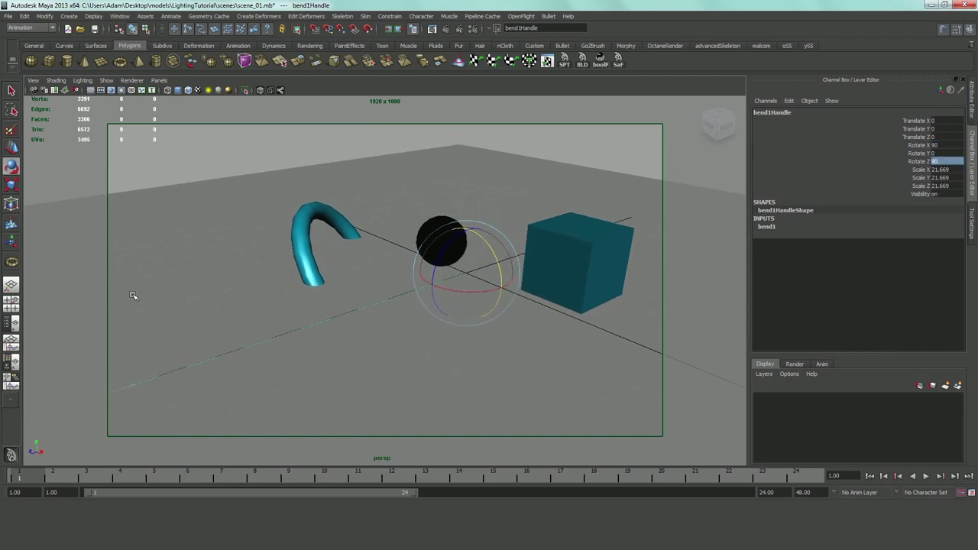
Step: Set bend1's High Bound to 1.5
left_click(766, 227)
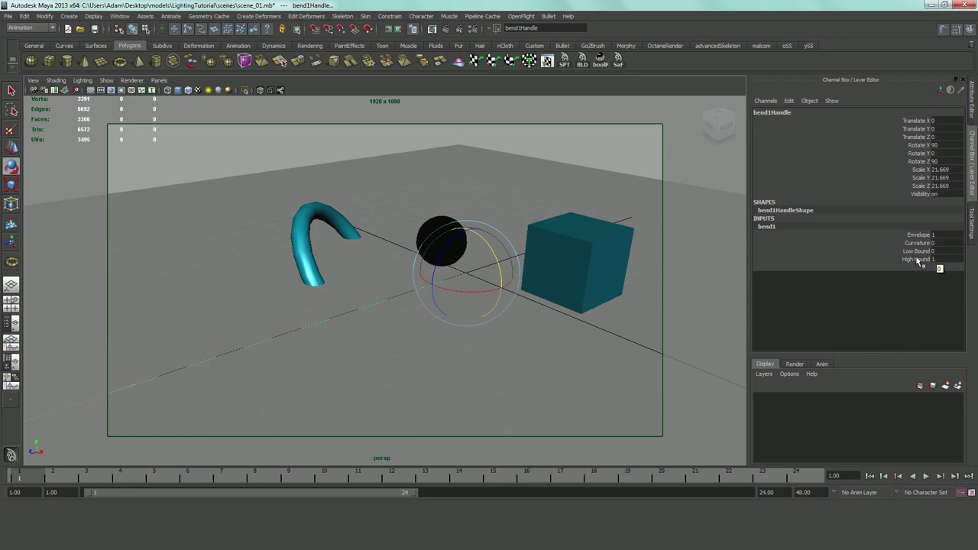
middle_click_drag(181, 398, 305, 364, "alt")
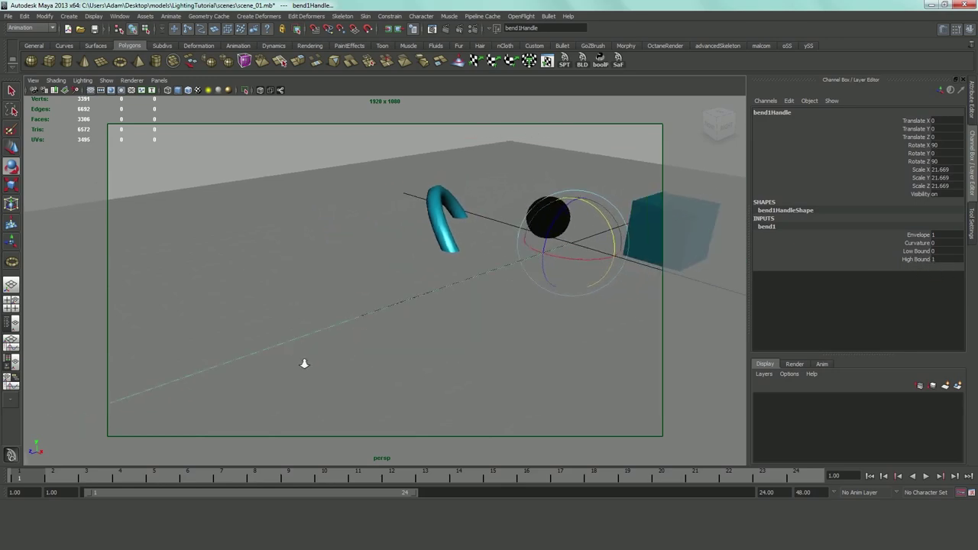
right_click_drag(304, 364, 242, 347, "alt")
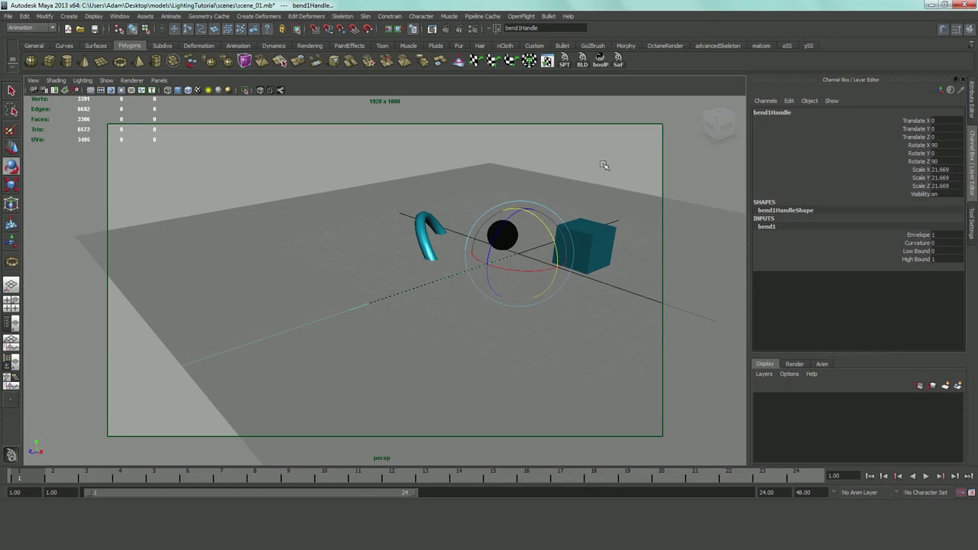
double_click(949, 260)
type(".5")
key("Return")
type("1.5")
key("Return")
right_click_drag(530, 302, 127, 343, "alt")
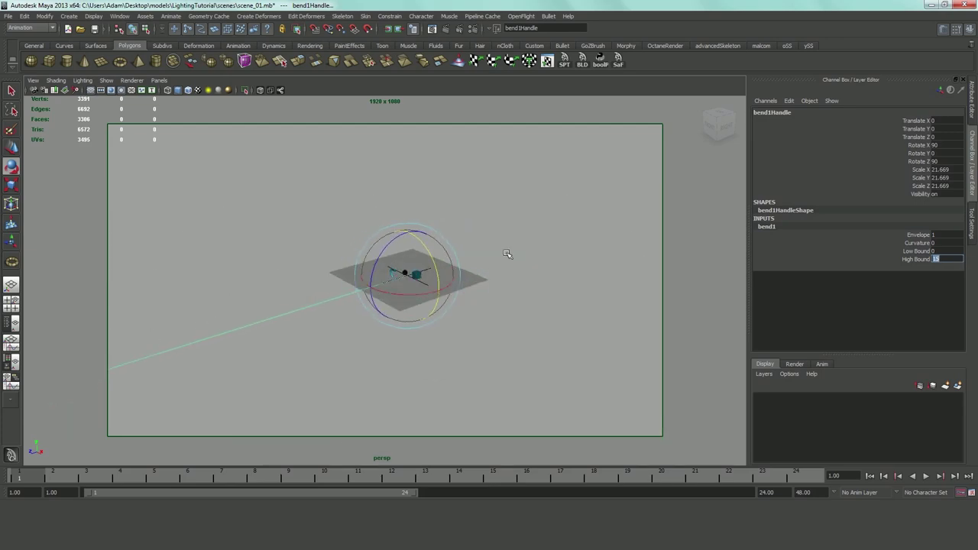
scroll(508, 254, "up", 5)
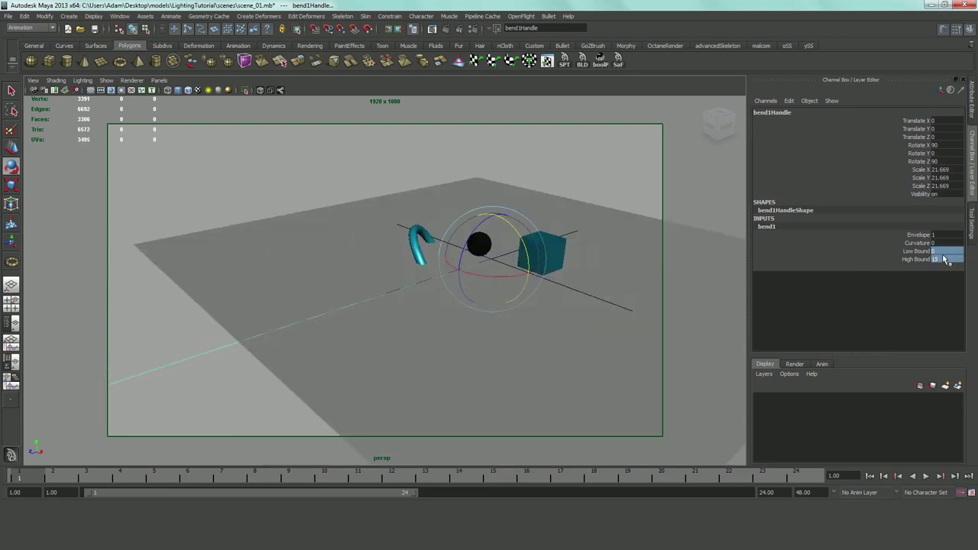
key("shift+Tab")
key("Tab")
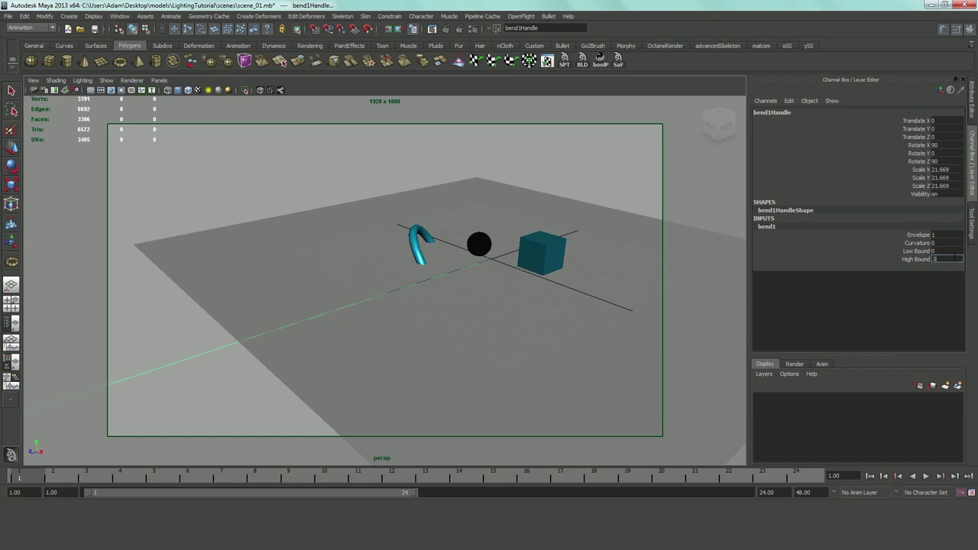
Step: Raise bend1's Curvature to about 1.6 to curl the plane into a backdrop
left_click(921, 243)
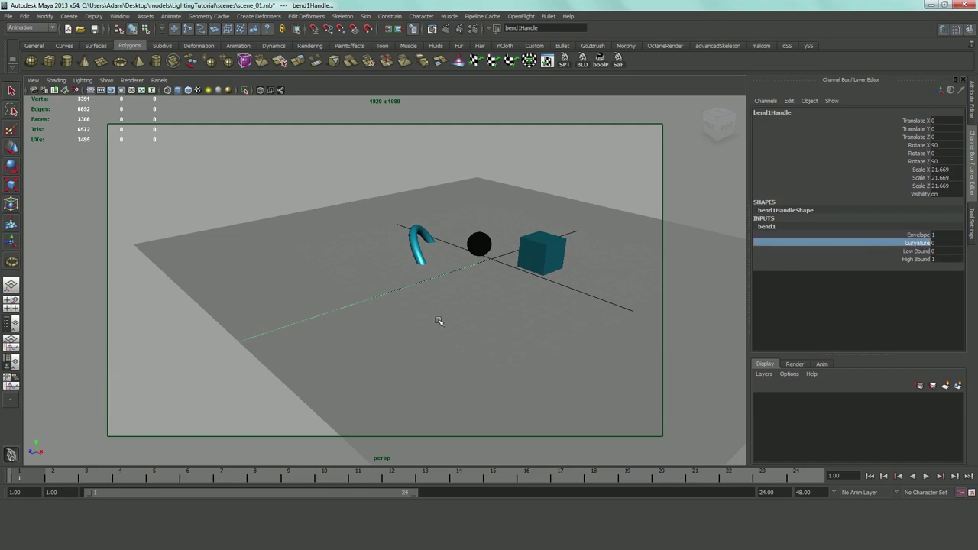
middle_click_drag(441, 323, 445, 314)
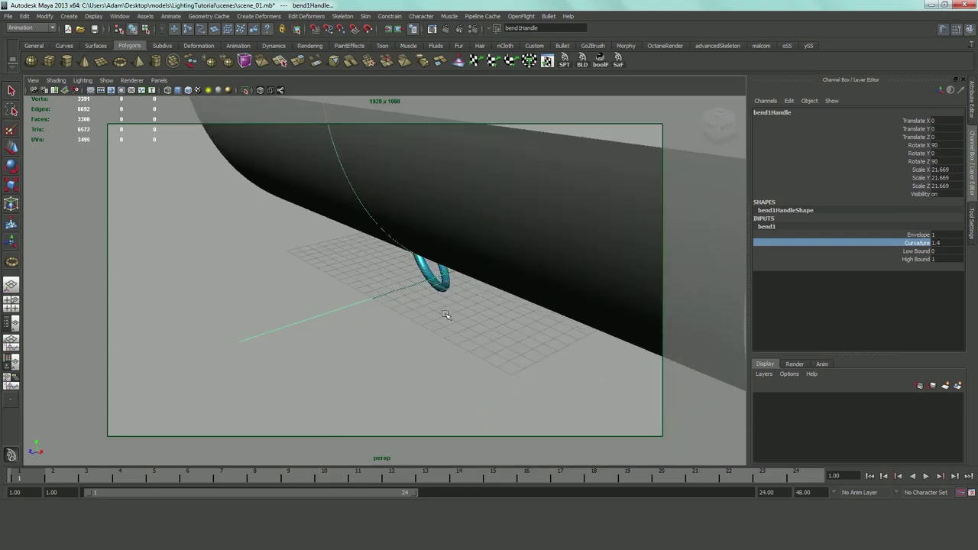
left_click_drag(446, 314, 405, 288, "alt")
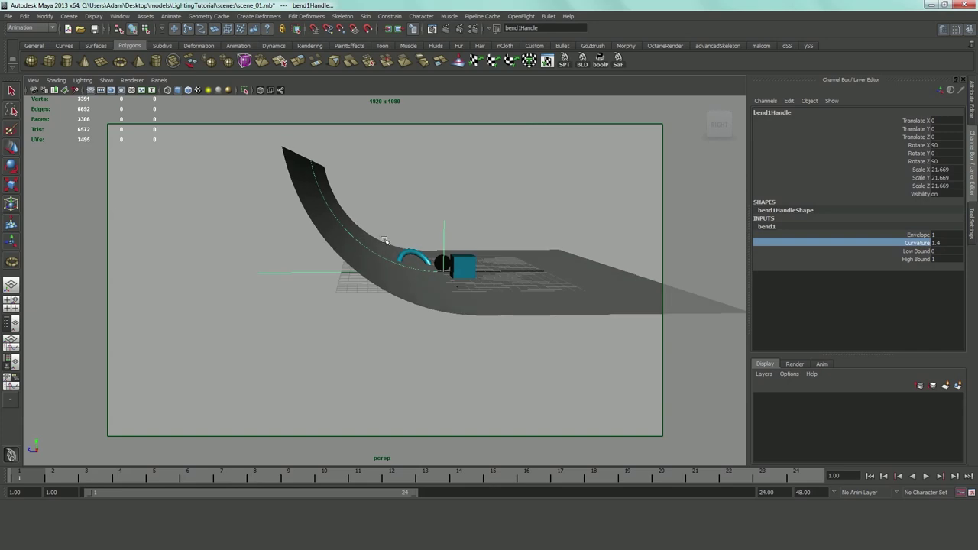
middle_click_drag(386, 241, 433, 253)
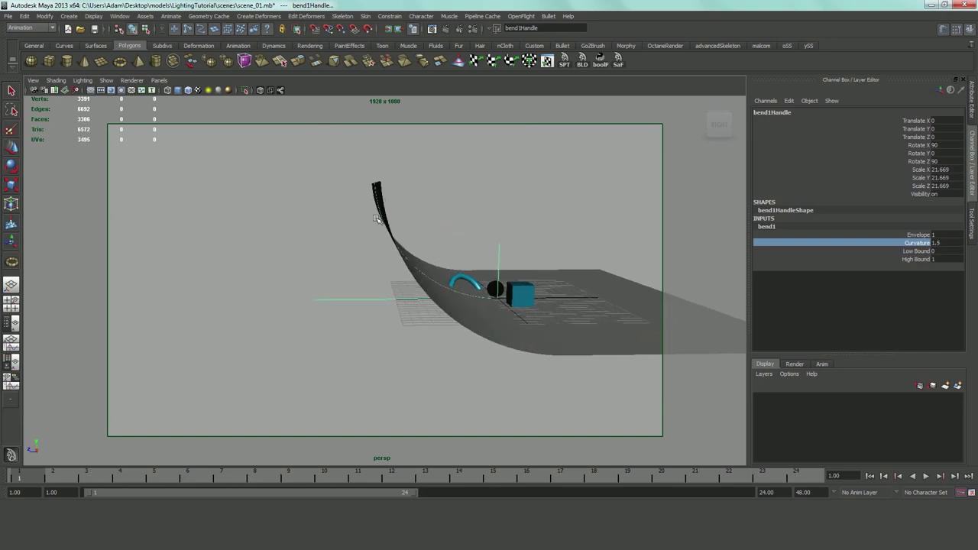
left_click_drag(415, 222, 454, 259, "alt")
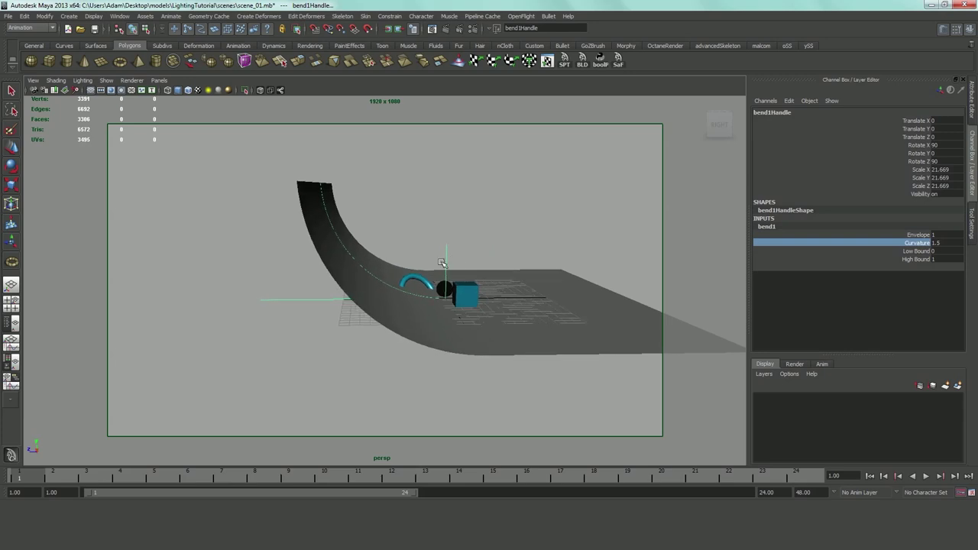
mouse_move(435, 260)
middle_mouse_down()
mouse_move(457, 255)
mouse_move(426, 252)
middle_mouse_up()
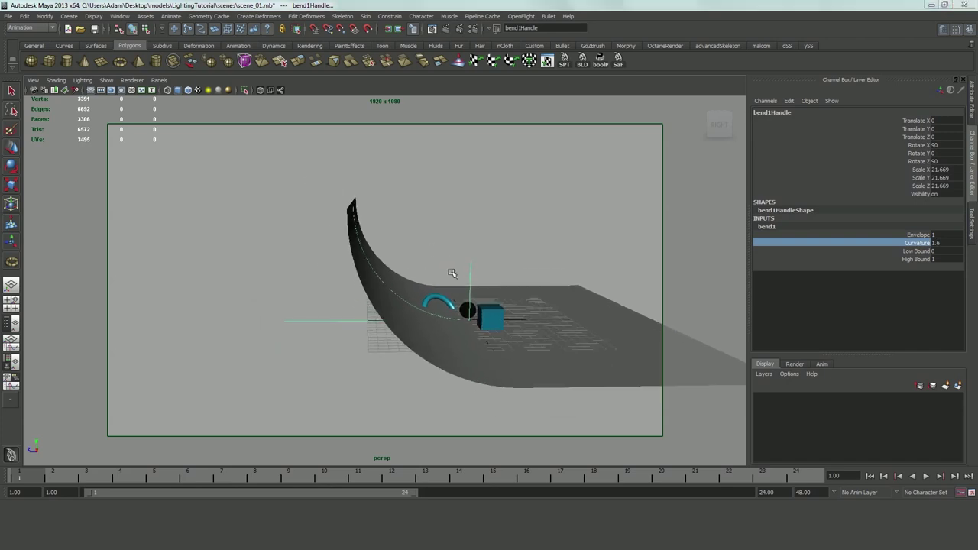
key("space")
middle_click_drag(424, 313, 471, 363, "alt")
Step: Delete all construction history to bake the bend permanently into pPlane1
key("space")
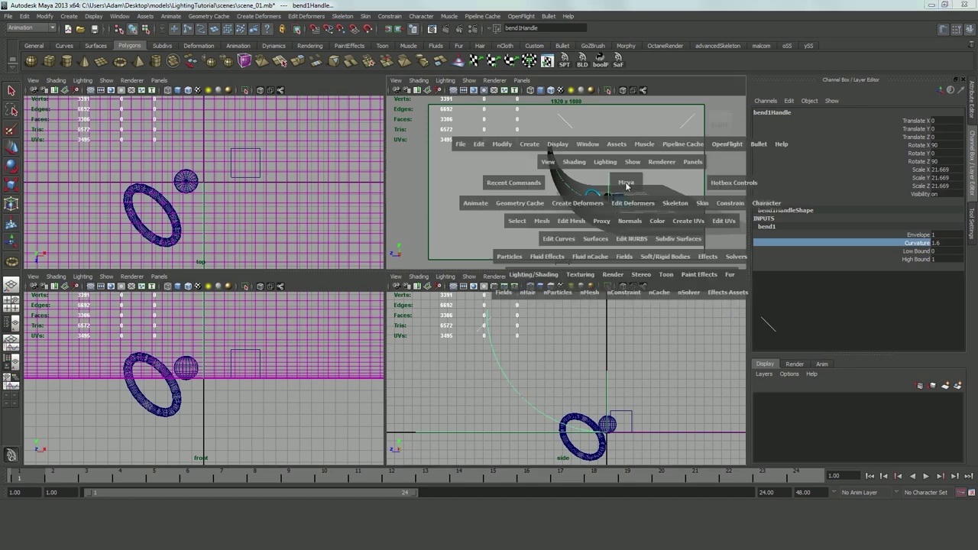
left_click_drag(537, 288, 458, 317, "alt")
left_click(180, 256)
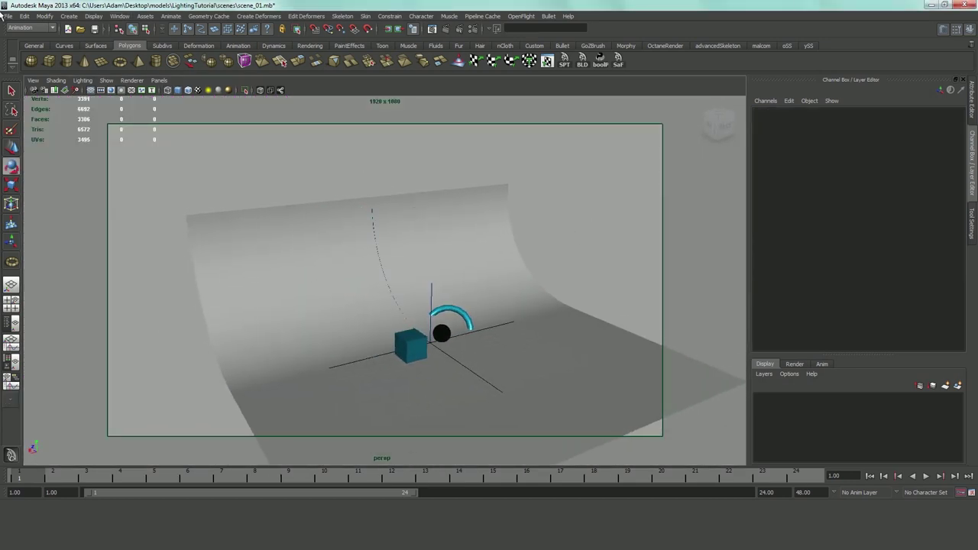
left_click(25, 16)
mouse_move(68, 130)
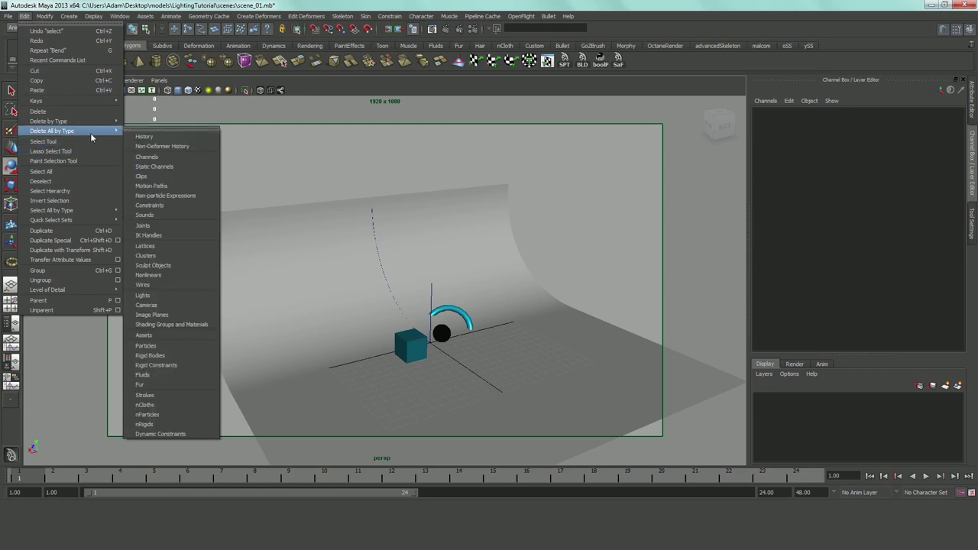
left_click(153, 137)
left_click(399, 270)
Step: Turn the curved backdrop plane to Rotate Y -180 in the Channel Box
left_click_drag(309, 215, 412, 294, "alt")
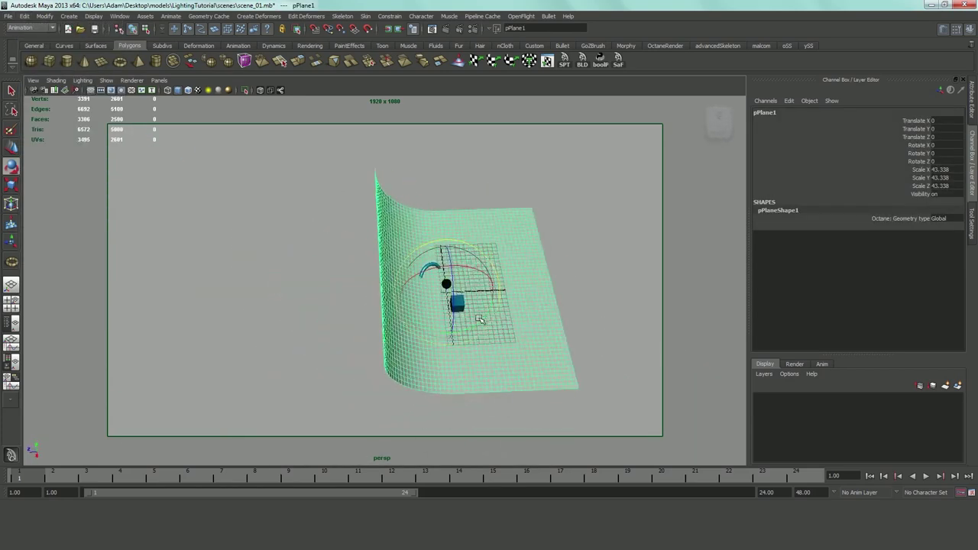
left_click_drag(480, 321, 841, 149)
double_click(953, 154)
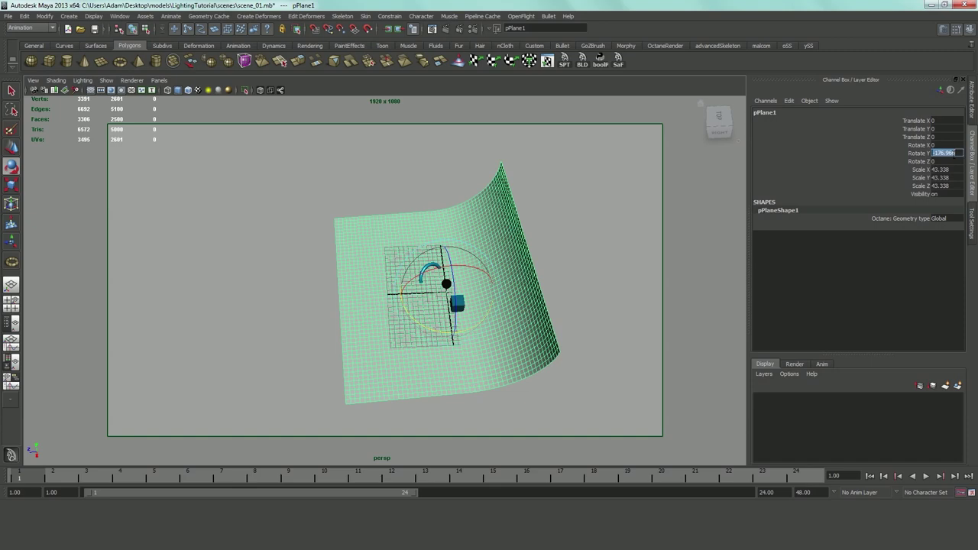
type("-180")
key("Return")
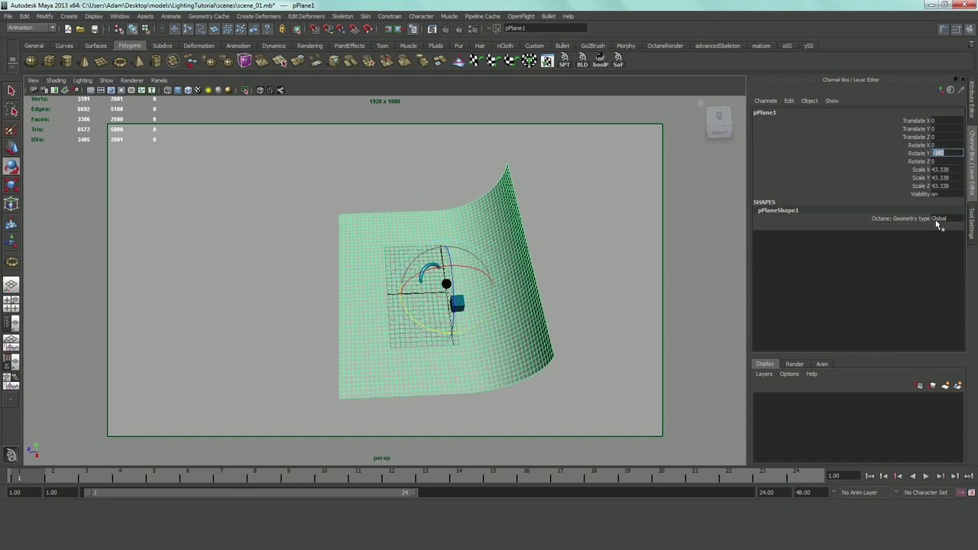
scroll(393, 286, "up", 5)
Step: Move the backdrop back along Z behind the torus, sphere and cube
left_click_drag(392, 286, 557, 185, "alt")
key("w")
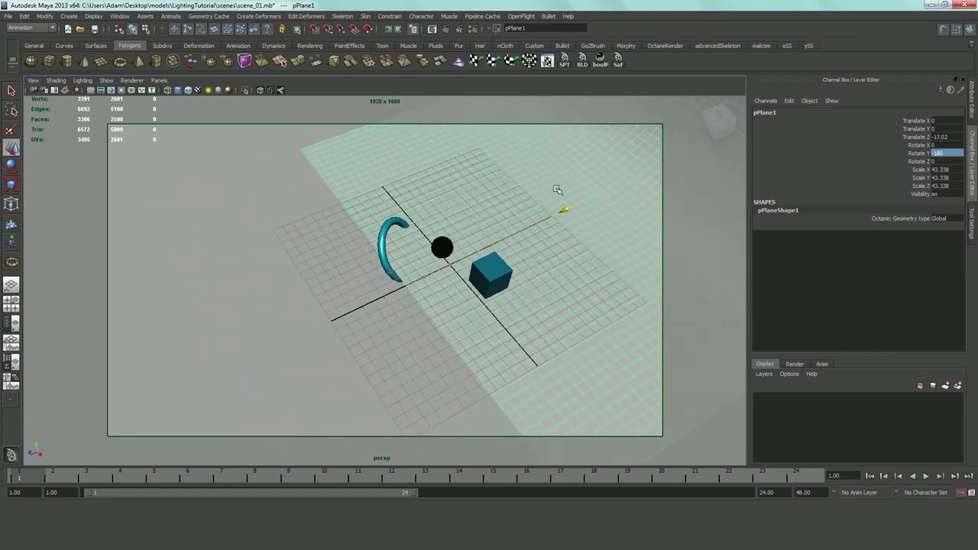
right_click_drag(415, 283, 422, 334)
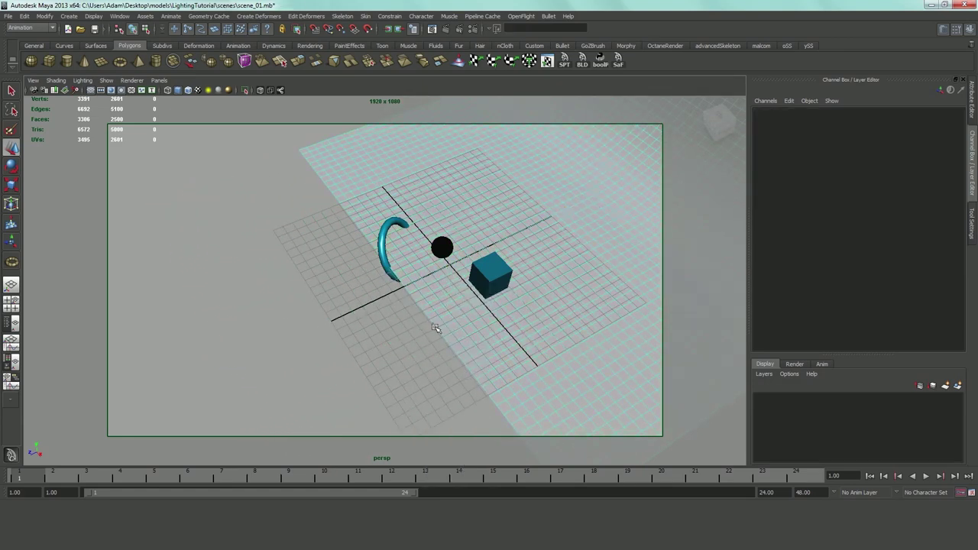
Step: Select the plane's front border edge loop and pull it far out to lengthen the floor
left_click(299, 153)
middle_click_drag(459, 334, 458, 293, "alt")
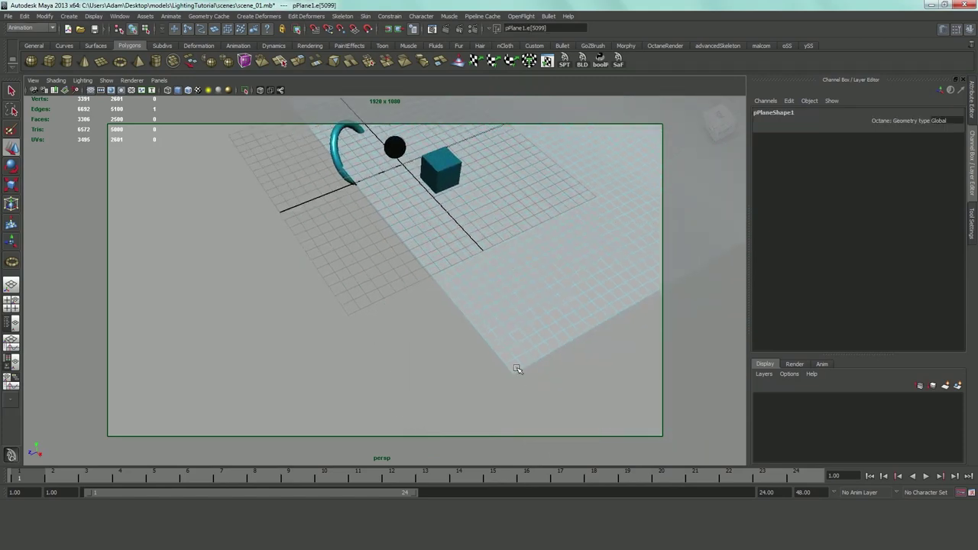
double_click(509, 369)
right_click_drag(481, 284, 312, 223, "alt")
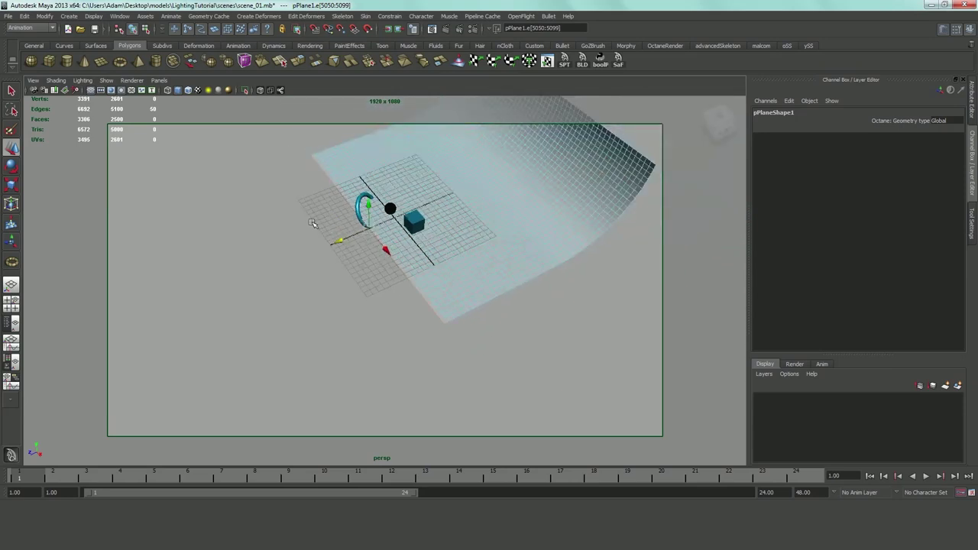
left_click_drag(340, 242, 83, 260)
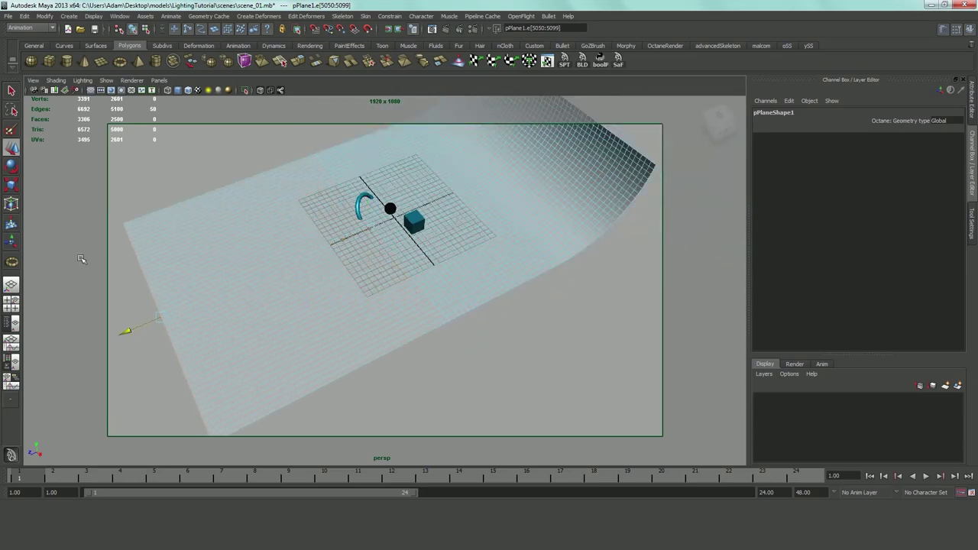
left_click(412, 341)
Step: Return the backdrop plane to object selection mode
scroll(469, 251, "up", 3)
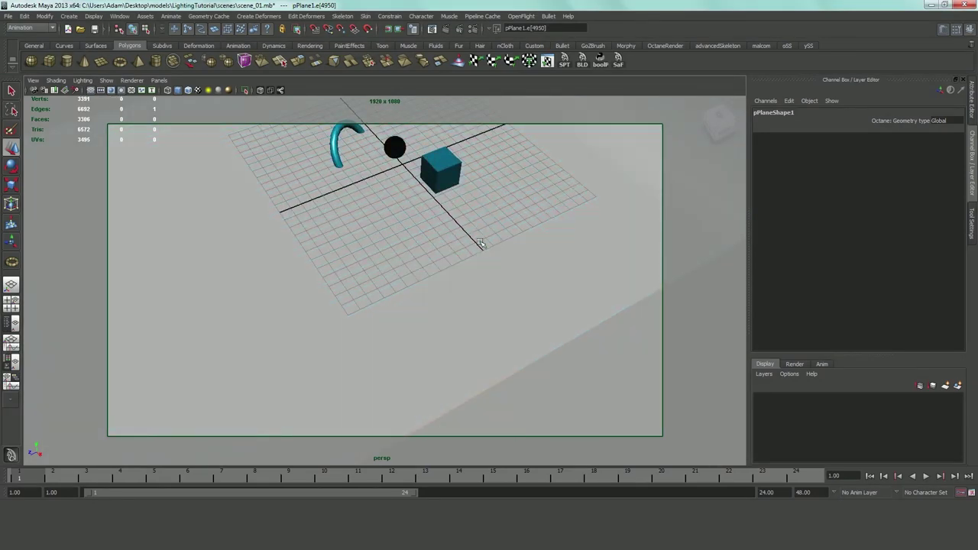
key("F8")
scroll(480, 243, "down", 3)
Step: Scale the backdrop wider along X and taller along Y to 105.063 × 97.951
key("r")
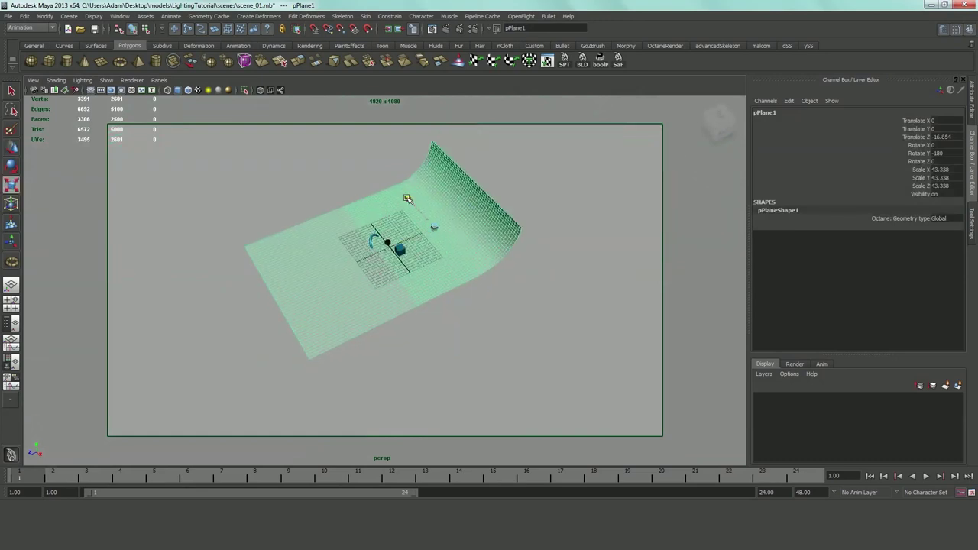
left_click_drag(389, 170, 374, 157)
scroll(393, 274, "up", 3)
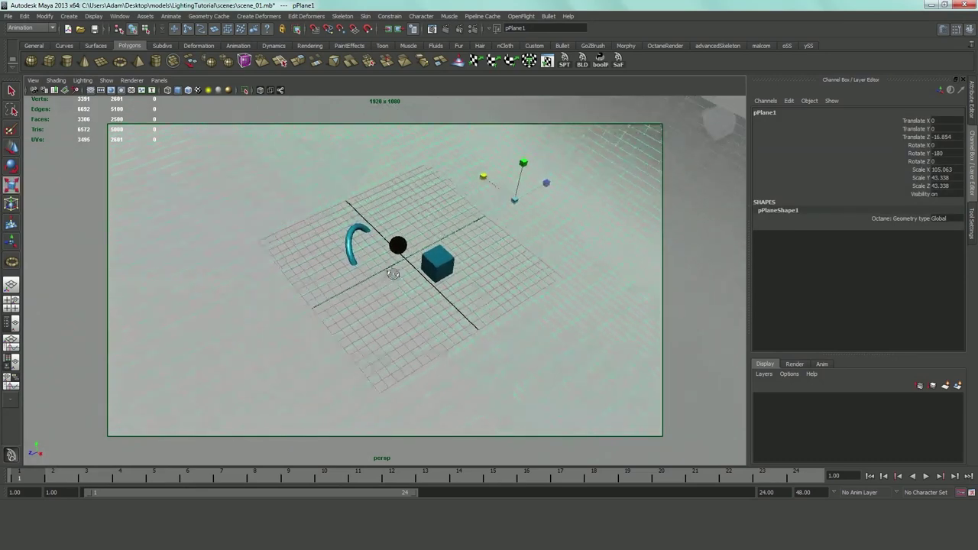
left_click_drag(393, 273, 316, 209, "alt")
scroll(312, 282, "up", 5)
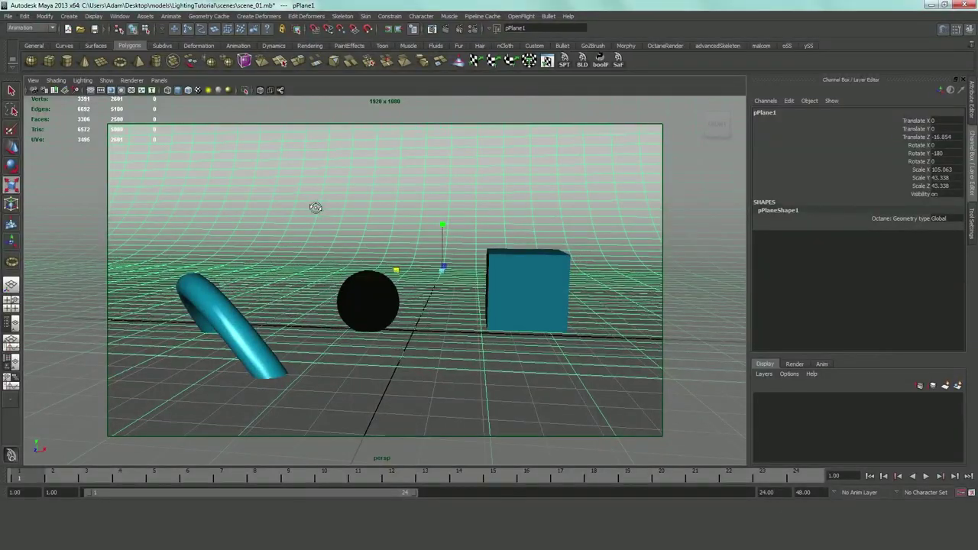
middle_click_drag(317, 209, 314, 225, "alt")
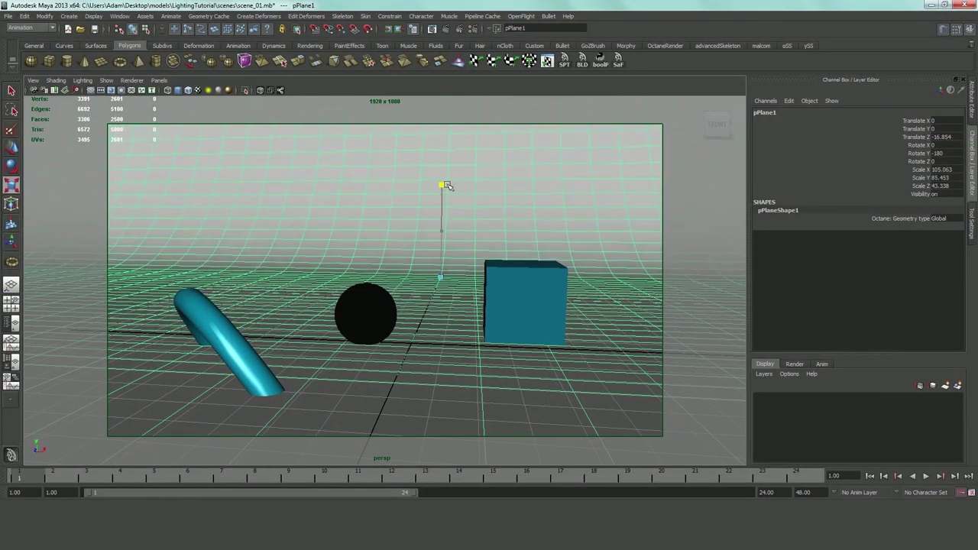
right_click_drag(444, 171, 416, 248, "alt")
Step: Reselect the backdrop, reframe the view, and show its pPlaneShape1 attributes
left_click_drag(416, 248, 386, 286, "alt")
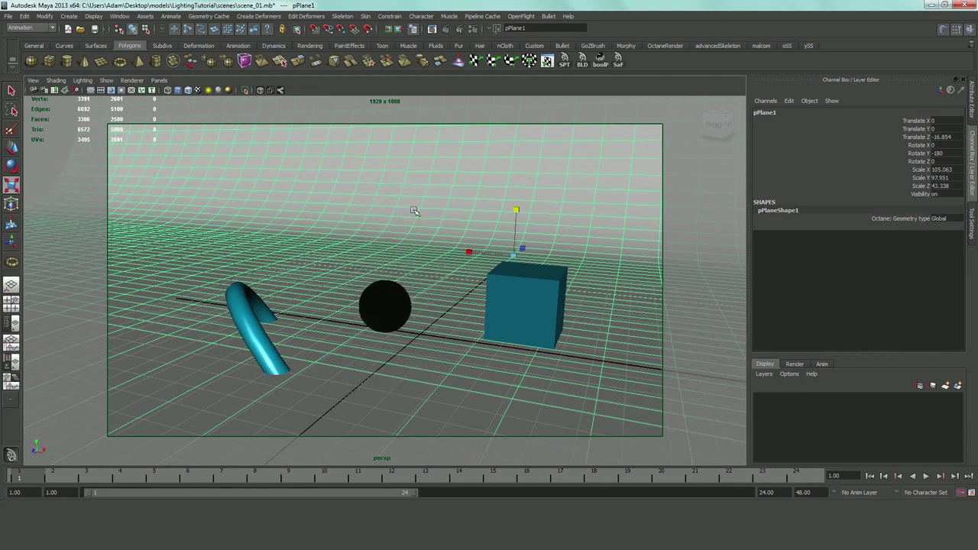
right_click_drag(414, 211, 375, 201, "alt")
right_click_drag(138, 191, 138, 180, "alt")
left_click(126, 173)
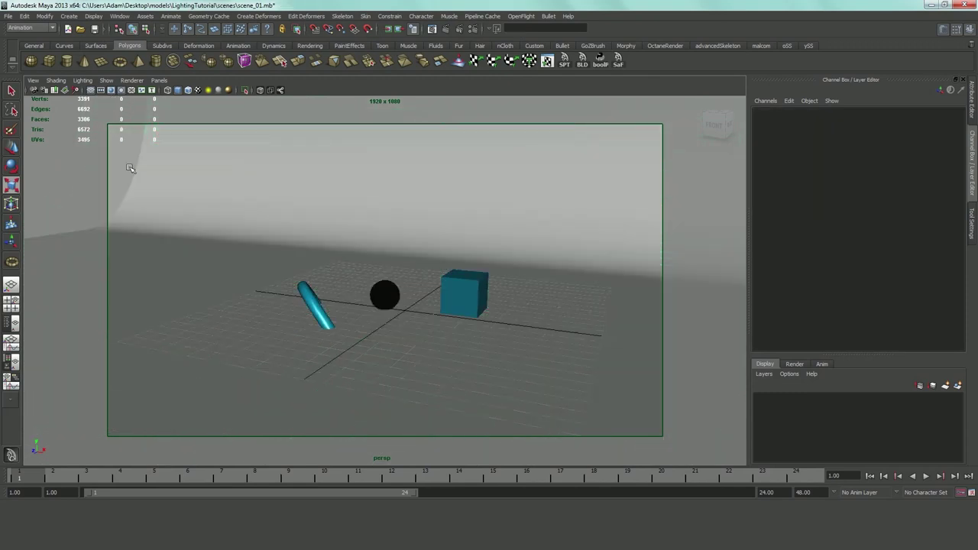
left_click(339, 176)
left_click_drag(359, 166, 533, 277, "alt")
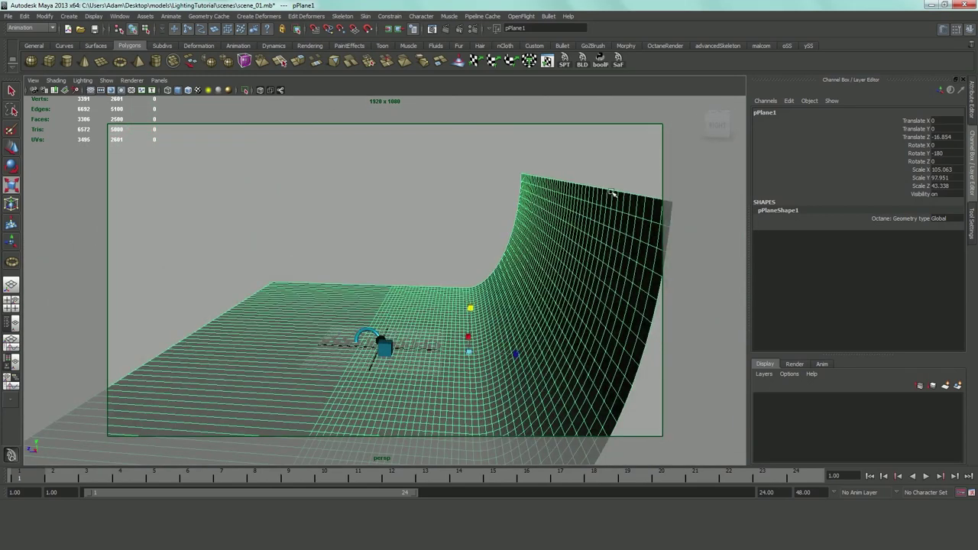
left_click_drag(322, 319, 419, 166, "alt")
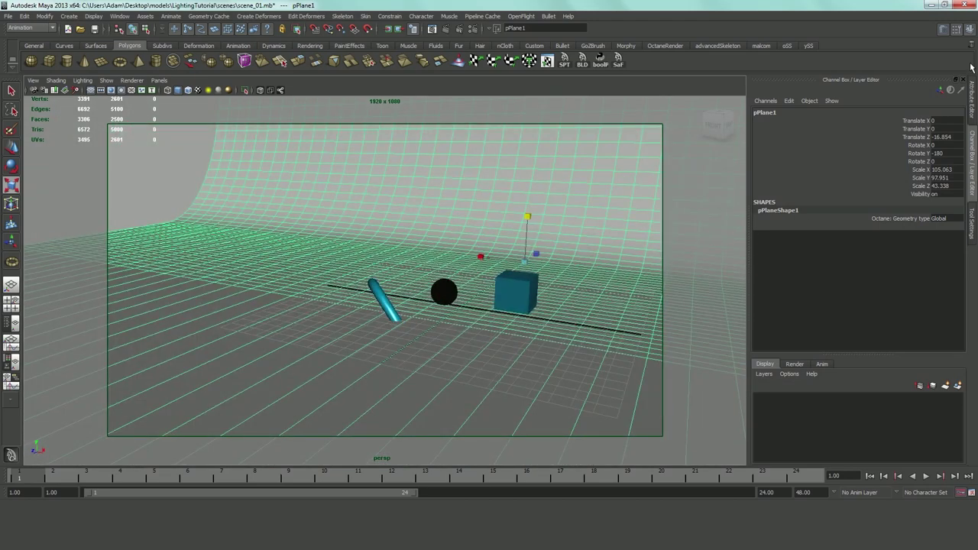
left_click(973, 99)
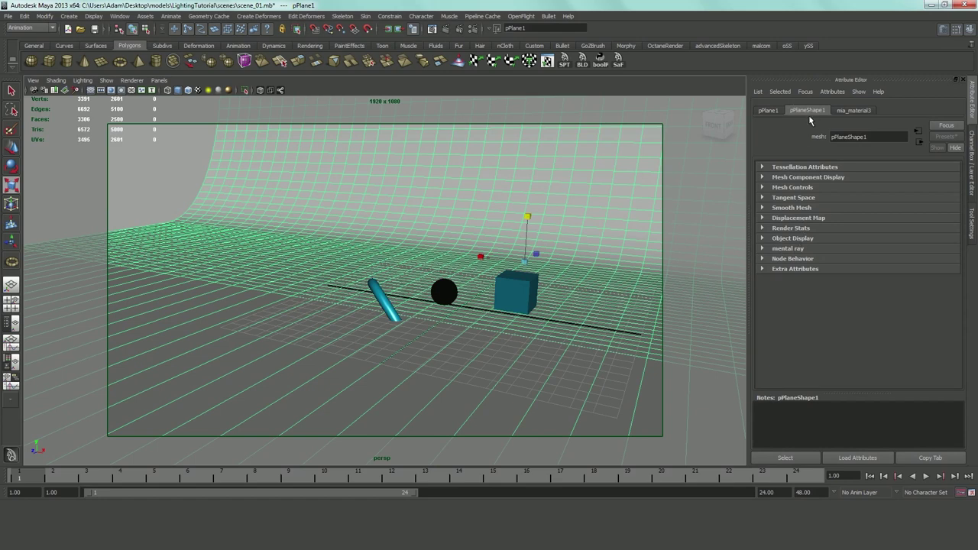
Step: Uncheck Casts Shadows in the backdrop's Render Stats, then deselect it
left_click(785, 229)
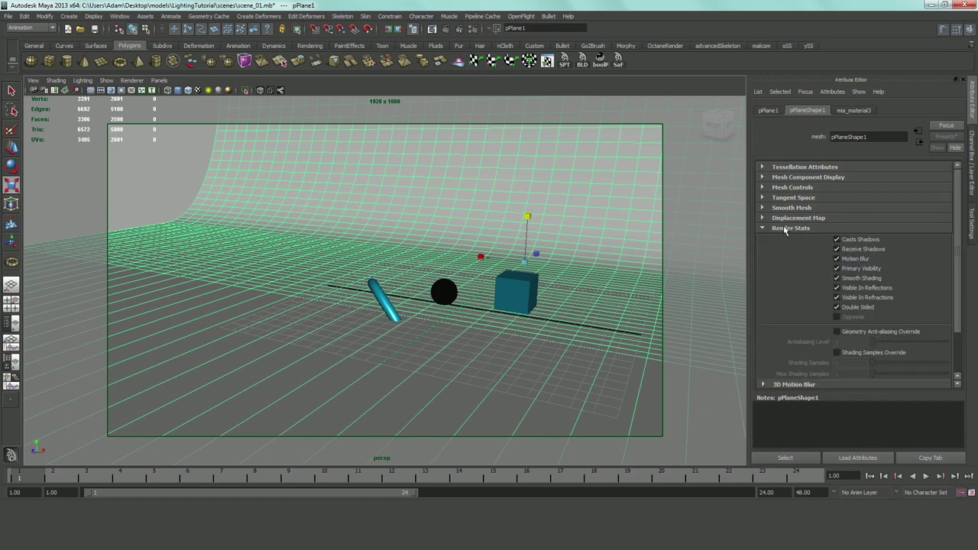
left_click(838, 240)
left_click(160, 189)
left_click_drag(161, 189, 335, 255, "alt")
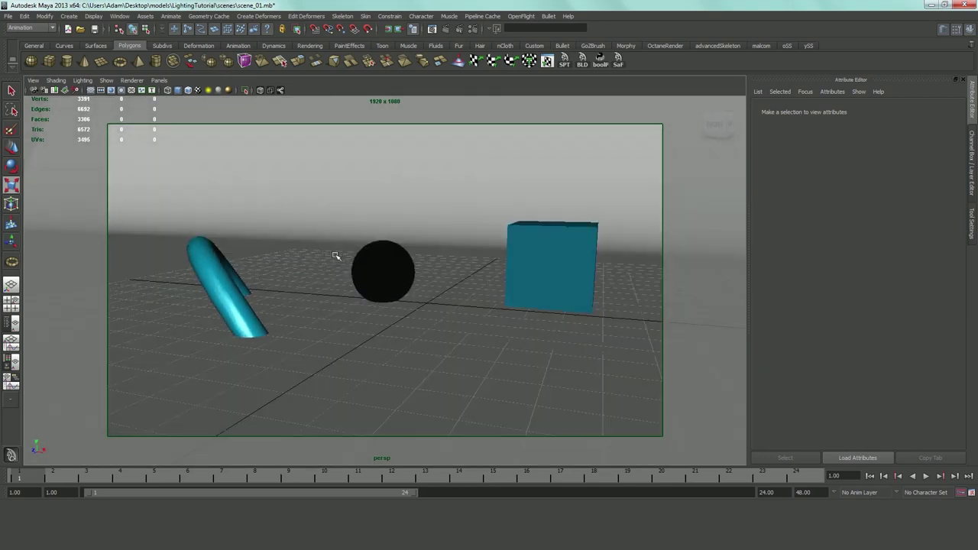
left_click(449, 29)
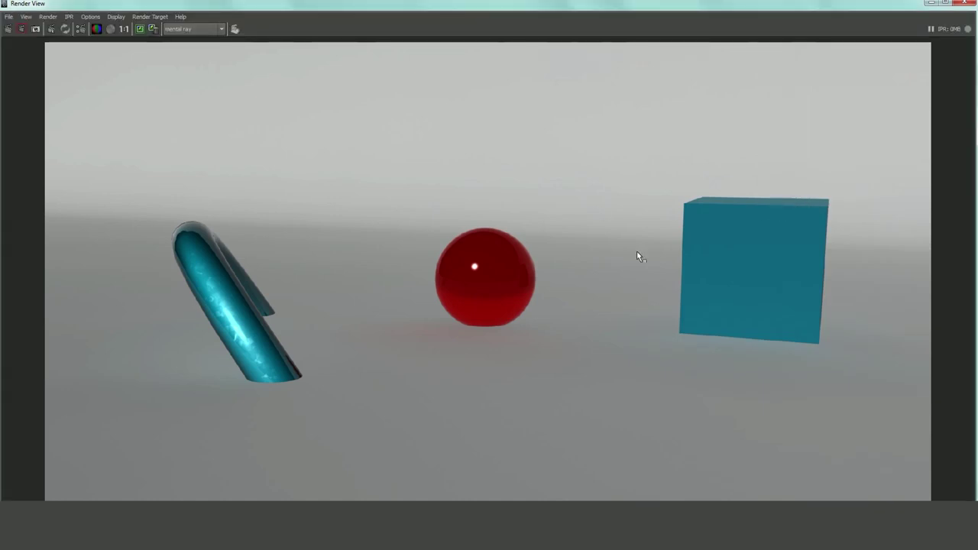
left_click(966, 4)
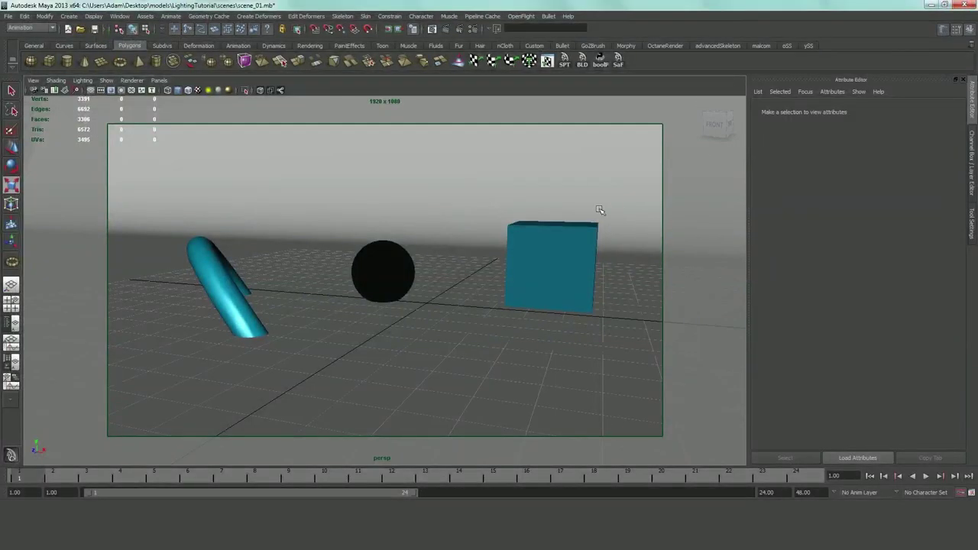
left_click(337, 175)
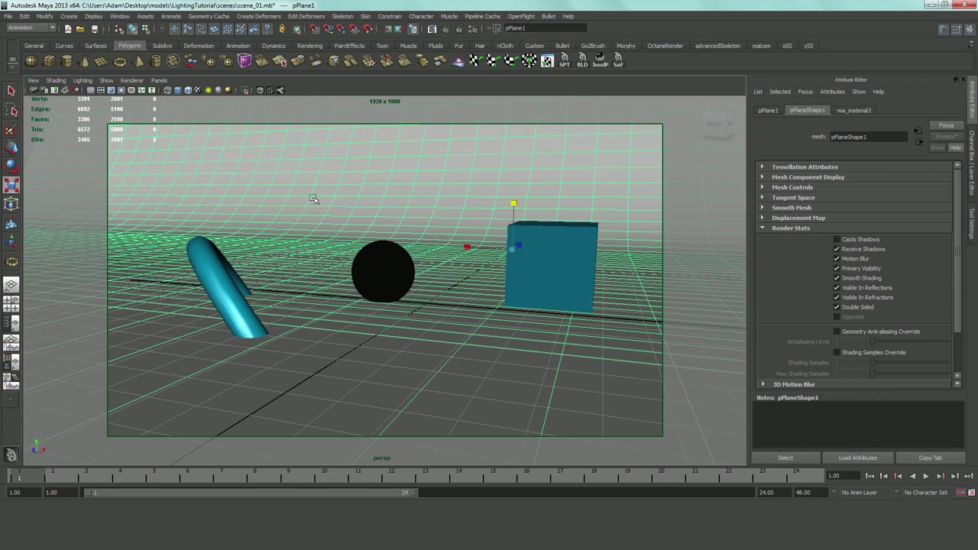
Step: Put the backdrop plane in new display layer layer1 and set it to Reference
middle_click_drag(315, 232, 342, 234, "alt")
left_click_drag(342, 233, 228, 182, "alt")
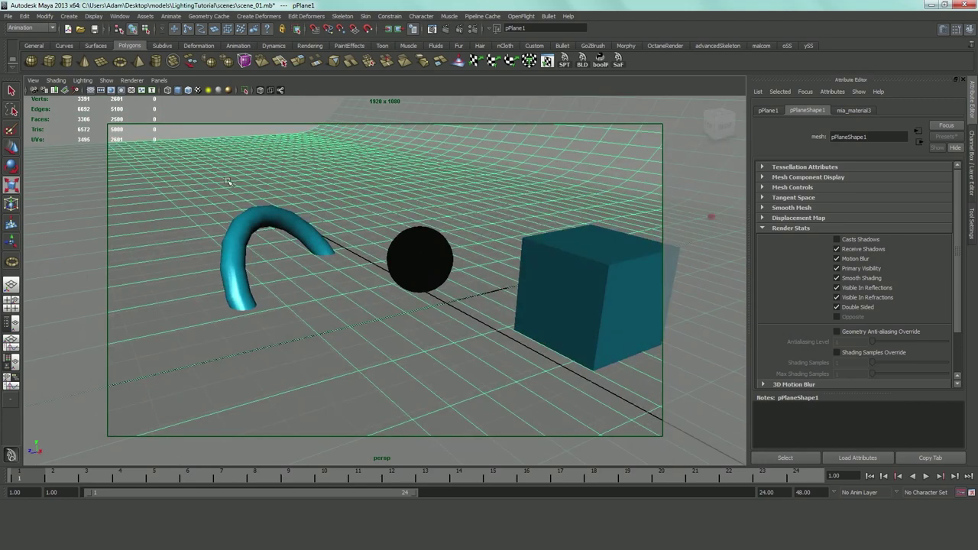
left_click(973, 168)
left_click(958, 386)
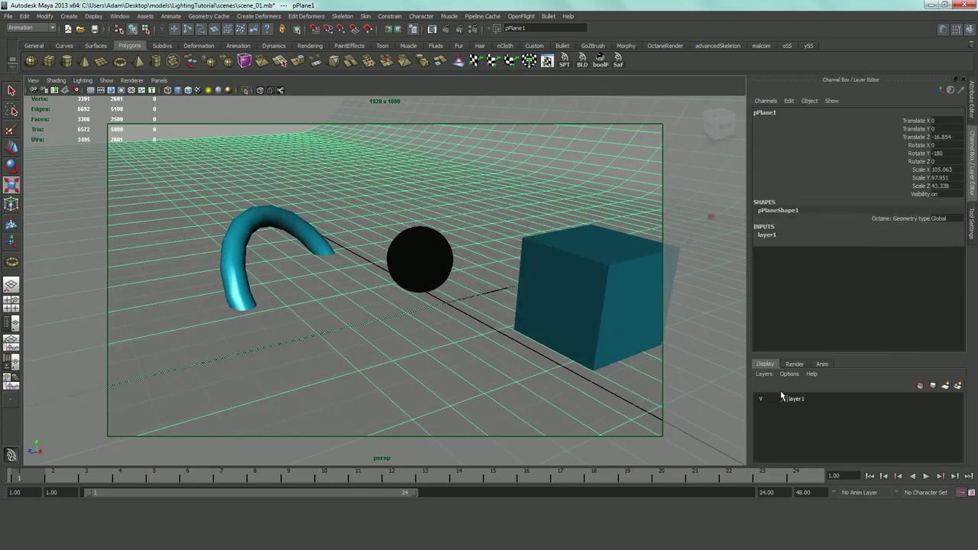
left_click(760, 398)
left_click(761, 398)
left_click(338, 168)
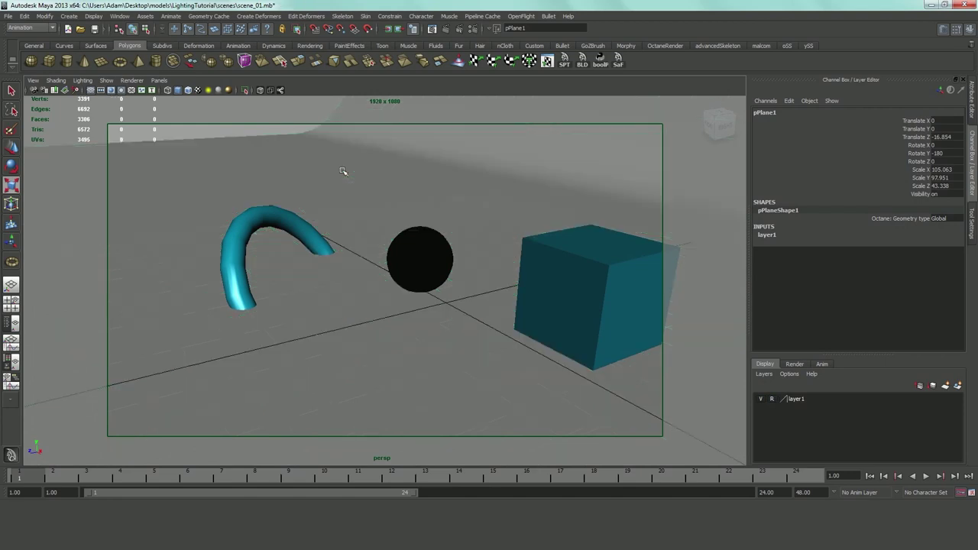
left_click_drag(339, 169, 422, 222, "alt")
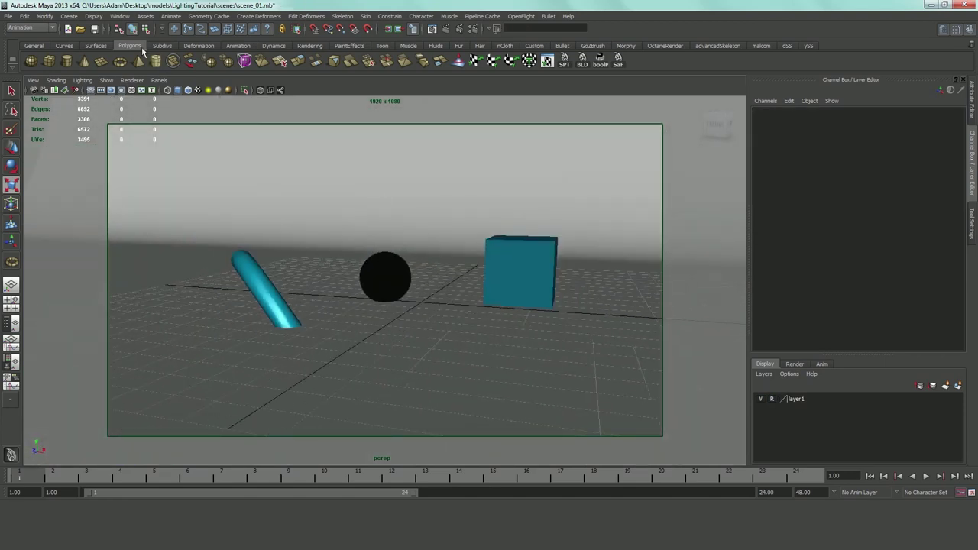
Step: Show the Create > Lights submenu listing the available light types
left_click(123, 17)
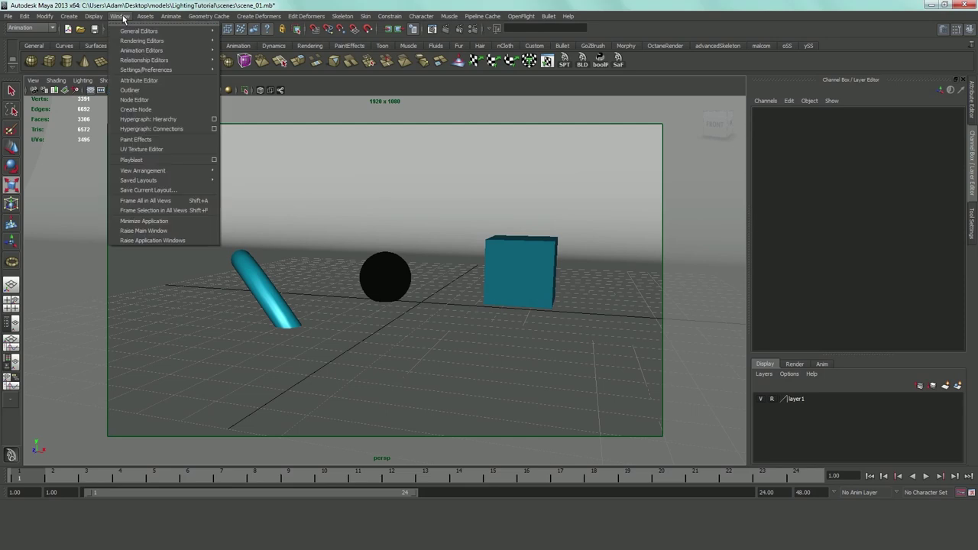
mouse_move(69, 16)
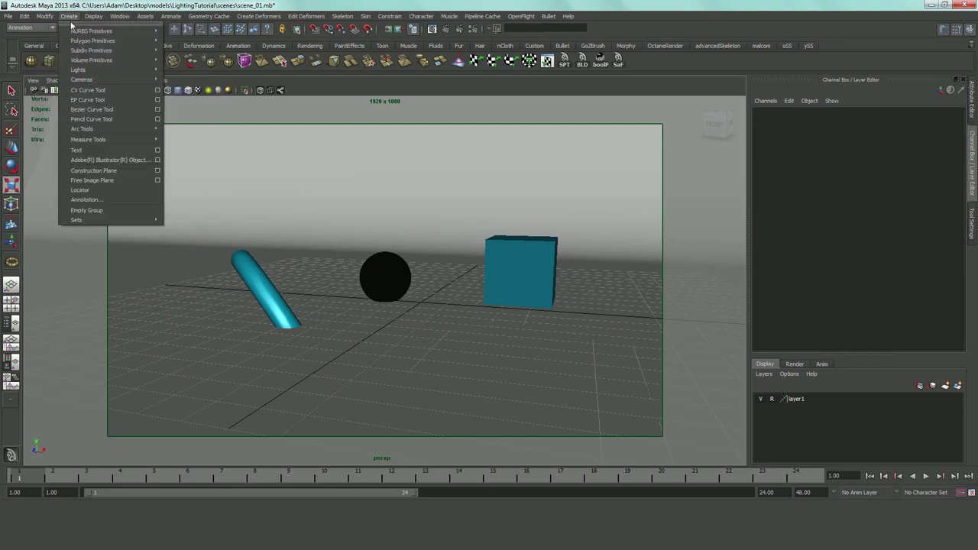
mouse_move(133, 71)
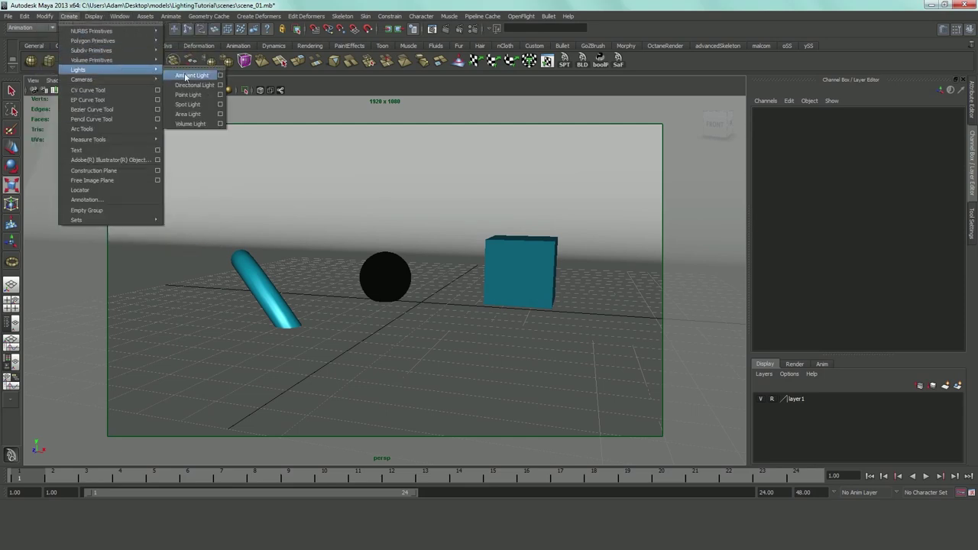
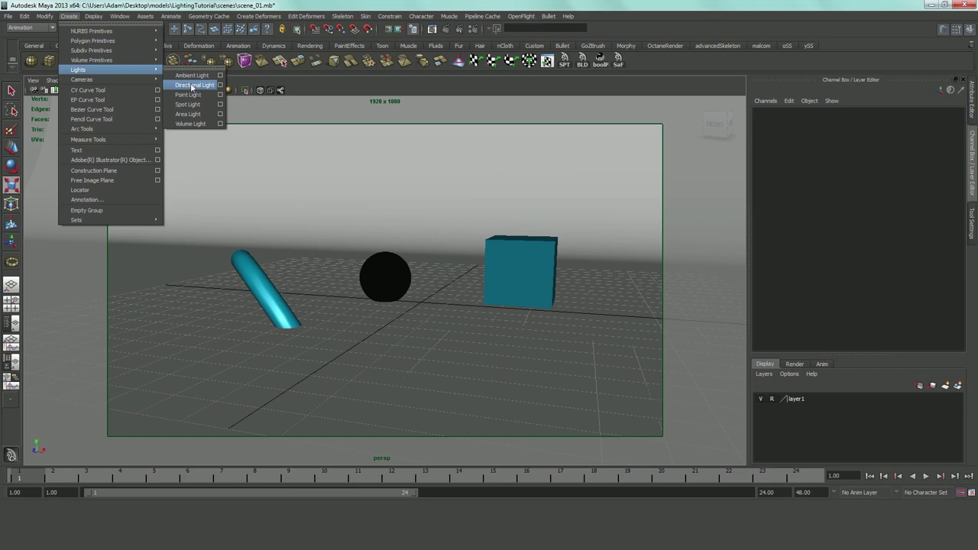
Step: Create a directional light, raise it above the objects, and light the viewport with all lights
left_click(191, 86)
scroll(439, 286, "up", 3)
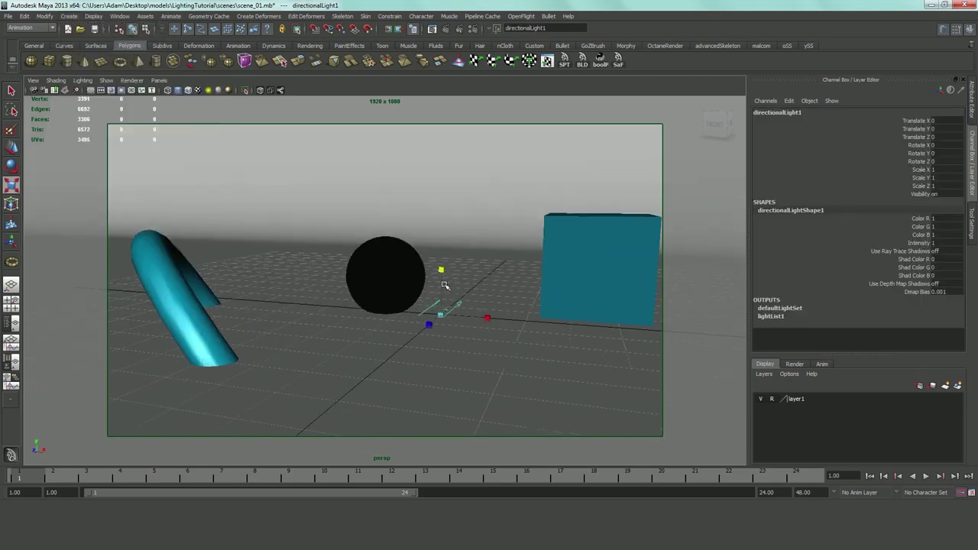
key("w")
left_click_drag(443, 282, 444, 141)
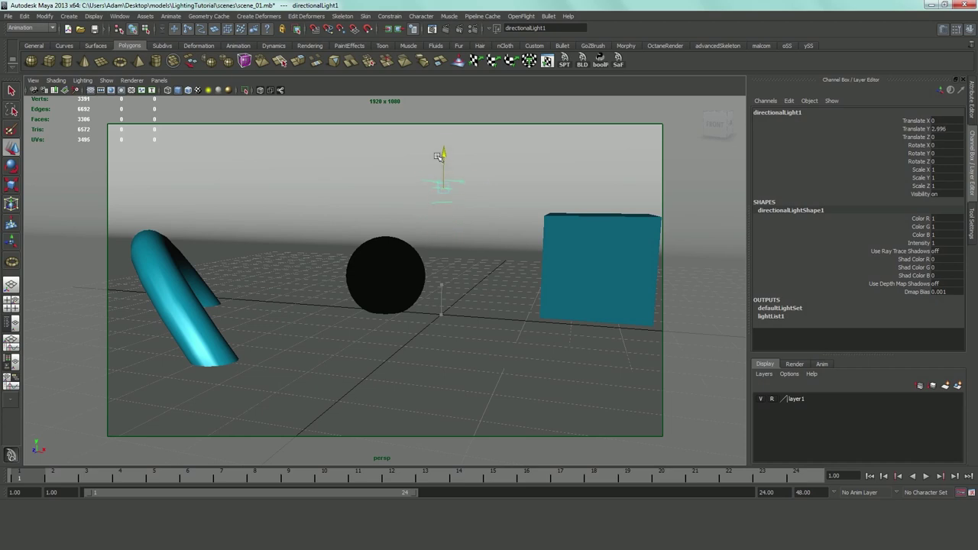
middle_click_drag(461, 198, 430, 190, "alt")
left_click_drag(429, 191, 357, 228, "alt")
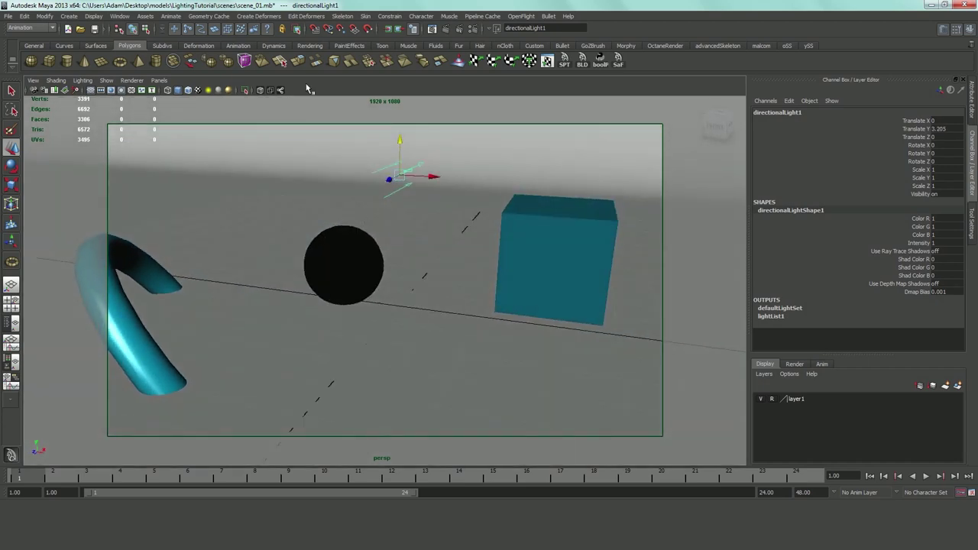
left_click(215, 91)
mouse_move(328, 191)
left_mouse_down("alt")
mouse_move(345, 194)
mouse_move(331, 170)
mouse_move(332, 198)
left_mouse_up("alt")
Step: Rotate the light to -28.431, 43.158 and move it to 7.243, 5.917, 7.45
key("e")
left_click_drag(391, 215, 432, 204)
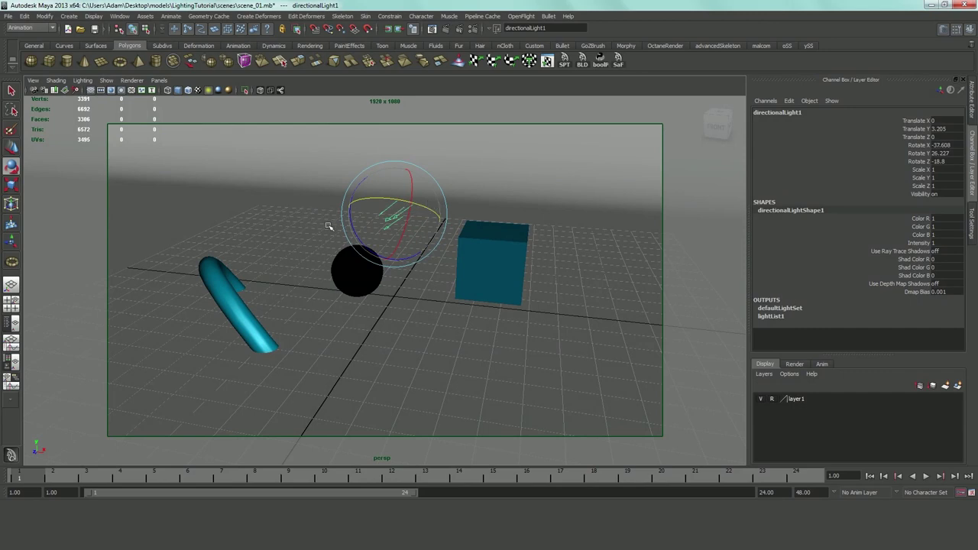
key("w")
left_click_drag(275, 269, 425, 297, "alt")
left_click_drag(368, 307, 290, 306)
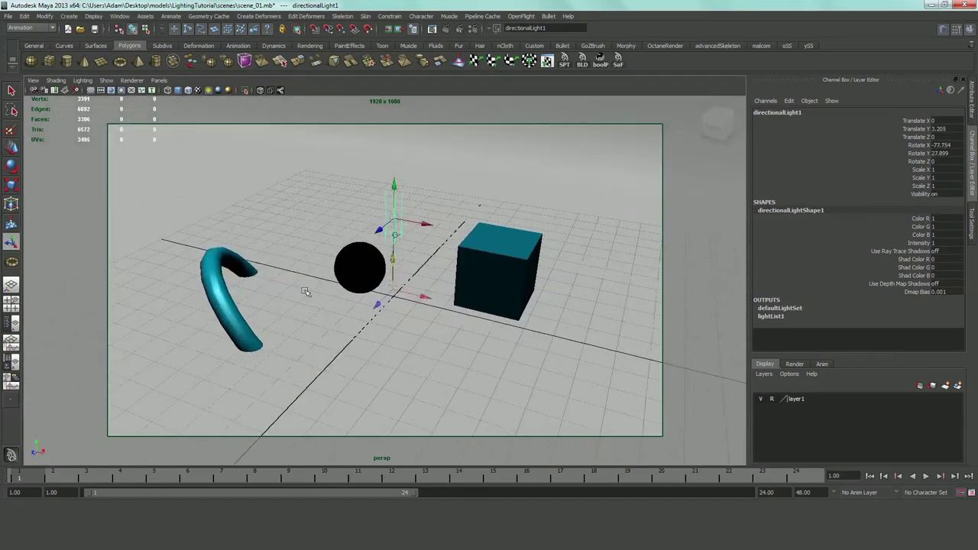
left_click_drag(401, 208, 472, 284)
left_click(428, 201)
left_click(421, 197)
scroll(472, 284, "down", 5)
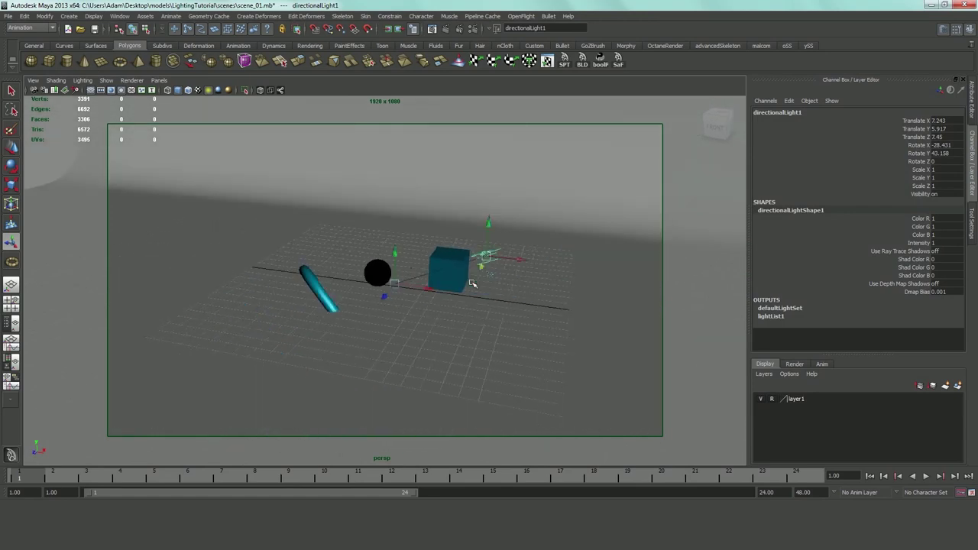
Step: Tick Use Ray Trace Shadows under Raytrace Shadow Attributes for directionalLightShape1
left_click(973, 106)
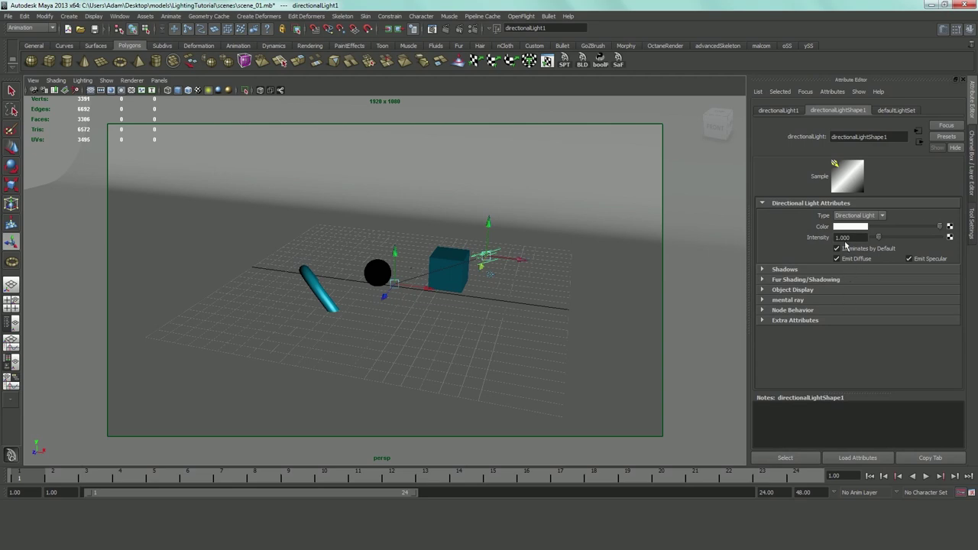
left_click(797, 271)
scroll(796, 271, "down", 3)
scroll(795, 270, "down", 3)
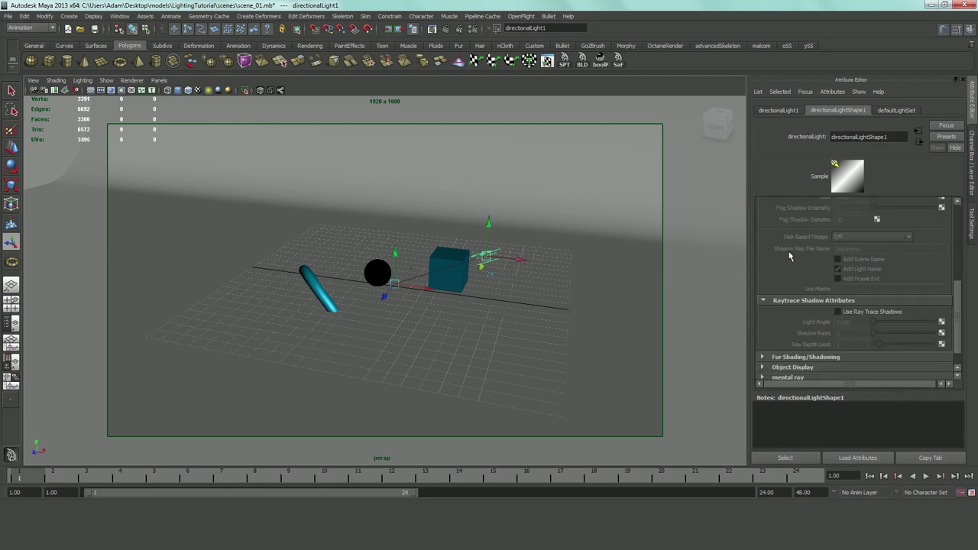
scroll(839, 271, "up", 3)
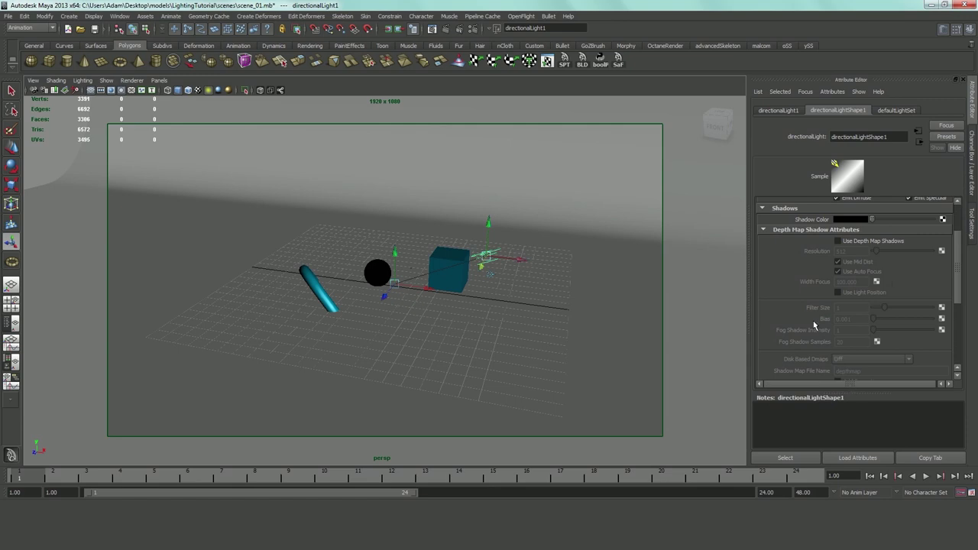
scroll(833, 298, "down", 4)
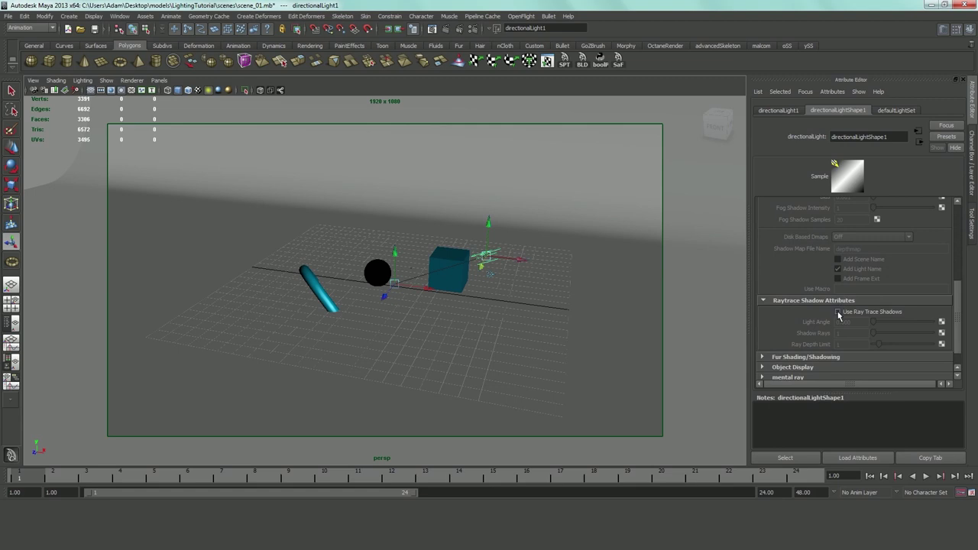
left_click(838, 311)
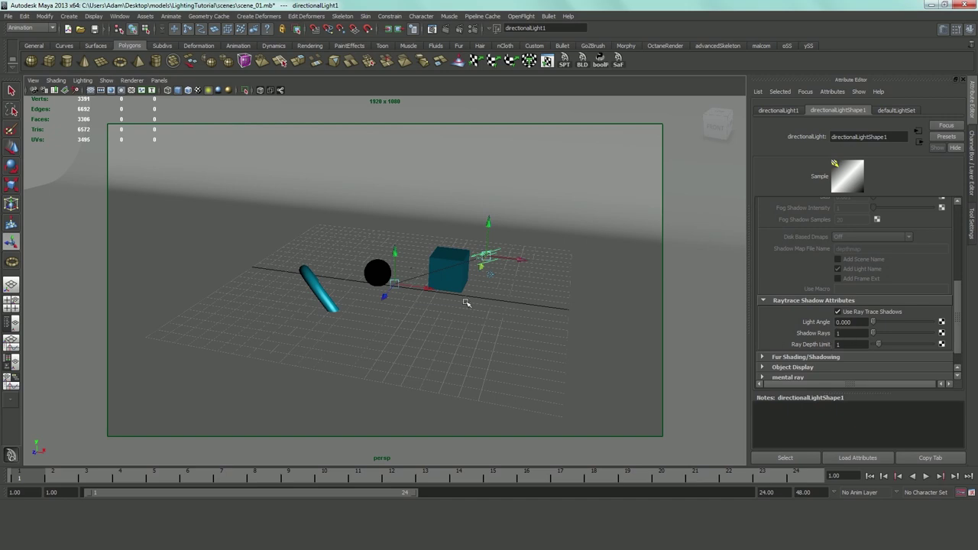
left_click_drag(424, 307, 409, 327, "alt")
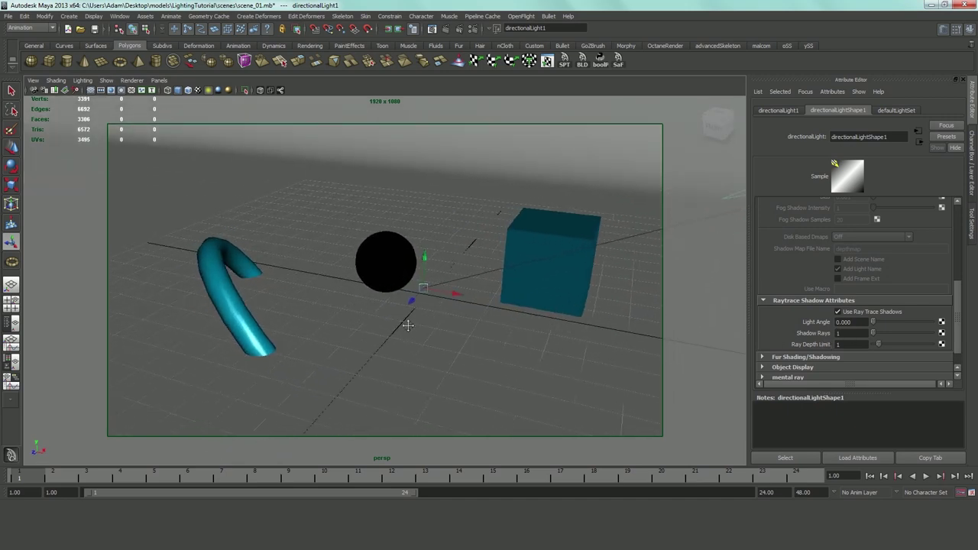
Step: Render the current frame in mental ray to inspect the hard shadows, then restore the Render View window
left_click(446, 29)
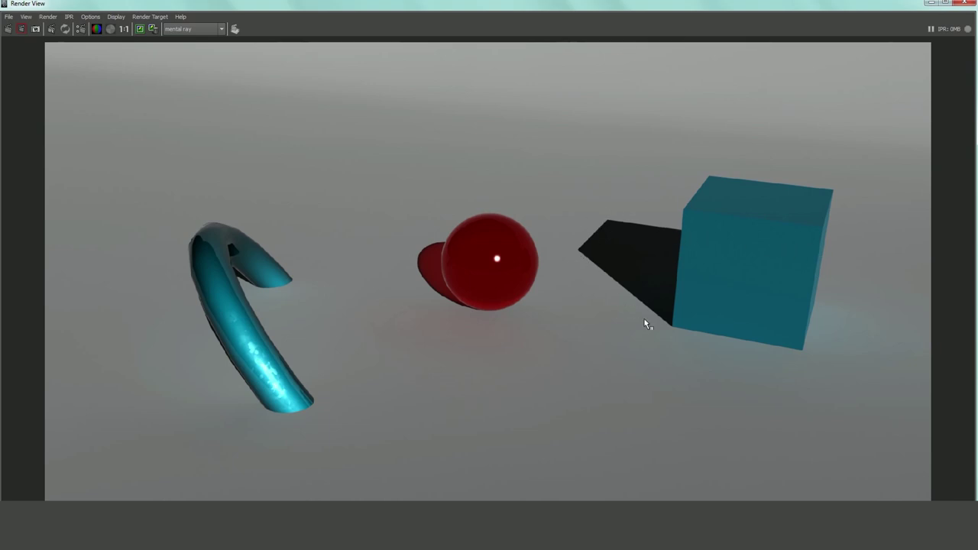
scroll(475, 317, "up", 2)
scroll(472, 297, "down", 3)
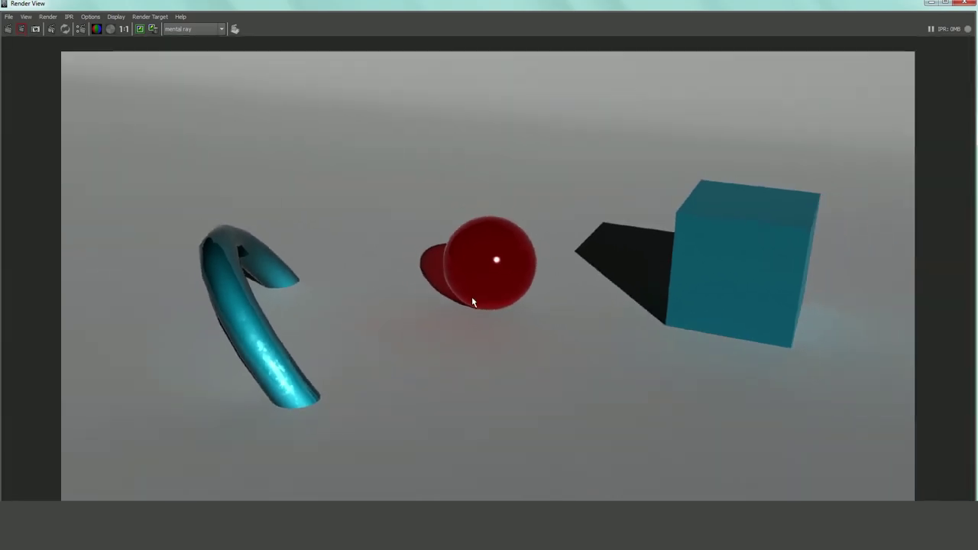
scroll(471, 295, "up", 2)
scroll(471, 294, "up", 2)
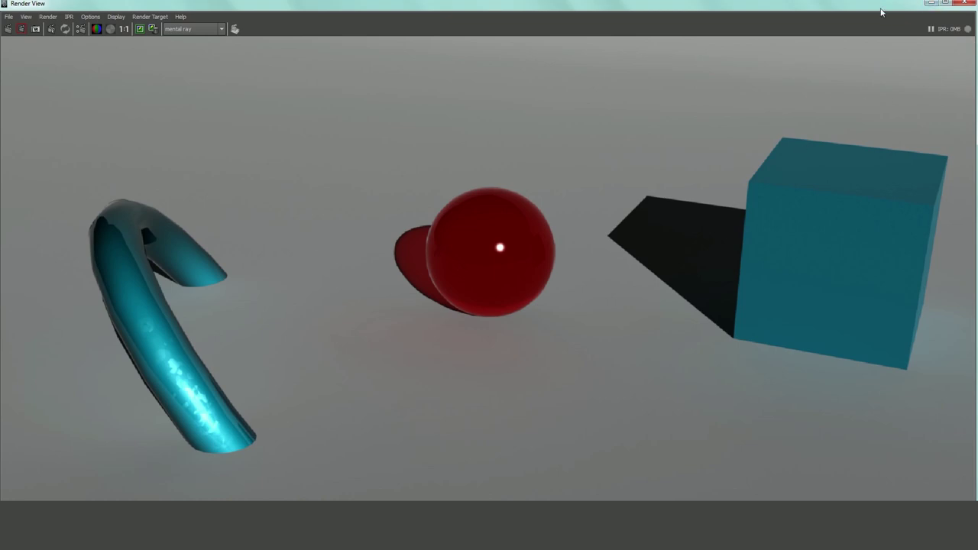
mouse_move(885, 10)
left_mouse_down()
mouse_move(855, 35)
mouse_move(873, 22)
left_mouse_up()
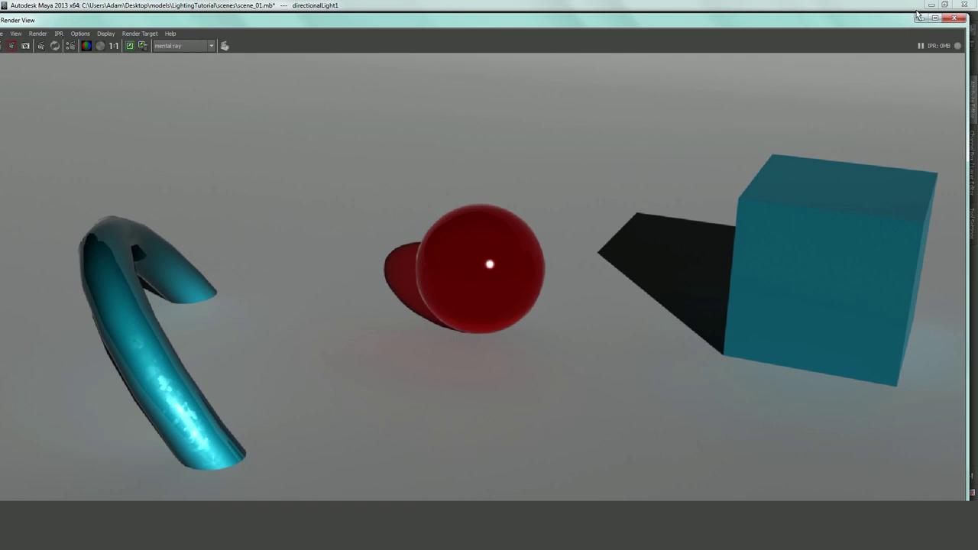
left_click_drag(909, 22, 879, 9)
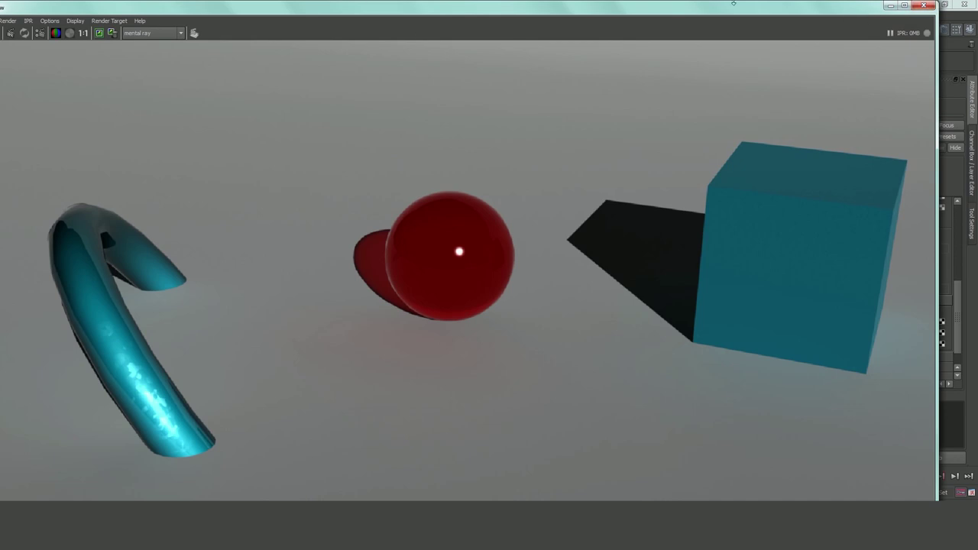
Step: Fit the render and shrink the Render View to reach the Light Angle and Shadow Rays fields
key("f")
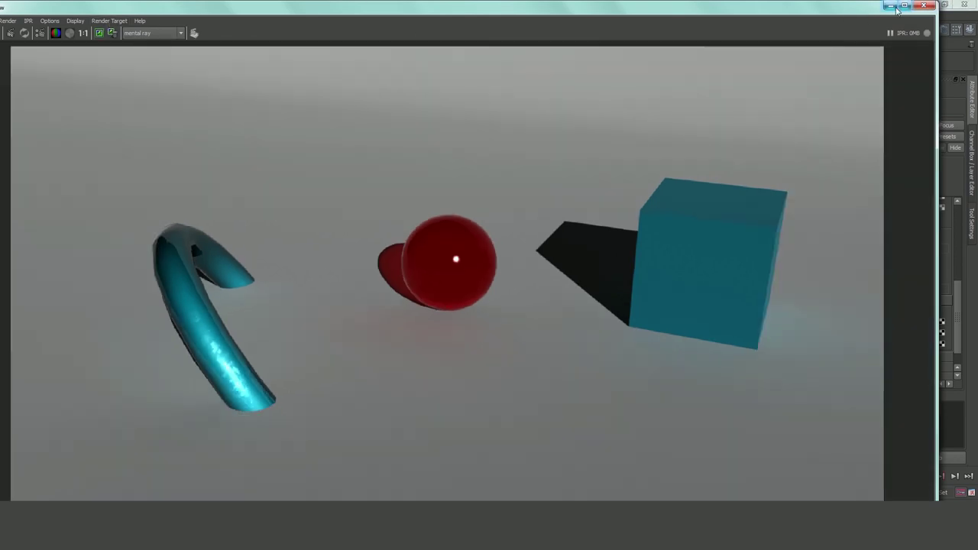
left_click(902, 7)
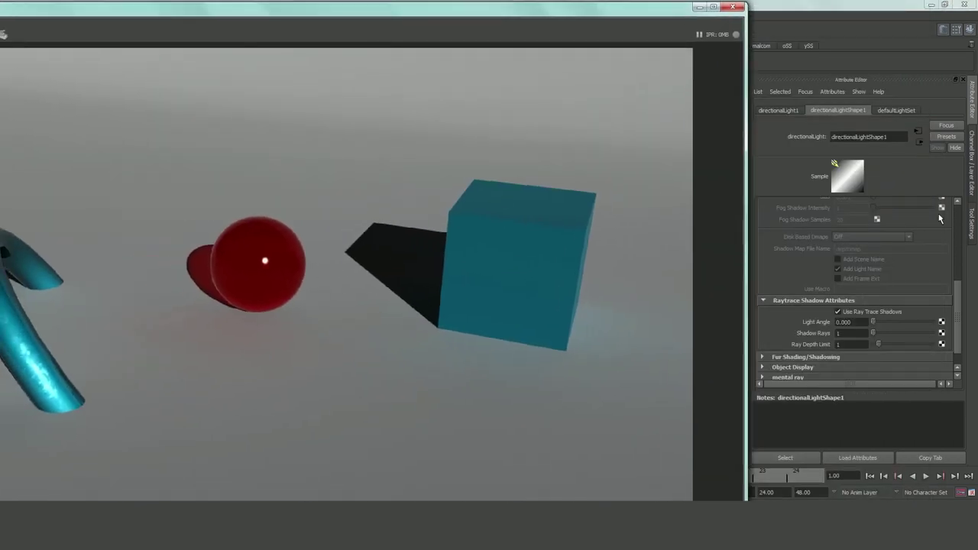
double_click(843, 322)
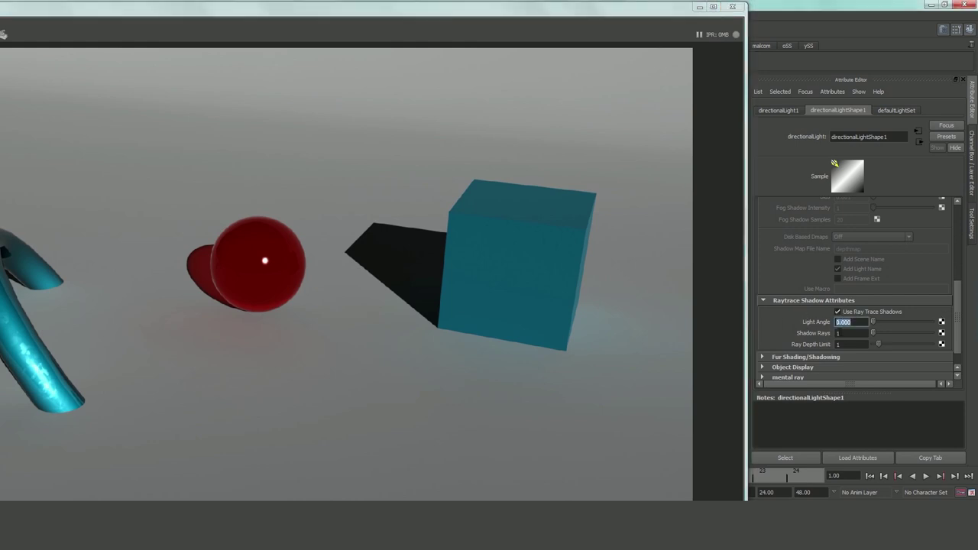
left_click(844, 332)
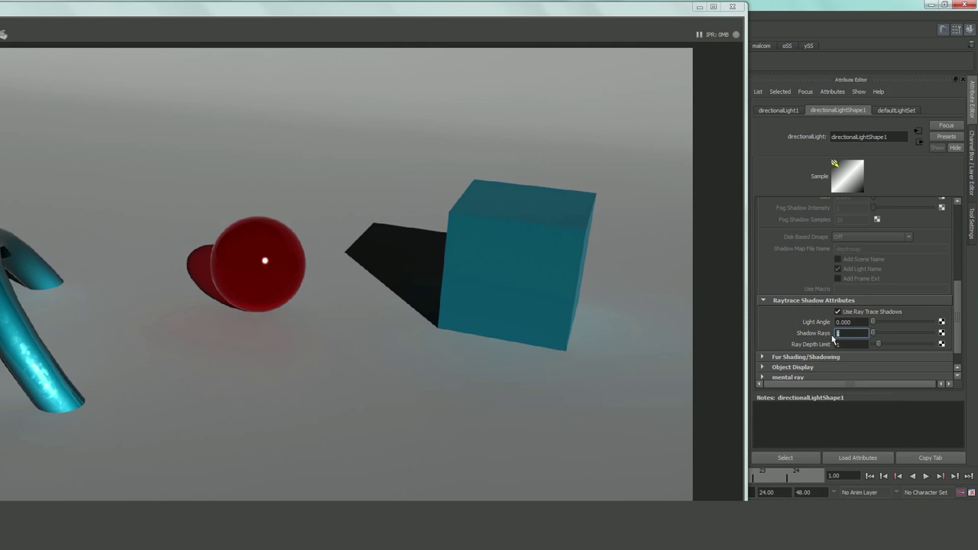
key("shift+Tab")
key("Tab")
key("shift+Tab")
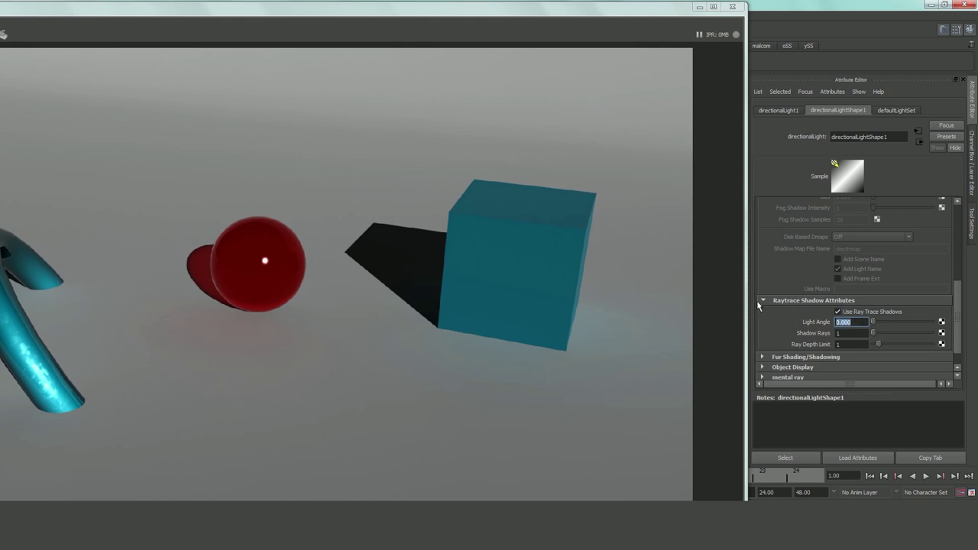
Step: Set the Light Angle to 3 after trying values of 6 and 8
type("3")
key("BackSpace")
type("6")
key("BackSpace")
type("8")
type("6")
left_click(839, 333)
left_click(844, 322)
type("3")
Step: Set Shadow Rays to 16 and commit the value
left_click(849, 333)
double_click(840, 333)
type("6")
key("BackSpace")
key("BackSpace")
type("16")
key("Return")
double_click(841, 333)
type("16")
double_click(837, 322)
Step: Draw a render region over the cube's shadow and re-render just that region
left_click_drag(228, 15, 299, 7)
left_click_drag(377, 217, 487, 288)
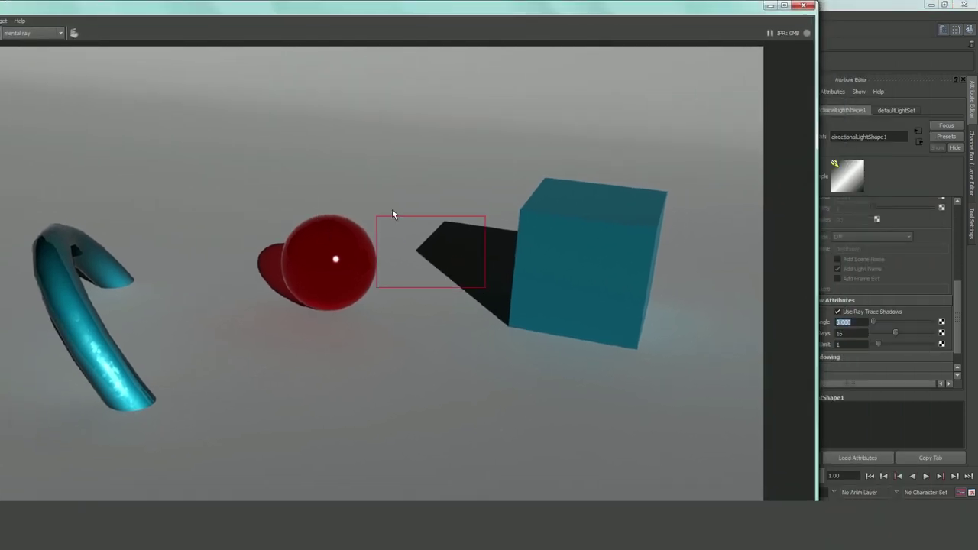
left_click_drag(308, 8, 450, 89)
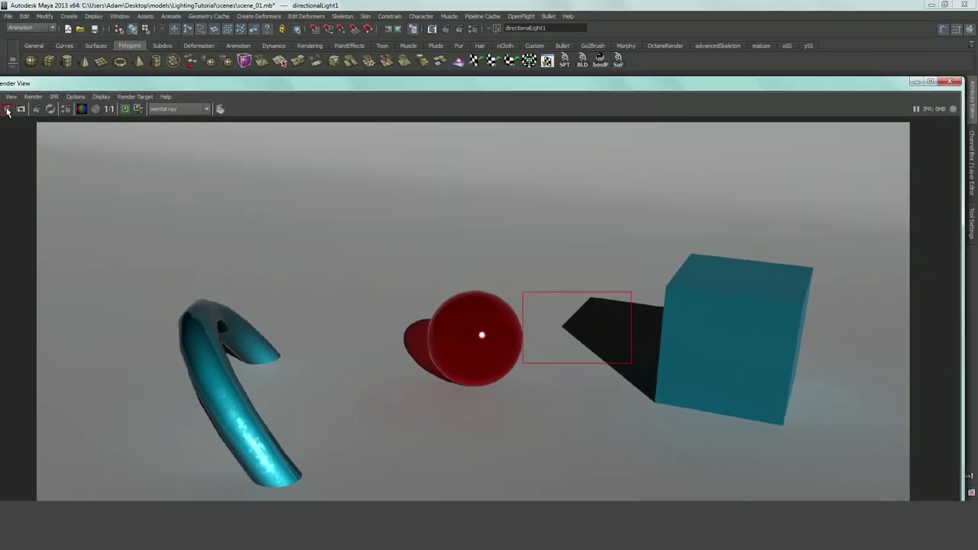
left_click(6, 109)
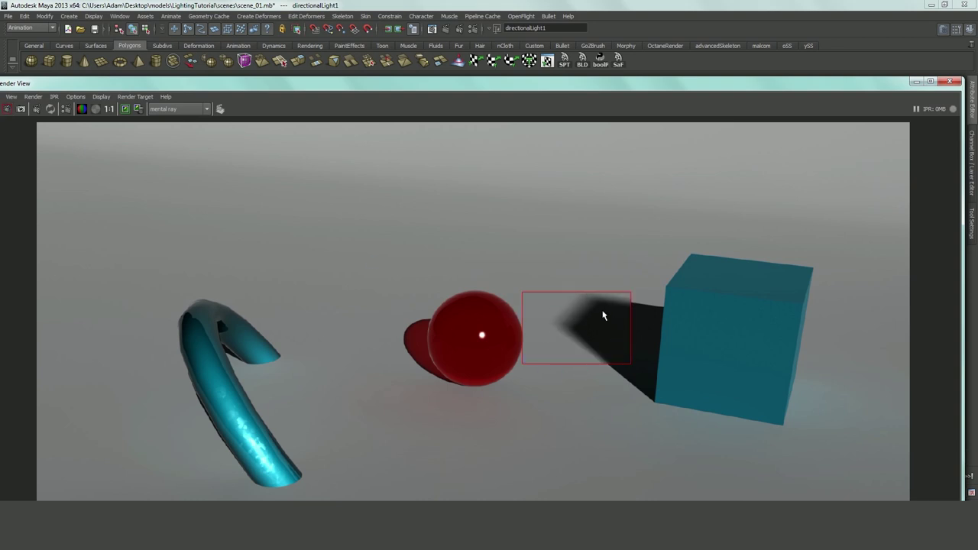
Step: Set Shadow Rays to 24 in Raytrace Shadow Attributes
left_click_drag(703, 79, 498, 45)
scroll(433, 272, "up", 3)
scroll(517, 270, "up", 2)
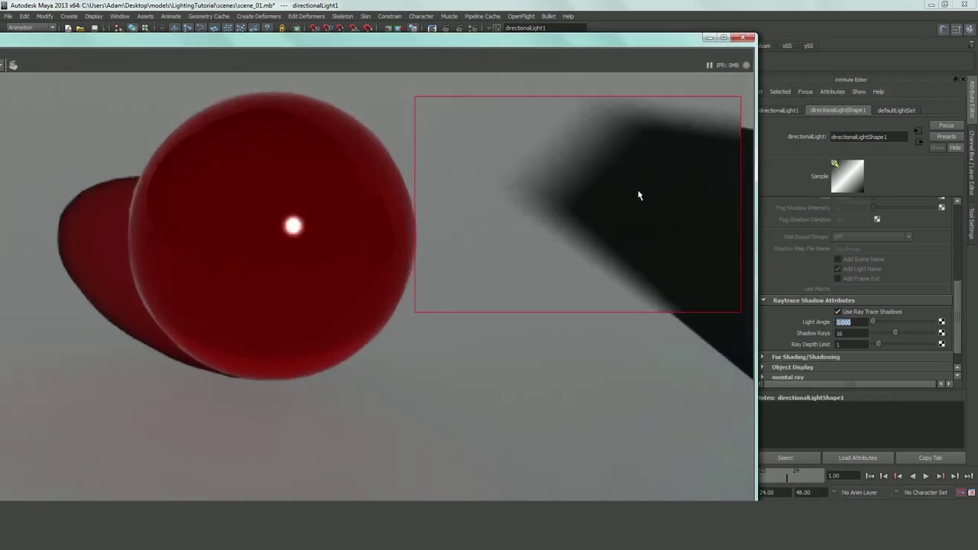
scroll(596, 218, "down", 3)
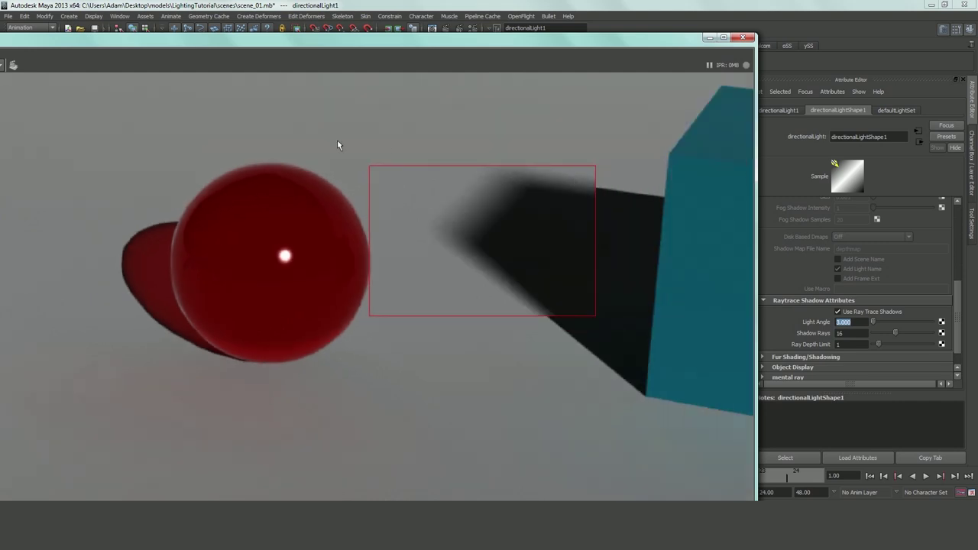
scroll(395, 252, "down", 1)
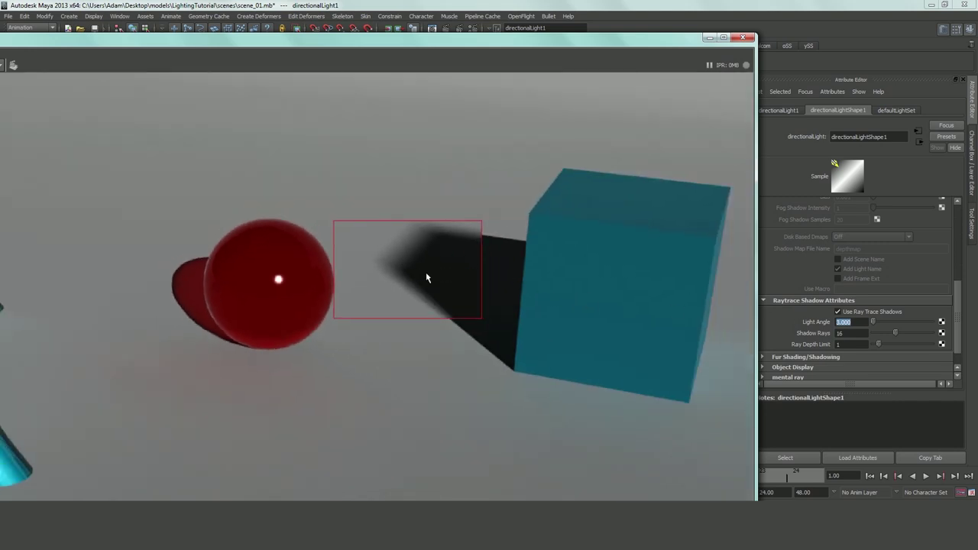
left_click(864, 334)
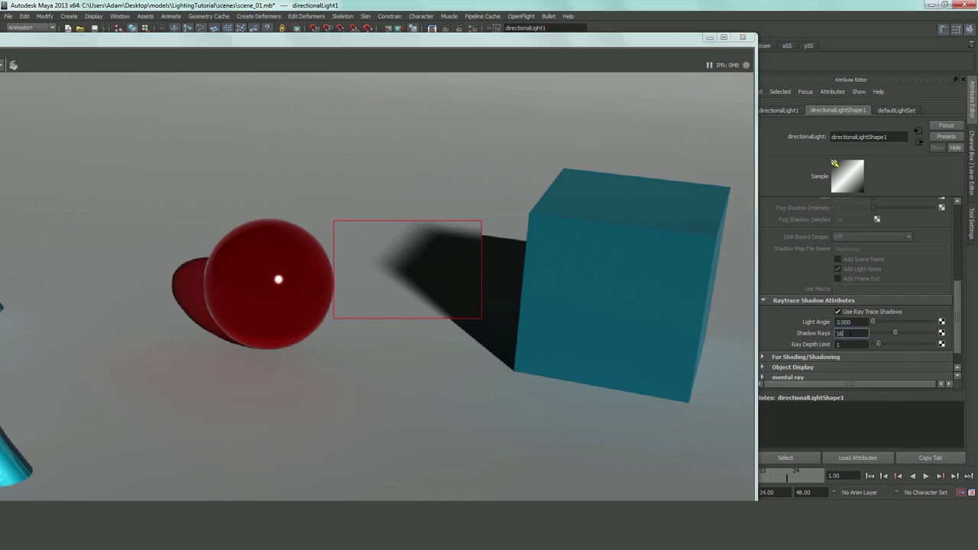
double_click(841, 334)
type("24")
key("Tab")
Step: Re-render a smaller region at the shadow edge and zoom in to inspect it
left_click_drag(80, 43, 345, 48)
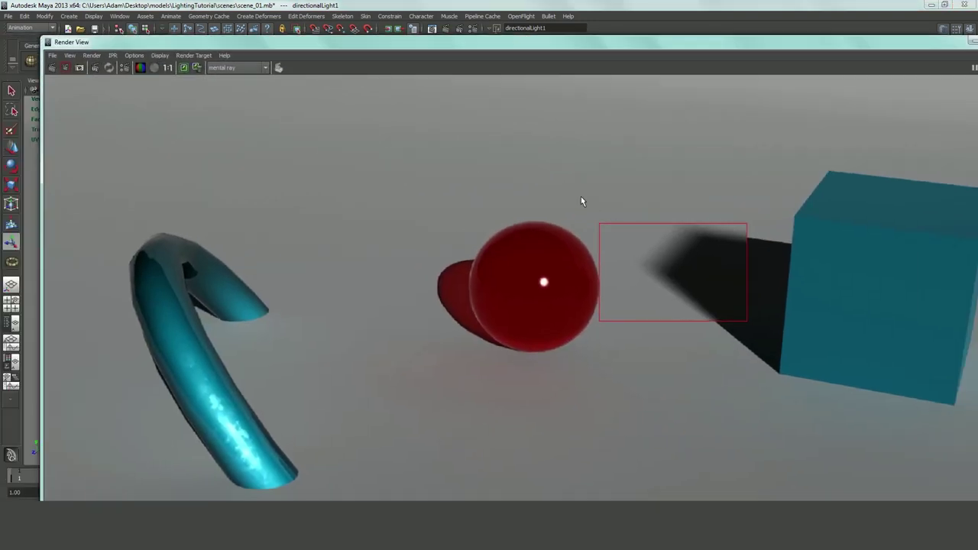
left_click_drag(578, 198, 708, 272)
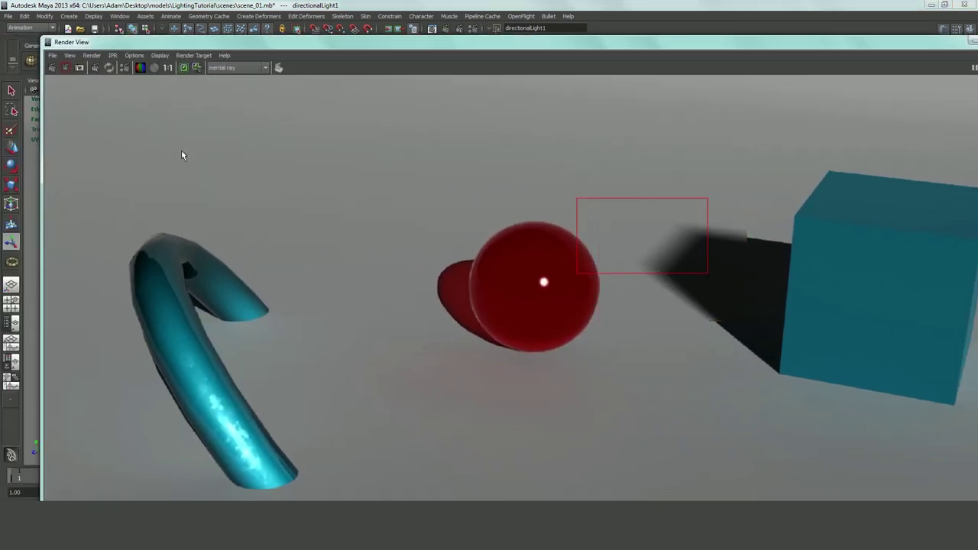
left_click(65, 67)
right_click_drag(689, 239, 813, 254, "alt")
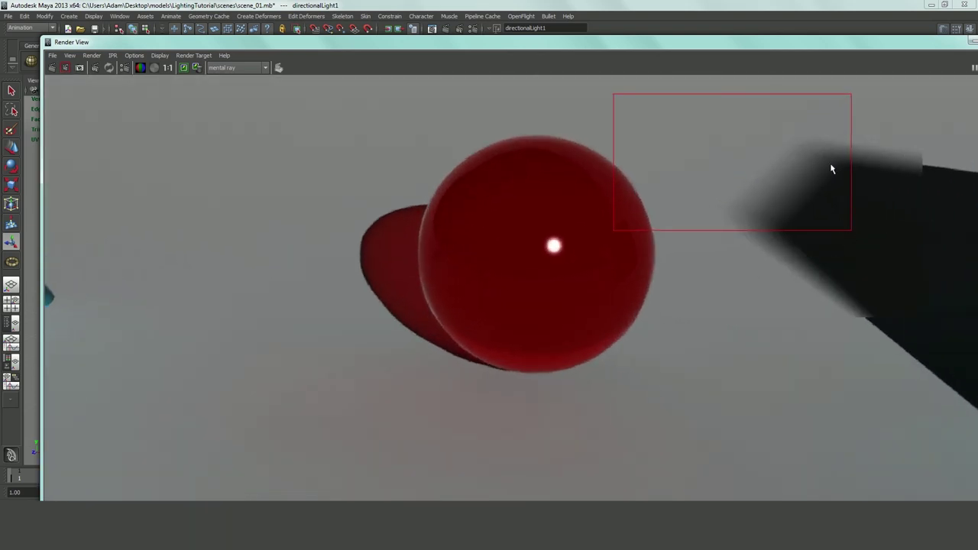
left_click_drag(876, 44, 1, 31)
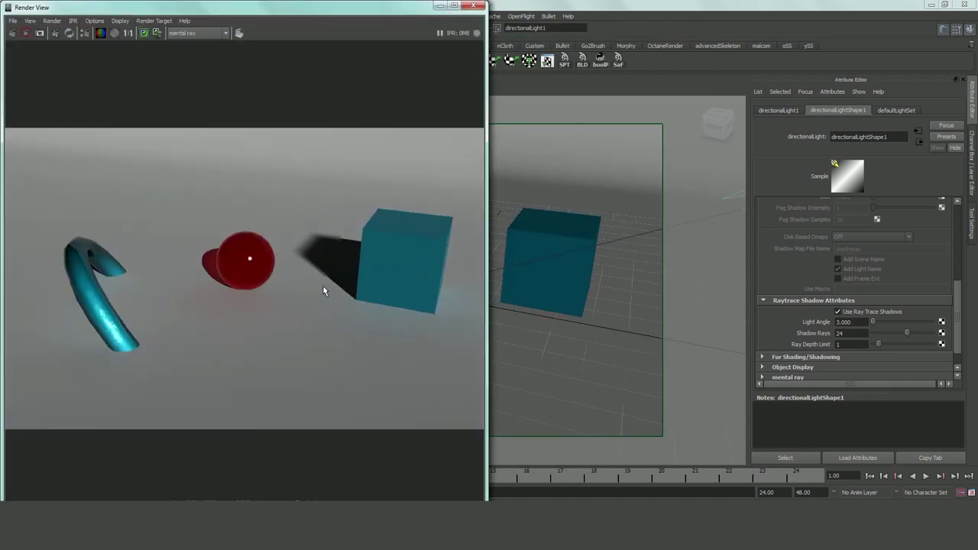
Step: Raise Shadow Rays to 32 and re-render the frame
left_click(863, 333)
left_click_drag(863, 333, 799, 296)
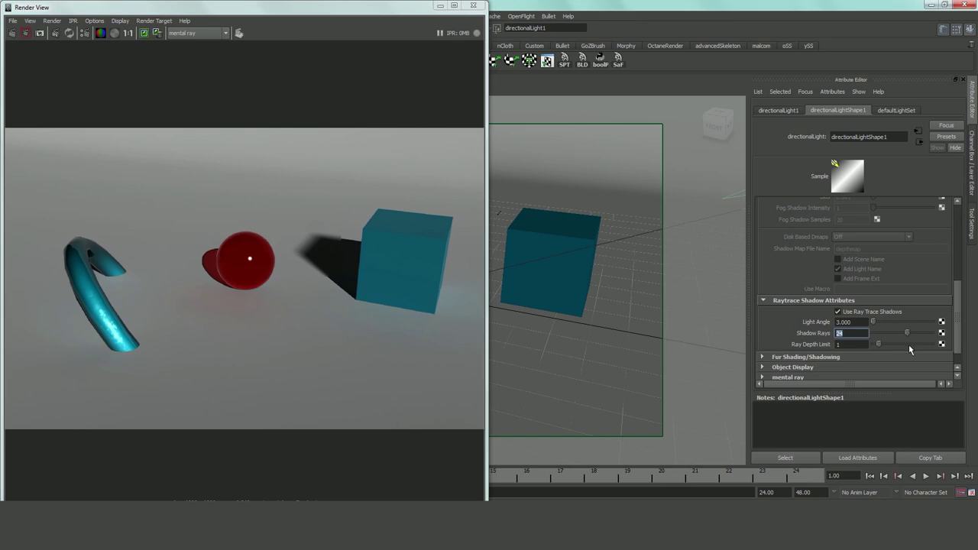
type("32")
key("Return")
scroll(247, 255, "up", 3)
left_click_drag(353, 237, 400, 209)
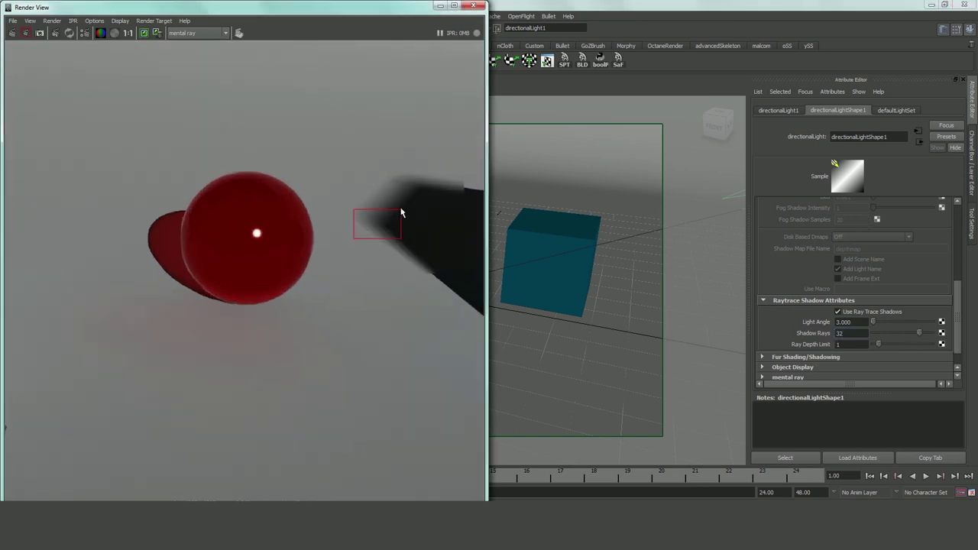
left_click(25, 33)
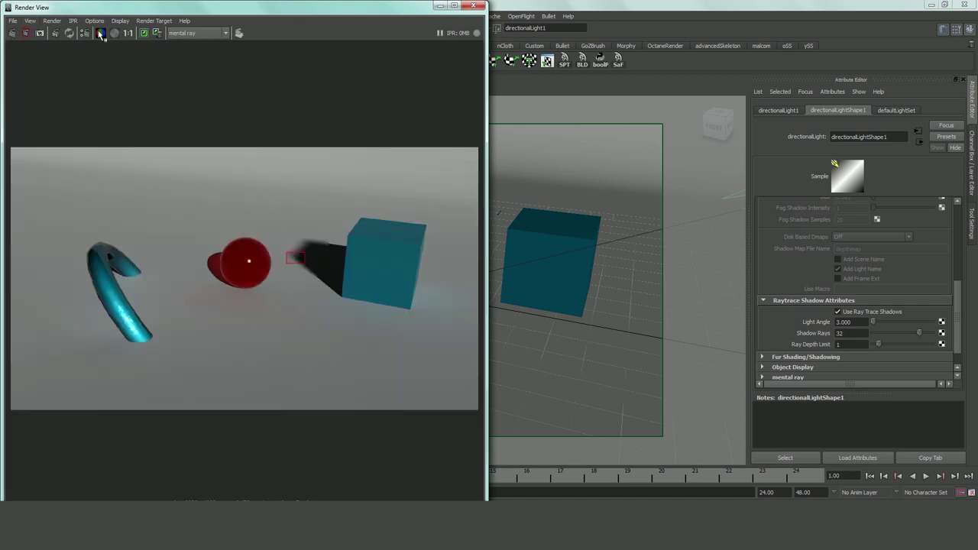
Step: View the render at 1:1 pixel size and start a fresh full-frame render
left_click(127, 33)
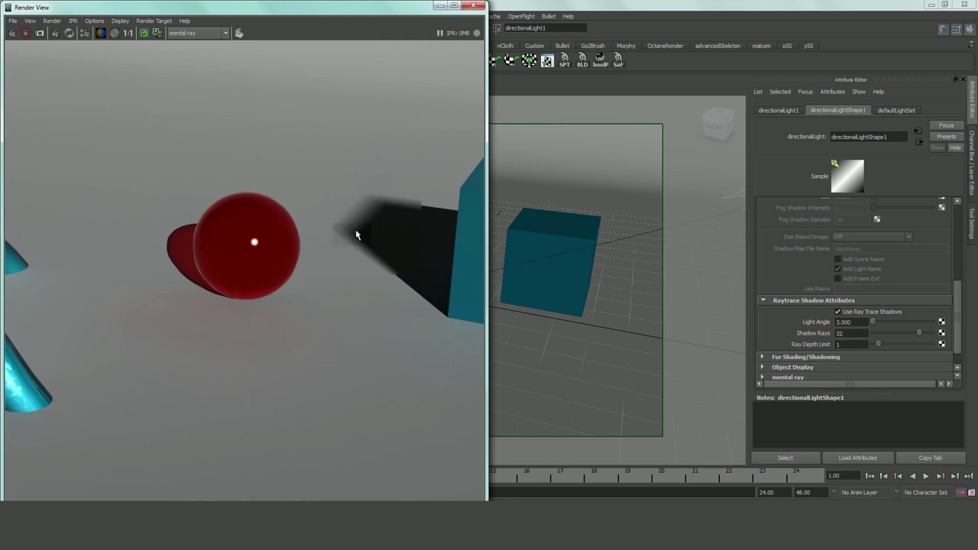
scroll(378, 236, "up", 2)
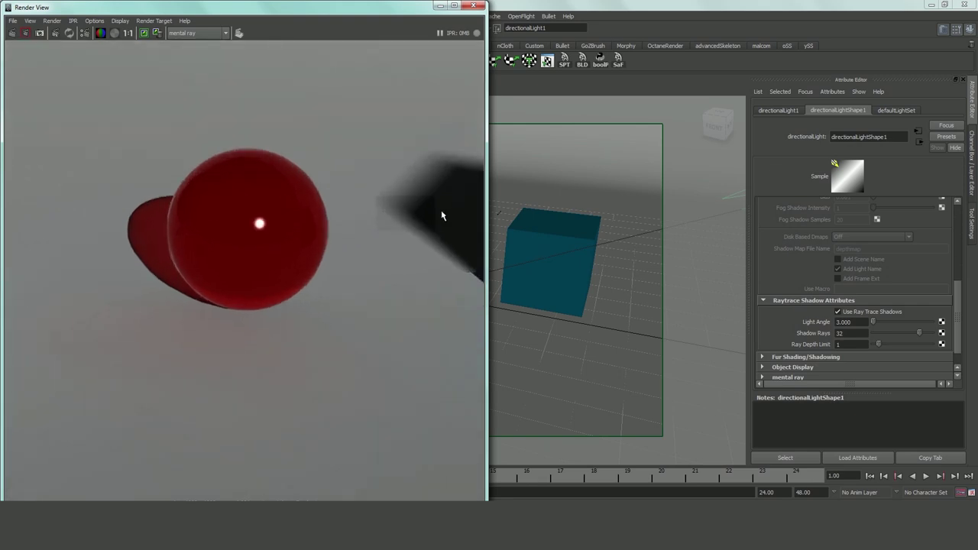
scroll(451, 211, "up", 1)
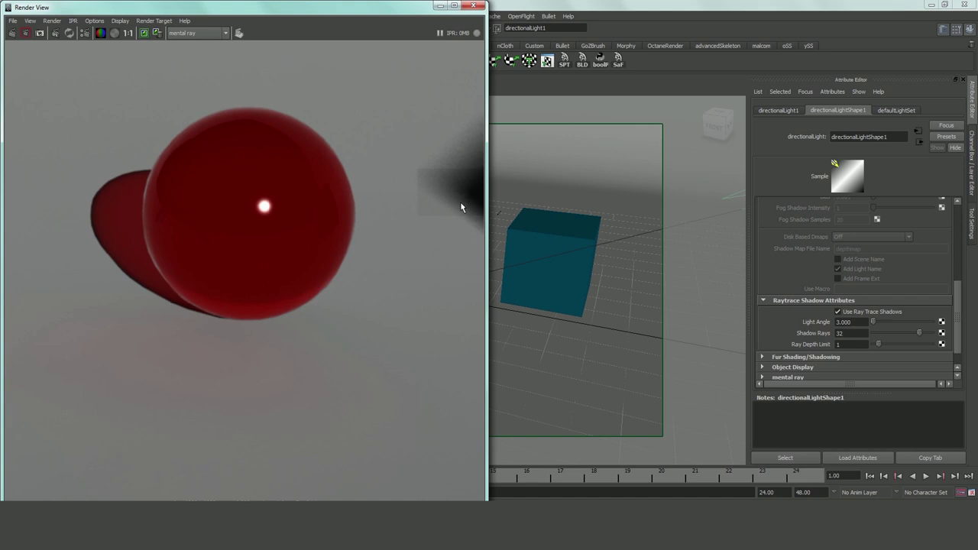
scroll(451, 200, "down", 1)
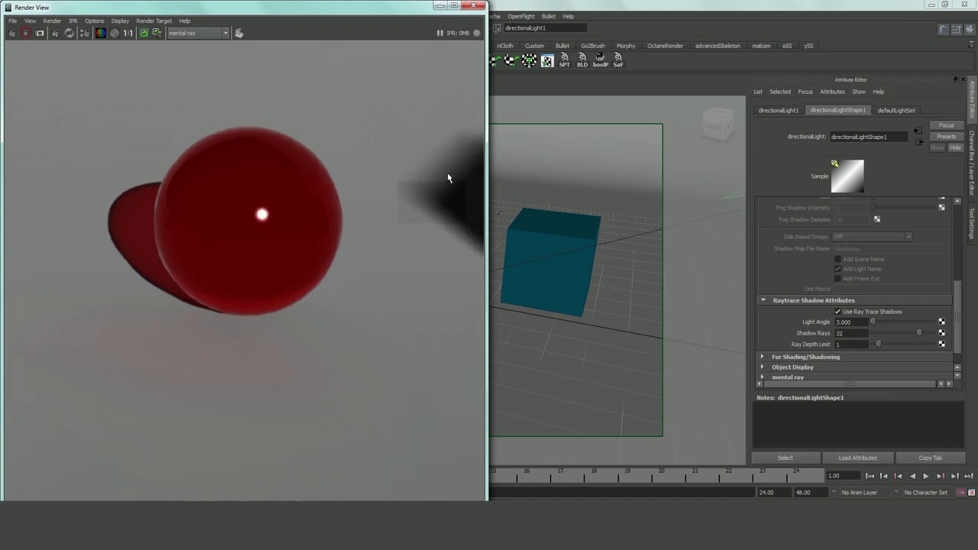
scroll(453, 204, "down", 3)
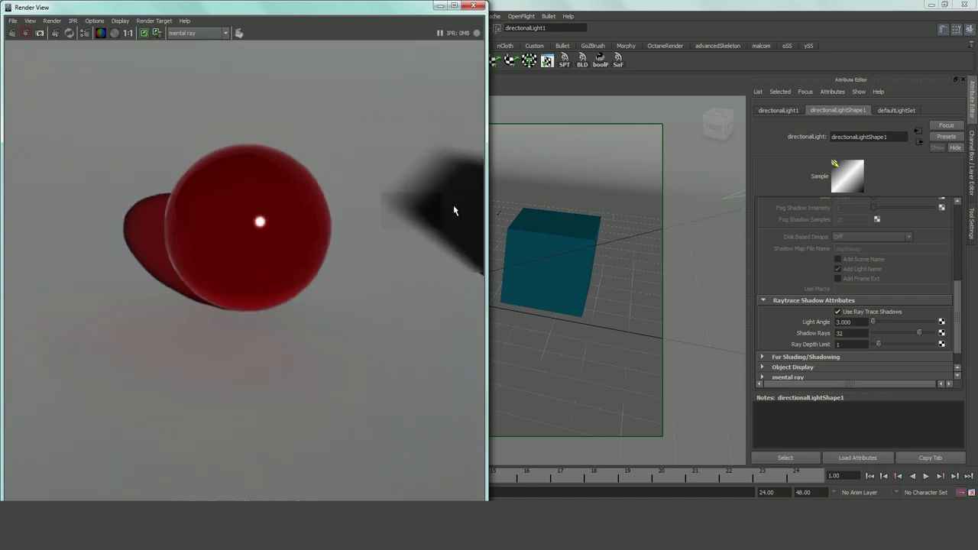
left_click(128, 33)
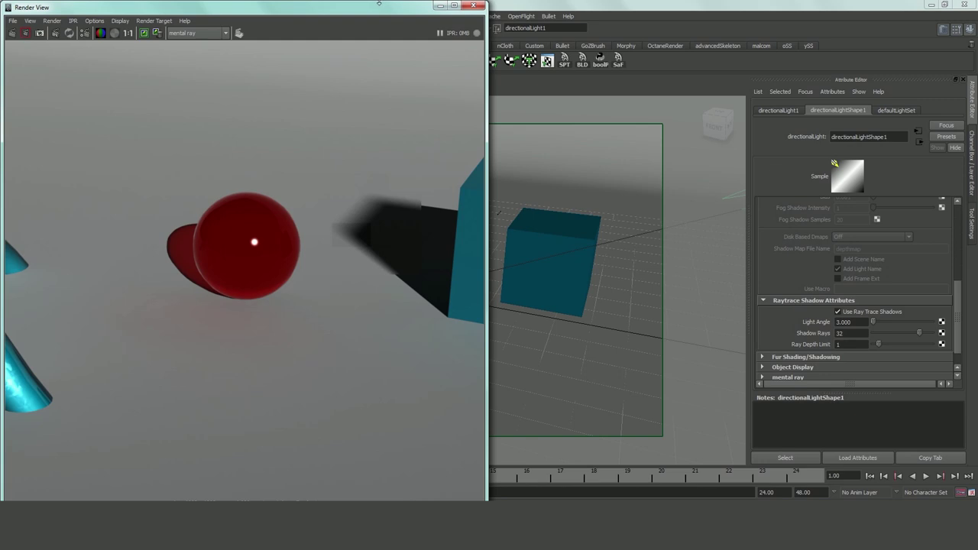
left_click(13, 33)
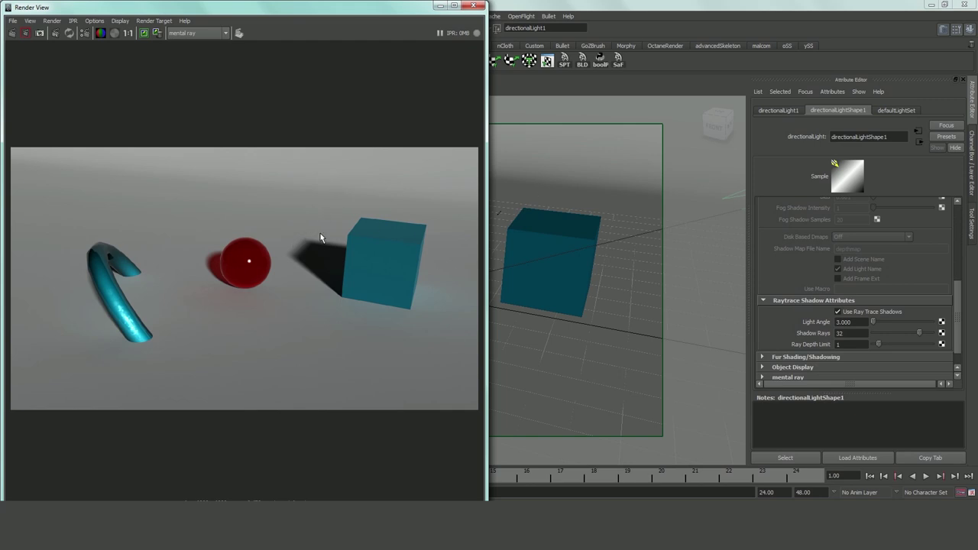
Step: Show the finished render at real size in a widened Render View window
left_click(128, 33)
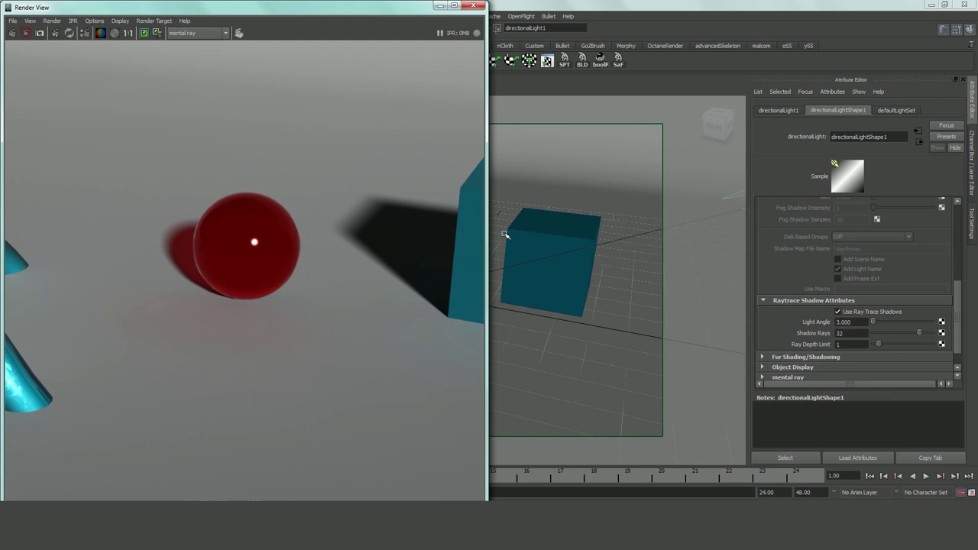
left_click_drag(488, 235, 904, 229)
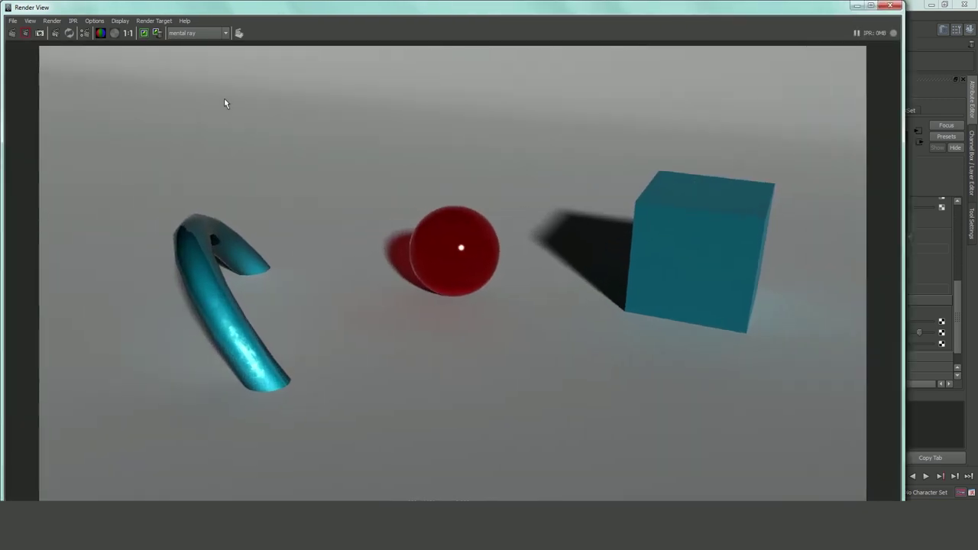
left_click(127, 33)
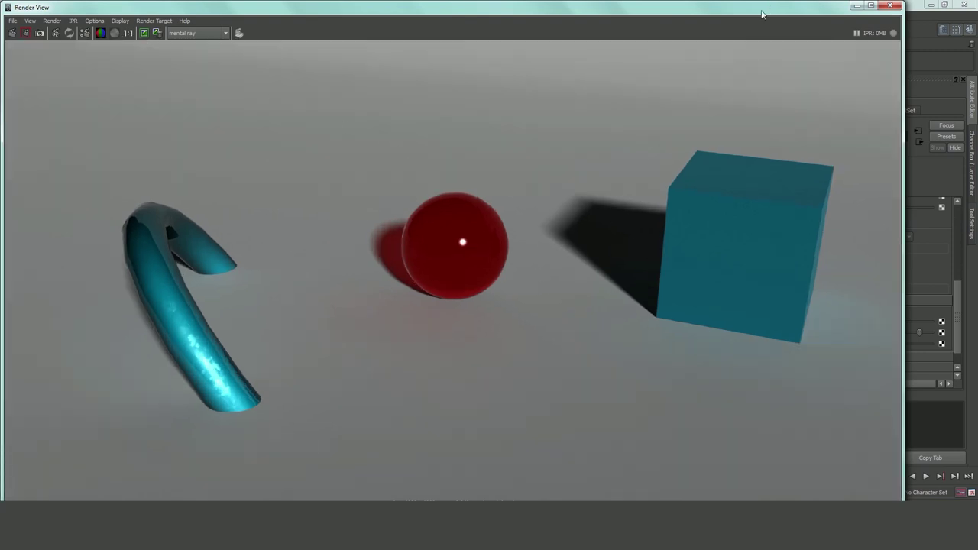
left_click_drag(762, 14, 556, 30)
Step: Set Light Angle to 6, re-render a region over the cube's shadow, then reselect Light Angle
double_click(850, 322)
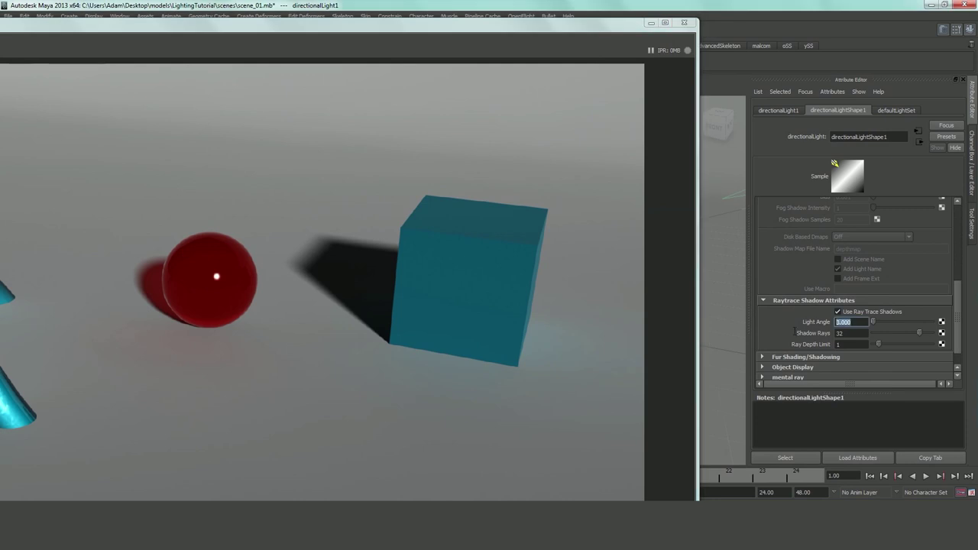
type("6")
double_click(853, 334)
left_click_drag(278, 241, 364, 307)
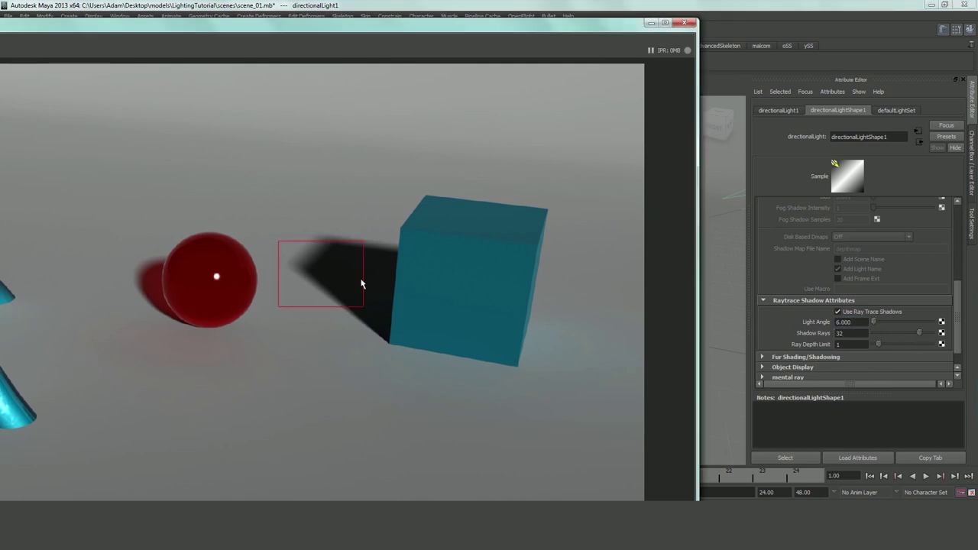
double_click(376, 34)
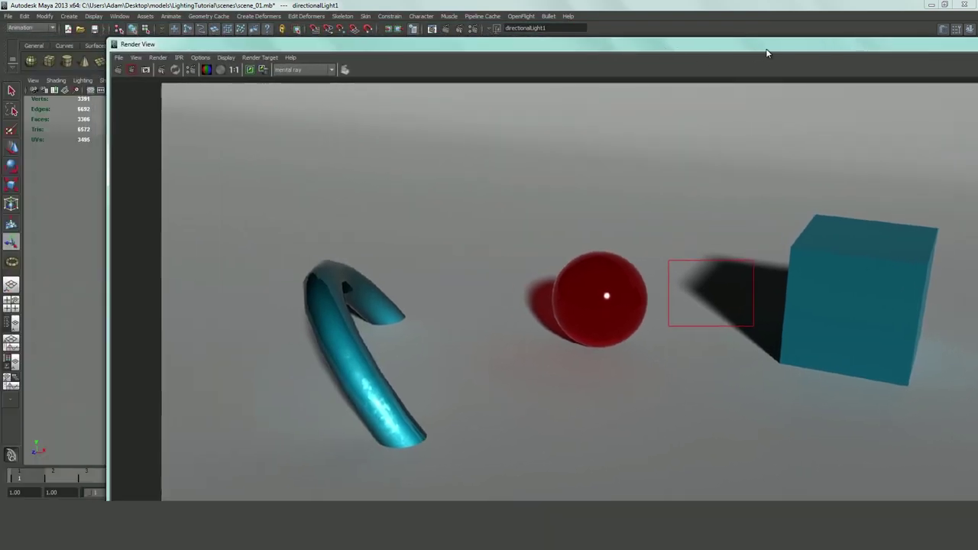
left_click(91, 64)
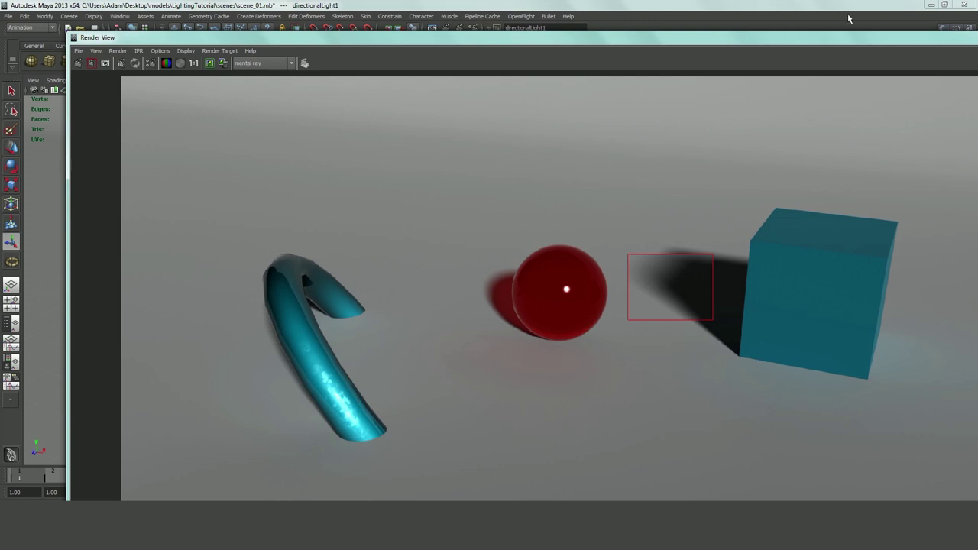
left_click_drag(854, 38, 526, 17)
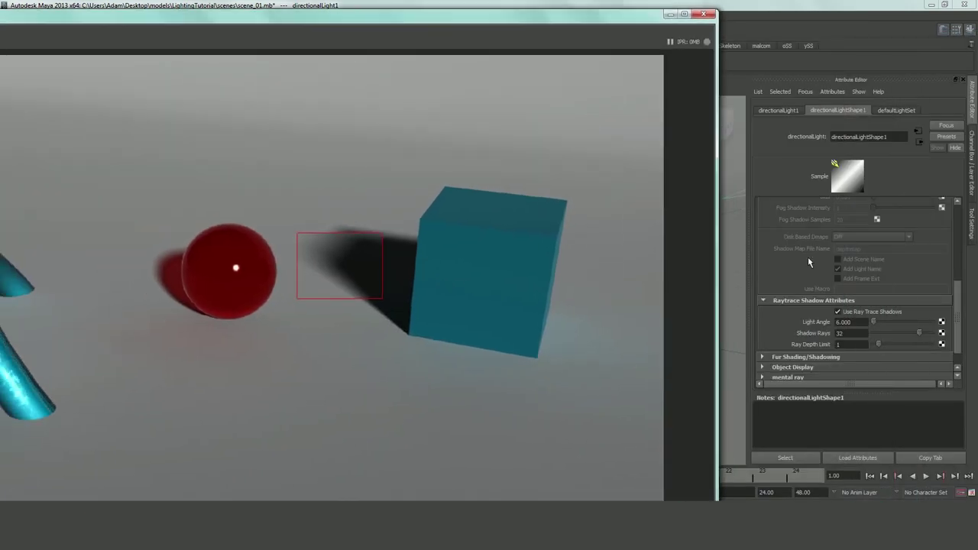
double_click(861, 321)
Step: Set Light Angle to 1, re-render the shadow region, and check Shadow Rays and Ray Depth Limit
type("1")
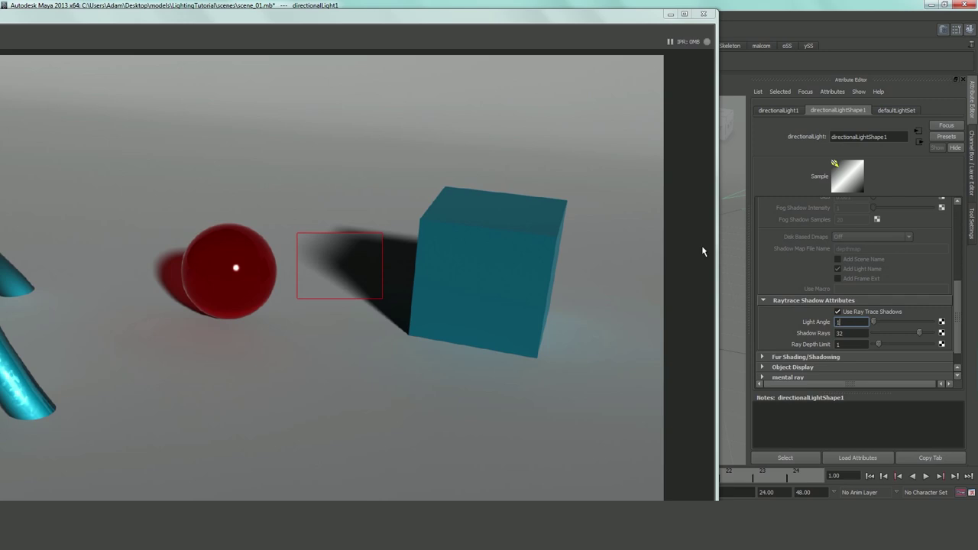
left_click_drag(403, 29, 621, 63)
left_click_drag(37, 47, 134, 51)
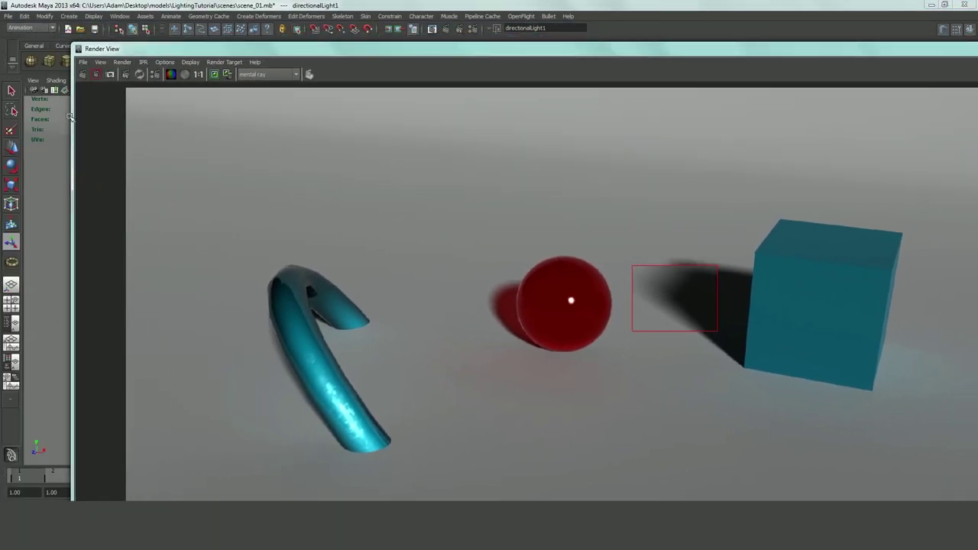
left_click(97, 75)
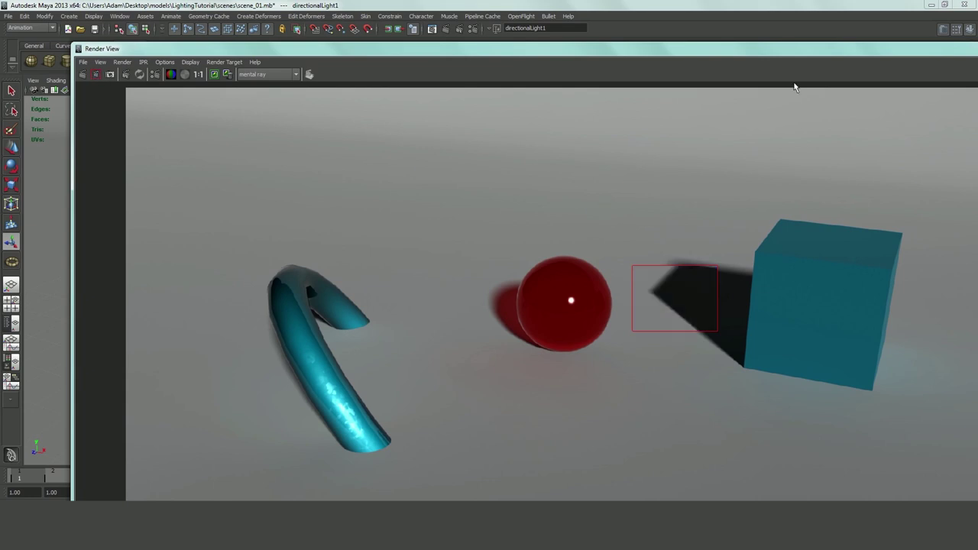
left_click_drag(796, 48, 502, 35)
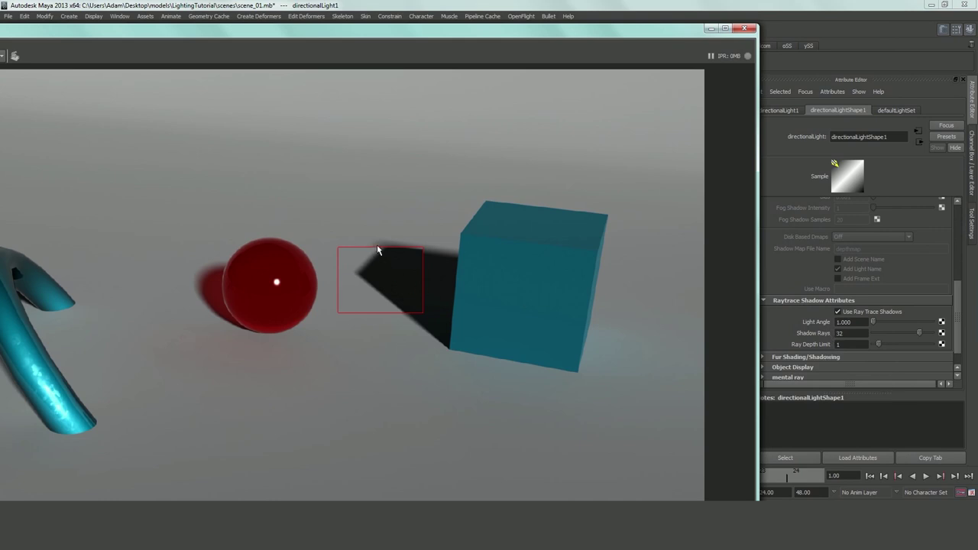
double_click(850, 334)
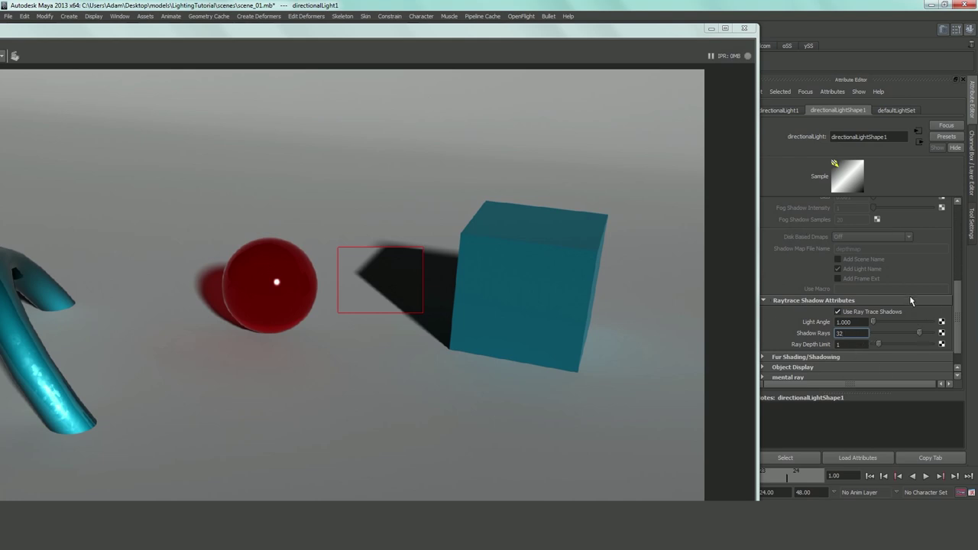
left_click(848, 344)
Step: Close the Render View and reselect the directional light
left_click(747, 29)
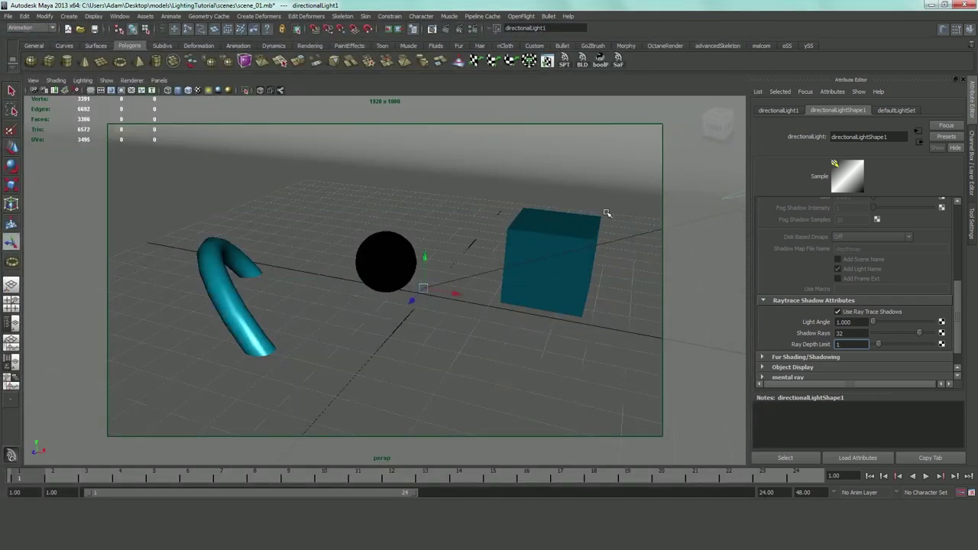
scroll(600, 213, "down", 4)
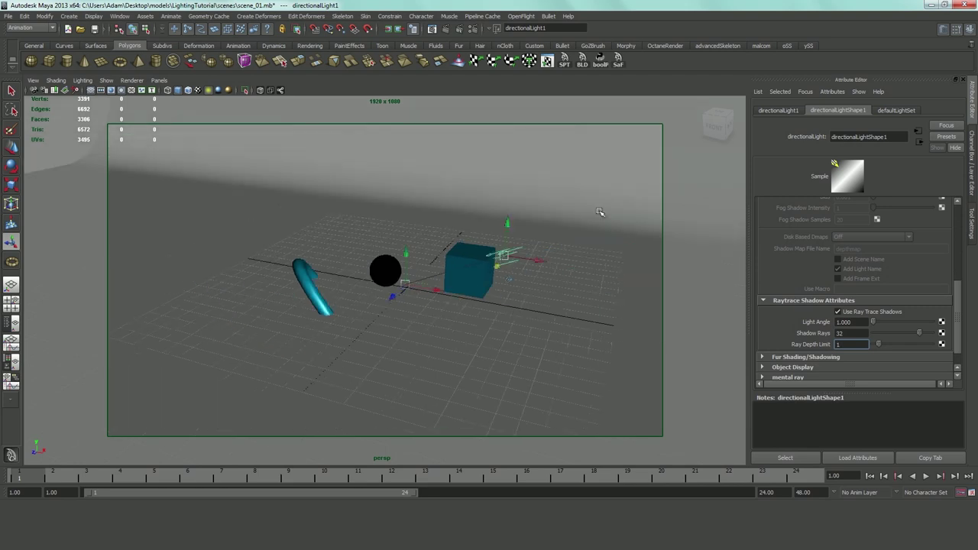
scroll(600, 213, "down", 2)
left_click(476, 266)
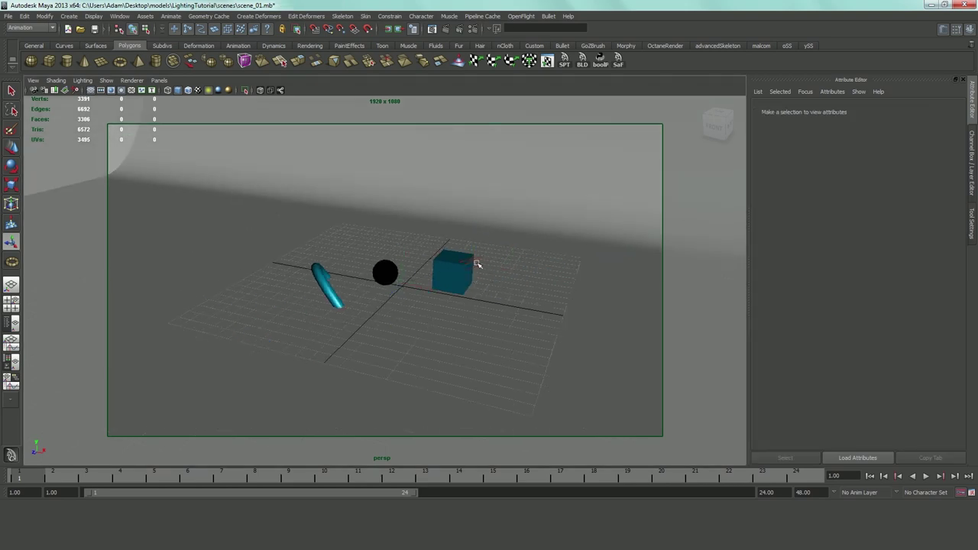
left_click(476, 263)
scroll(420, 238, "up", 3)
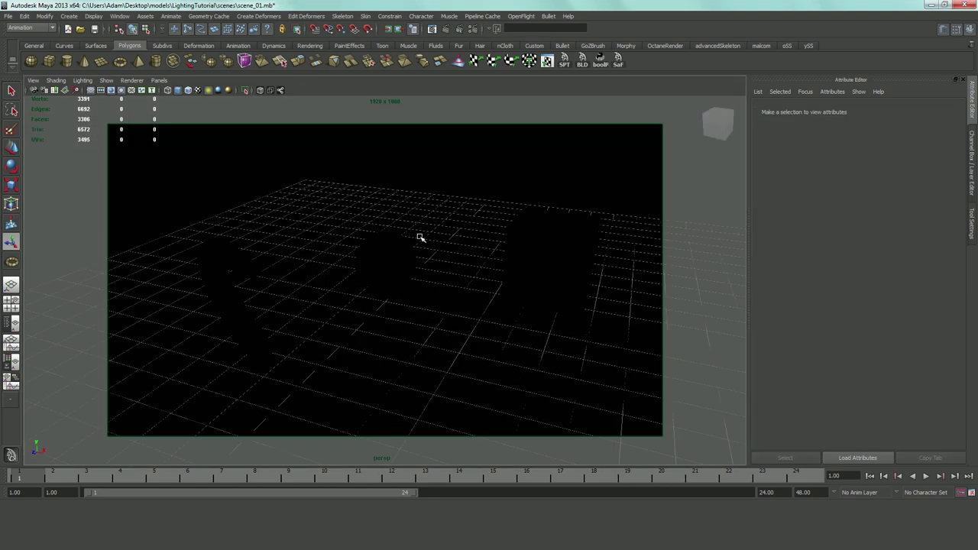
Step: Add a point light, move it left toward the sphere, and render the frame in mental ray
left_click(77, 18)
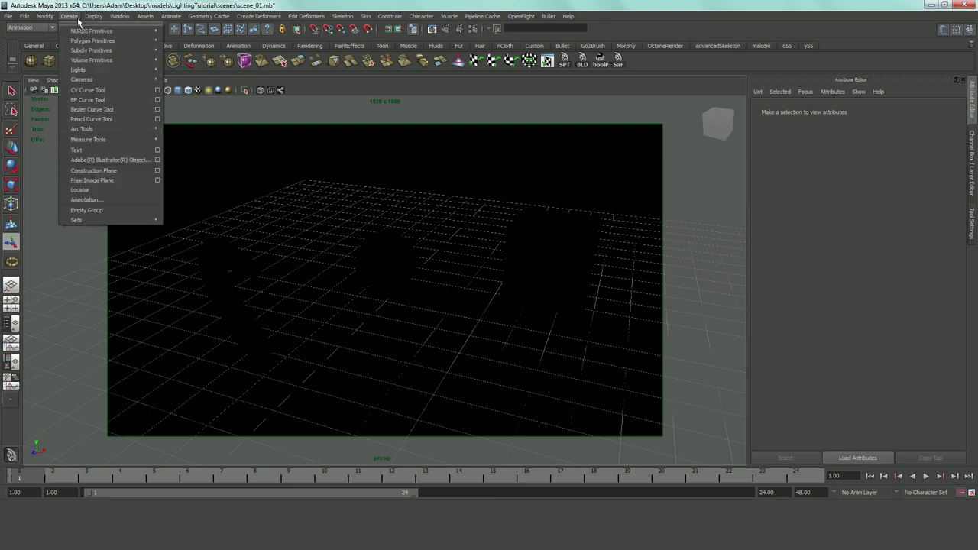
mouse_move(143, 70)
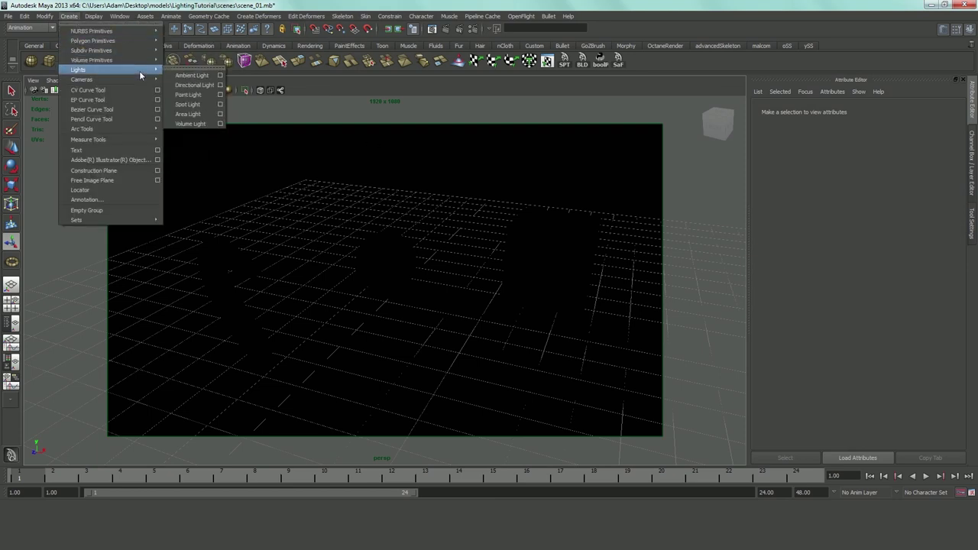
left_click(190, 95)
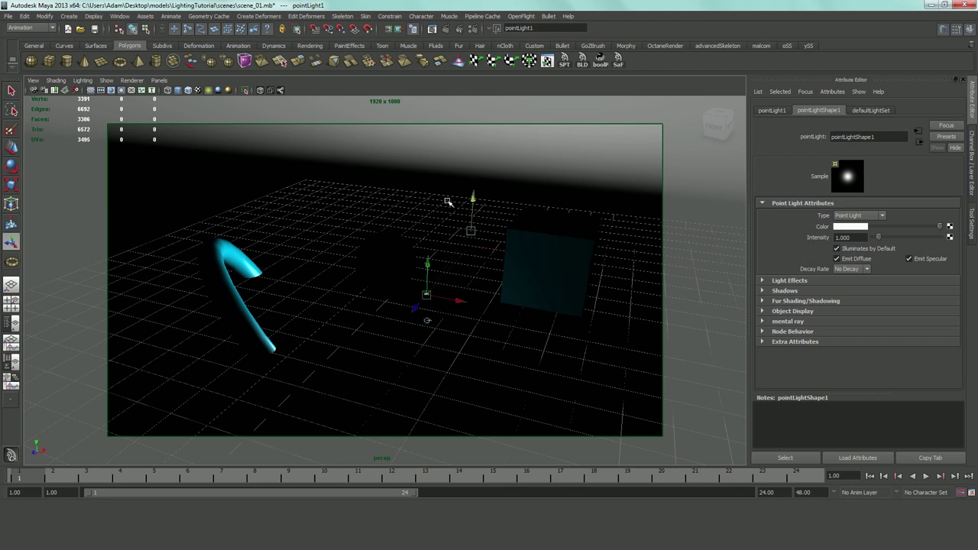
left_click_drag(475, 195, 377, 194)
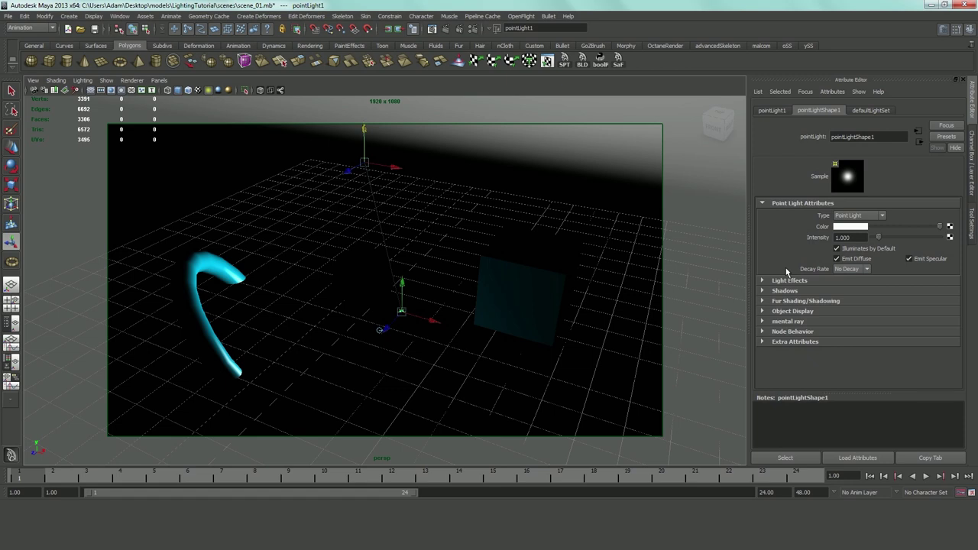
left_click(447, 31)
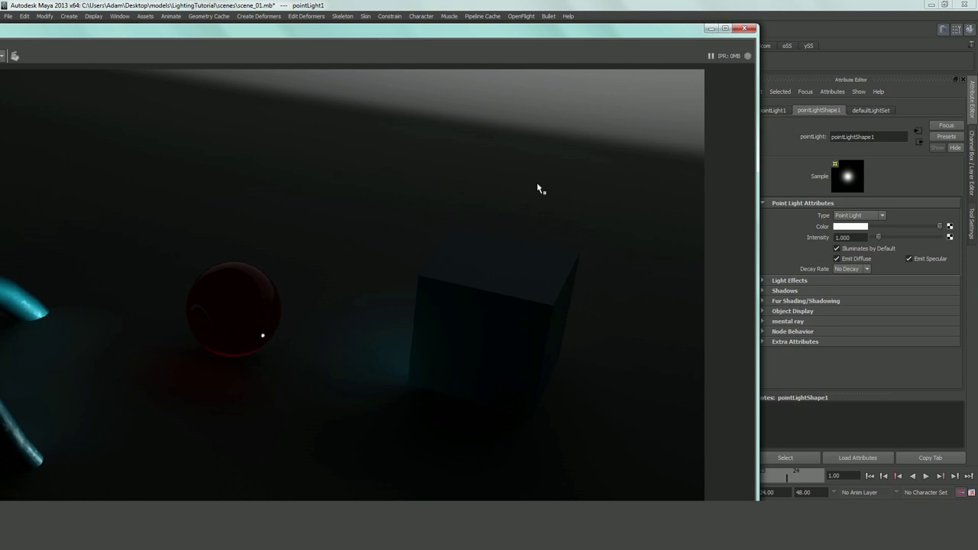
left_click_drag(596, 32, 787, 4)
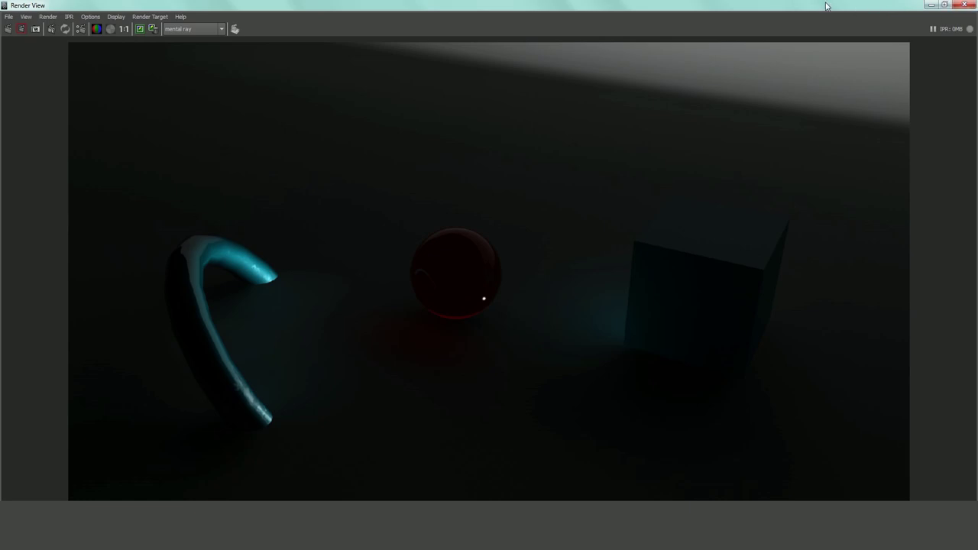
left_click_drag(825, 9, 495, 31)
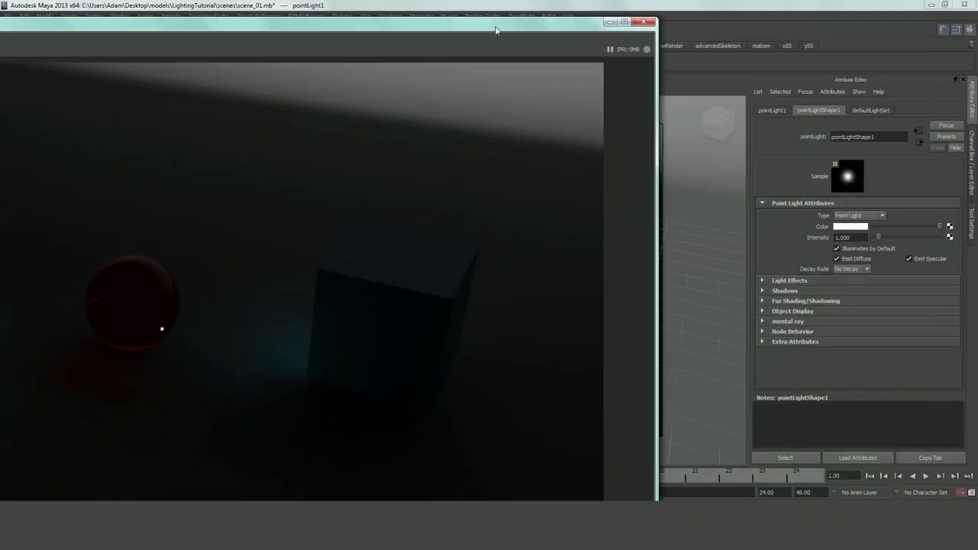
left_click(862, 236)
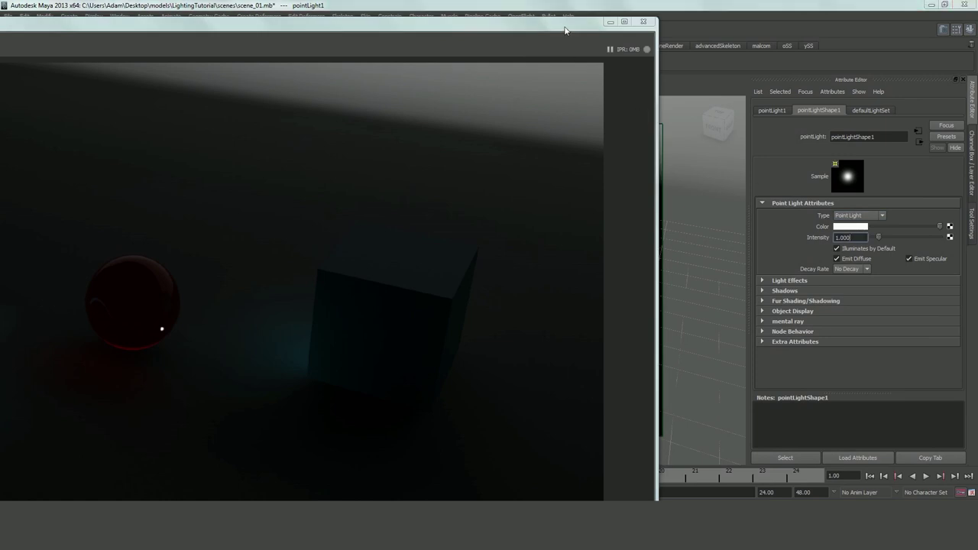
left_click_drag(566, 30, 699, 19)
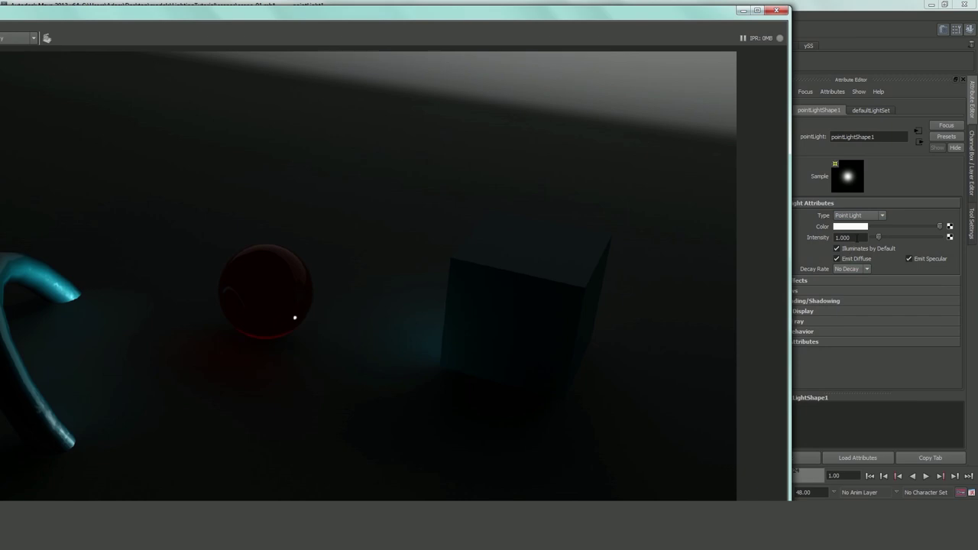
Step: Set the point light's intensity to 5 and render a region around the red sphere
left_click(850, 238)
double_click(844, 237)
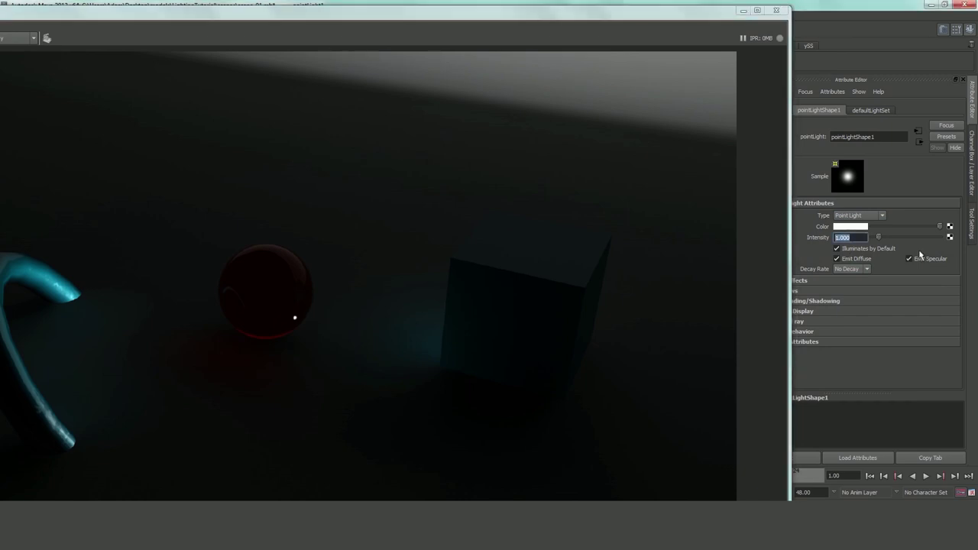
type("5")
key("Return")
left_click_drag(99, 206, 481, 408)
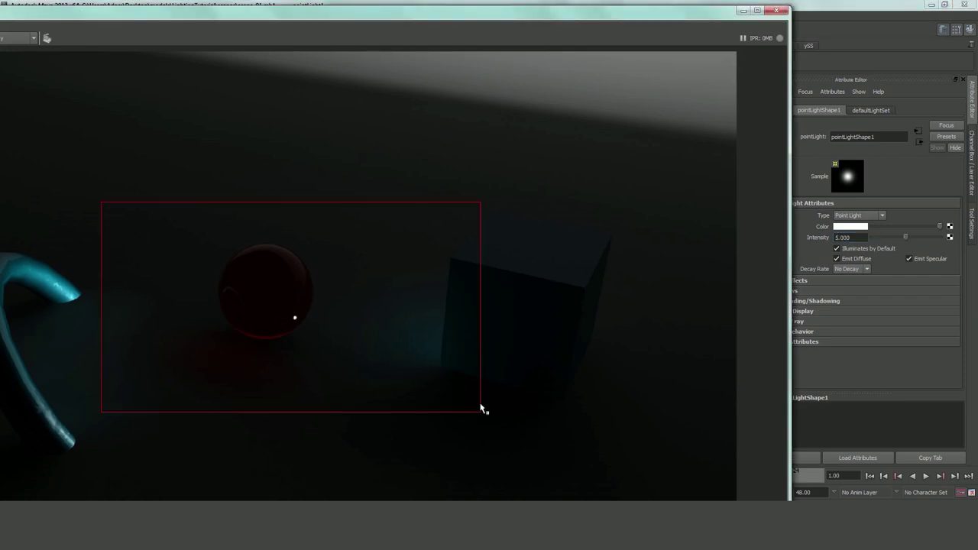
left_click_drag(98, 20, 2, 65)
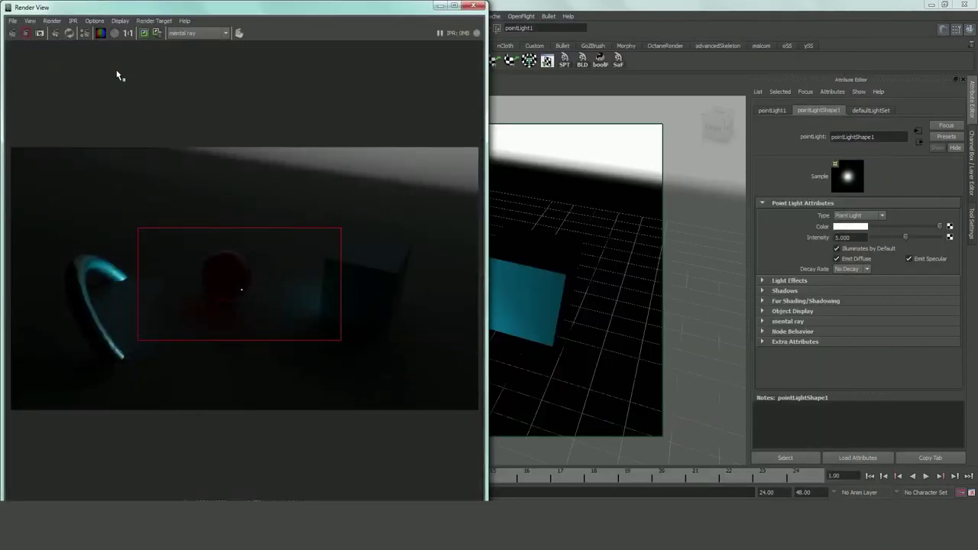
left_click(26, 33)
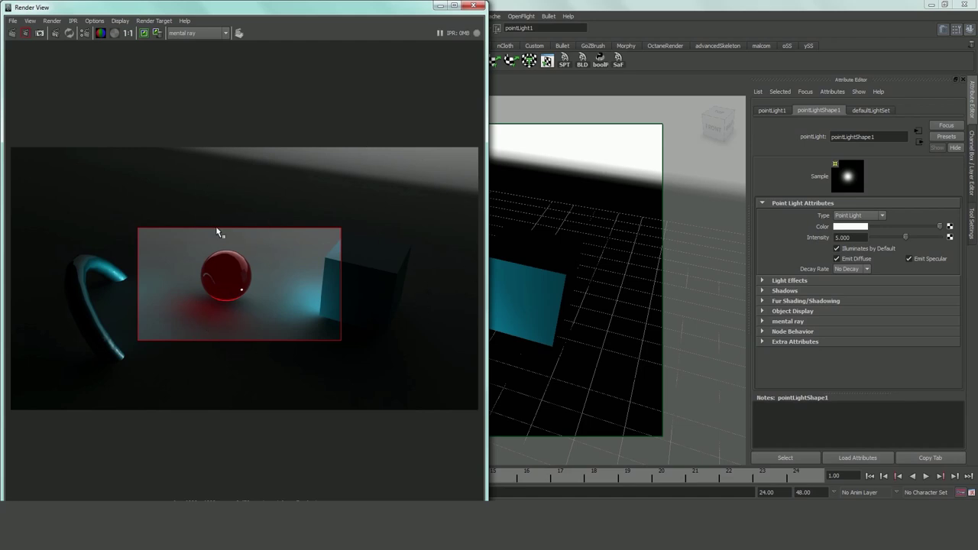
Step: Set Decay Rate to Linear and lower the point light toward the ground
left_click(845, 271)
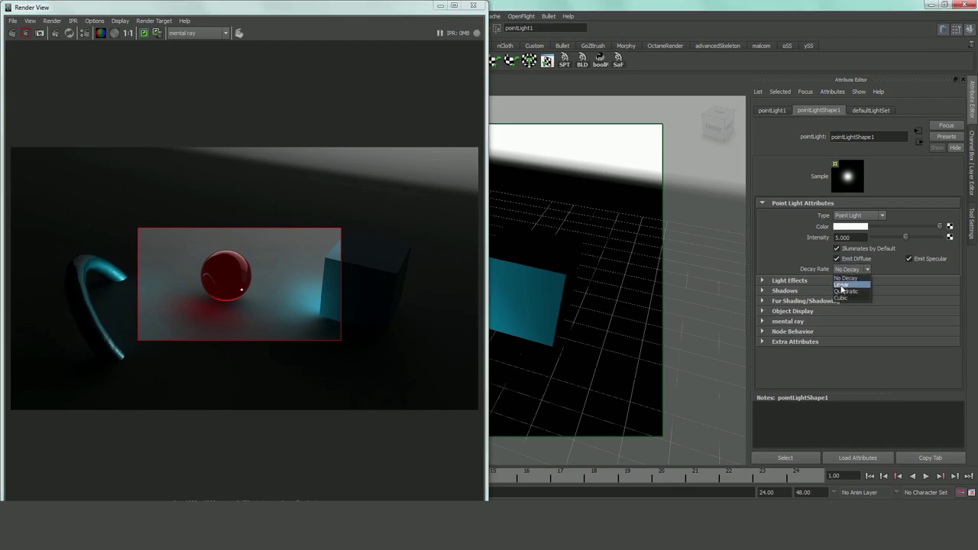
left_click(843, 285)
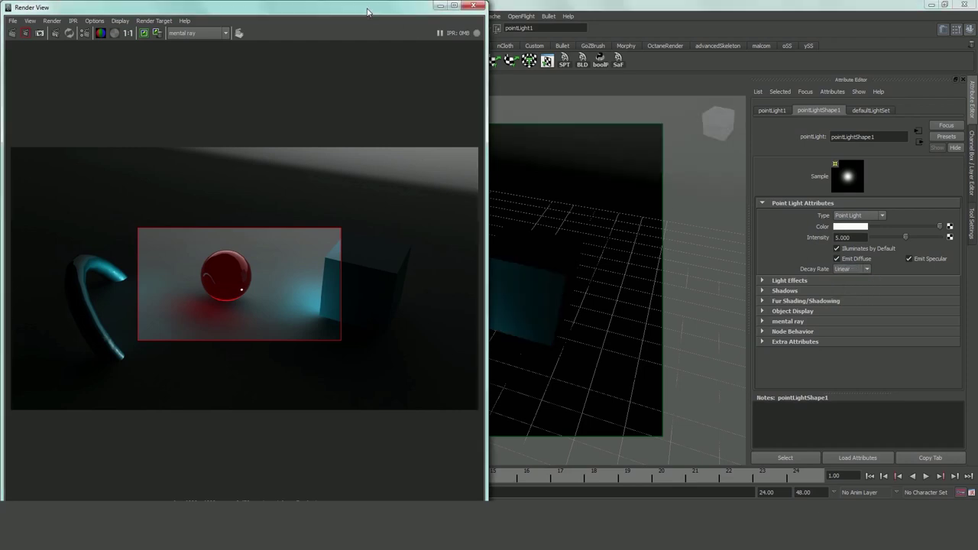
left_click_drag(367, 13, 51, 311)
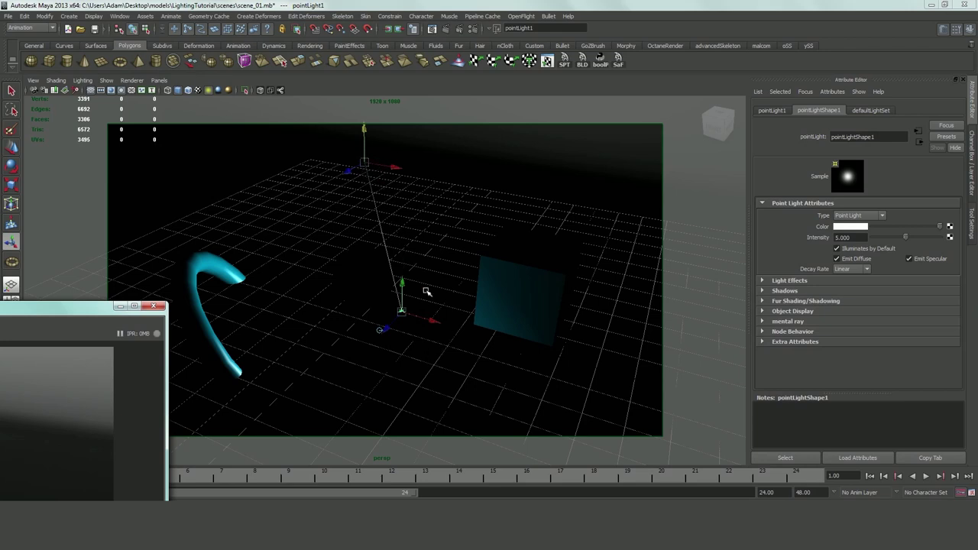
left_click_drag(364, 132, 382, 256)
left_click_drag(445, 177, 413, 257)
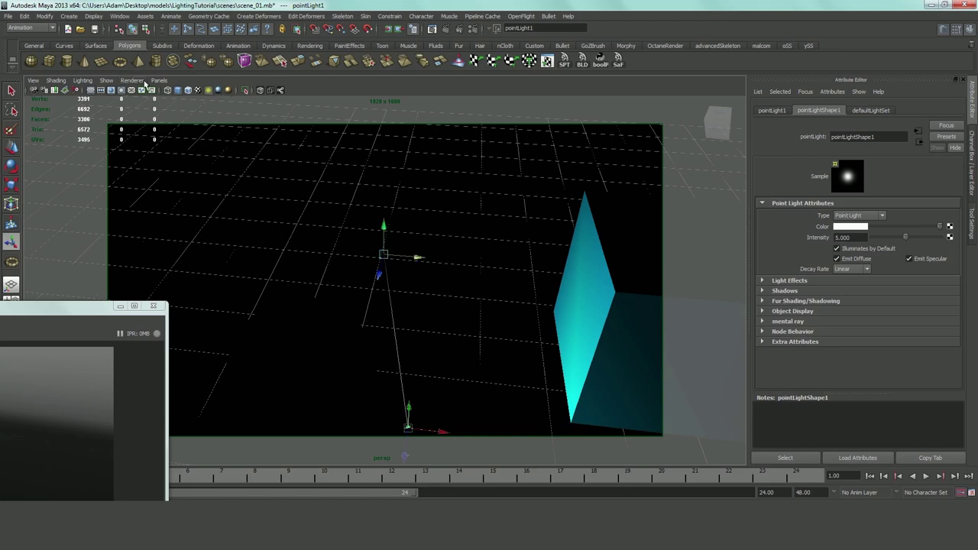
left_click(134, 305)
double_click(535, 87)
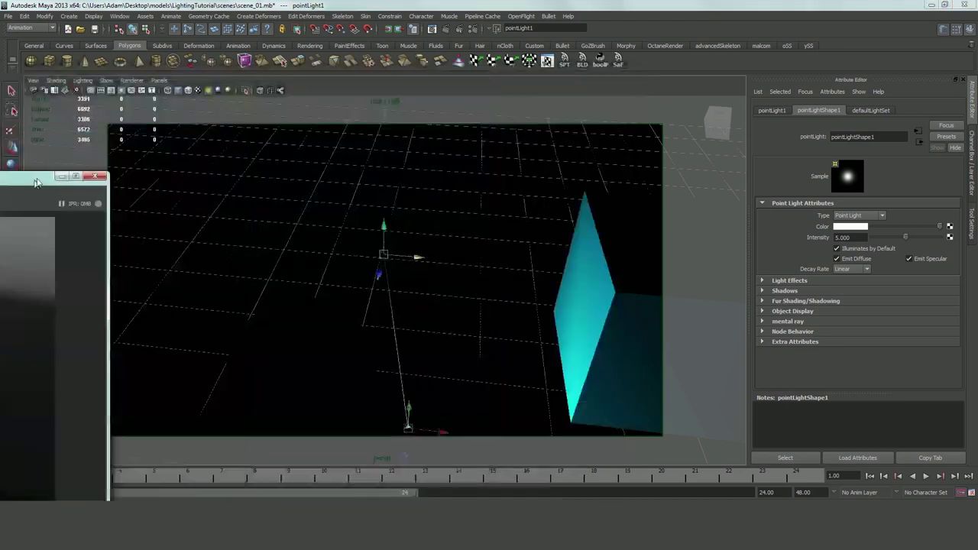
Step: Dock the Render View on the right and redo the render with the lowered point light
key("super+Right")
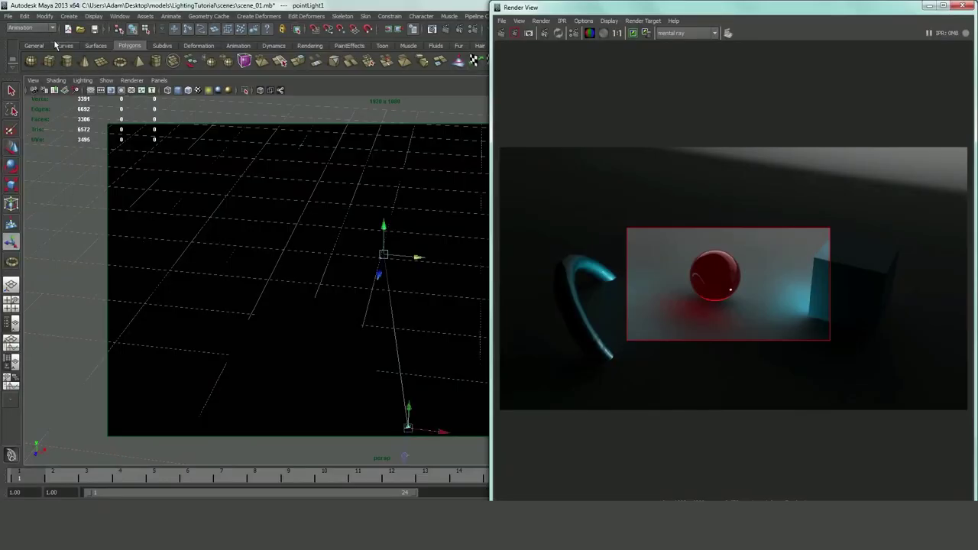
left_click(503, 33)
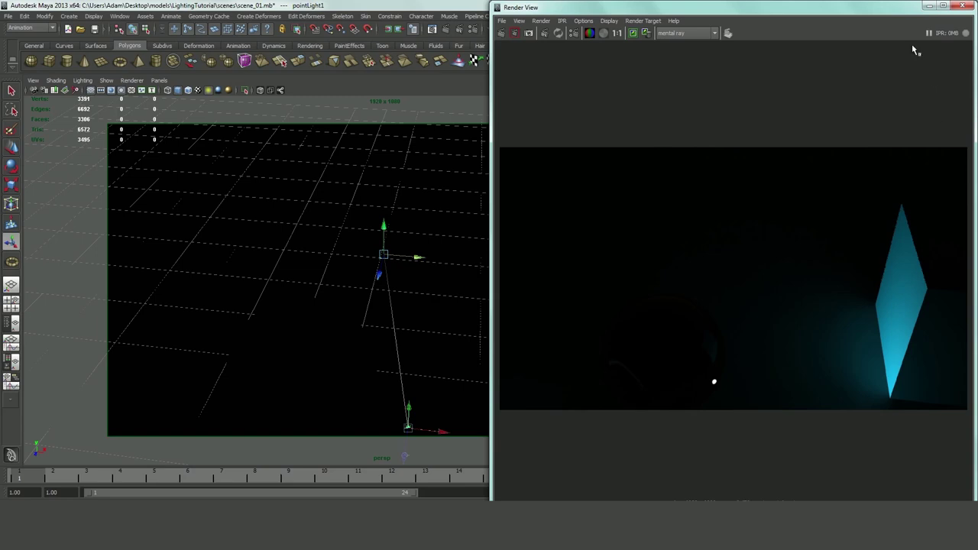
left_click_drag(892, 11, 139, 107)
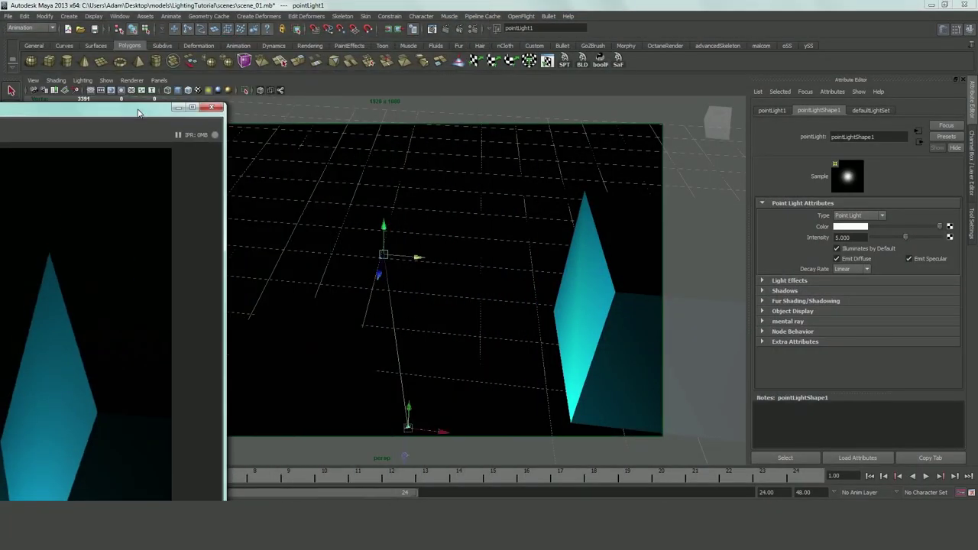
left_click(843, 269)
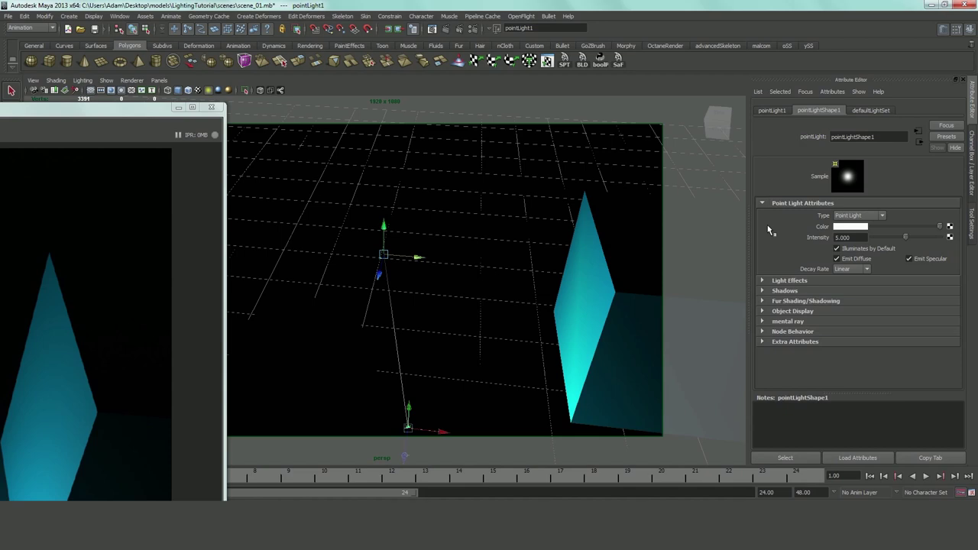
left_click(858, 270)
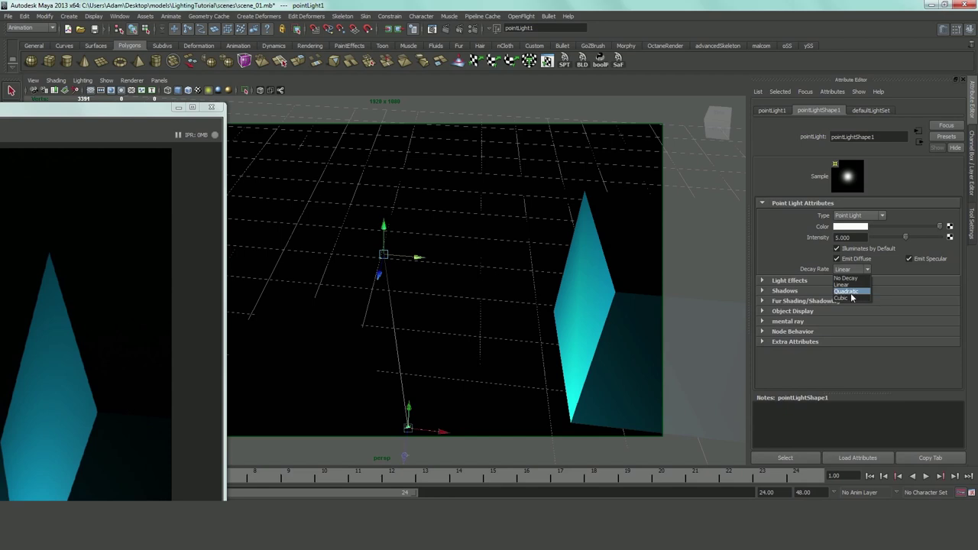
left_click(852, 291)
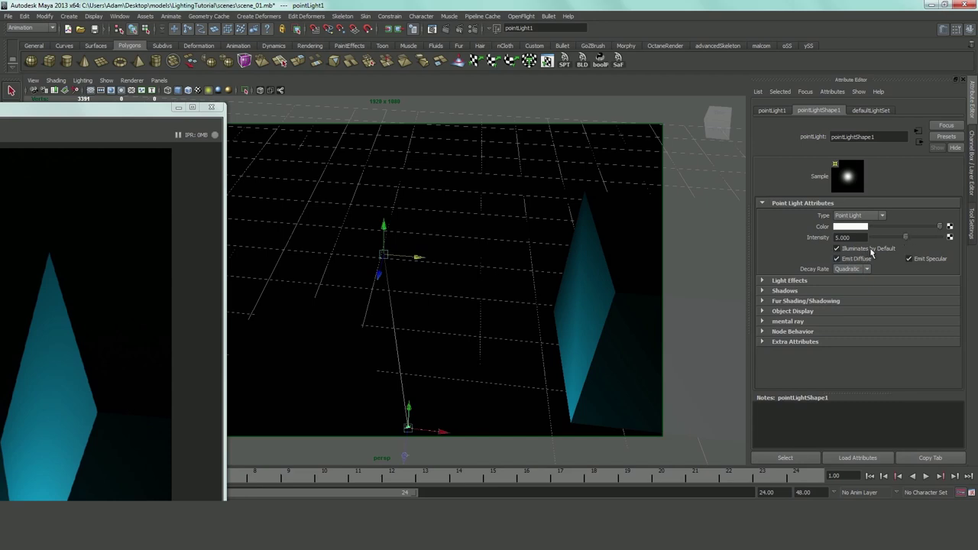
left_click(862, 269)
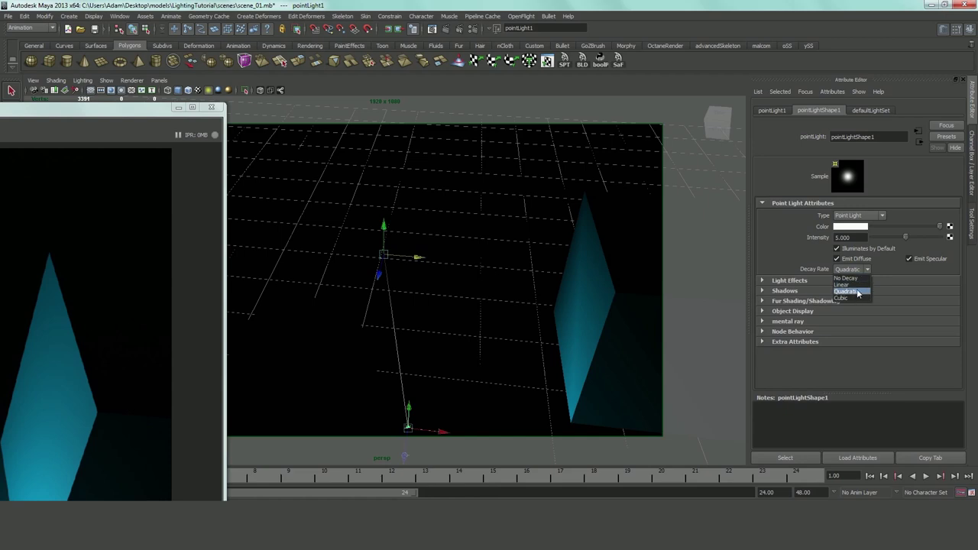
left_click(856, 292)
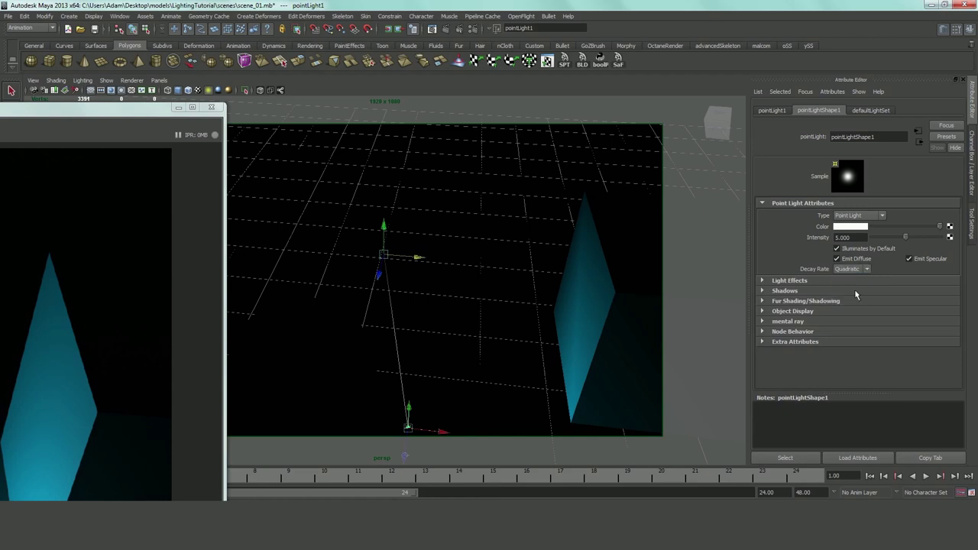
left_click(856, 237)
left_click_drag(399, 208, 415, 212, "alt")
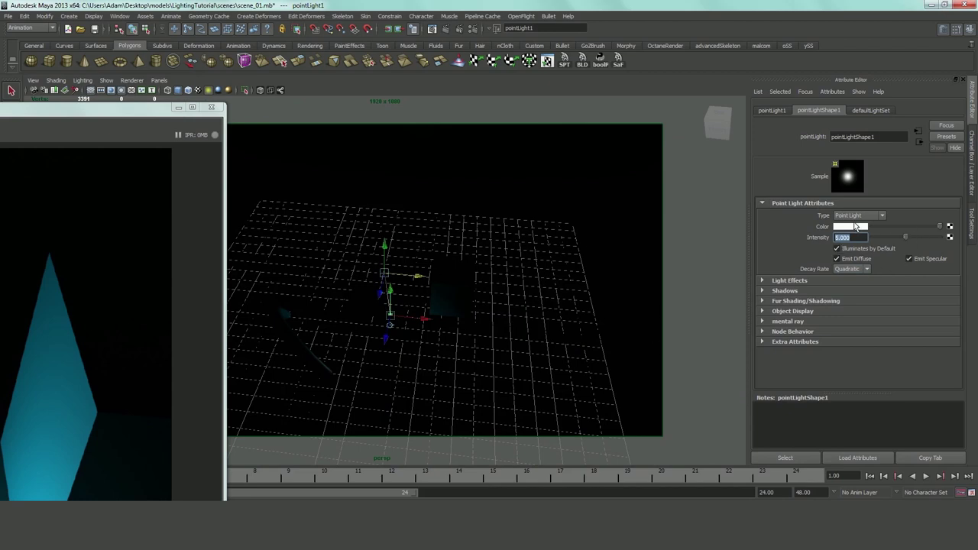
left_click(851, 269)
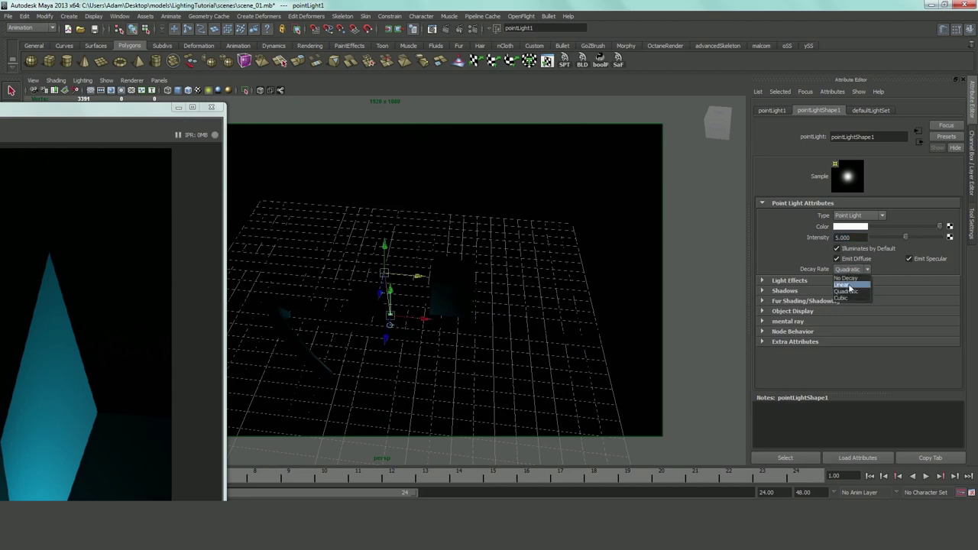
left_click(849, 286)
left_click_drag(377, 222, 401, 295, "alt")
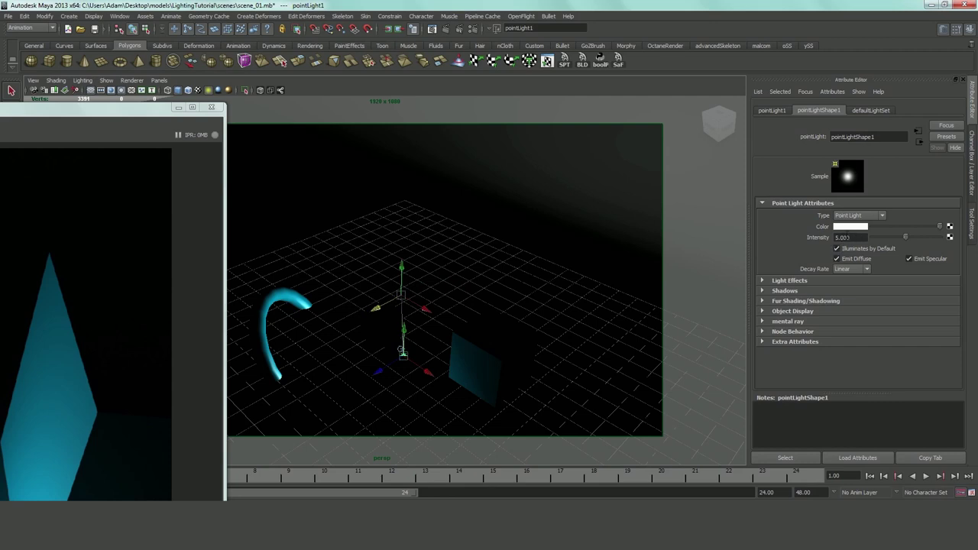
Step: Raise pointLight1's intensity to 15
left_click(859, 238)
type("10")
key("Return")
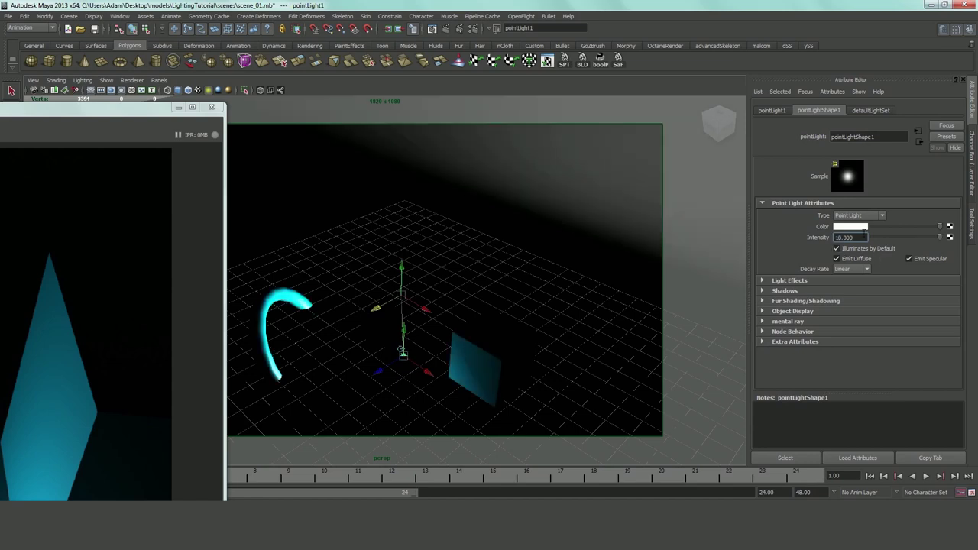
type("15")
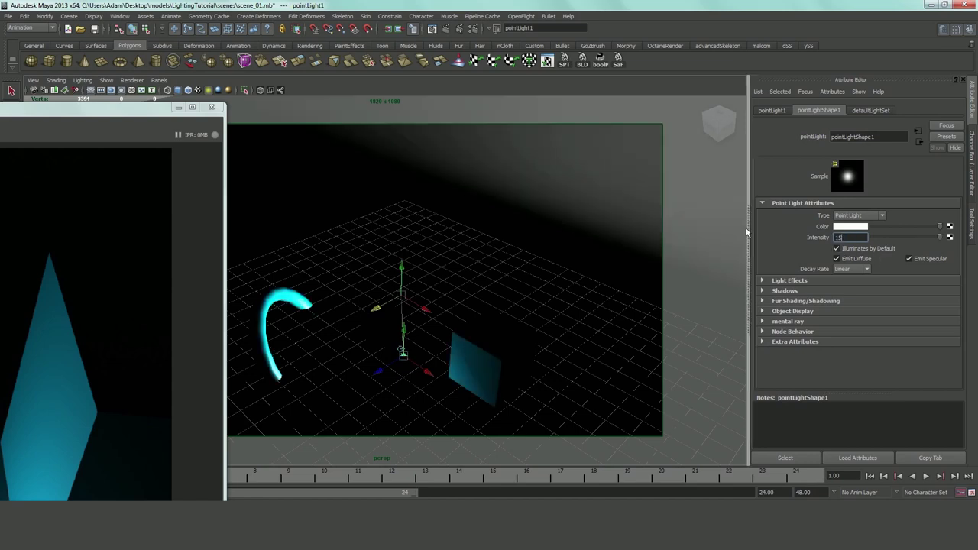
key("Return")
Step: Move the point light higher above the scene, keeping Linear decay
left_click_drag(471, 300, 496, 295, "alt")
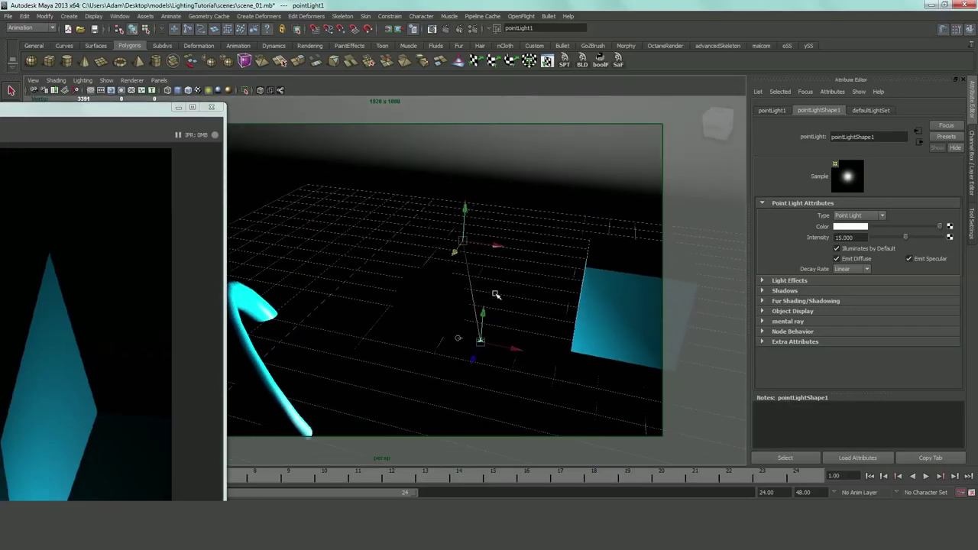
left_click_drag(465, 208, 466, 192)
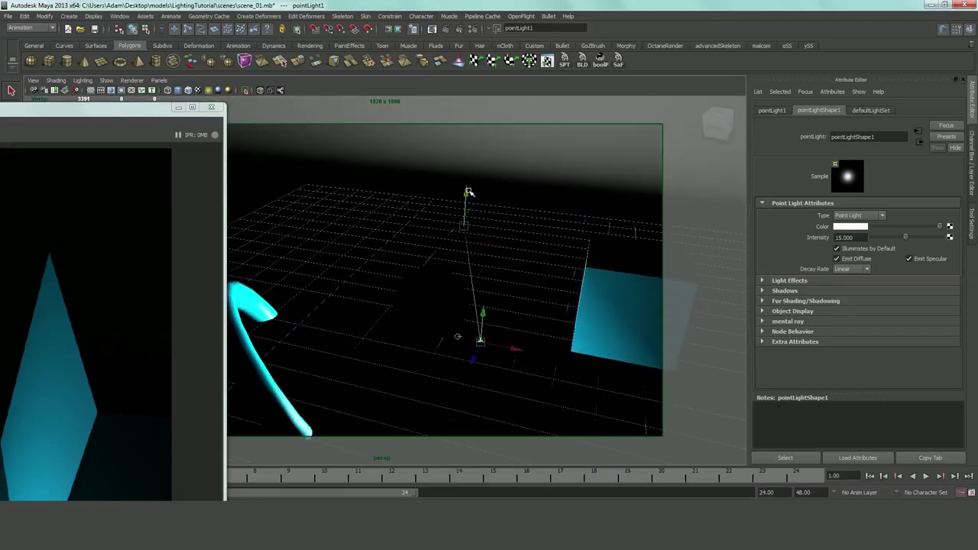
left_click(860, 269)
left_click(846, 285)
Step: Render the scene again with the brighter, raised point light
left_click_drag(145, 113, 1, 150)
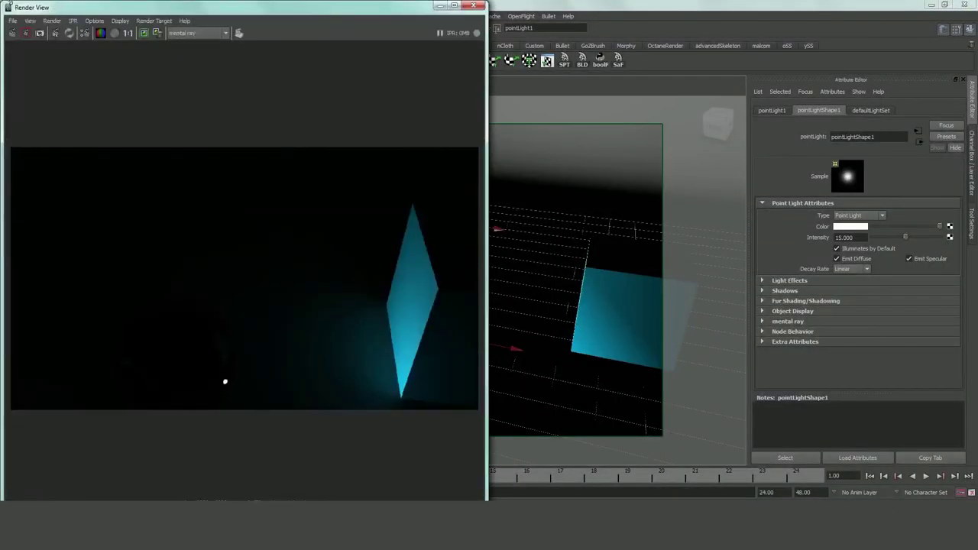
left_click(12, 33)
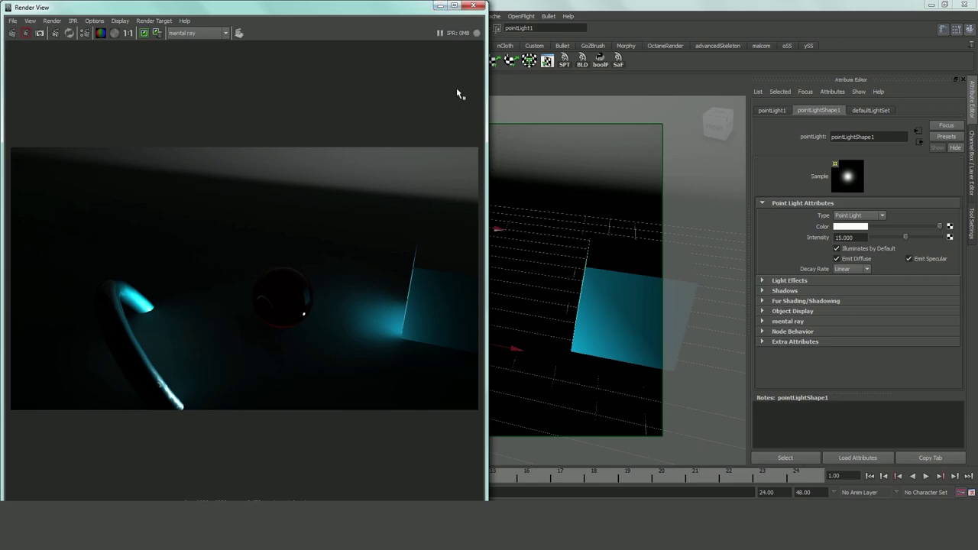
left_click_drag(415, 9, 193, 93)
left_click_drag(260, 90, 191, 69)
Step: Create a new spot light in the scene
left_click(481, 248)
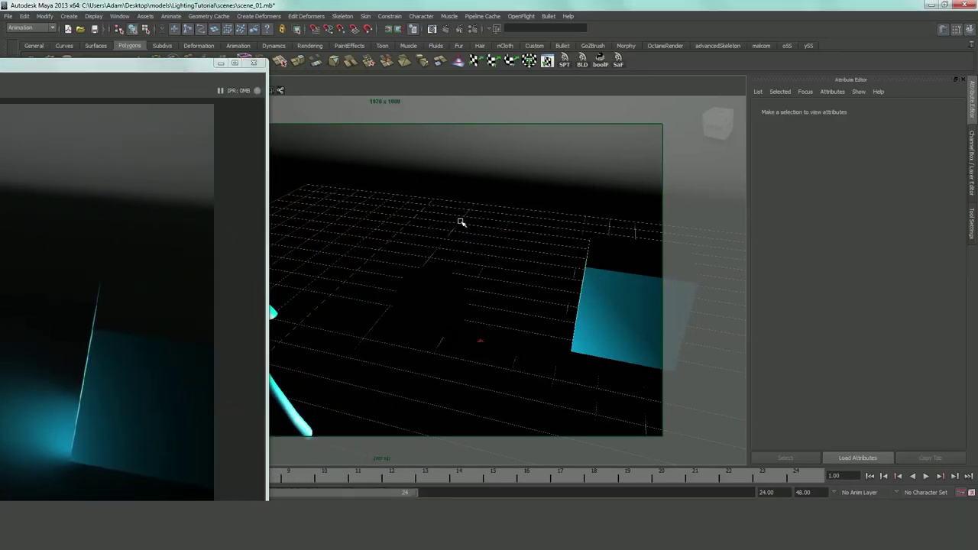
left_click(480, 342)
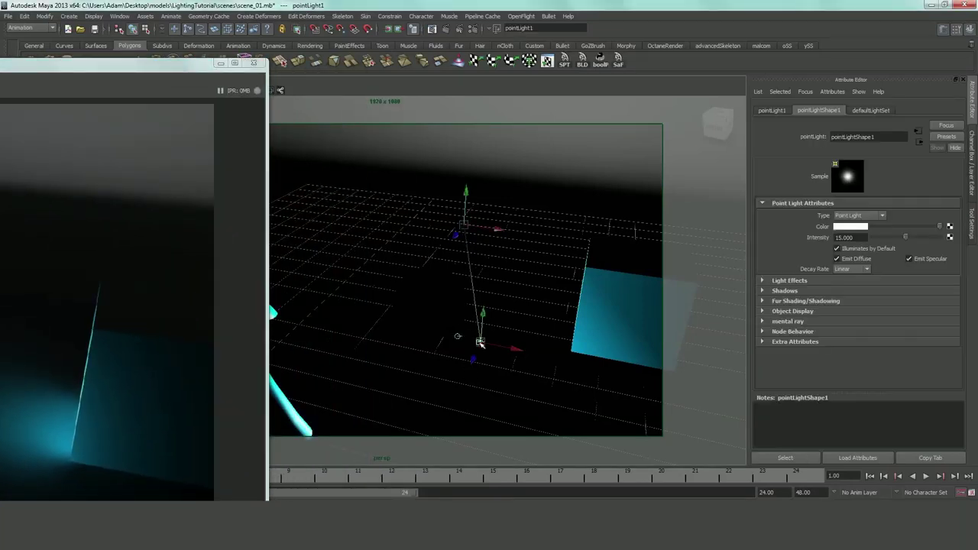
left_click(508, 287)
left_click_drag(206, 73, 37, 275)
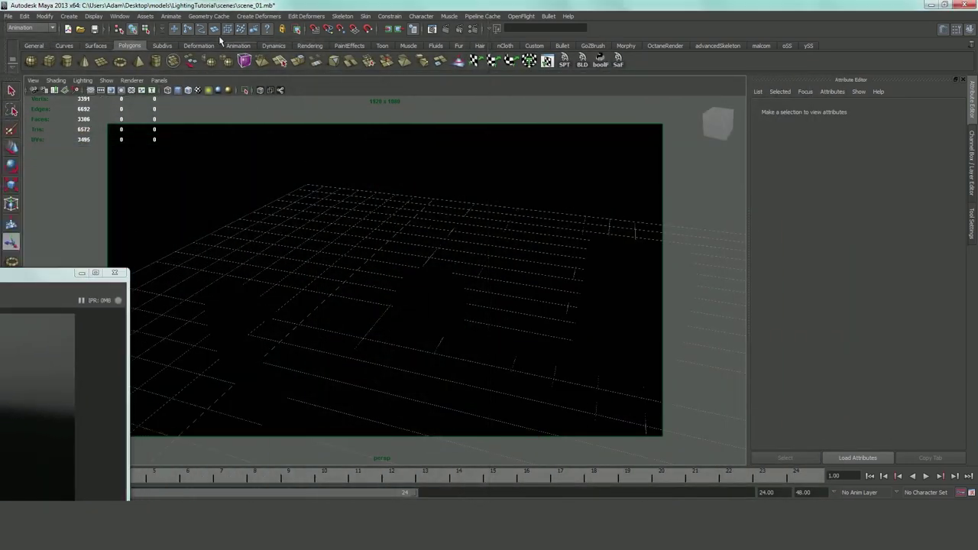
left_click(75, 17)
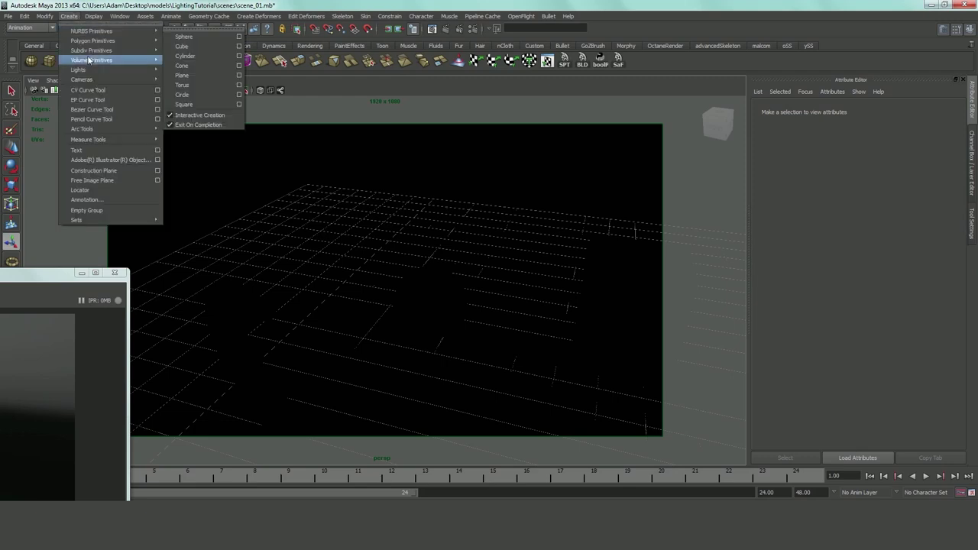
mouse_move(152, 69)
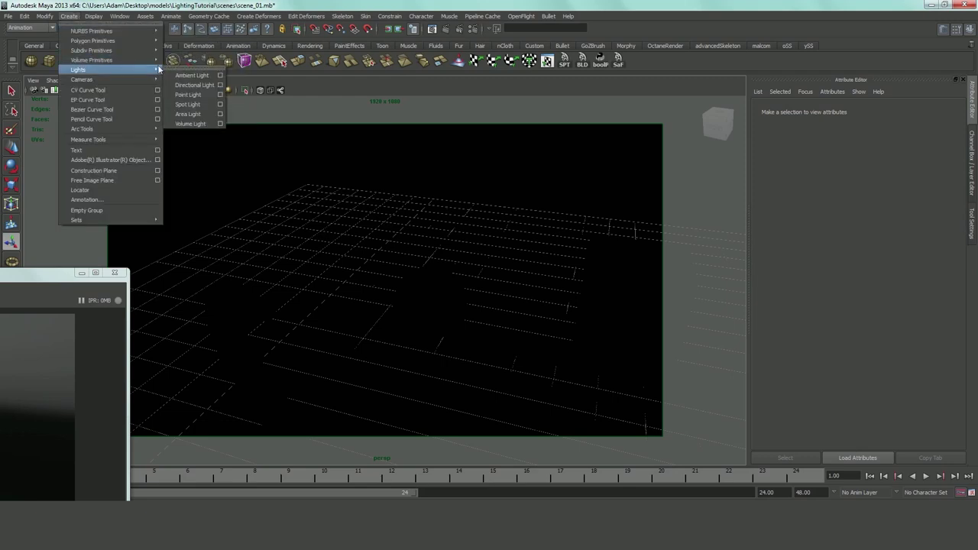
left_click(187, 105)
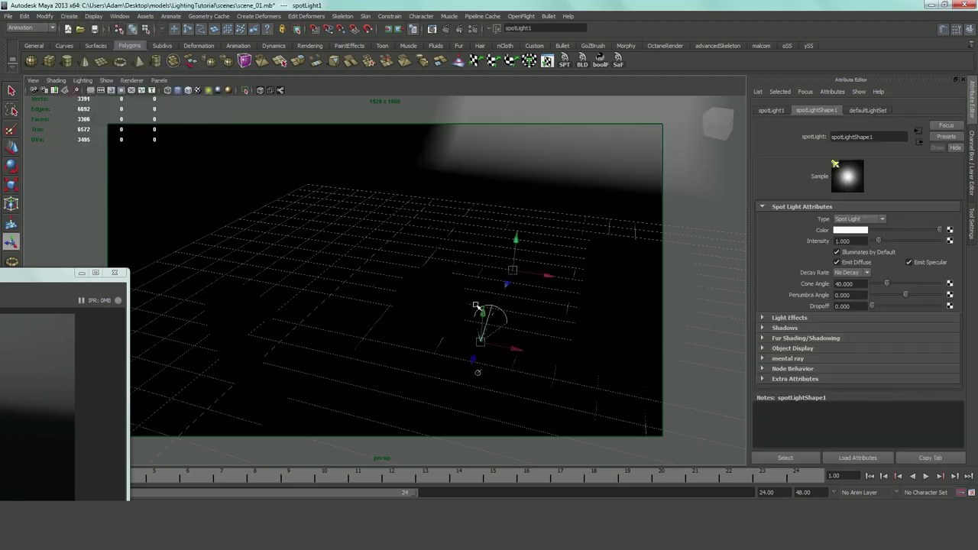
Step: Aim the spotlight across the sphere and cube and switch the viewport to lit shading
left_click_drag(479, 328, 275, 310, "alt")
left_click_drag(513, 219, 426, 236)
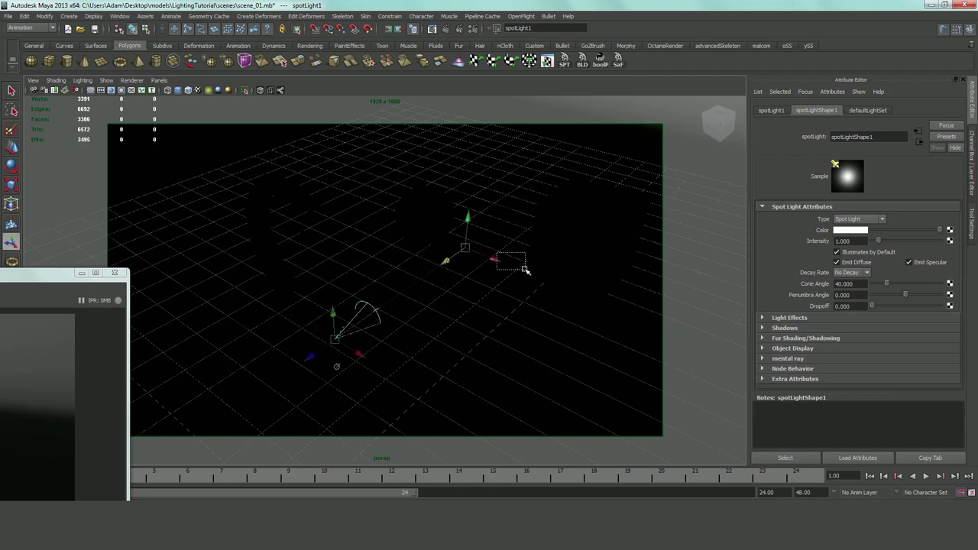
left_click(445, 235)
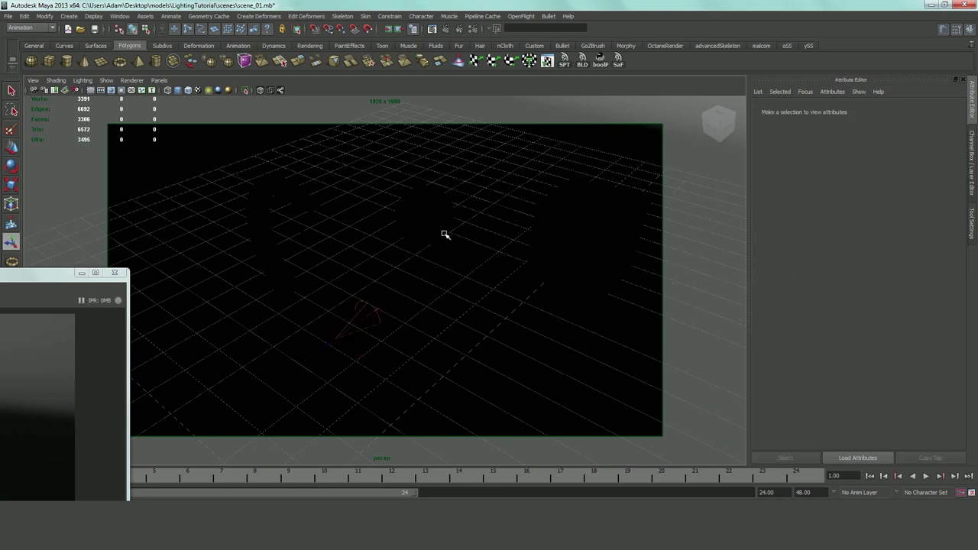
left_click(368, 311)
left_click_drag(493, 261, 454, 245)
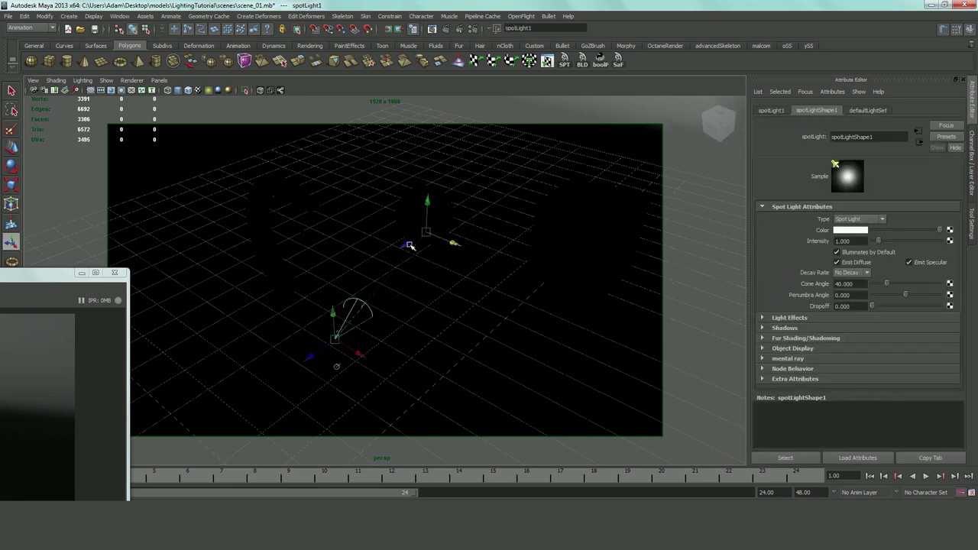
left_click_drag(532, 241, 520, 270, "alt")
key("7")
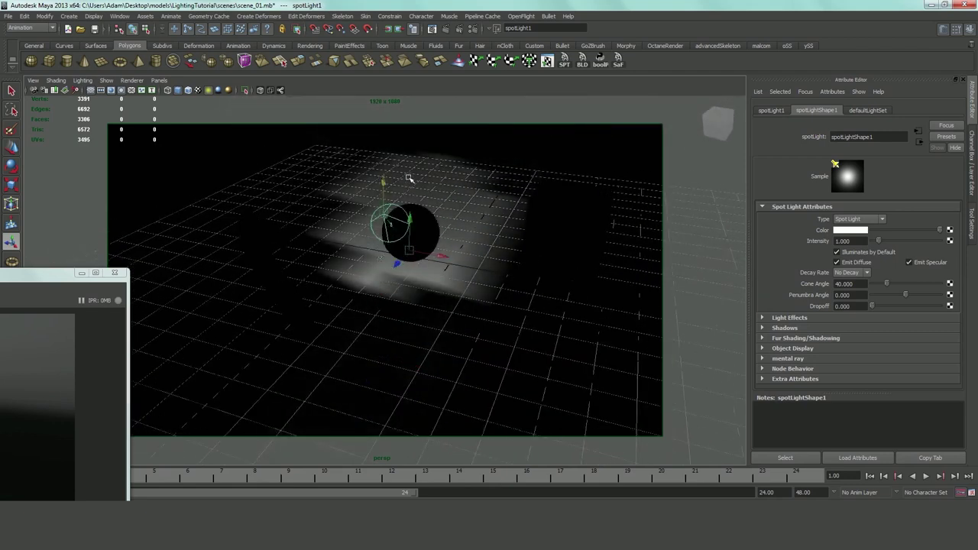
Step: Move the spotlight up and to the left beside the scene
left_click_drag(397, 306, 547, 136, "alt")
left_click_drag(385, 251, 310, 356, "alt")
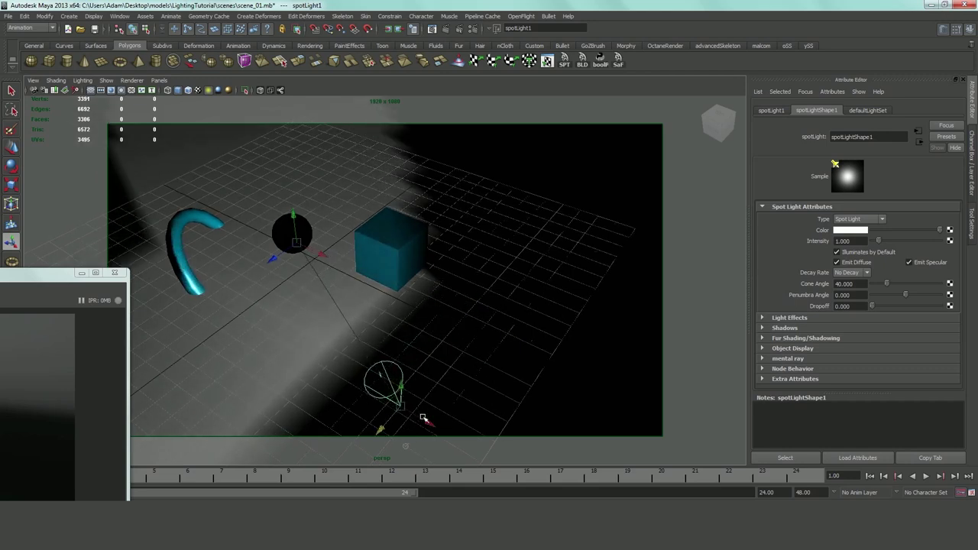
middle_click_drag(425, 421, 275, 352)
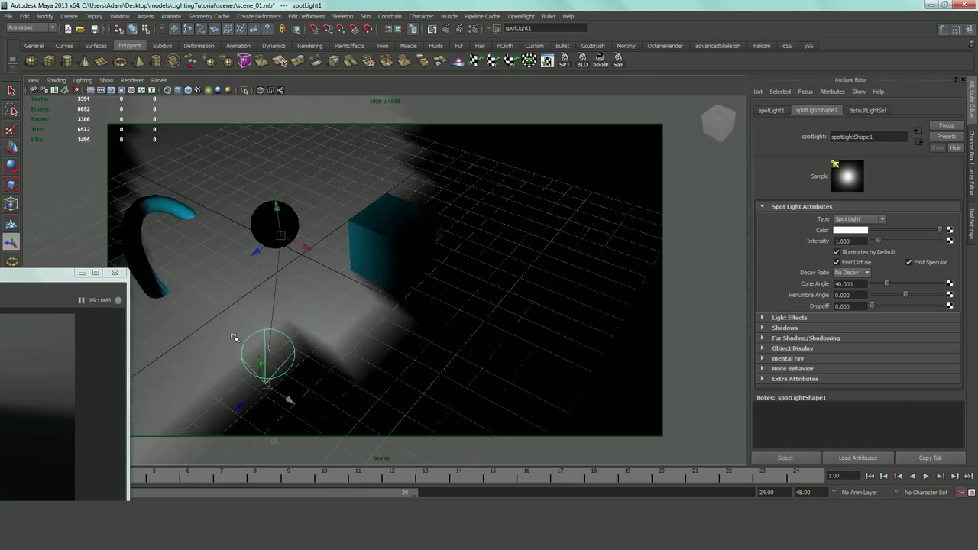
left_click_drag(275, 351, 535, 298, "alt")
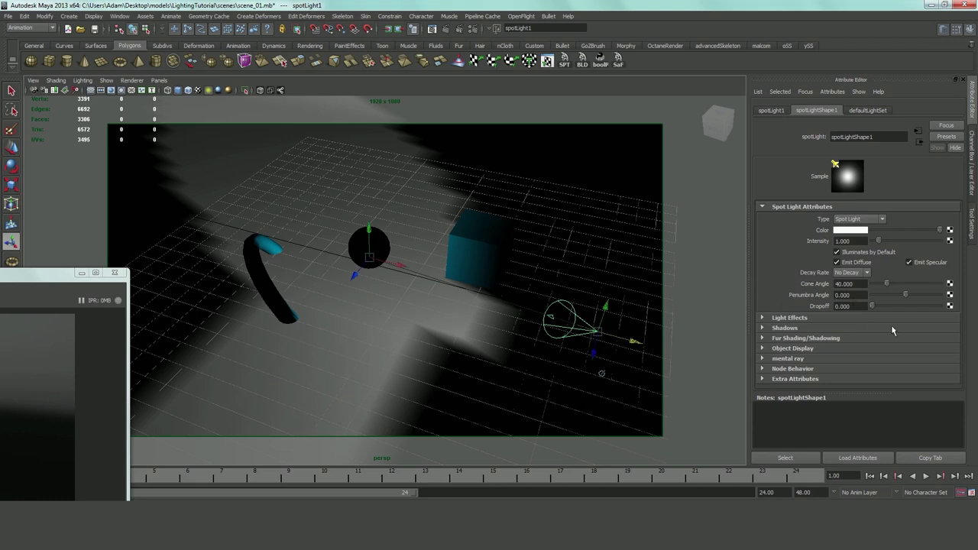
left_click_drag(23, 276, 3, 128)
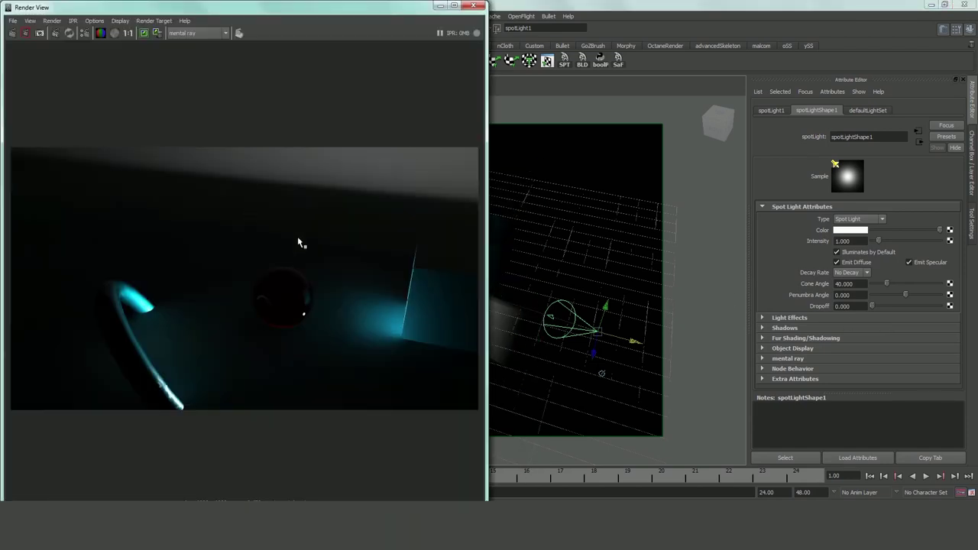
Step: Re-render the scene in mental ray lit by spotLight1, then return to the main window
left_click(24, 33)
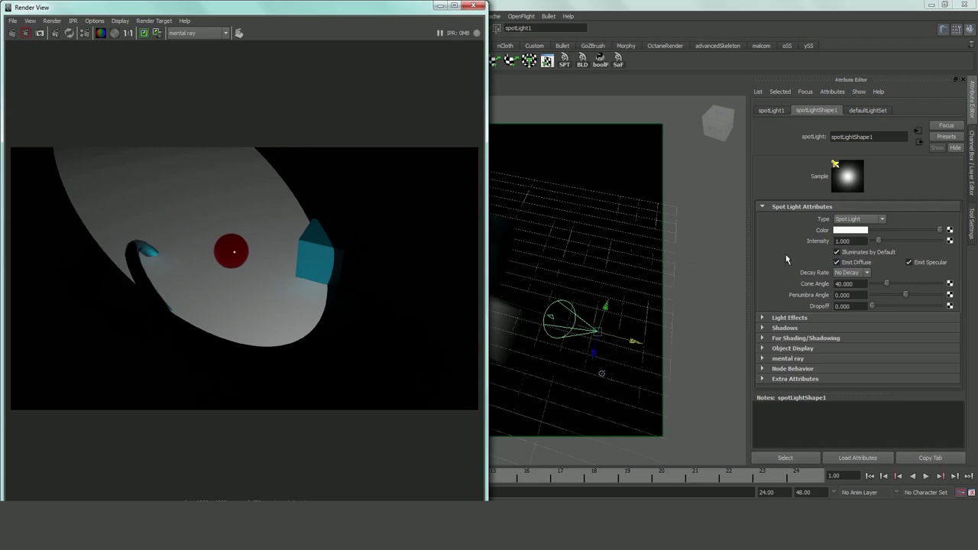
left_click(821, 261)
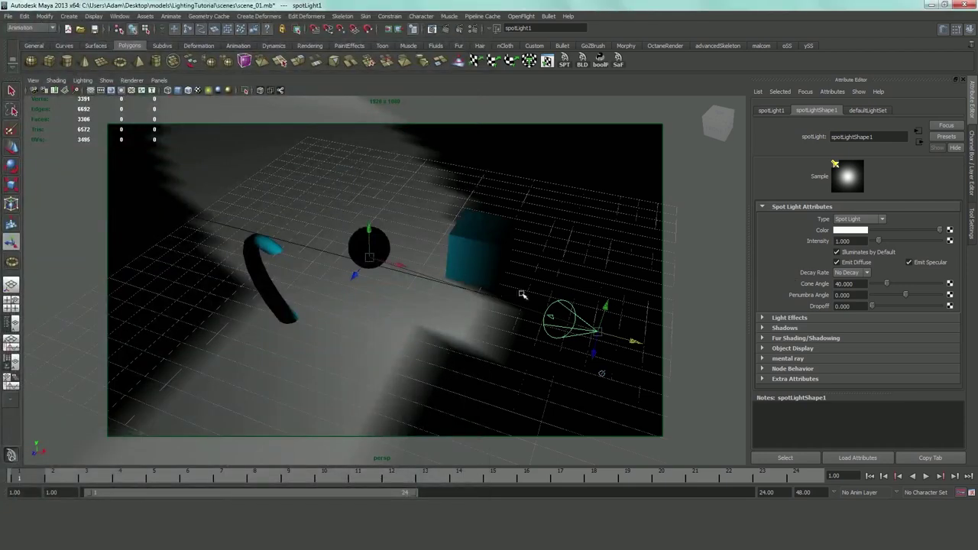
Step: Widen spotLight1's cone angle, trying 140 before settling on 80, and reopen the render window
left_click_drag(892, 286, 908, 282)
left_click_drag(522, 277, 544, 277, "alt")
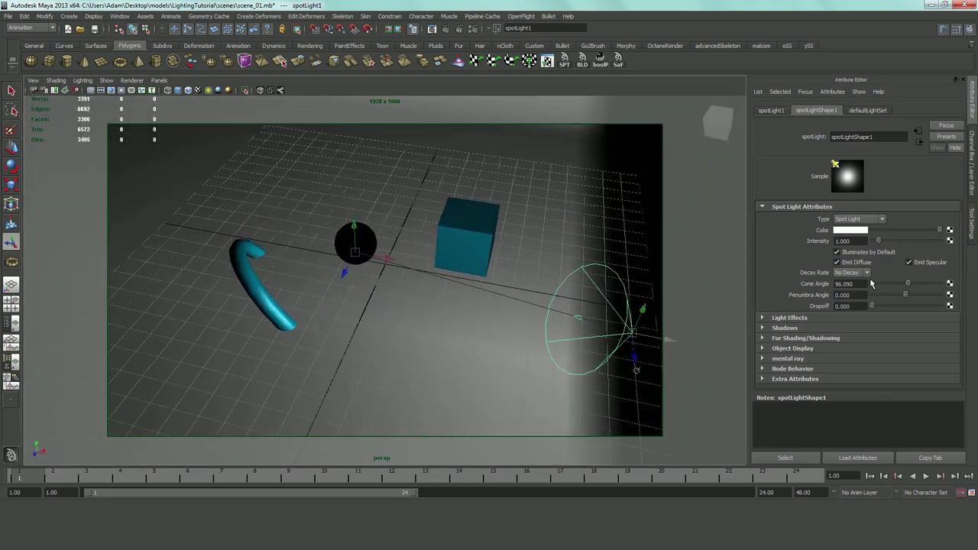
left_click(846, 283)
type("8")
type("140")
key("Return")
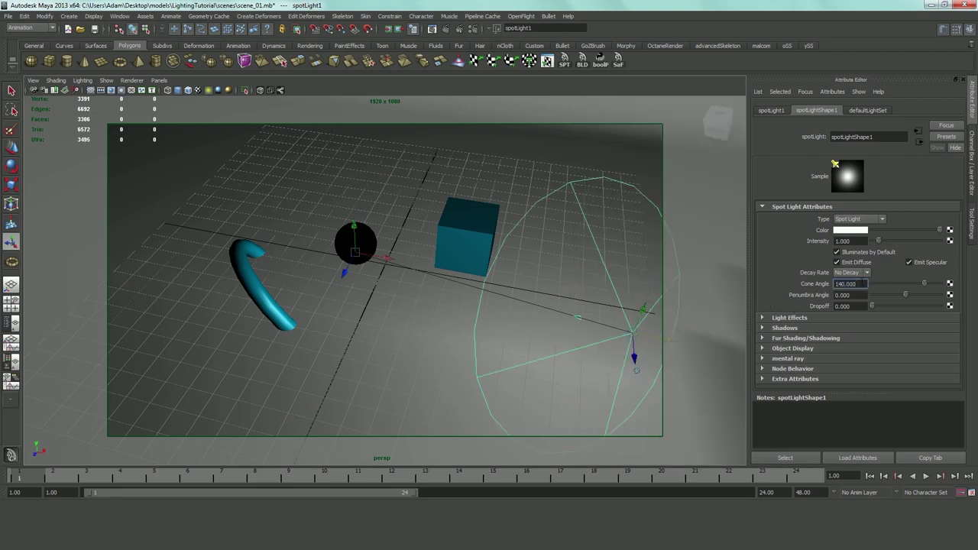
left_click_drag(863, 283, 795, 286)
type("80")
key("Tab")
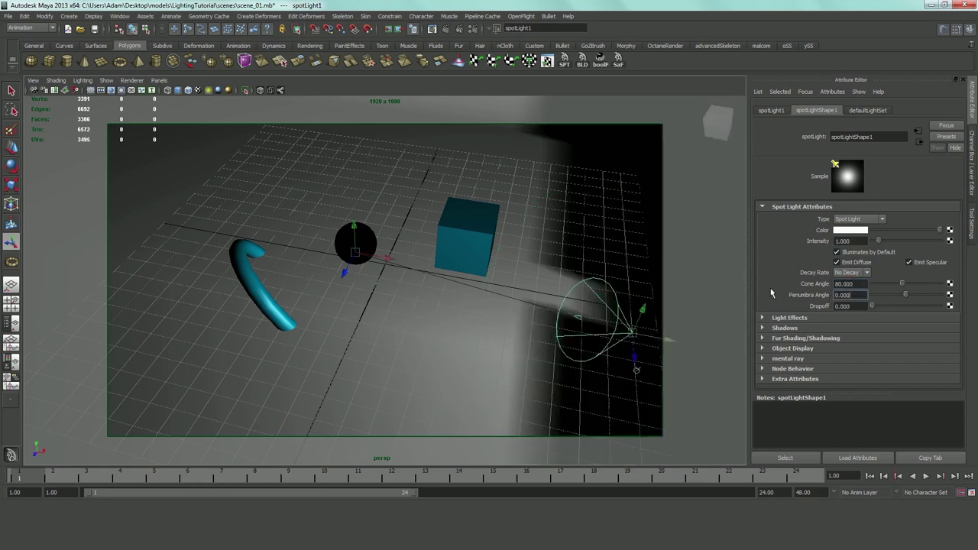
left_click(404, 86)
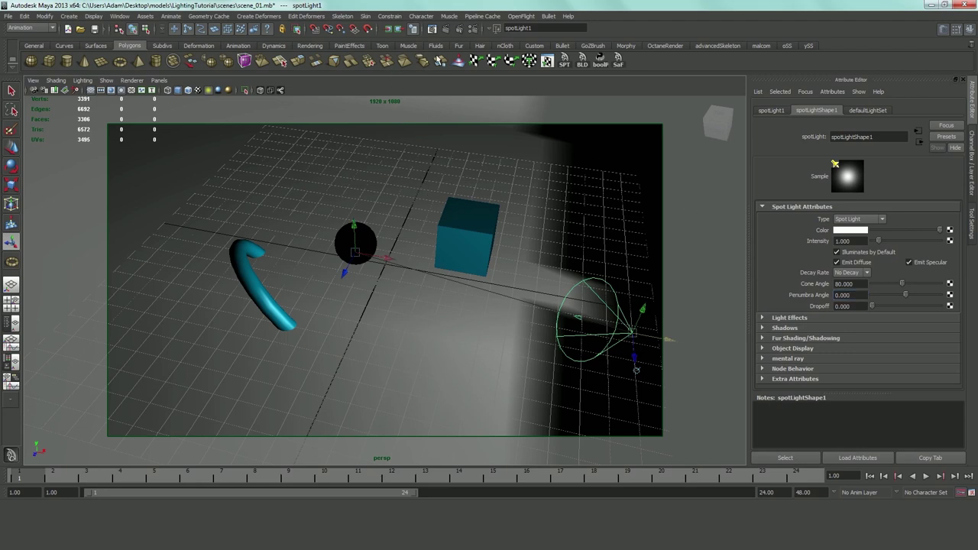
left_click(447, 29)
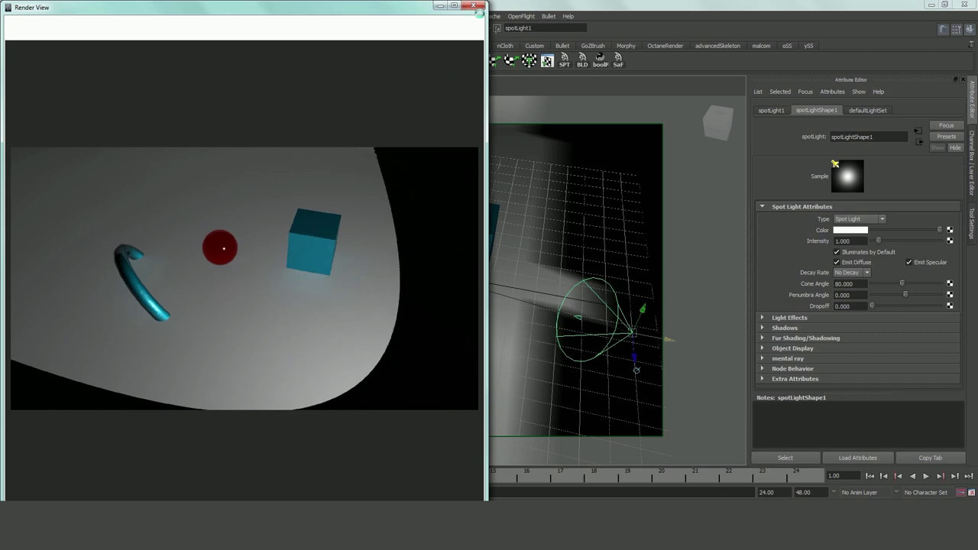
Step: Raise spotLight1's penumbra angle to about 4.737 and region-render the light's right-hand edge
double_click(479, 11)
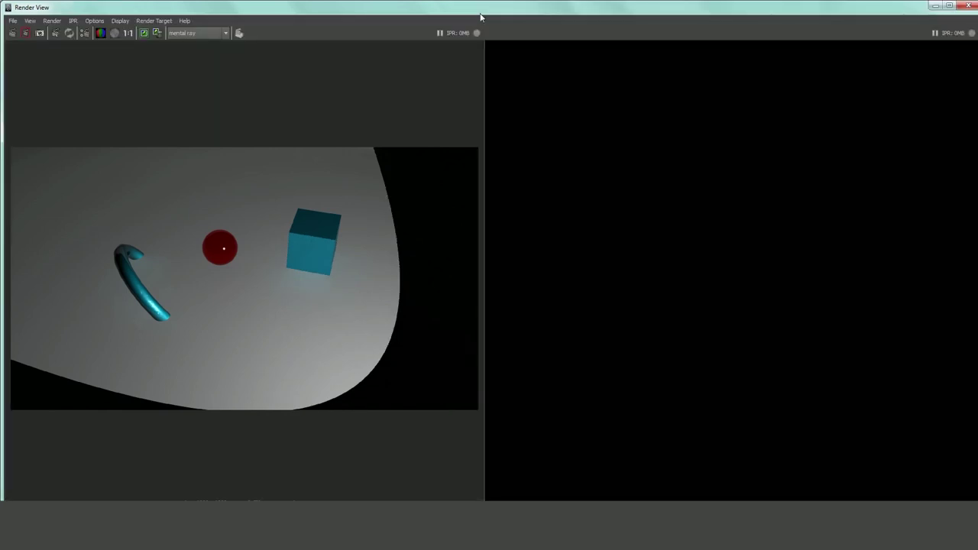
double_click(601, 10)
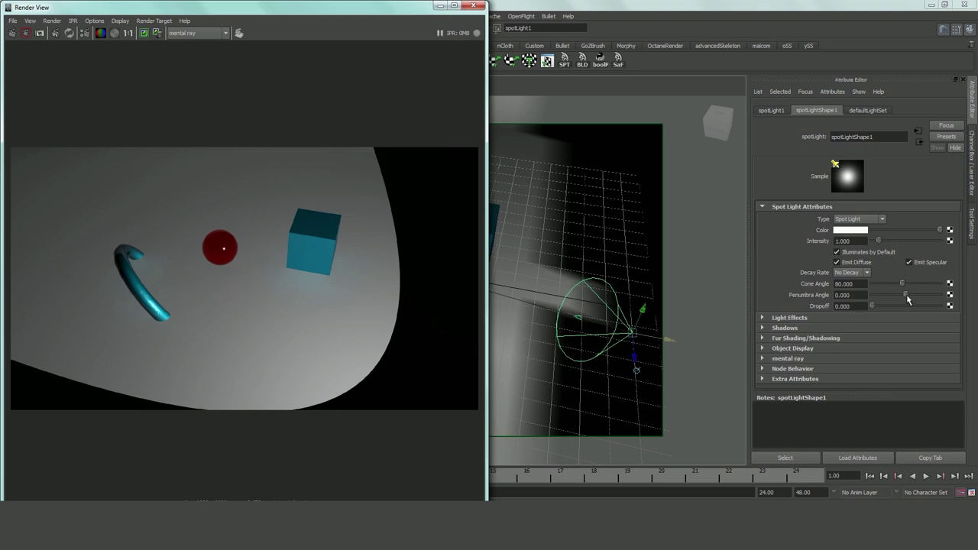
mouse_move(907, 295)
left_mouse_down()
mouse_move(873, 296)
mouse_move(950, 298)
mouse_move(841, 296)
mouse_move(977, 296)
mouse_move(889, 299)
left_mouse_up()
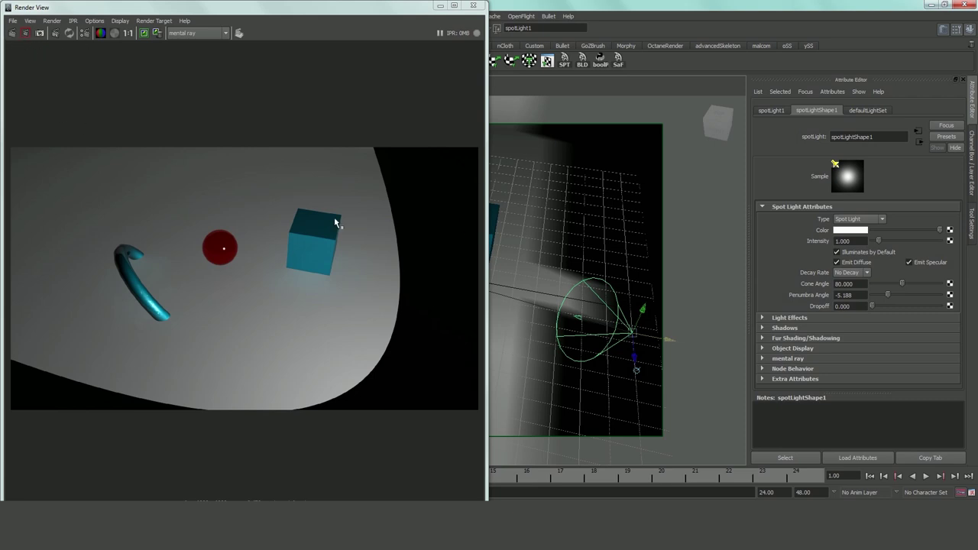
left_click_drag(363, 311, 449, 347)
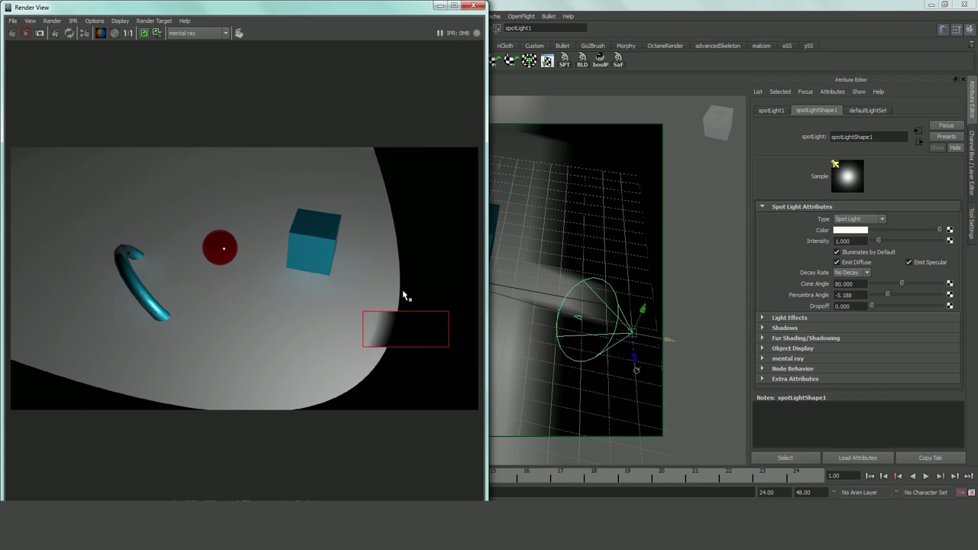
left_click_drag(373, 282, 451, 306)
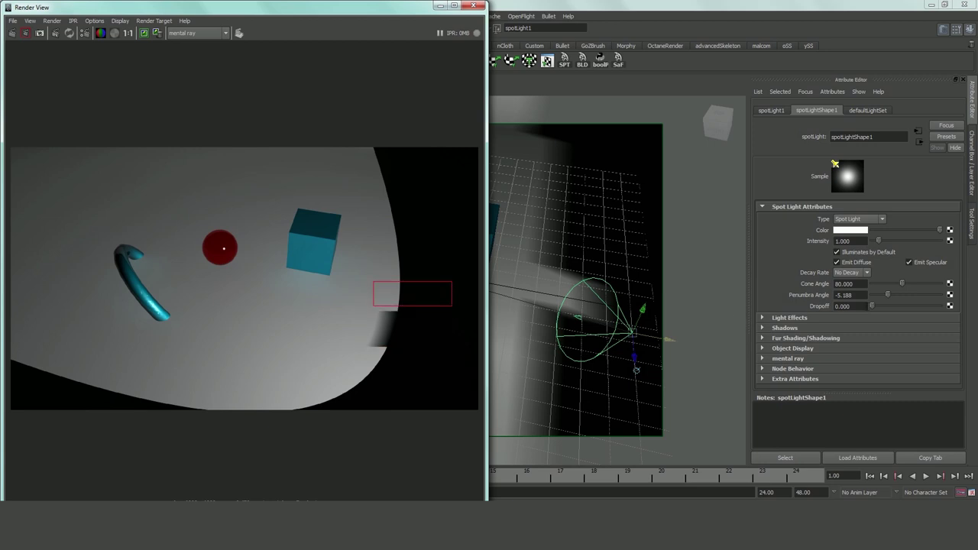
left_click_drag(888, 295, 922, 296)
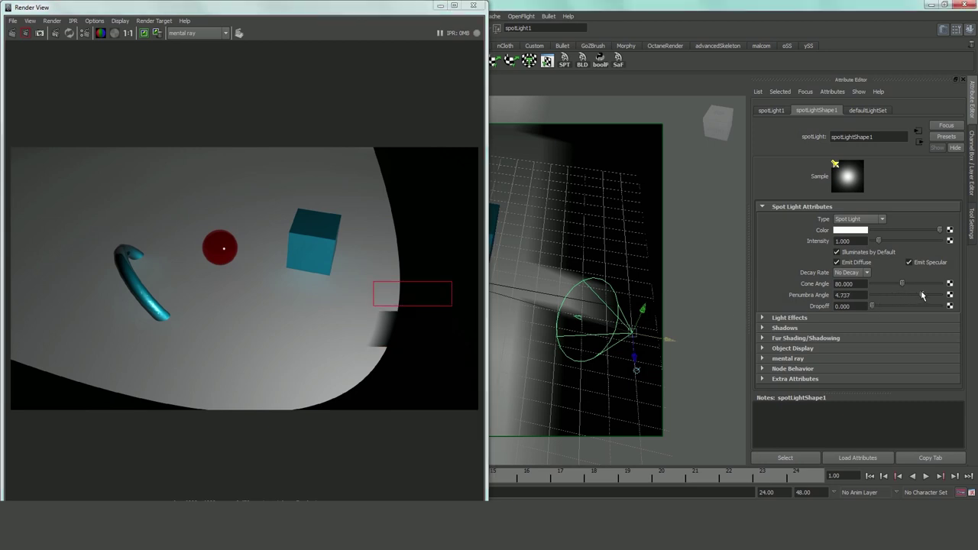
left_click(26, 32)
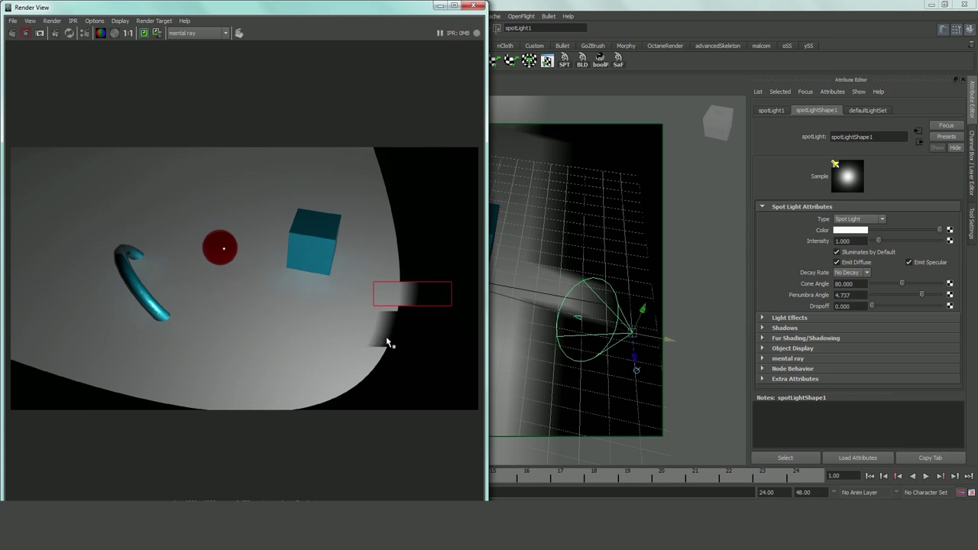
left_click(339, 288)
Step: Reset spotLight1's penumbra angle to 0
mouse_move(921, 298)
left_mouse_down()
mouse_move(895, 299)
mouse_move(908, 300)
left_mouse_up()
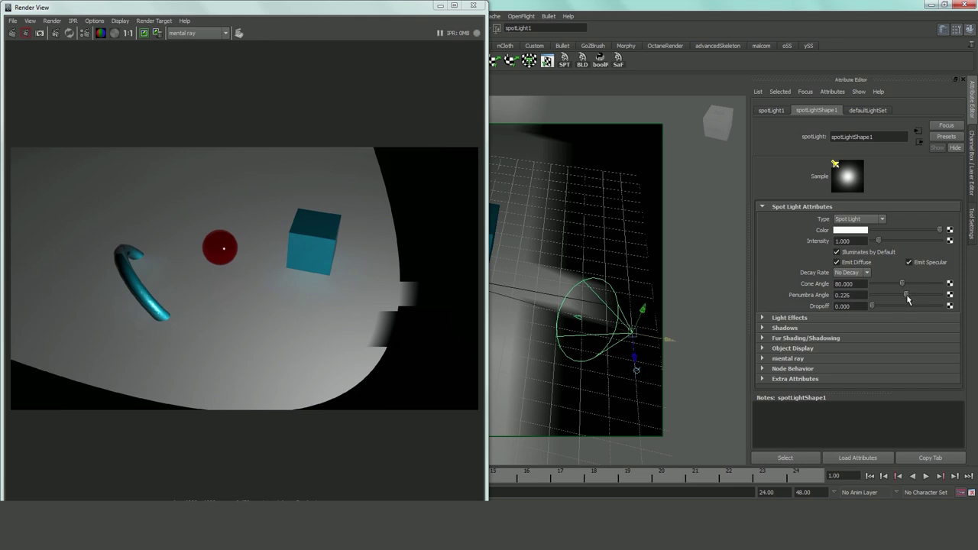
double_click(848, 295)
type("0")
key("Tab")
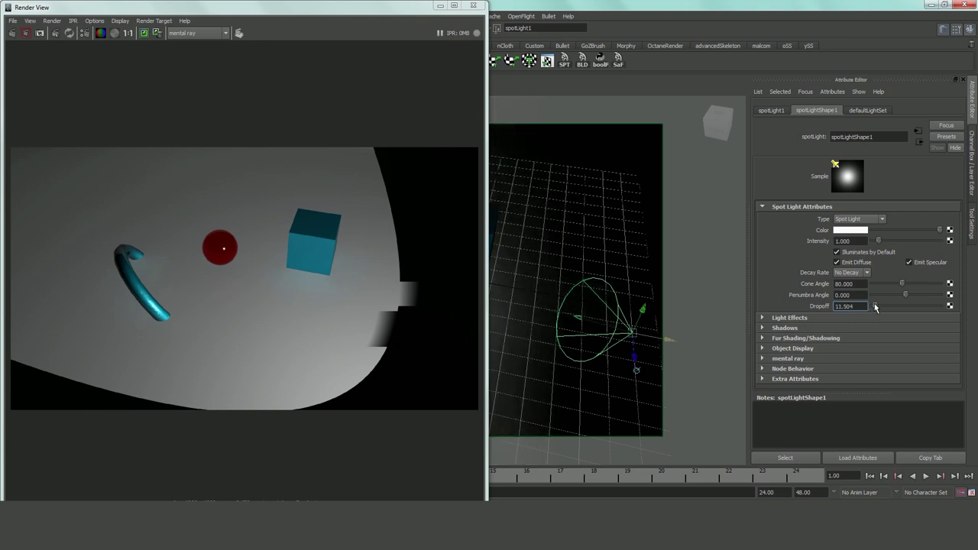
Step: Set the spotlight's dropoff to 30
left_click_drag(871, 304, 878, 304)
left_click_drag(384, 11, 9, 138)
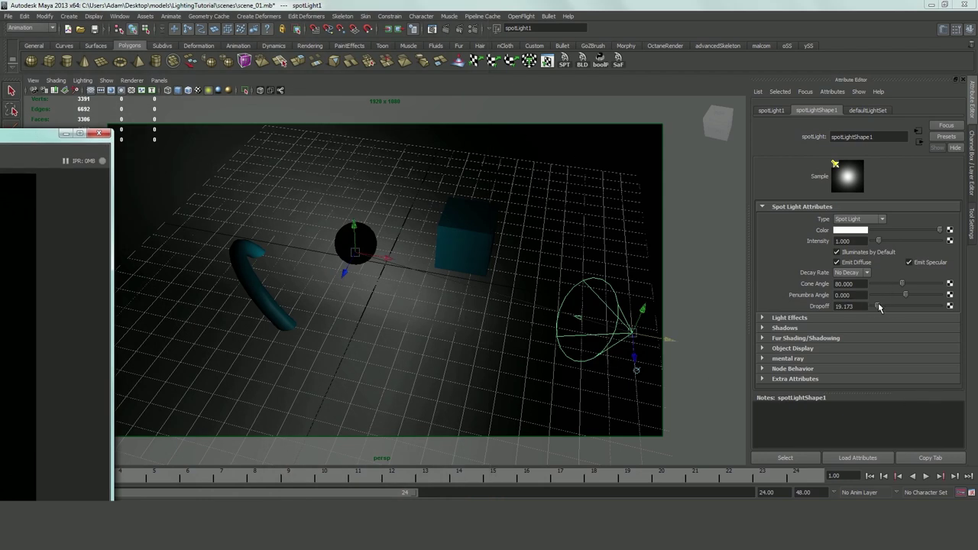
mouse_move(878, 306)
left_mouse_down()
mouse_move(915, 307)
mouse_move(872, 307)
left_mouse_up()
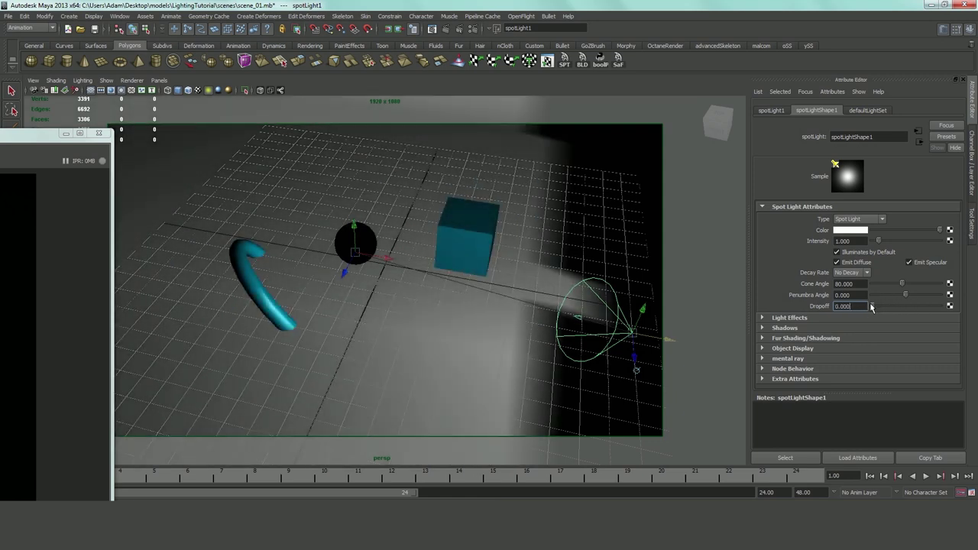
double_click(845, 306)
type("30")
left_click(862, 297)
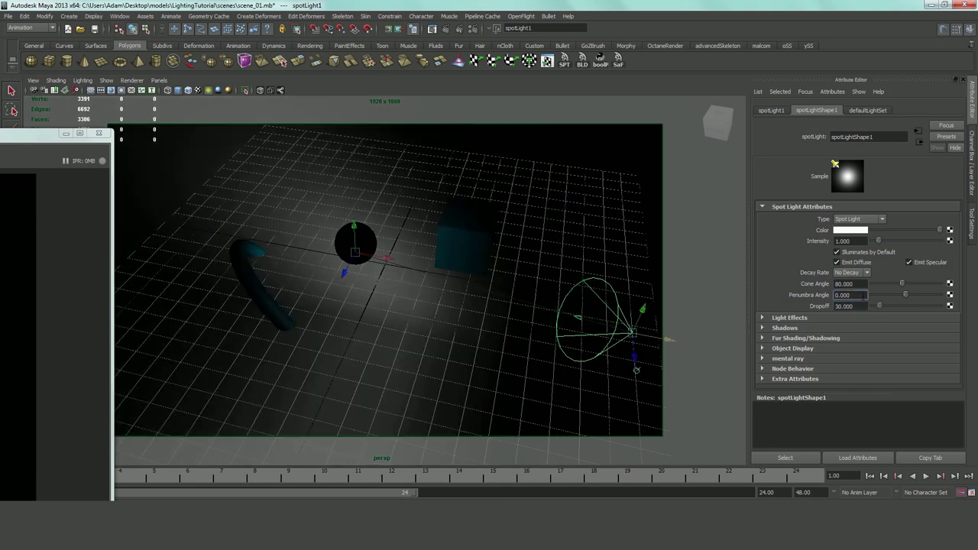
double_click(34, 134)
double_click(736, 11)
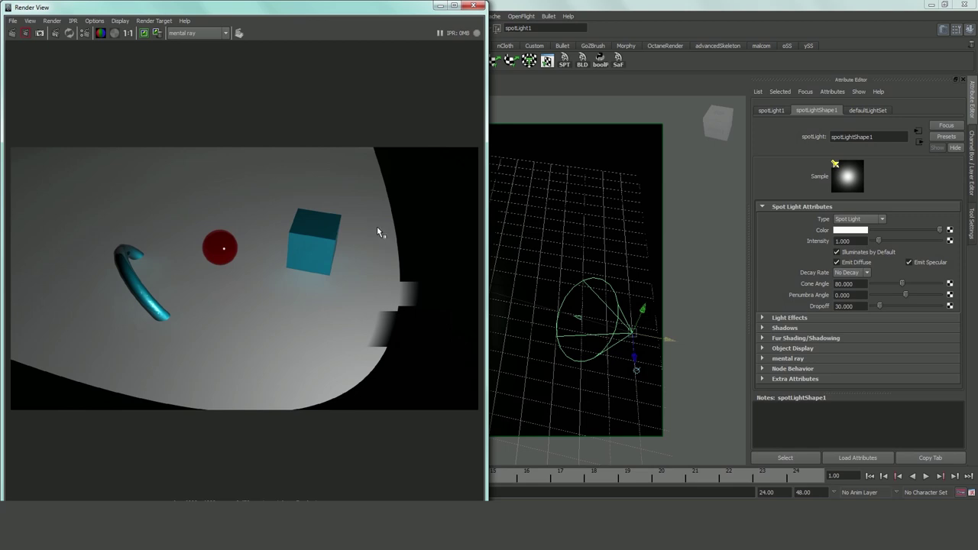
Step: Test-render regions of the lit pool, then do a full render showing the dropoff fade
left_click_drag(377, 227, 458, 256)
left_click(27, 35)
left_click_drag(258, 309, 455, 363)
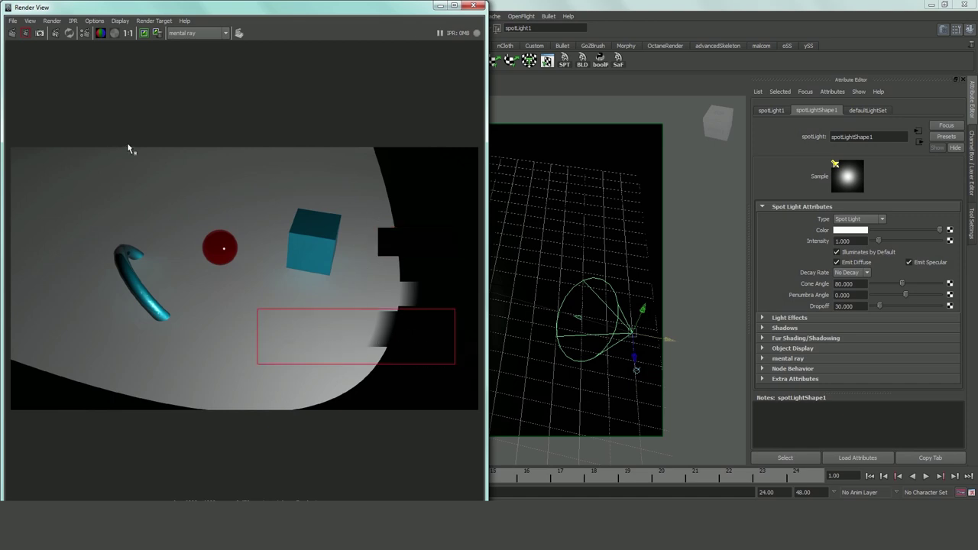
left_click(25, 33)
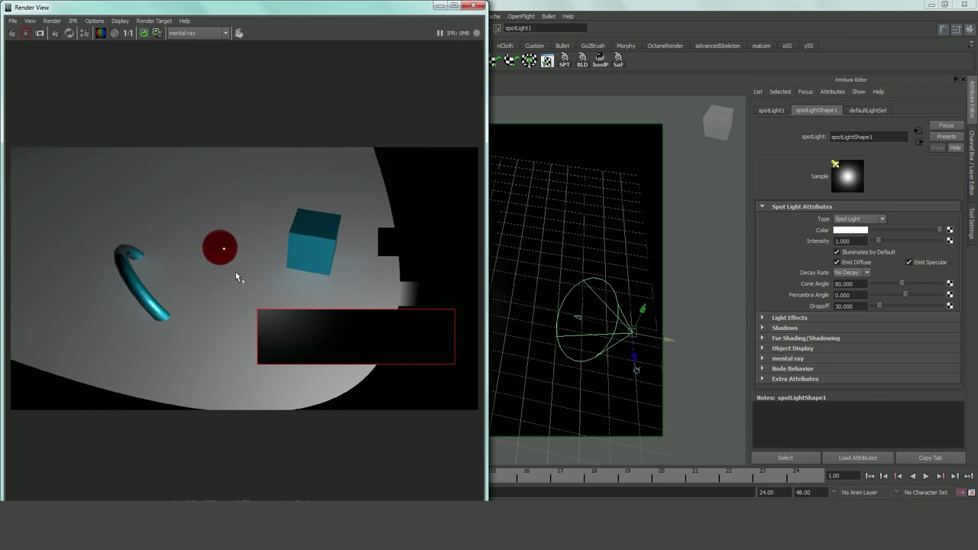
left_click_drag(57, 174, 438, 345)
left_click(11, 33)
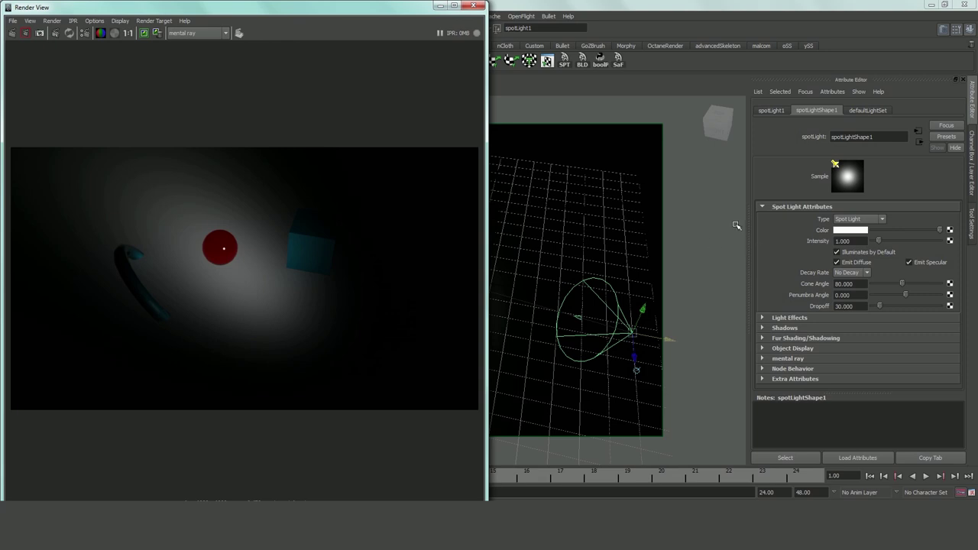
Step: Set Dropoff to 5 and Penumbra Angle to -5, then re-render the scene
double_click(844, 306)
type("5")
key("Return")
left_click(861, 295)
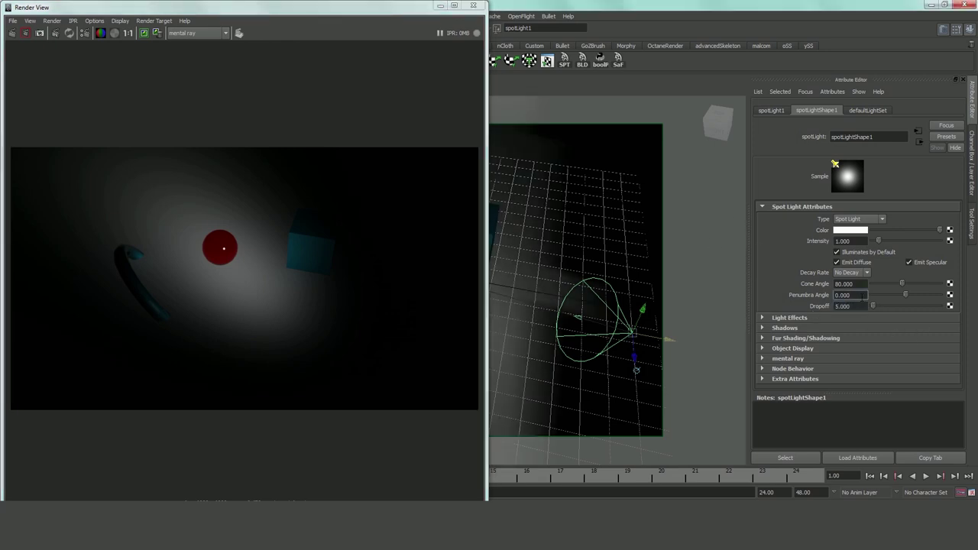
double_click(850, 295)
type("-5")
key("Return")
left_click(11, 33)
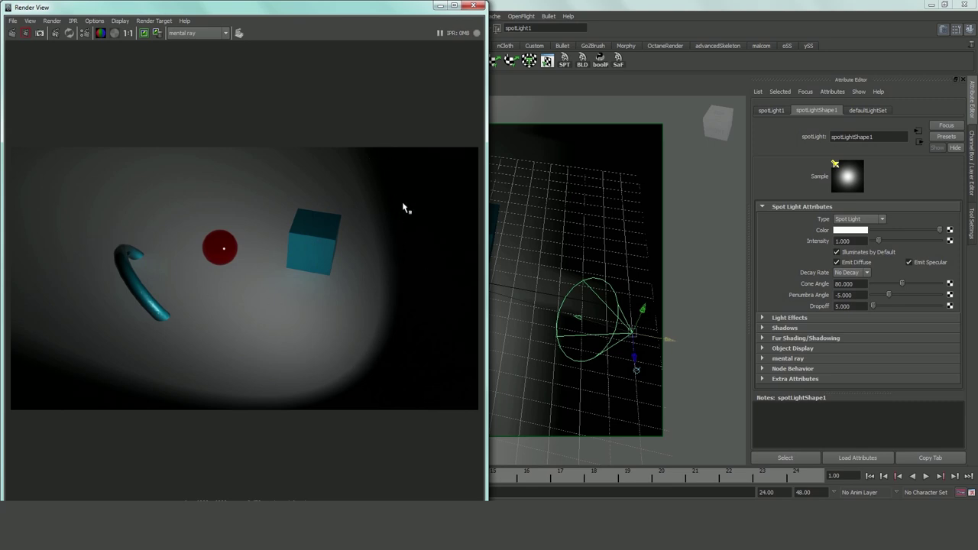
Step: Set Dropoff to 15 and Cone Angle to 120, then re-render the scene
left_click(847, 306)
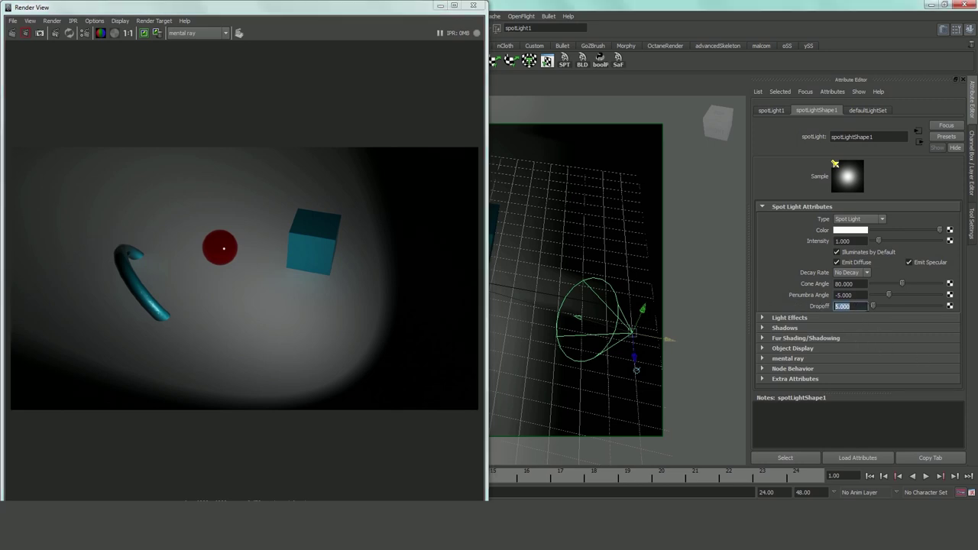
type("15")
key("Return")
key("shift+Tab")
key("shift+Tab")
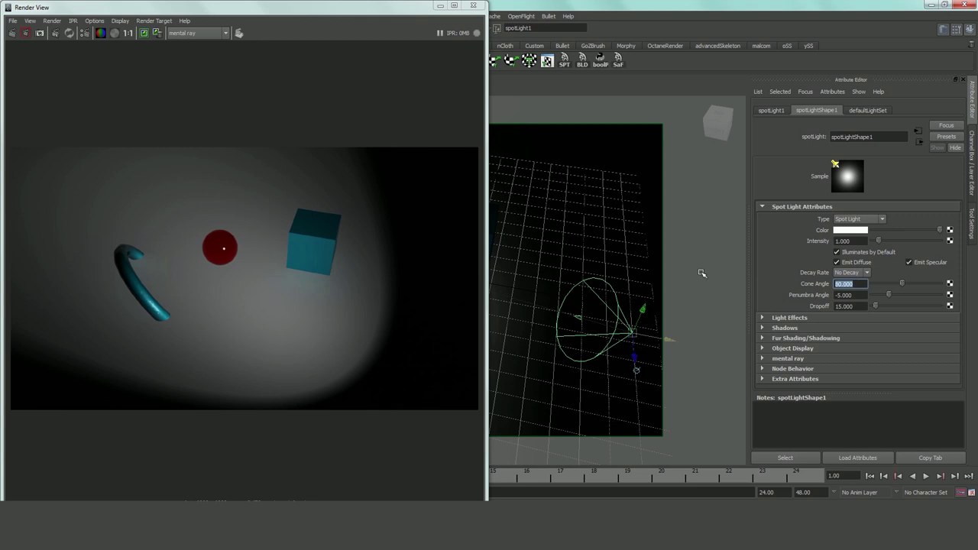
type("120")
key("Return")
key("Tab")
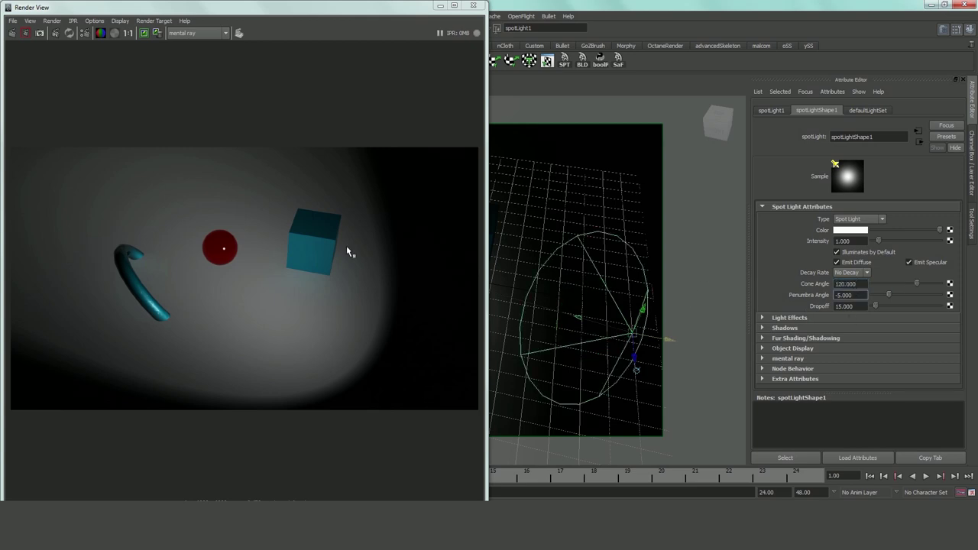
left_click(23, 34)
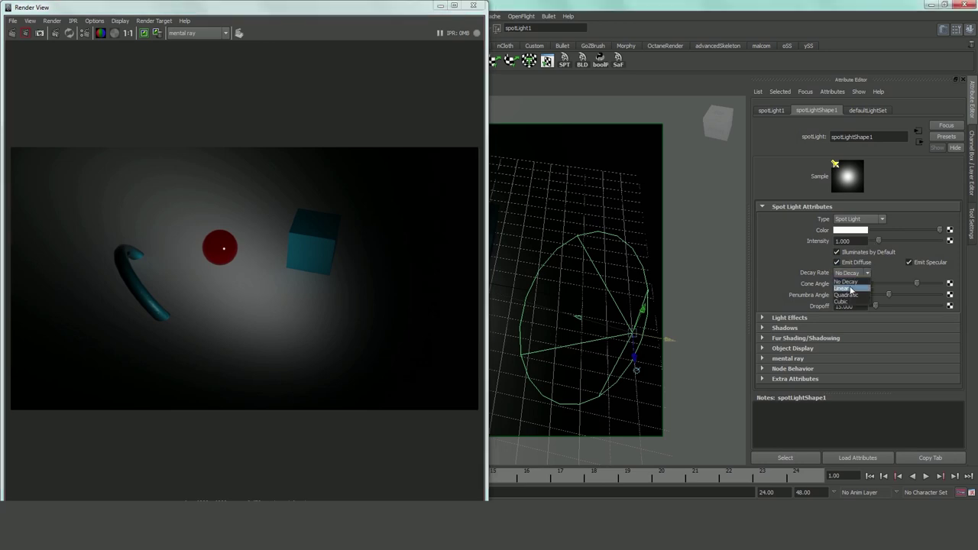
Step: Give spotLight1 intensity 15 with Linear decay and re-render the scene
scroll(850, 273, "down", 1)
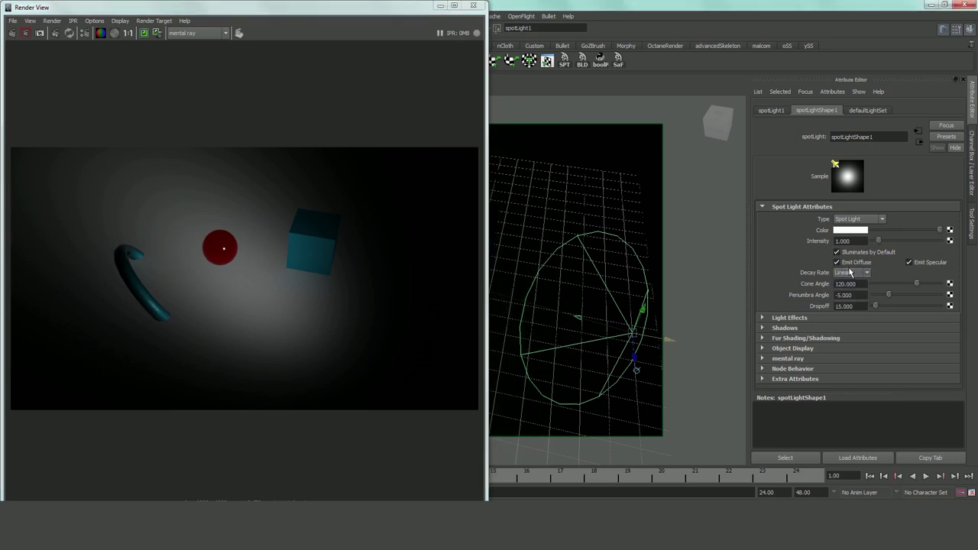
left_click(848, 241)
type("15")
key("Return")
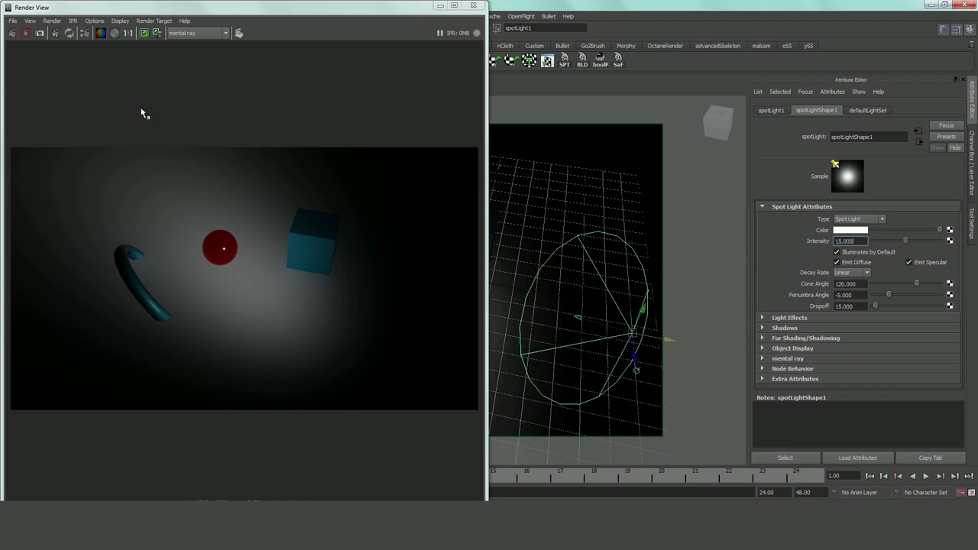
left_click(12, 35)
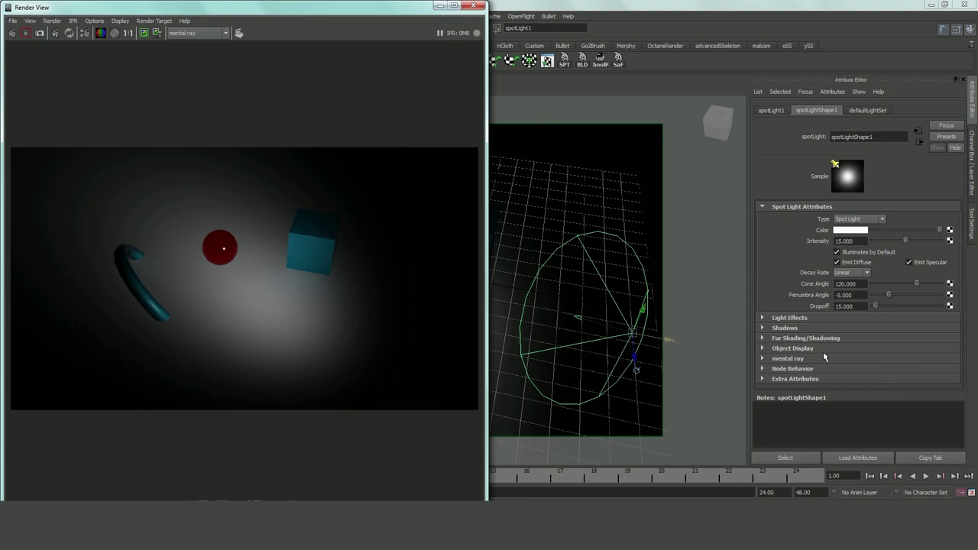
Step: Enable ray-traced shadows on spotLight1 with Light Radius 3 and 18 Shadow Rays, then re-render
left_click(782, 330)
scroll(811, 310, "down", 10)
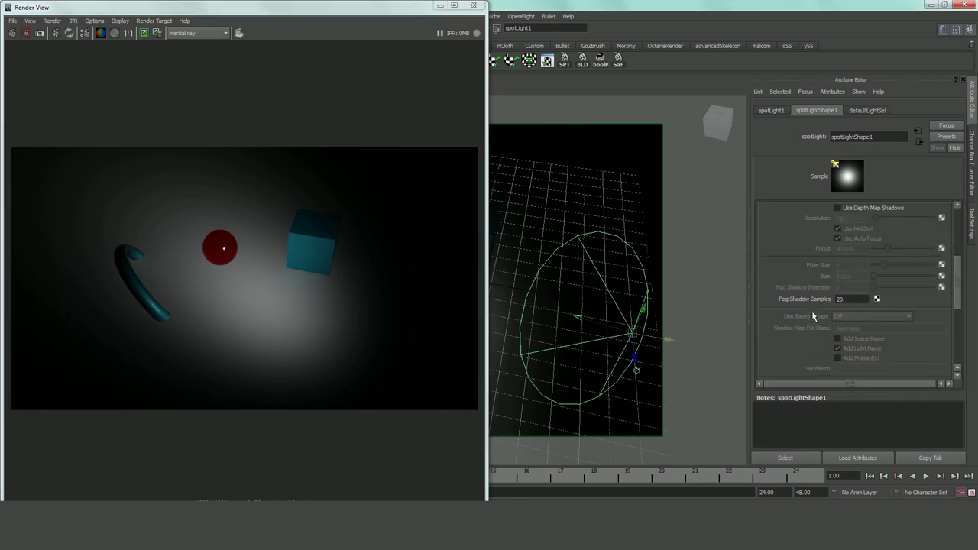
left_click(838, 288)
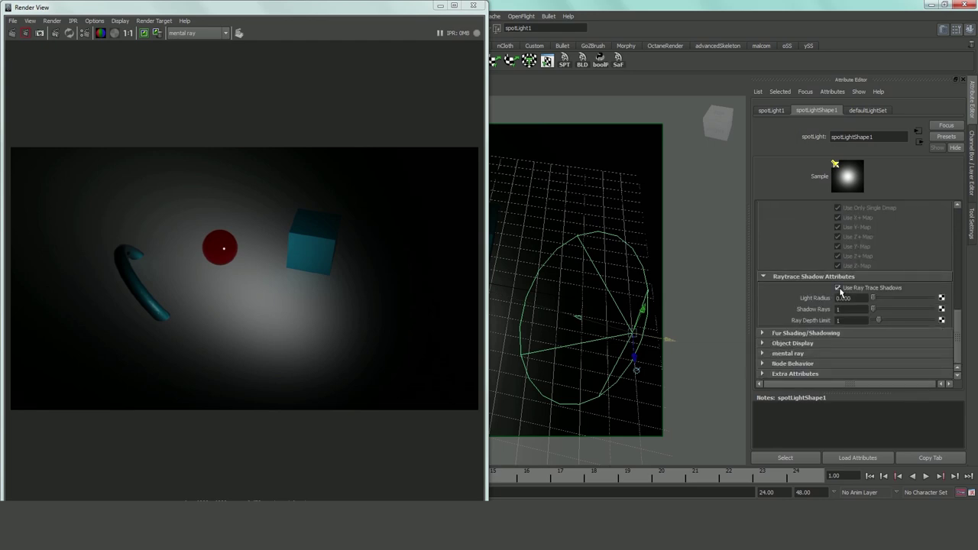
left_click(843, 298)
type("3")
left_click(852, 308)
type("18")
left_click(853, 300)
key("Tab")
left_click(13, 32)
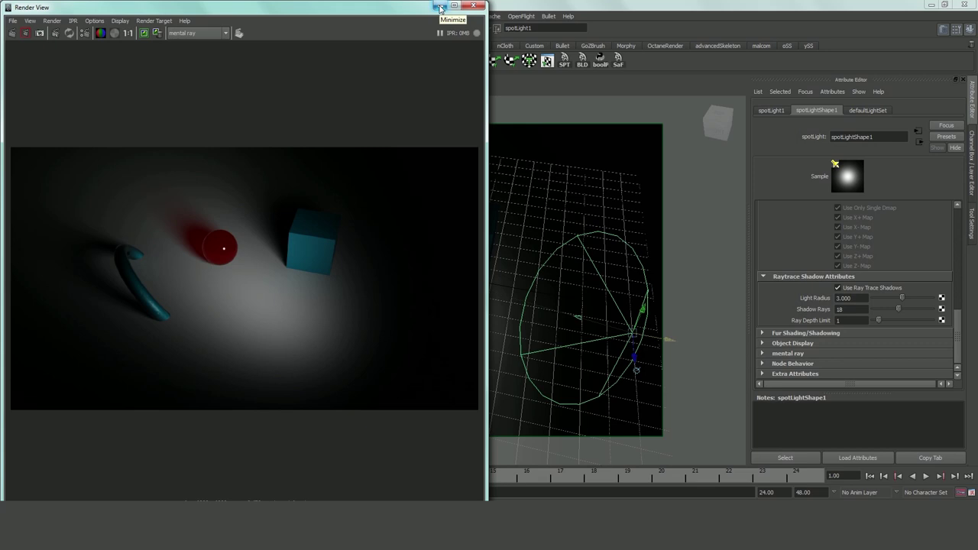
Step: Minimize the render window, reselect the spotlight and switch to the four-view layout
left_click(441, 7)
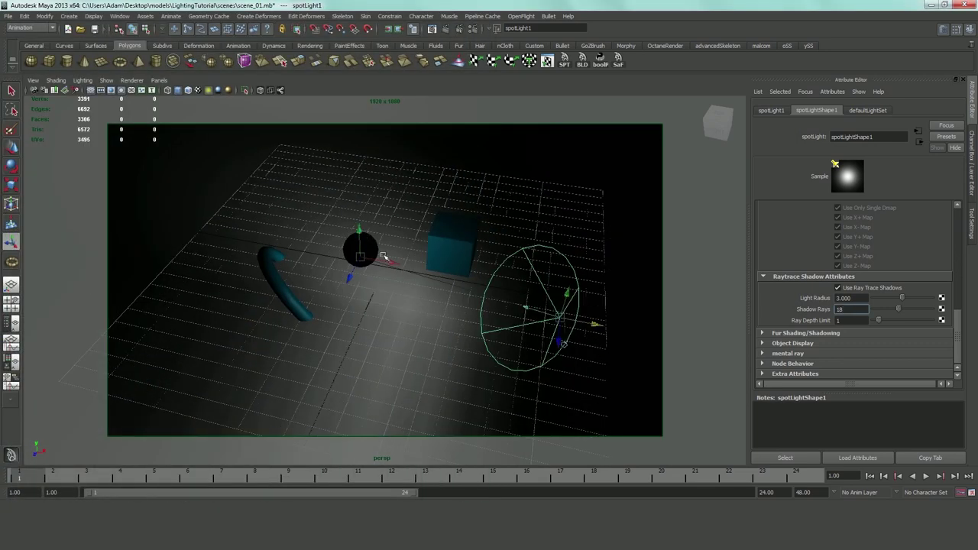
left_click(380, 147)
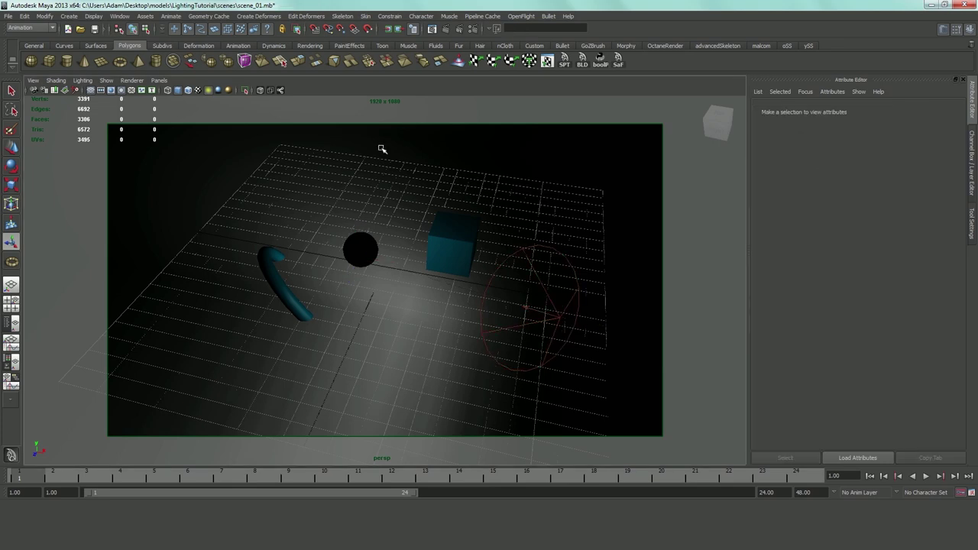
left_click(541, 276)
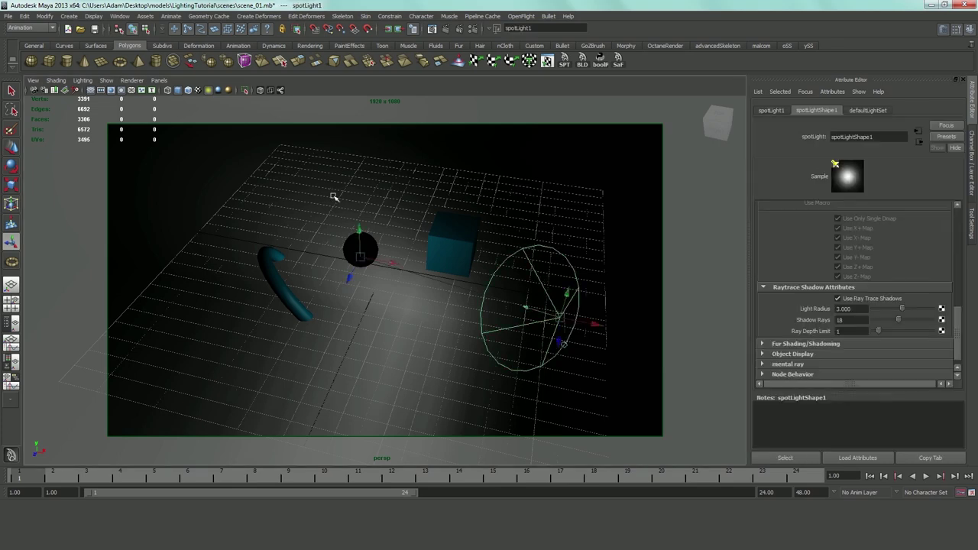
key("space")
scroll(252, 182, "down", 3)
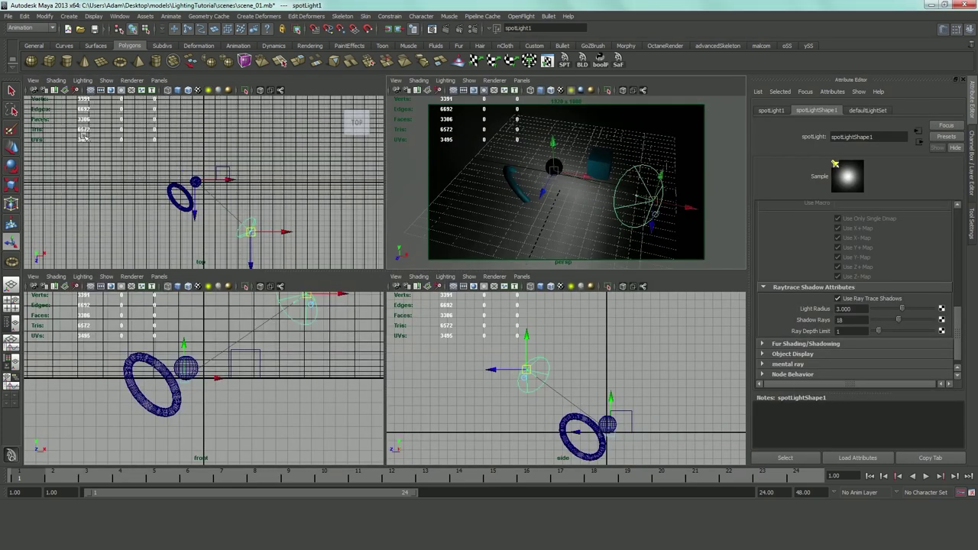
key("space")
key("space")
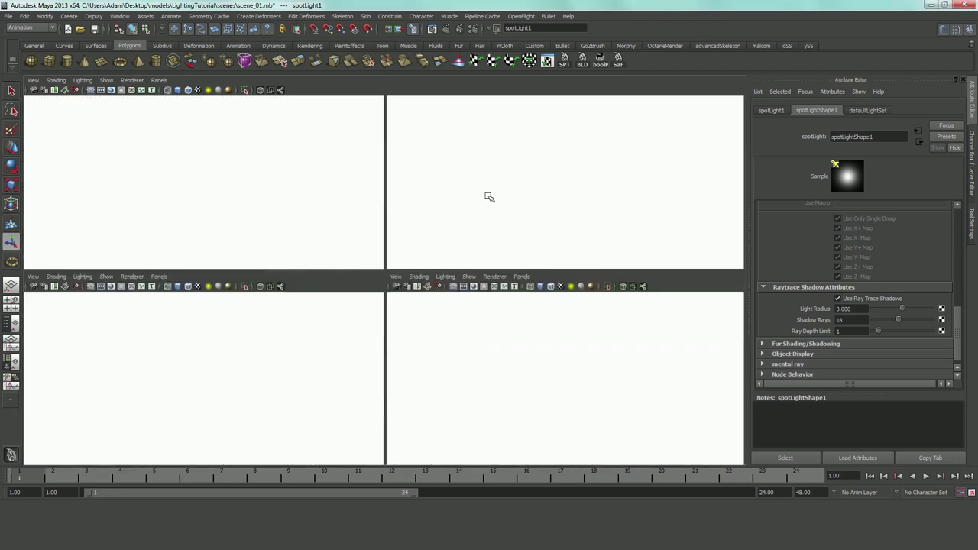
Step: Drag the spotlight to a new position in the top view
left_click_drag(547, 189, 584, 200, "alt")
scroll(585, 196, "up", 3)
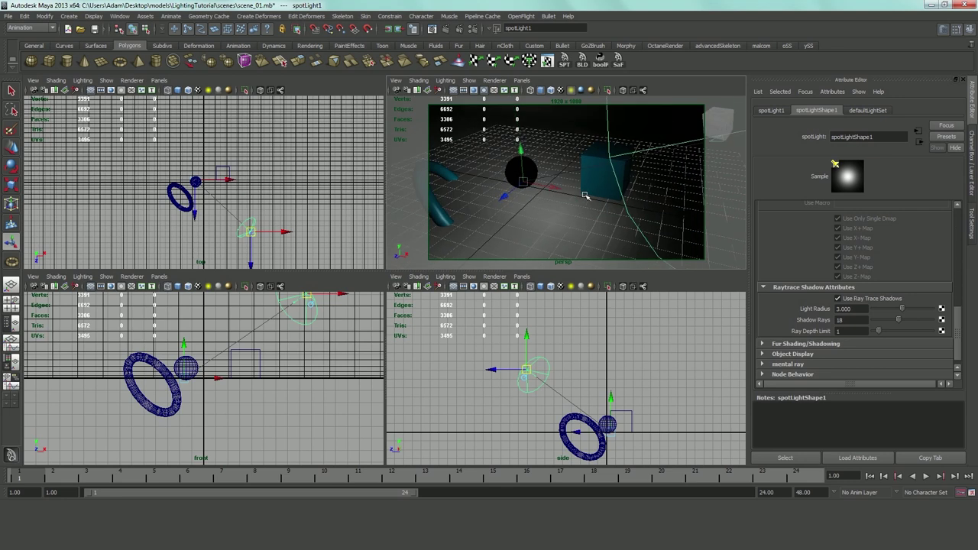
scroll(560, 186, "down", 3)
scroll(560, 185, "up", 2)
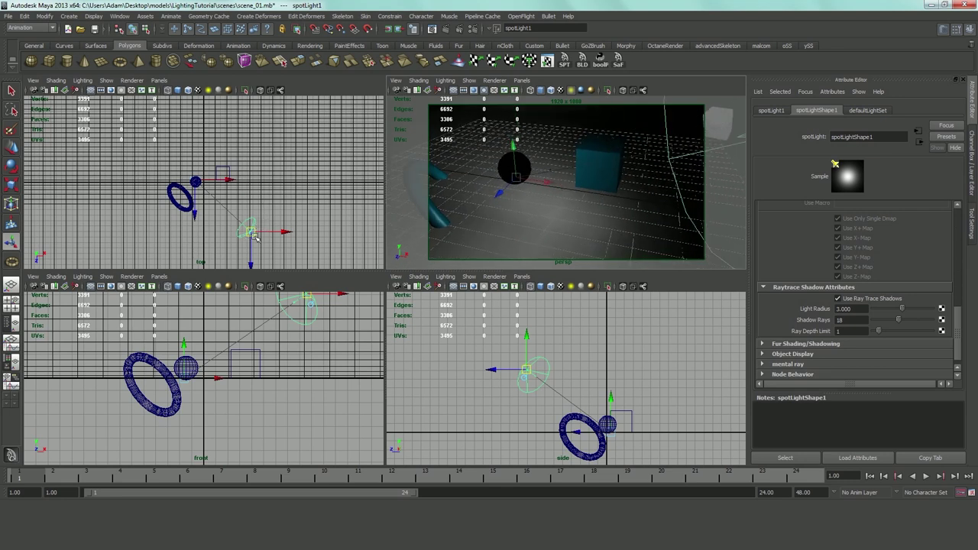
left_click_drag(552, 202, 543, 182, "alt")
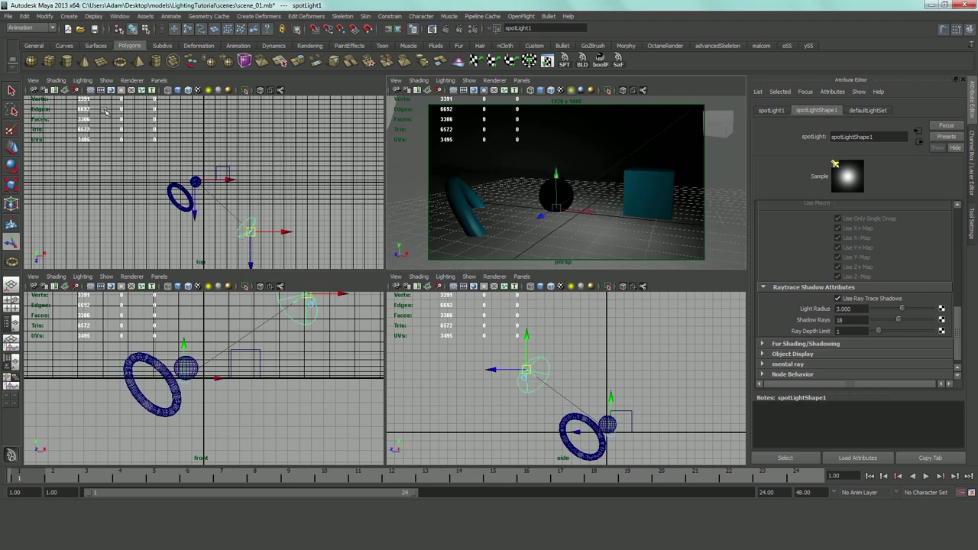
scroll(267, 183, "up", 3)
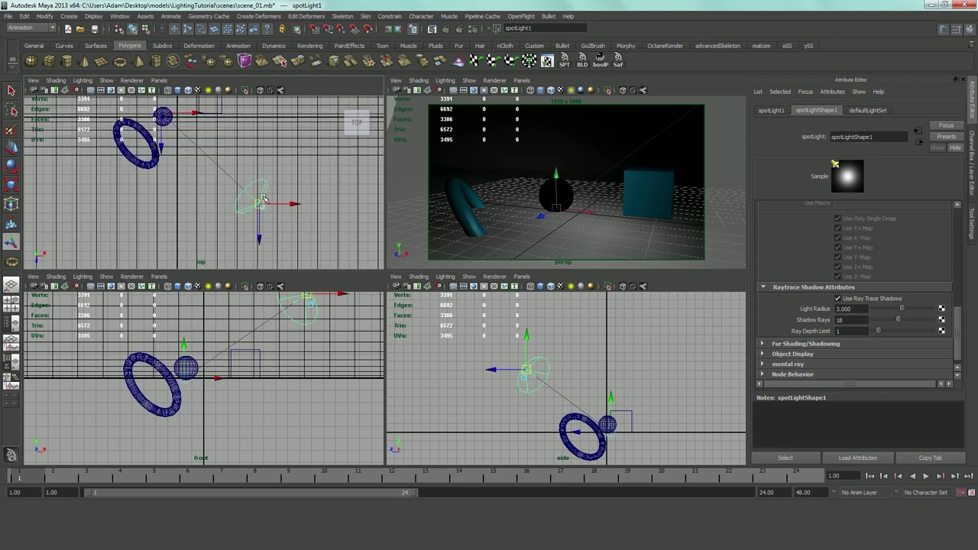
left_click_drag(261, 200, 280, 211)
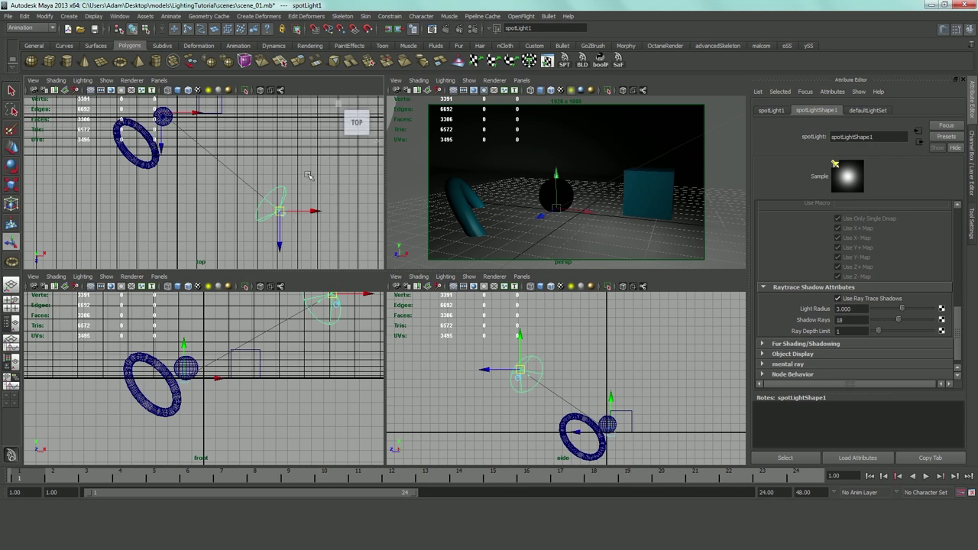
scroll(308, 175, "down", 2)
middle_click_drag(191, 161, 253, 190, "alt")
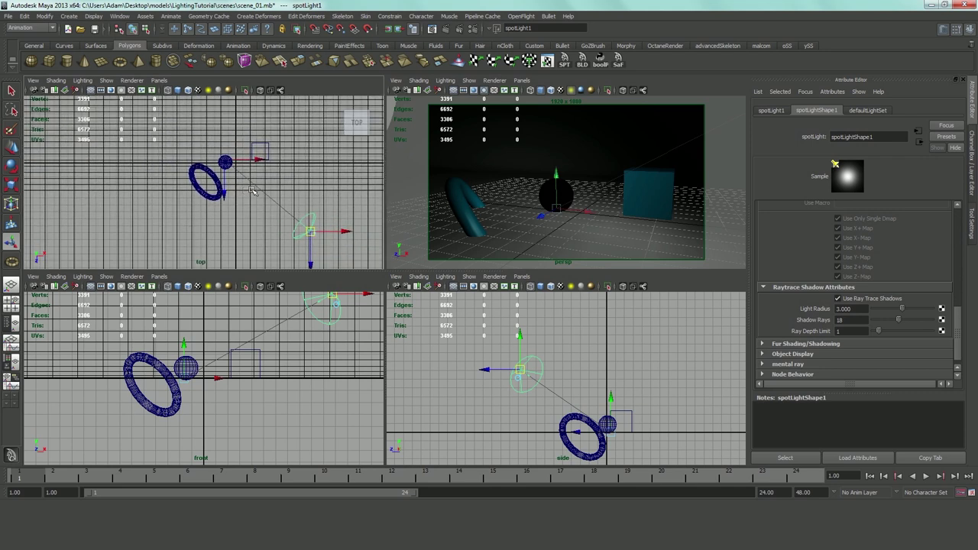
scroll(252, 190, "down", 2)
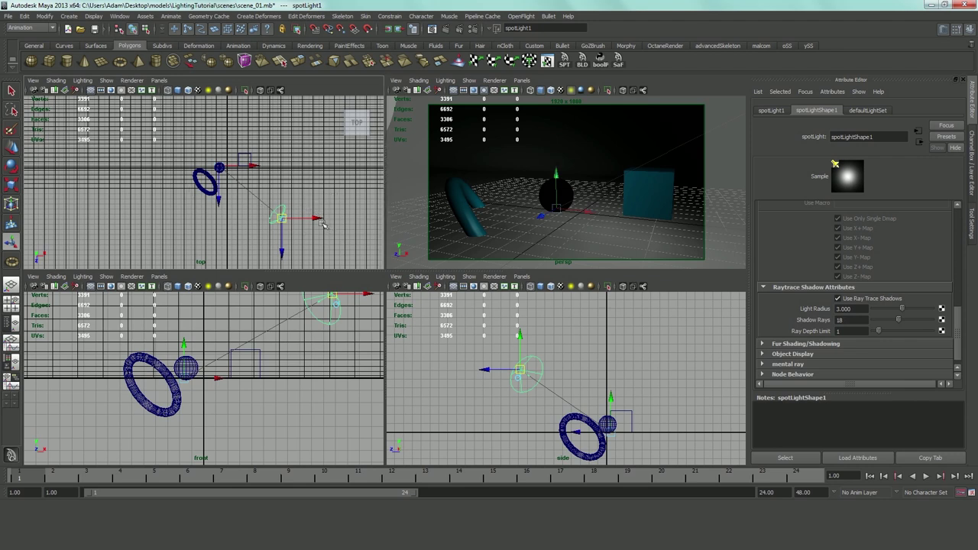
Step: Duplicate the spotlight twice, placing spotLight2 to the left and spotLight3 high above the scene
key("ctrl+d")
left_click_drag(320, 220, 135, 220)
key("ctrl+d")
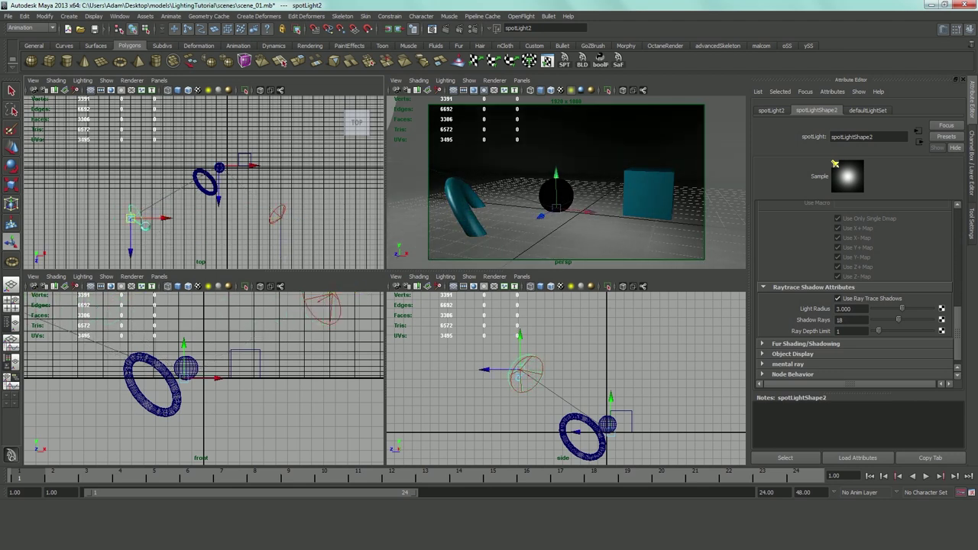
left_click_drag(519, 371, 737, 371)
left_click_drag(206, 97, 197, 104)
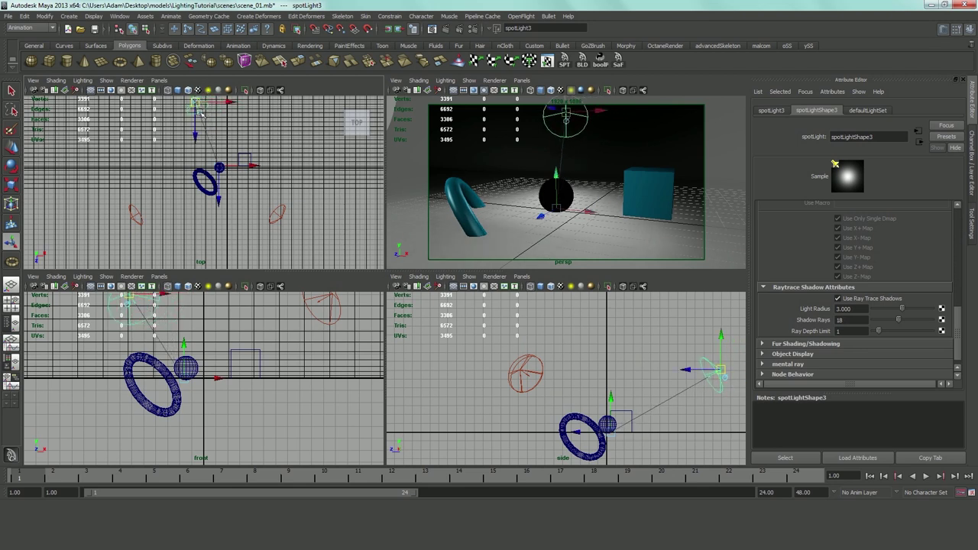
Step: Disable ray-traced shadows on spotLight3, leaving spotLight1's shadow settings intact
left_click(278, 213)
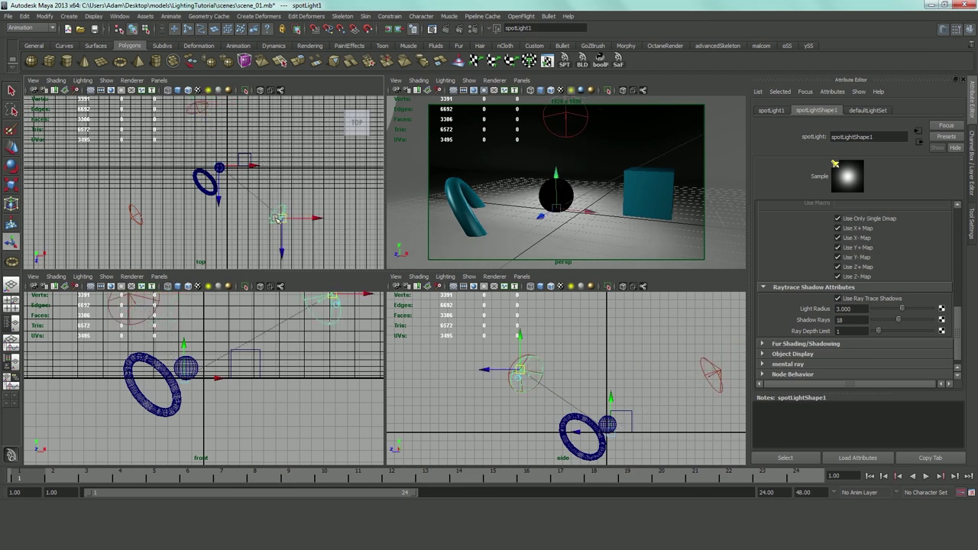
left_click(131, 220)
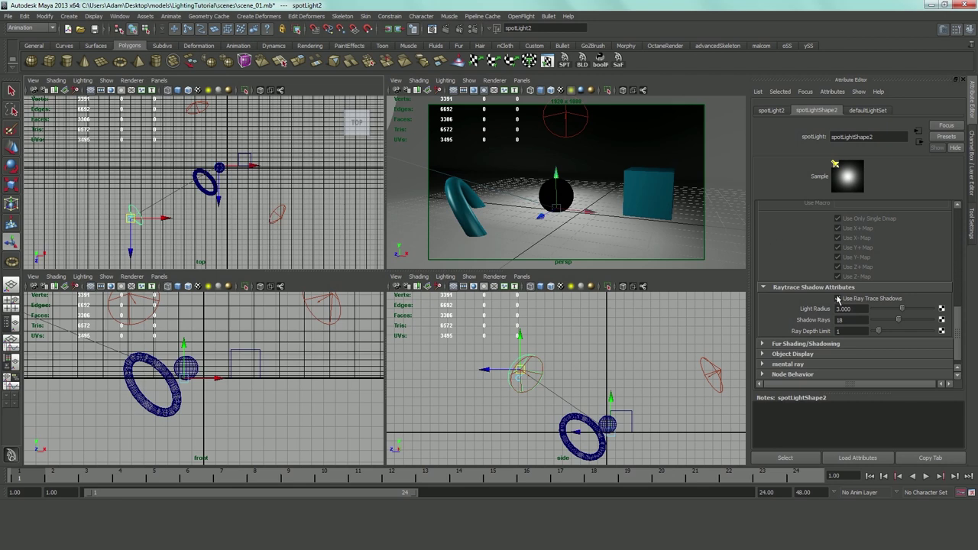
left_click(198, 105)
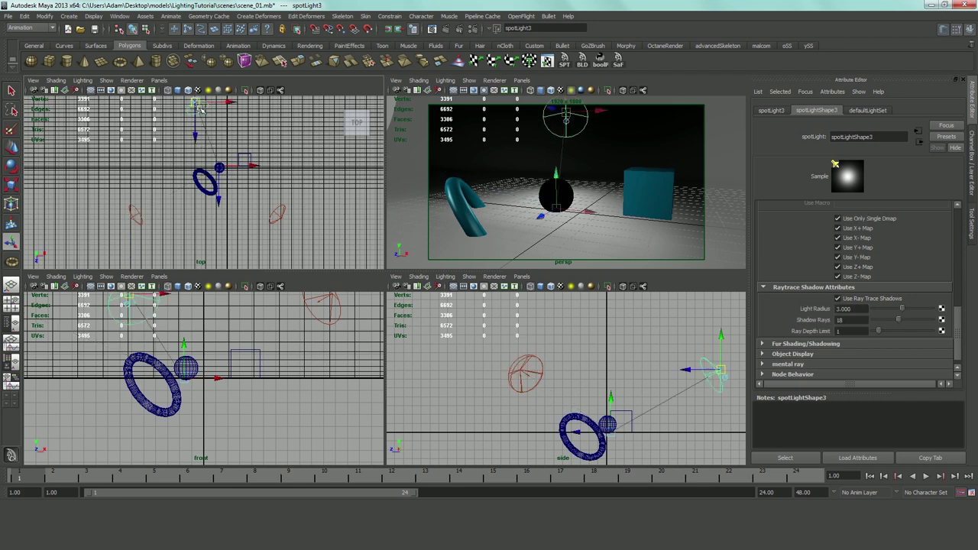
left_click(838, 299)
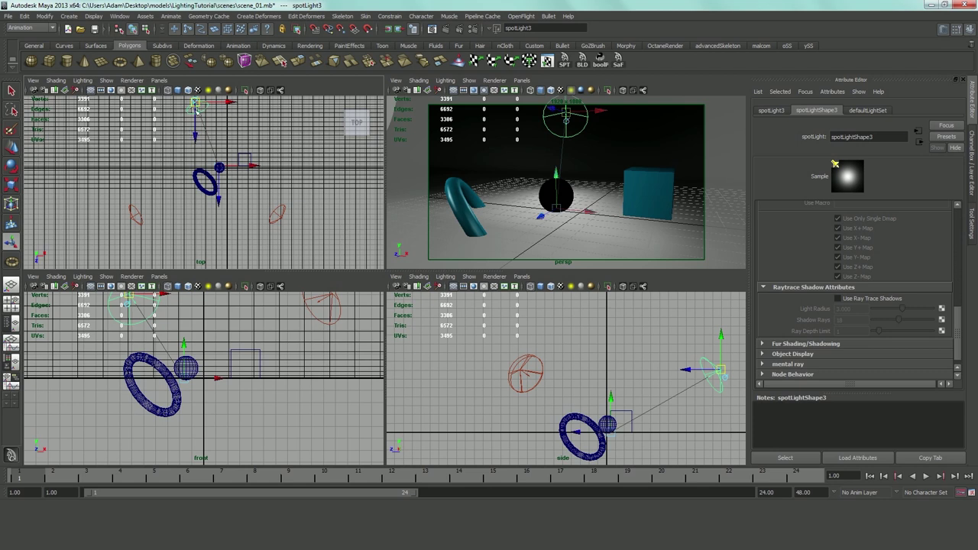
left_click(282, 216)
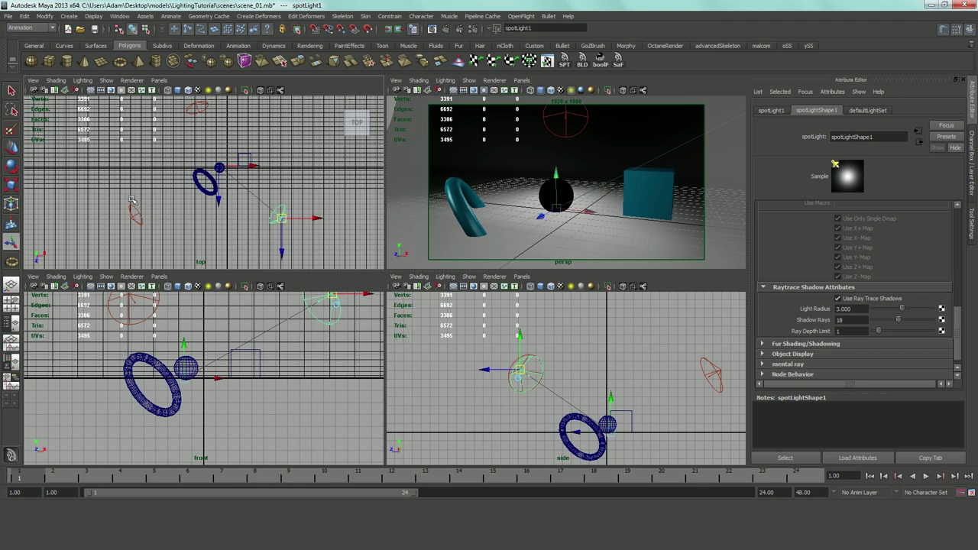
Step: In the maximized top view, nudge spotLight2 slightly down and to the right
middle_click_drag(186, 198, 252, 203, "alt")
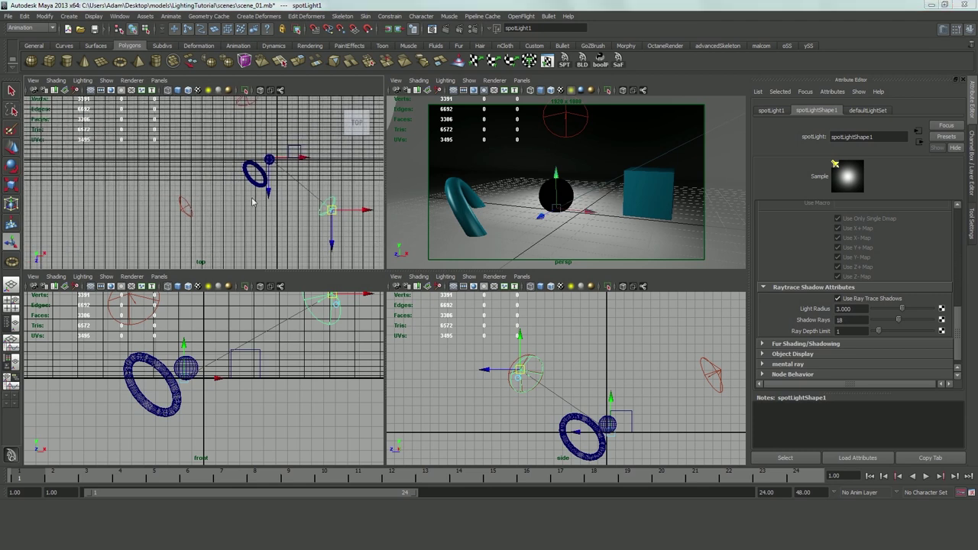
key("space")
middle_click_drag(549, 197, 461, 205, "alt")
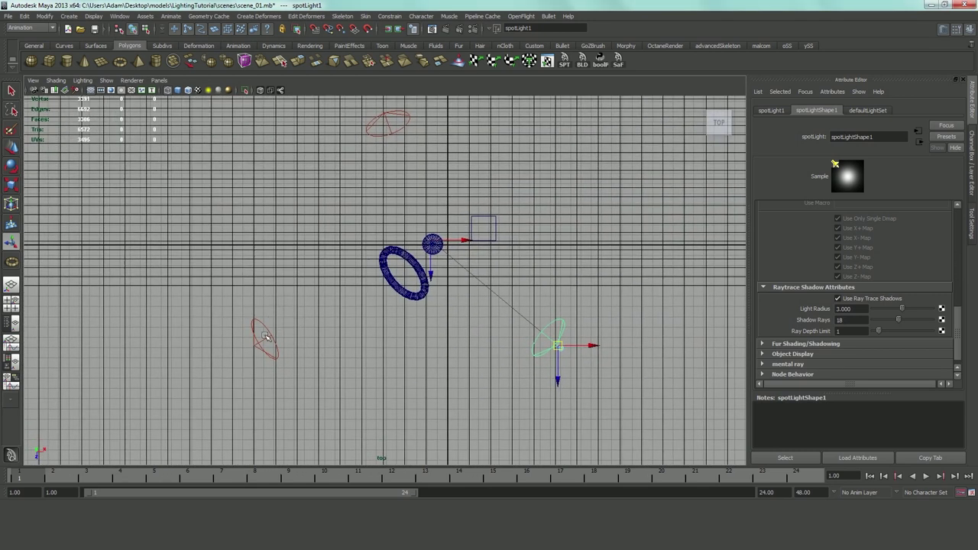
left_click(263, 341)
left_click(258, 345)
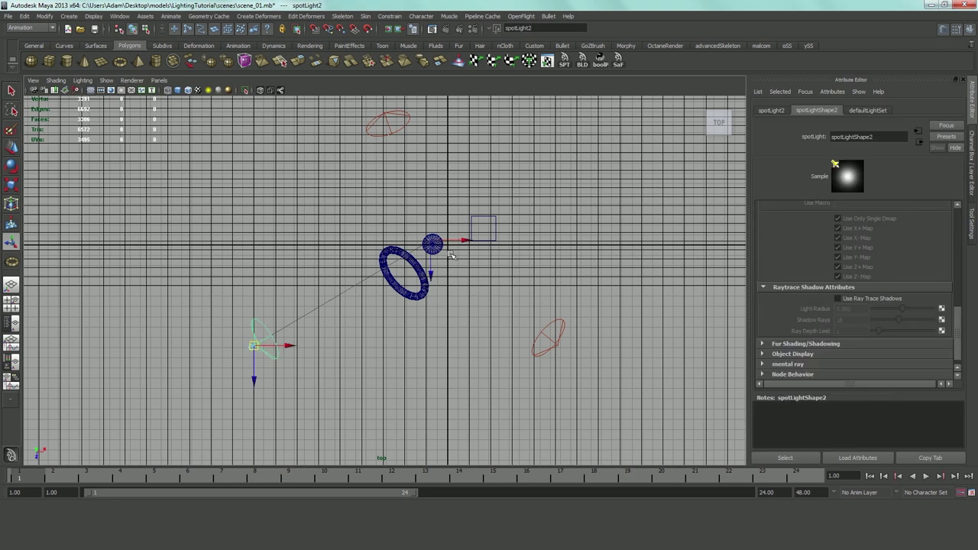
left_click_drag(433, 243, 425, 251)
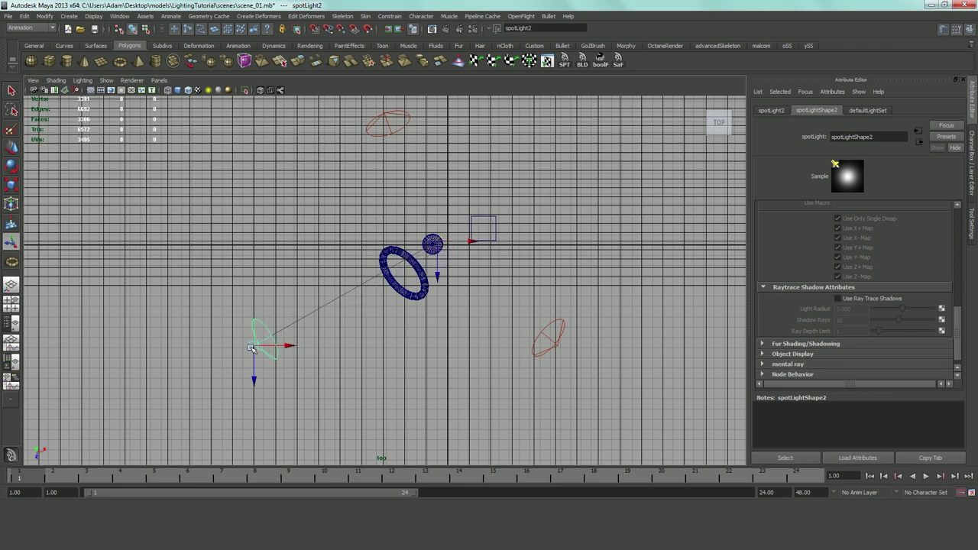
mouse_move(254, 346)
left_mouse_down()
mouse_move(278, 353)
mouse_move(263, 356)
left_mouse_up()
Step: Set spotLight2's Intensity to 7.5 and return to the four-view layout
scroll(847, 258, "up", 10)
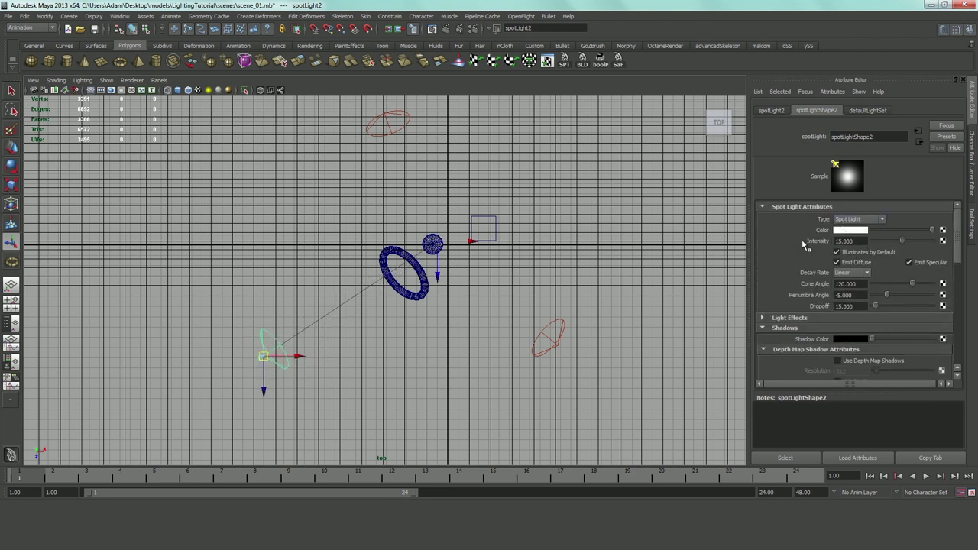
left_click_drag(858, 241, 795, 250)
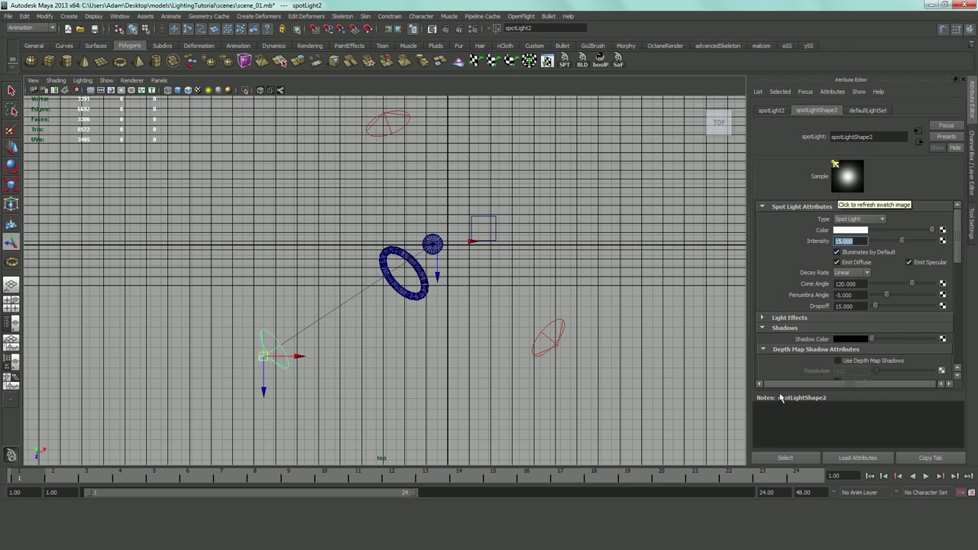
type("7.5")
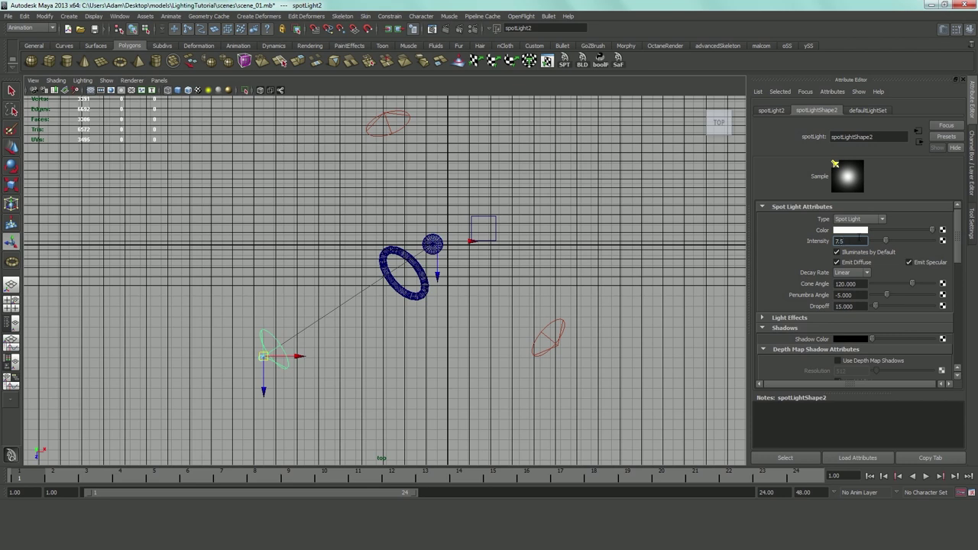
middle_click_drag(583, 290, 586, 264, "alt")
key("space")
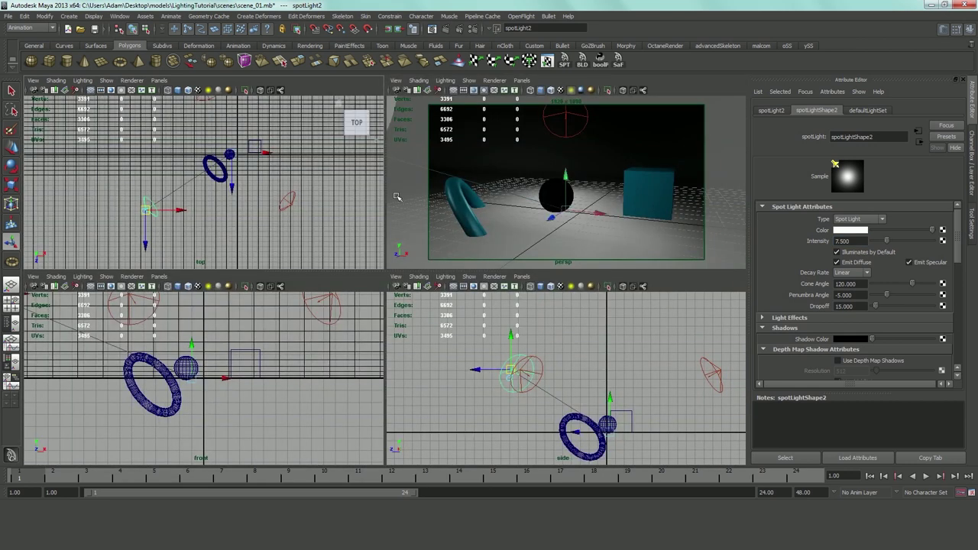
Step: Select spotLight3 and raise its Intensity from 15 to 20
middle_click_drag(236, 123, 220, 176, "alt")
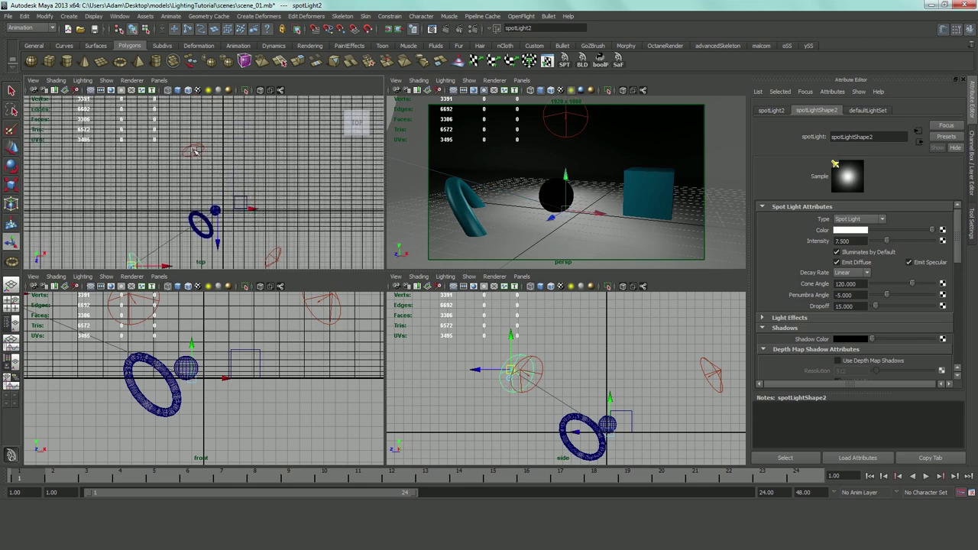
left_click(194, 150)
left_click(276, 260)
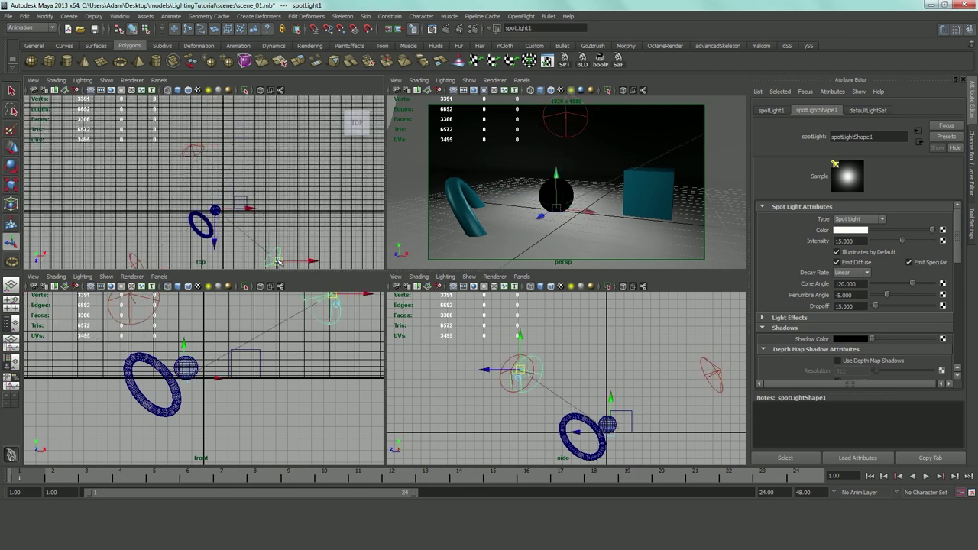
left_click(194, 150)
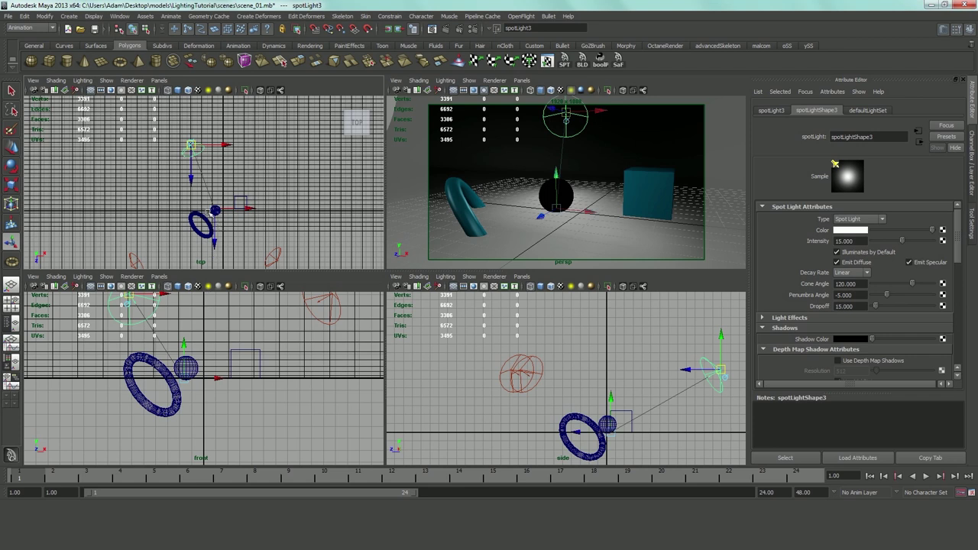
middle_click_drag(184, 232, 216, 199, "alt")
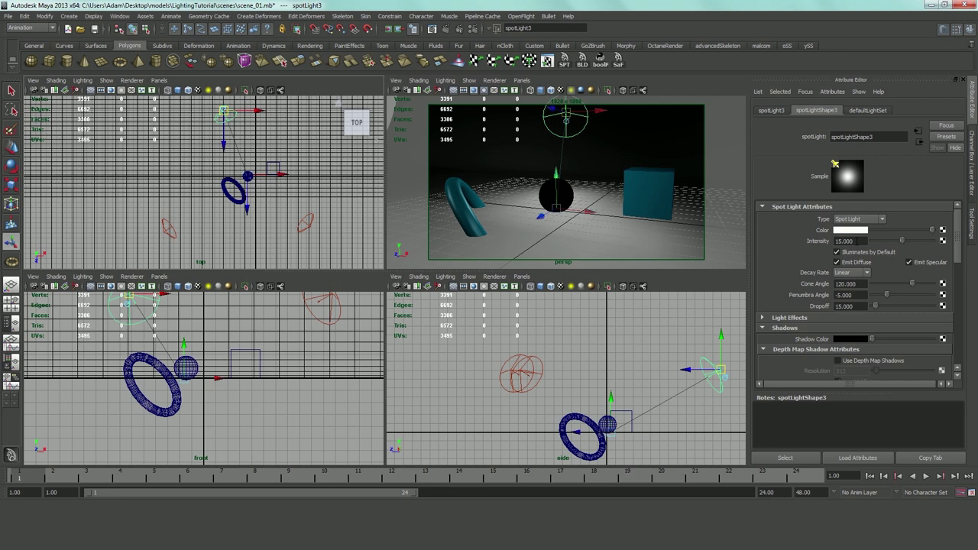
left_click(857, 241)
left_click(850, 241)
left_click_drag(866, 241, 829, 249)
type("20")
key("Return")
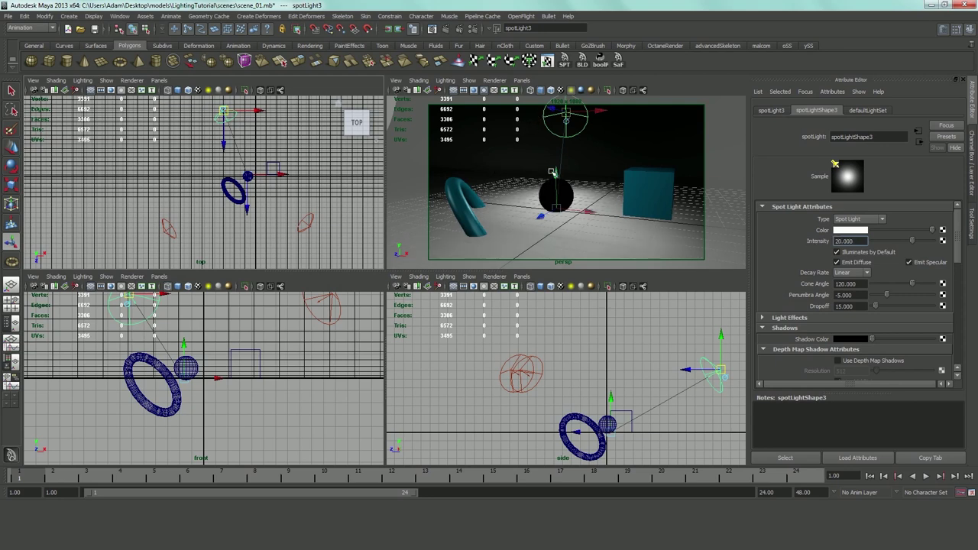
Step: Raise spotLight3 higher above the scene in the perspective and side views
mouse_move(555, 178)
left_mouse_down()
mouse_move(555, 158)
mouse_move(587, 140)
left_mouse_up()
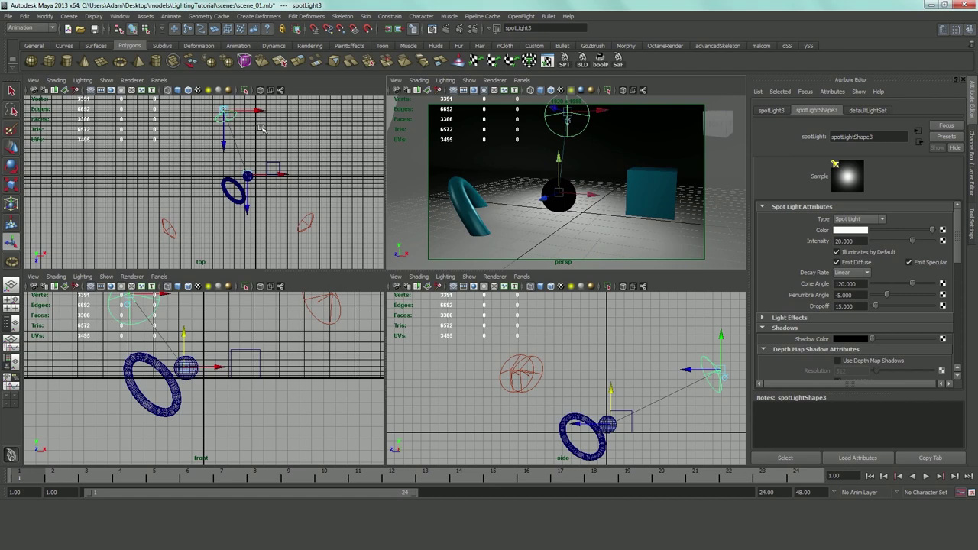
middle_click_drag(709, 321, 701, 307)
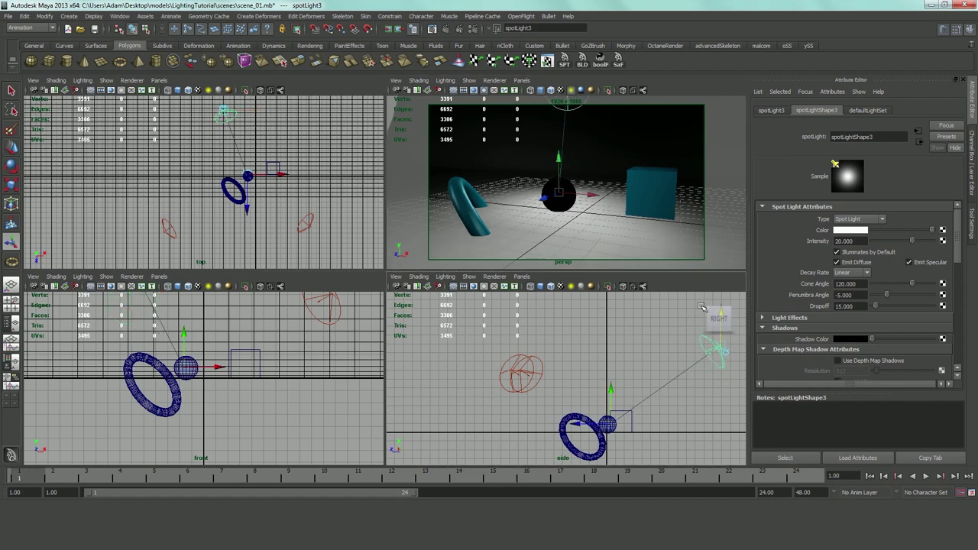
left_click(718, 355)
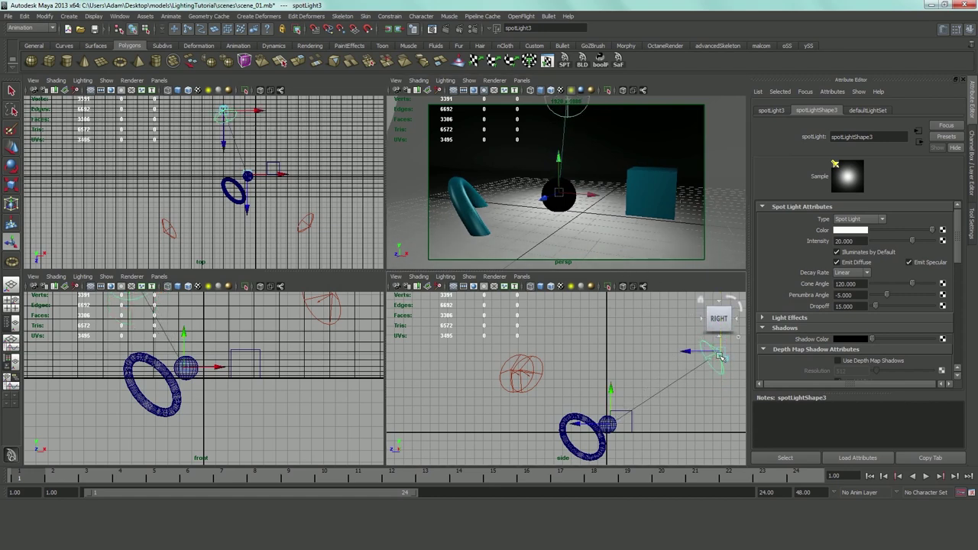
left_click_drag(719, 352, 735, 386)
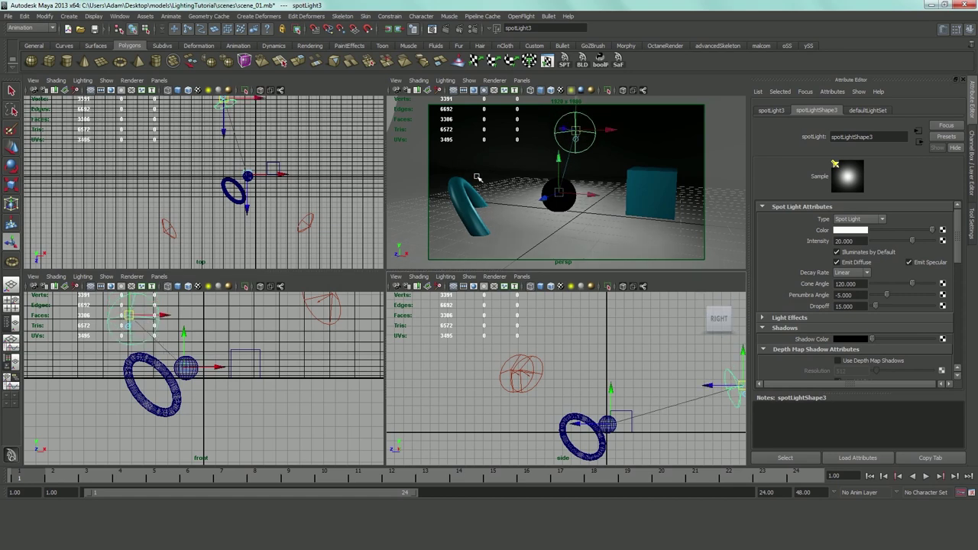
left_click_drag(616, 131, 604, 131)
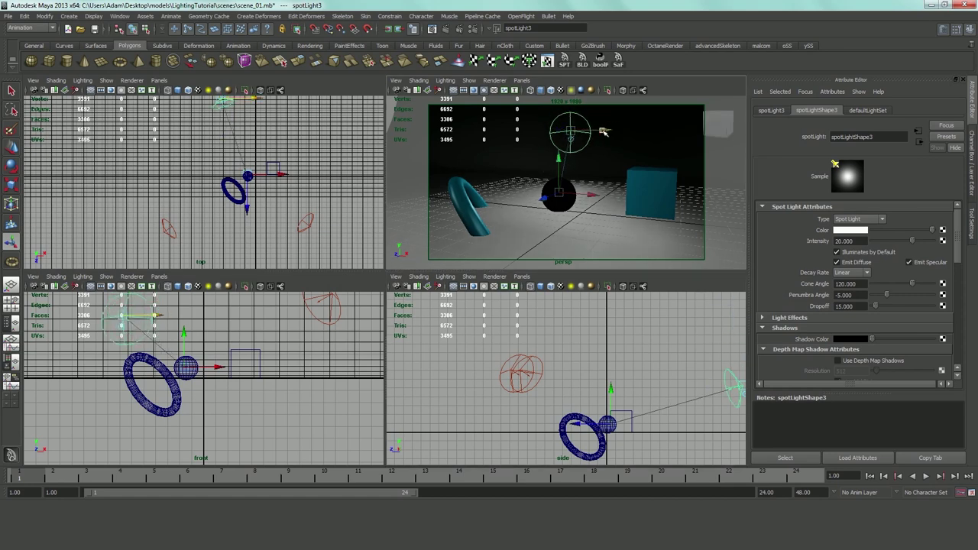
Step: Move spotLight3 back to sit directly behind the sphere, then maximize the top view
middle_click_drag(229, 102, 256, 139, "alt")
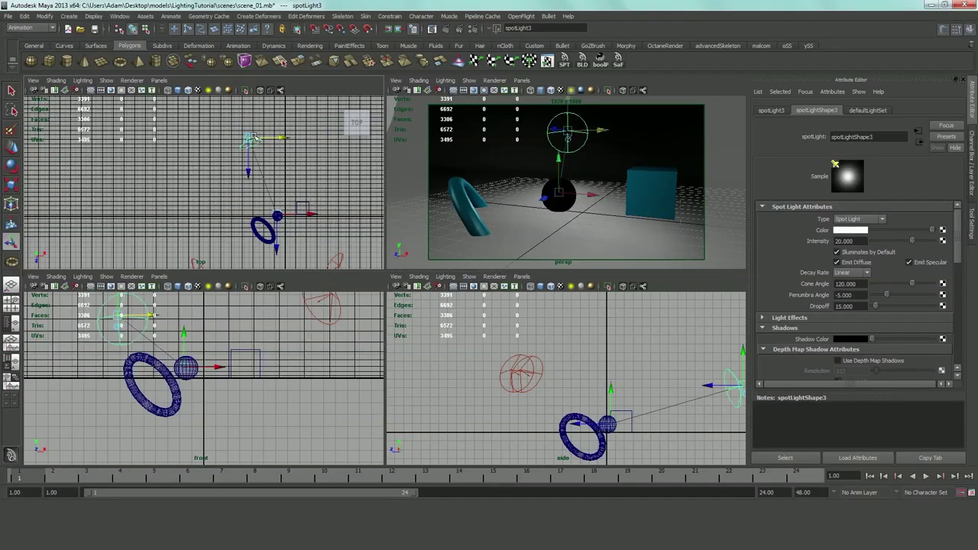
left_click(251, 138)
left_click_drag(251, 139, 280, 136)
middle_click_drag(279, 207, 278, 158, "alt")
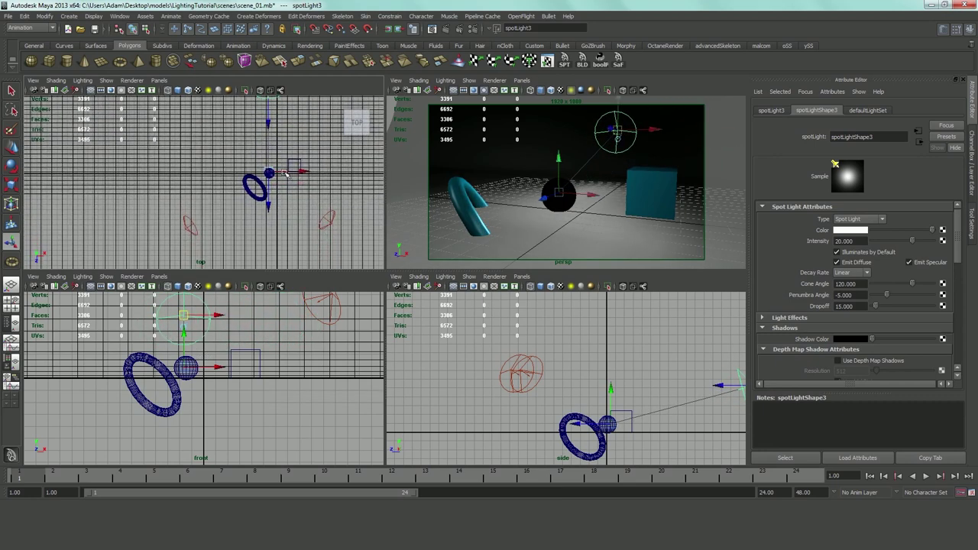
key("space")
middle_click_drag(552, 253, 413, 244, "alt")
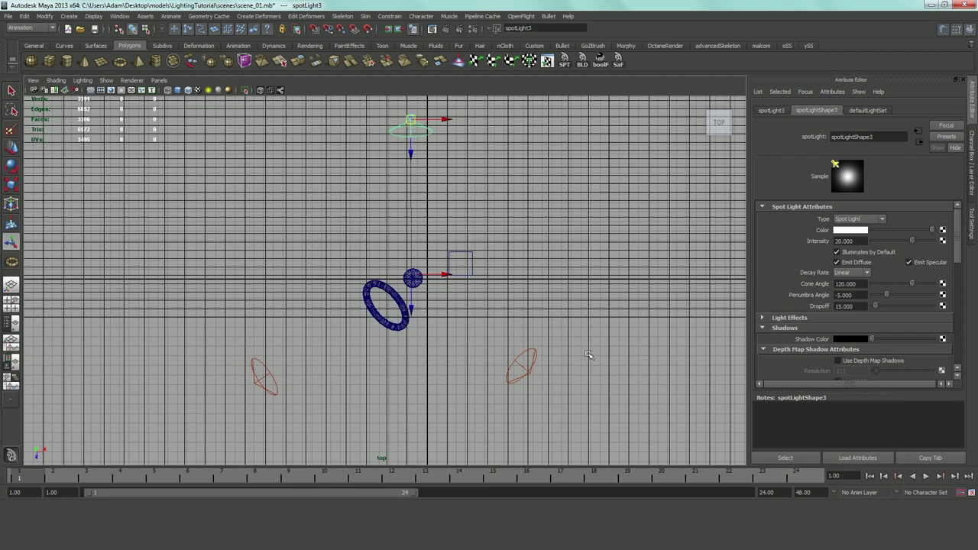
Step: Select spotLight1 and spotLight2, show the Channel Box/Layer Editor, and select pPlane1
left_click(529, 371)
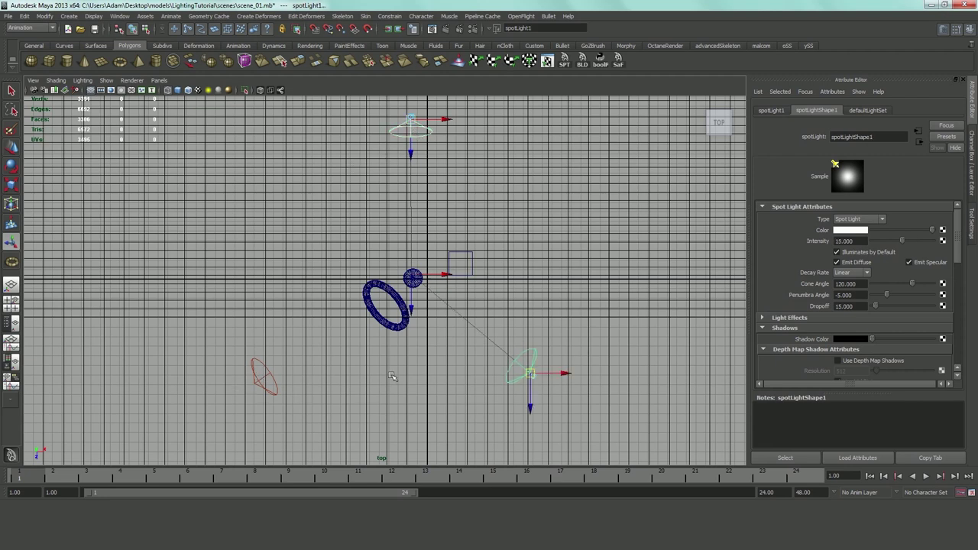
left_click(253, 379, "shift")
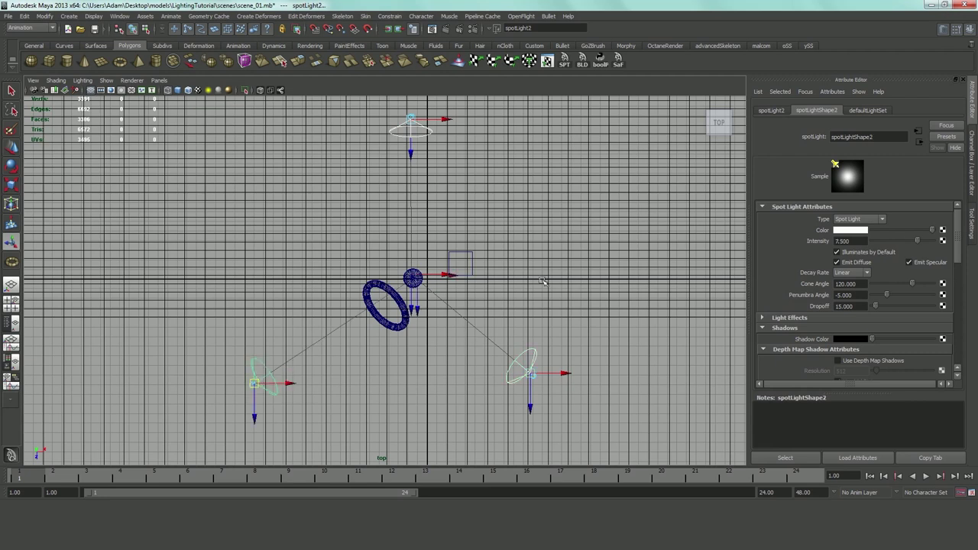
scroll(451, 175, "down", 4)
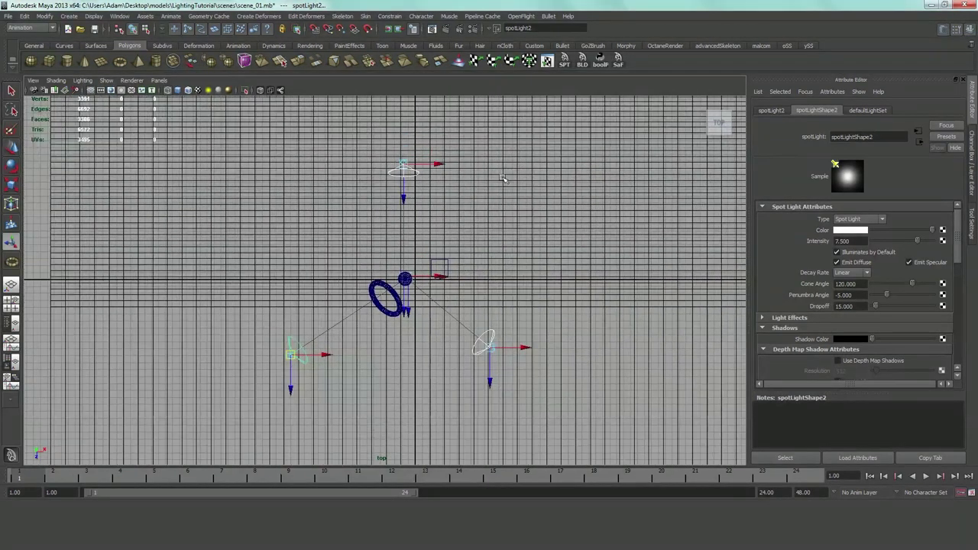
left_click(975, 168)
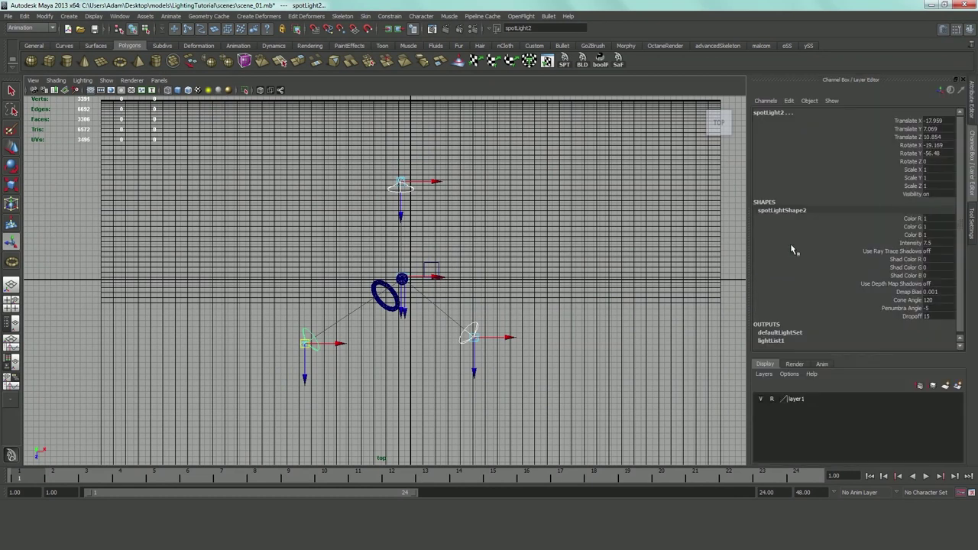
left_click(974, 100)
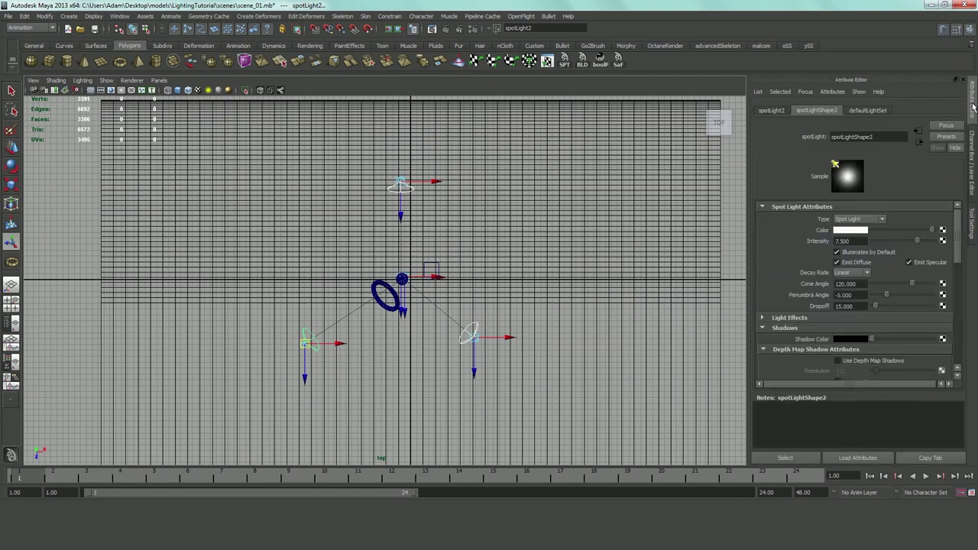
left_click(976, 175)
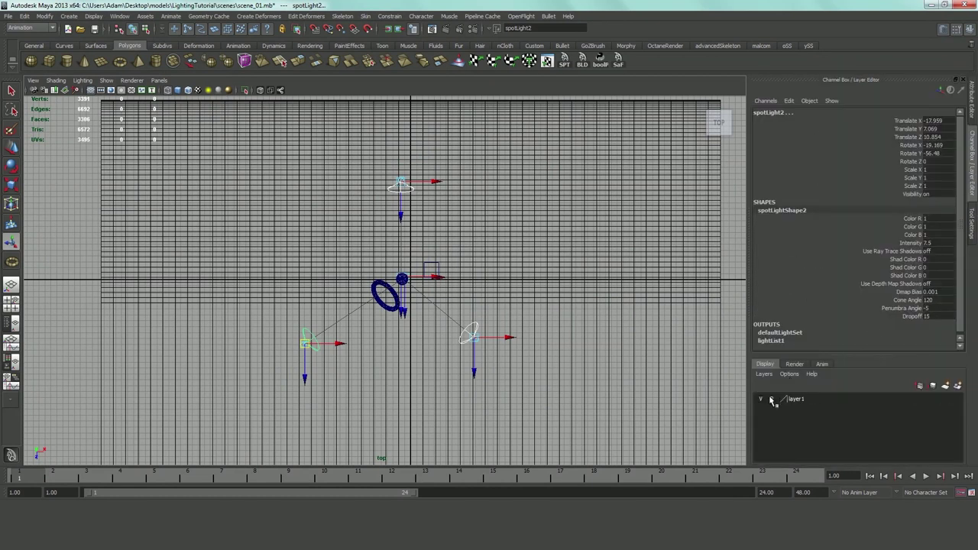
left_click(493, 201)
key("space")
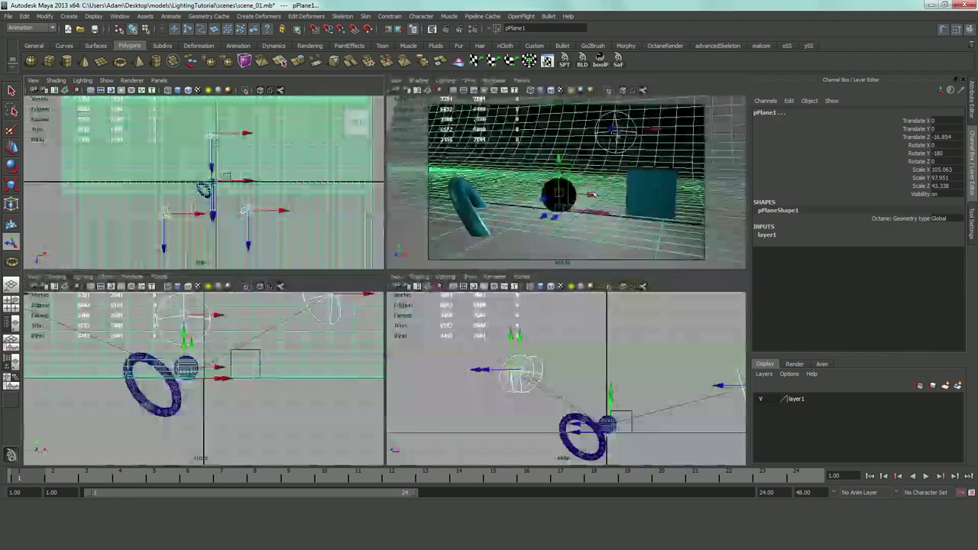
left_click(548, 180)
key("ctrl+g")
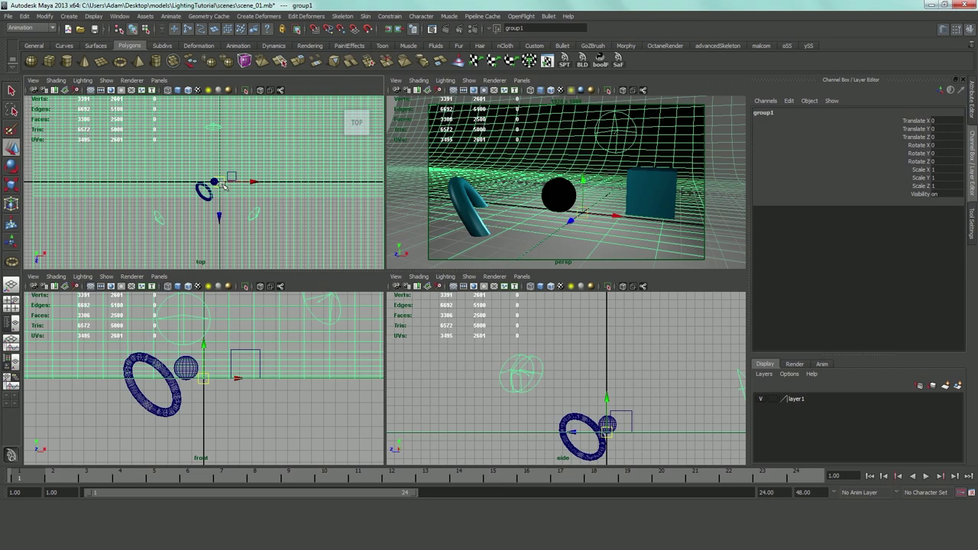
scroll(223, 186, "up", 5)
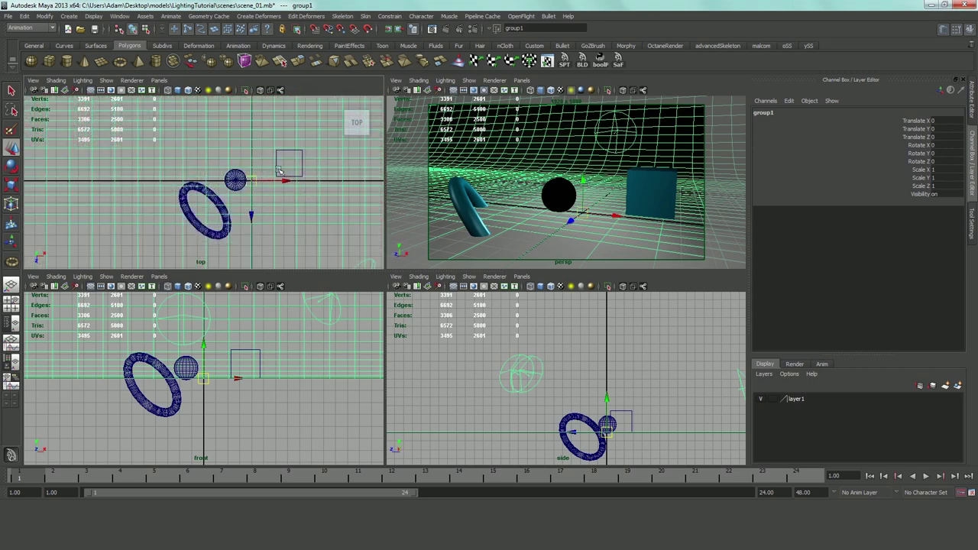
key("e")
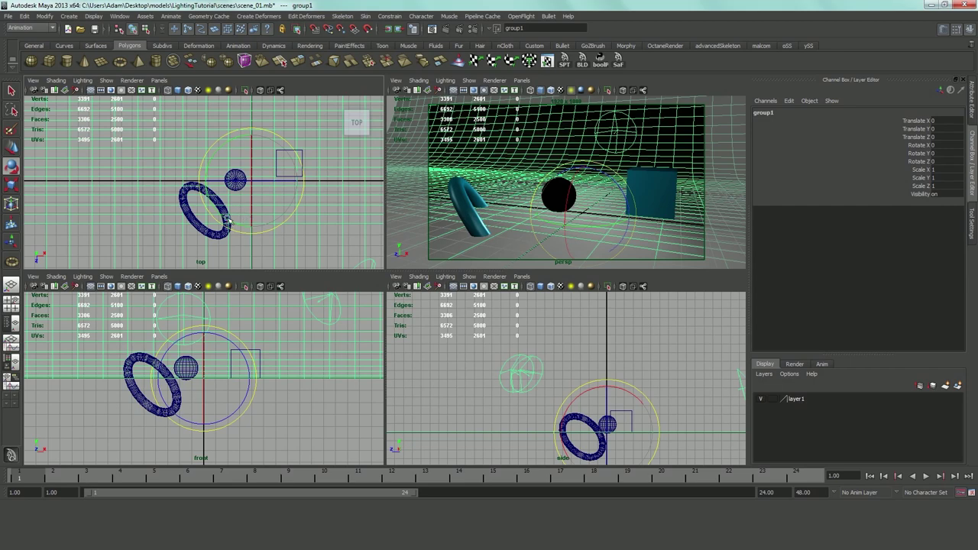
left_click_drag(226, 219, 286, 222)
left_click_drag(550, 153, 496, 150, "alt")
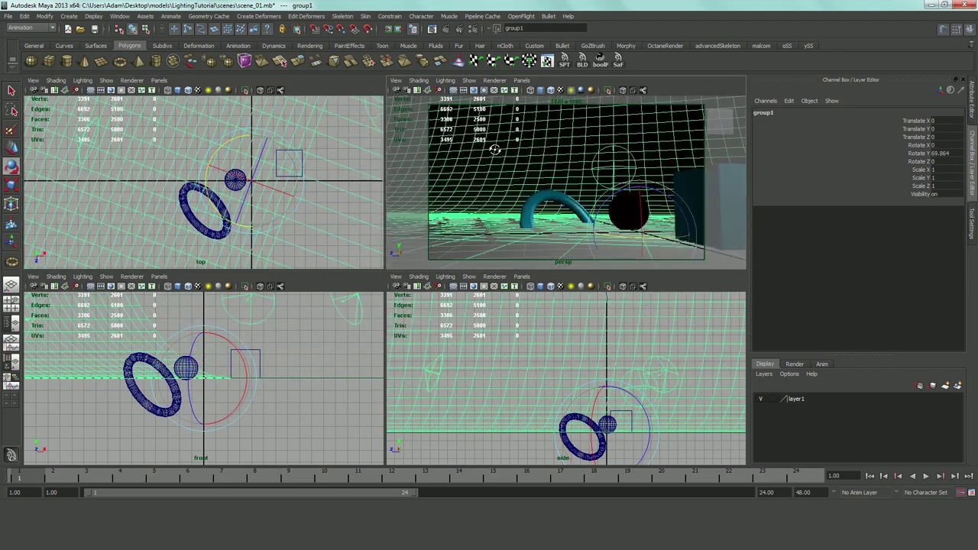
key("ctrl+z")
key("ctrl+z")
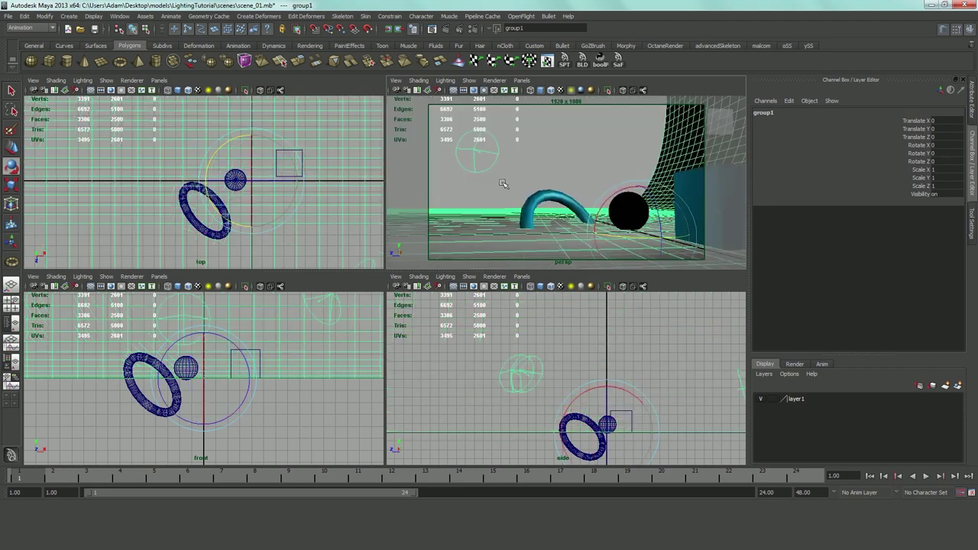
left_click_drag(502, 183, 591, 198, "alt")
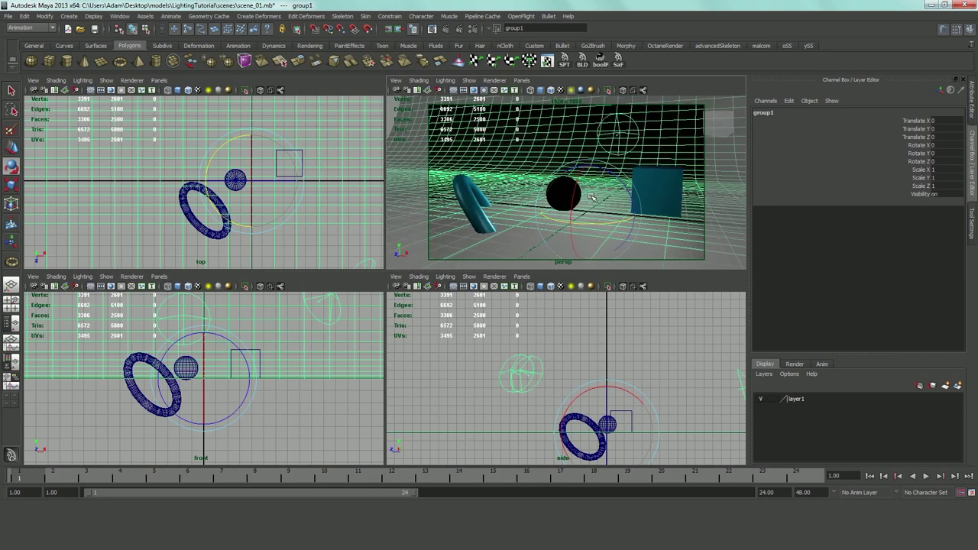
left_click(244, 226, "alt")
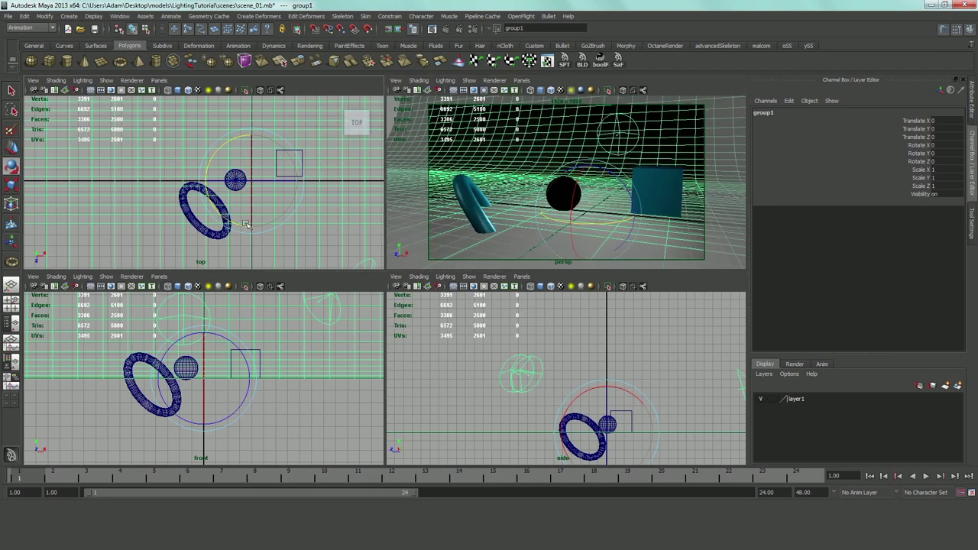
left_click(324, 238)
left_click(676, 93)
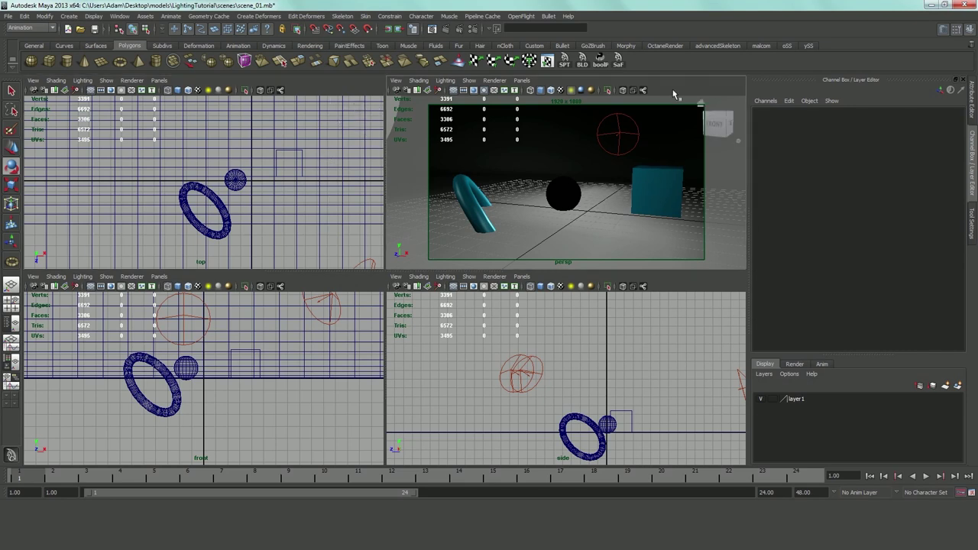
scroll(314, 197, "down", 3)
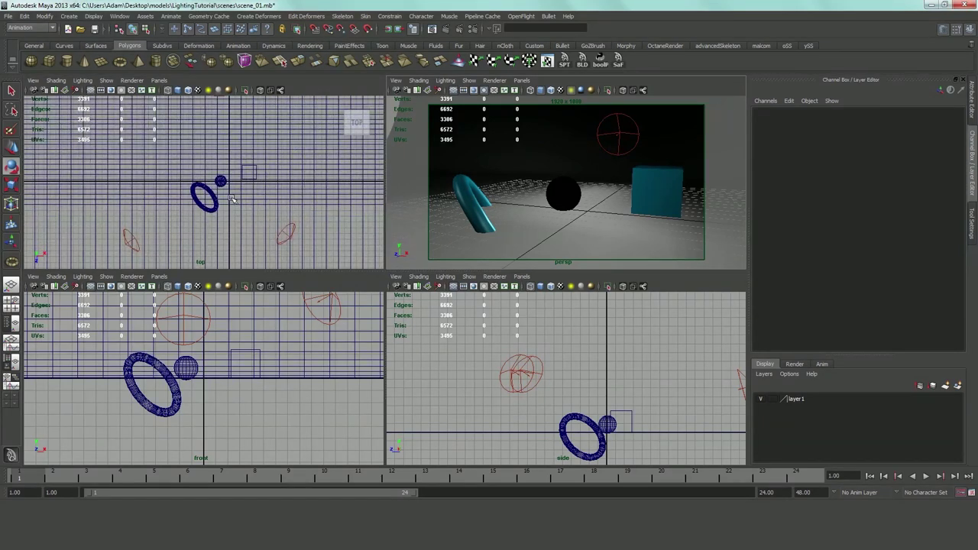
scroll(235, 169, "down", 3)
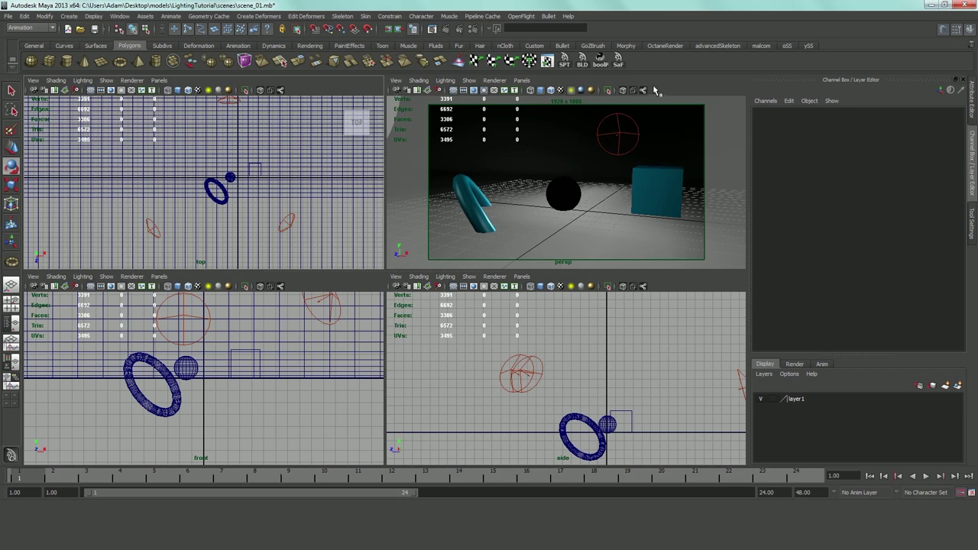
left_click(445, 31)
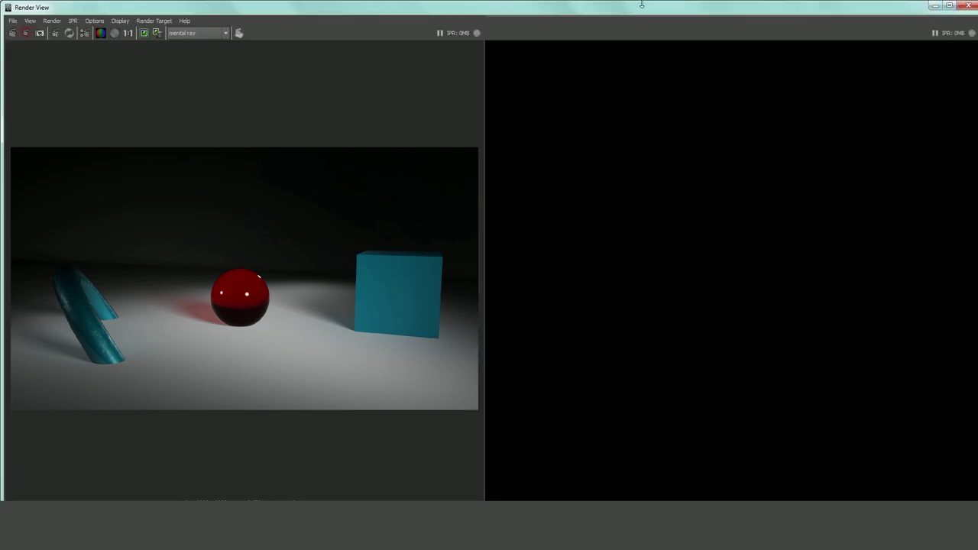
left_click_drag(641, 5, 879, 31)
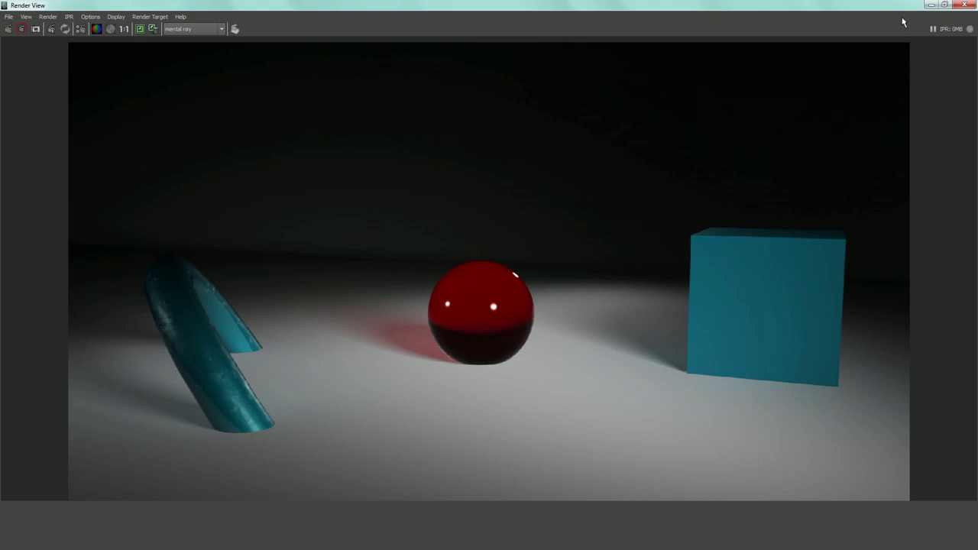
left_click(945, 6)
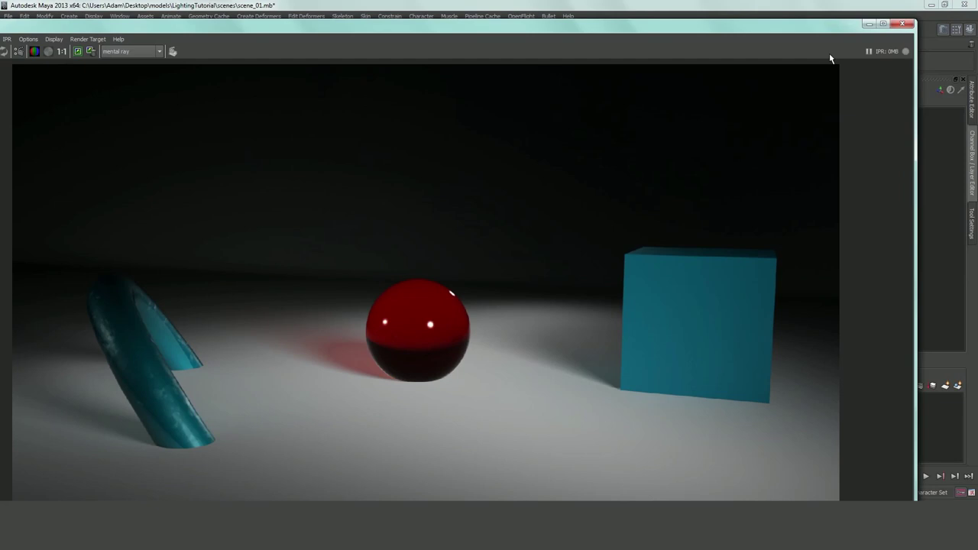
left_click(904, 25)
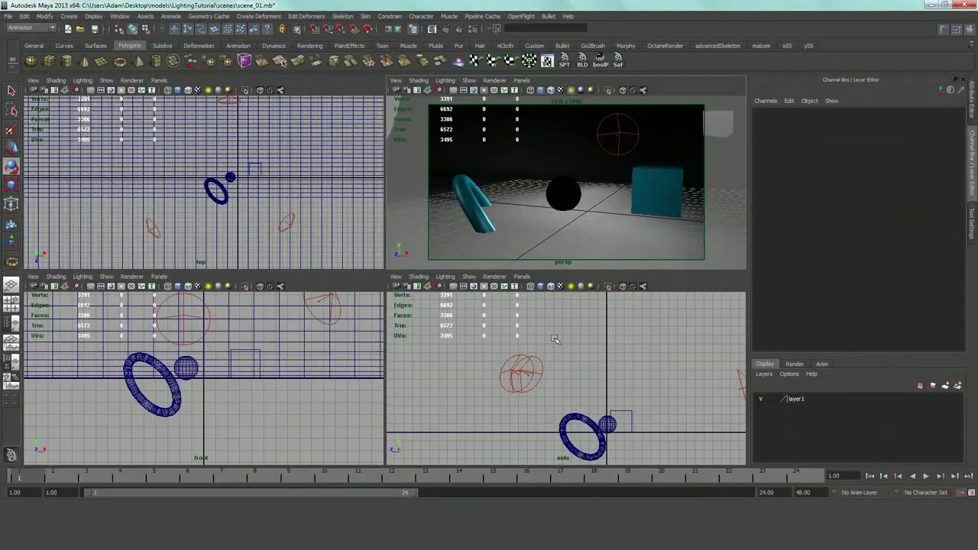
Step: Give spotLight1 Intensity 20 and Cone Angle 140
left_click(562, 156)
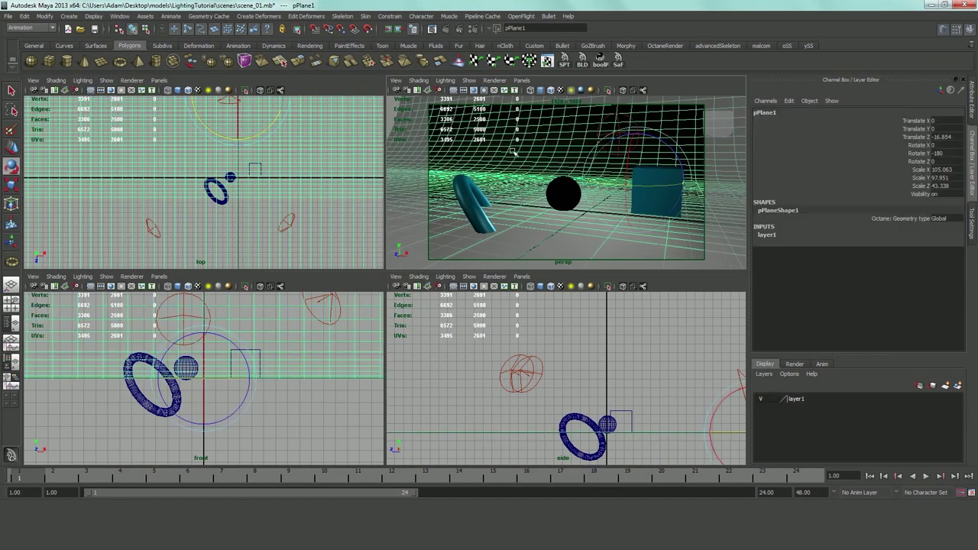
middle_click(294, 219)
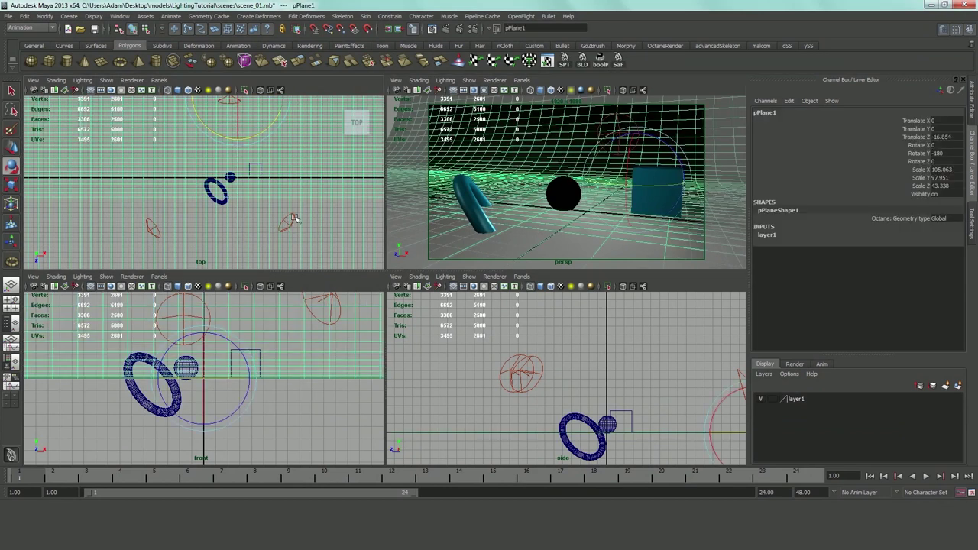
left_click(294, 220)
left_click(973, 103)
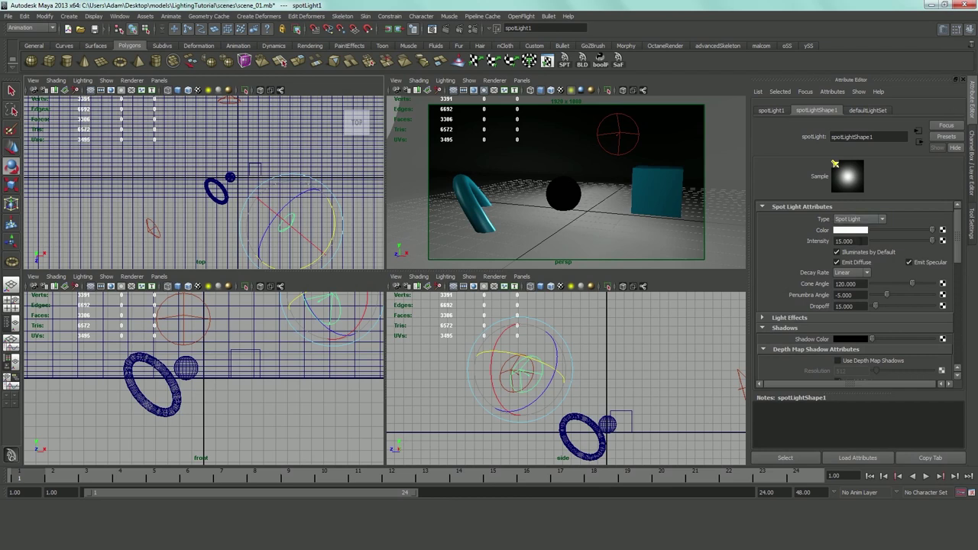
double_click(844, 241)
type("20")
key("Return")
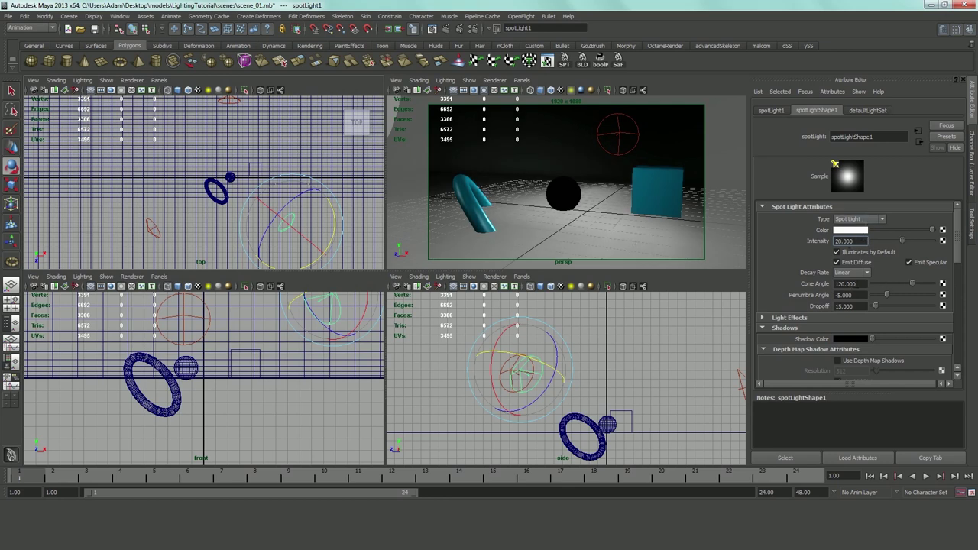
key("Tab")
type("140")
key("Return")
Step: Set spotLight2's Intensity to 10 and spotLight3's Intensity to 30
left_click(154, 229)
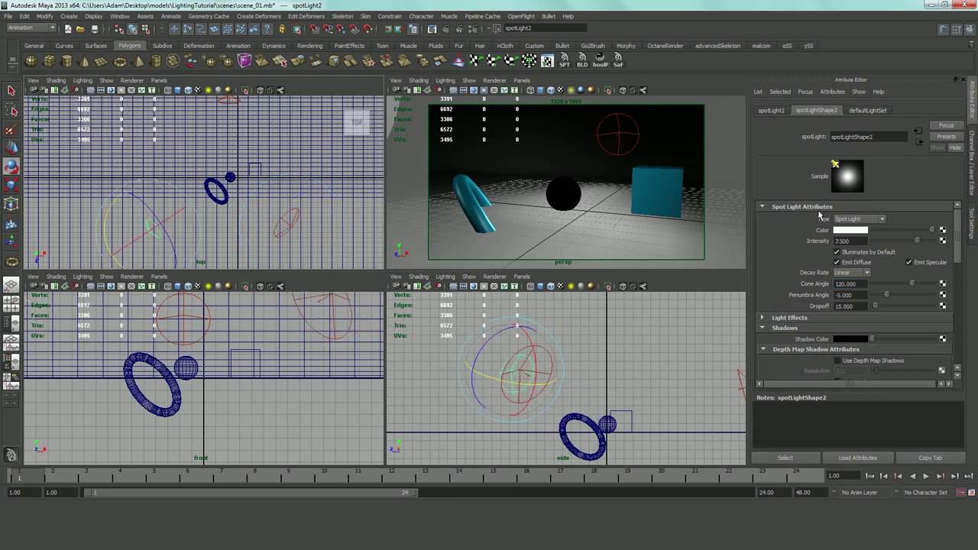
left_click(852, 241)
type("10")
key("Return")
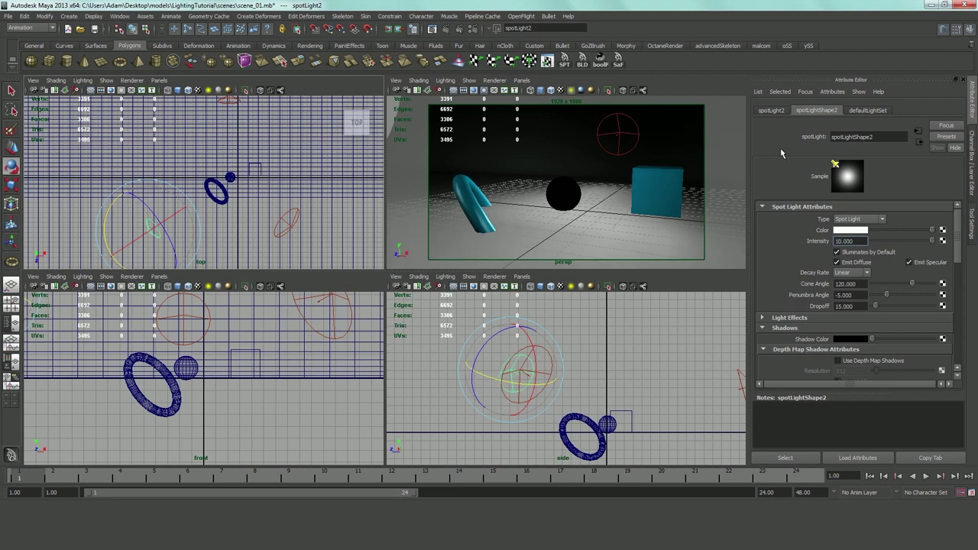
key("Right")
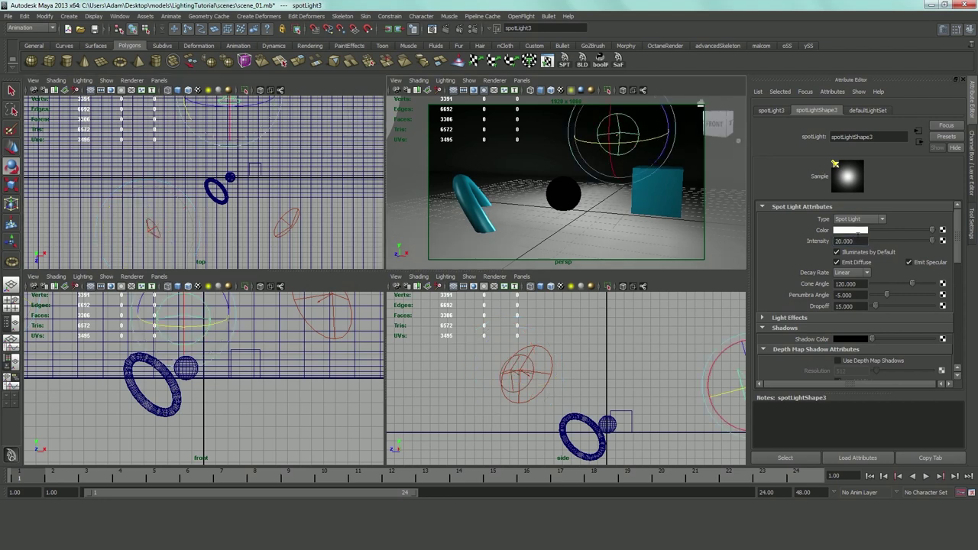
double_click(849, 241)
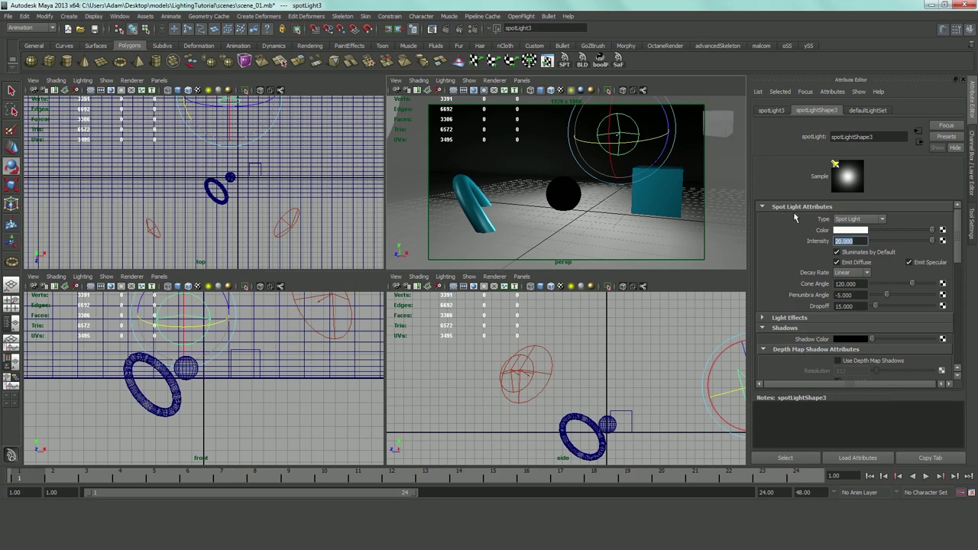
type("30")
key("Return")
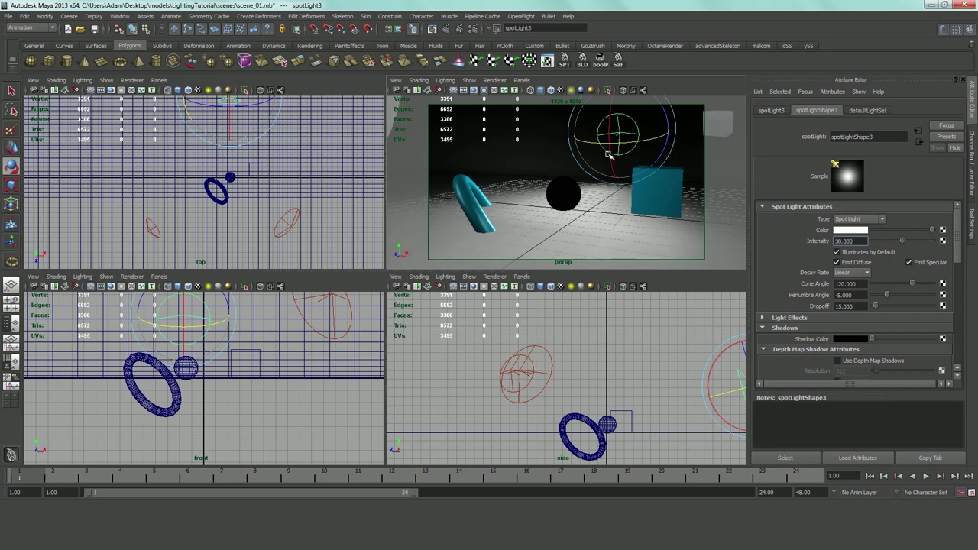
Step: Lower spotLight3's aim point toward the objects using the show-manipulator
middle_click_drag(251, 127, 256, 144, "alt")
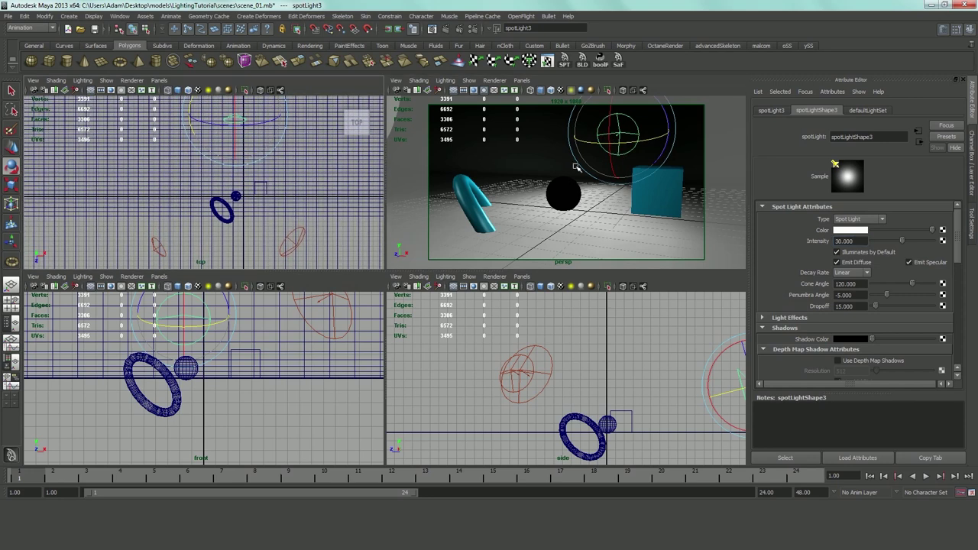
key("t")
mouse_move(555, 159)
left_mouse_down()
mouse_move(557, 147)
mouse_move(563, 153)
left_mouse_up()
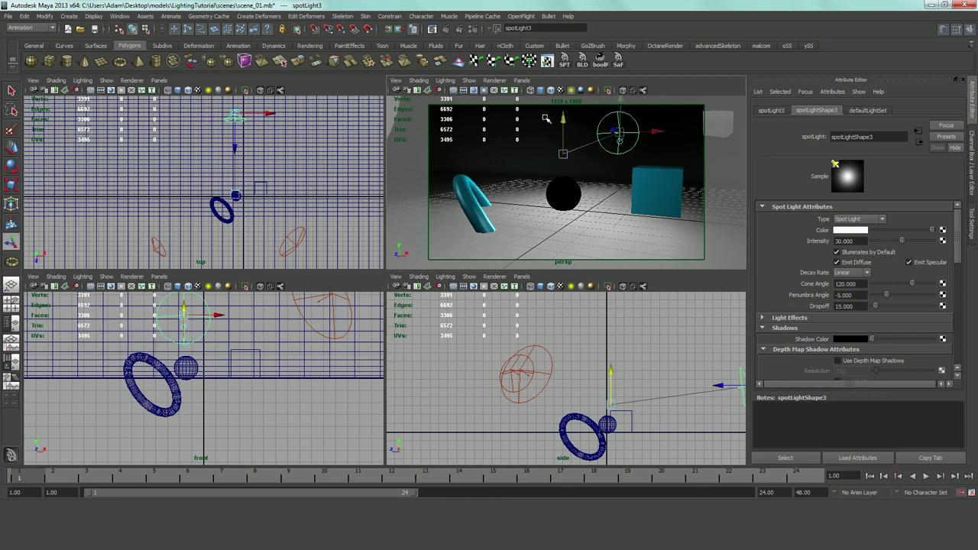
left_click_drag(546, 118, 550, 129)
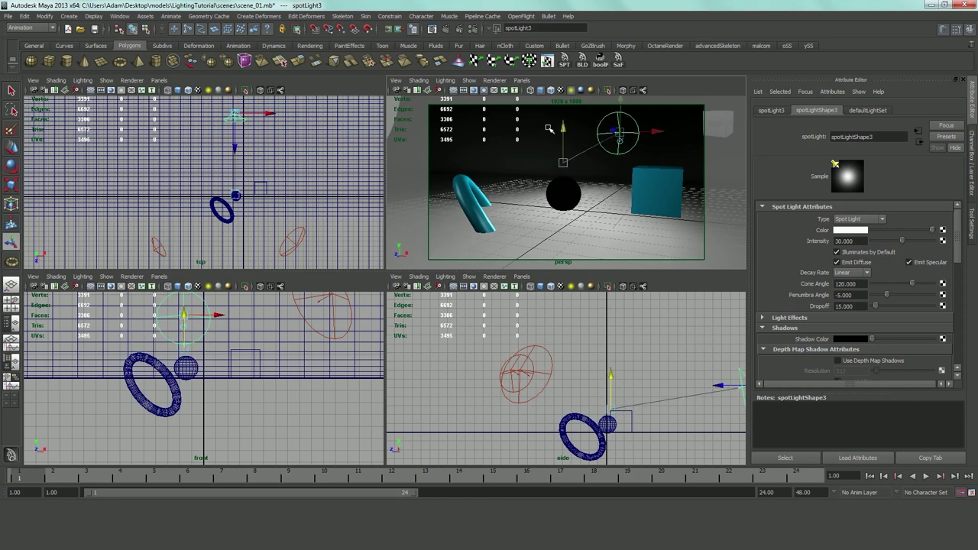
left_click_drag(620, 104, 588, 81)
Step: Reposition spotLight3 in the top and side views, then render the frame in mental ray
left_click(270, 110)
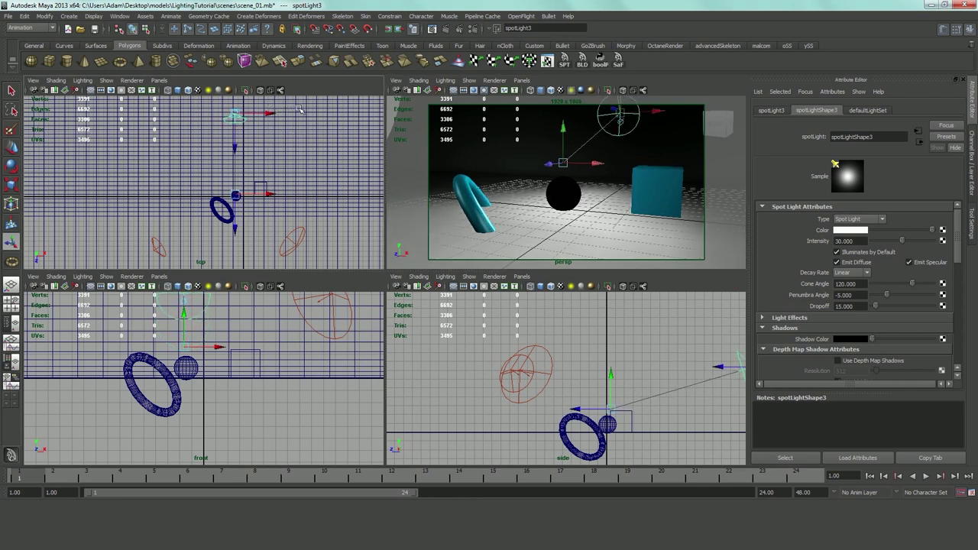
left_click_drag(269, 113, 271, 81)
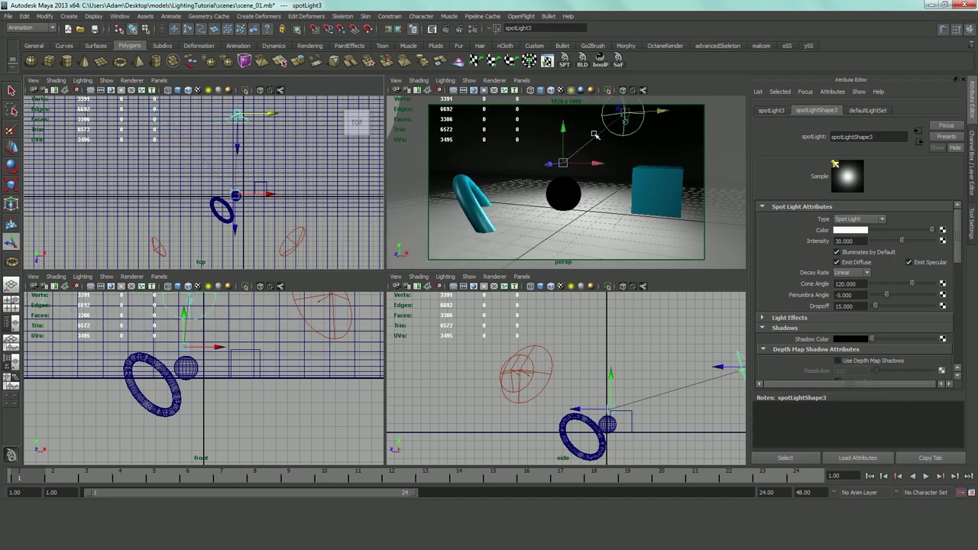
left_click_drag(563, 126, 561, 134)
middle_click(702, 361)
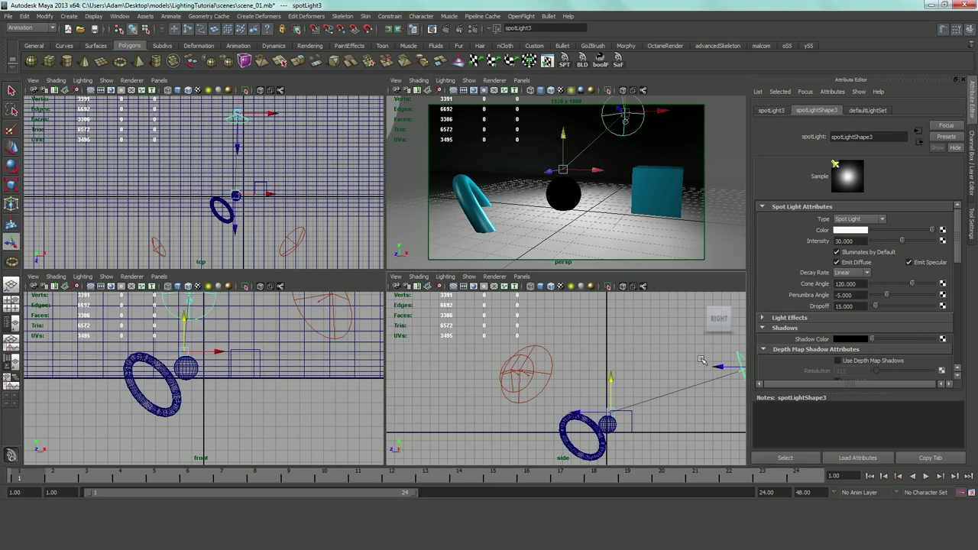
left_click_drag(708, 365, 680, 359)
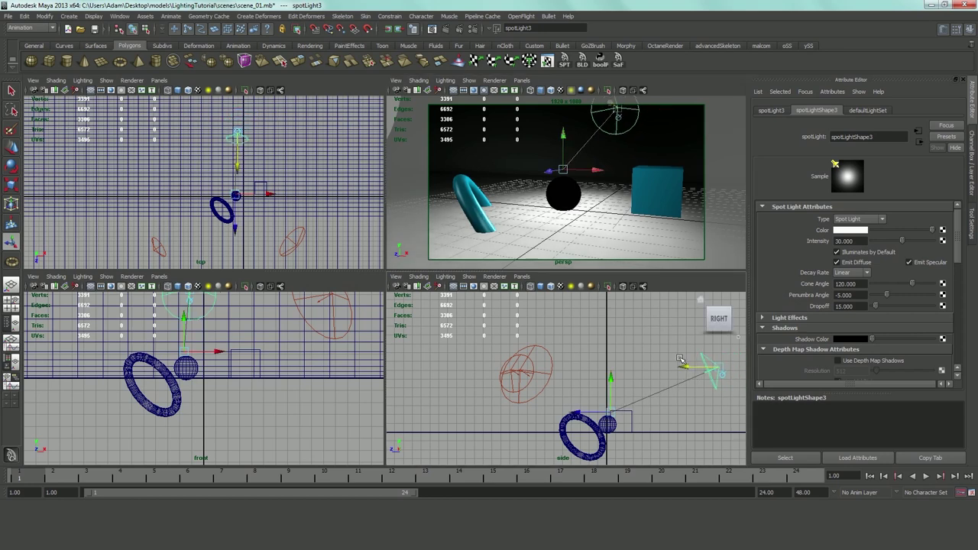
middle_click_drag(663, 340, 633, 356, "alt")
left_click_drag(689, 350, 690, 360)
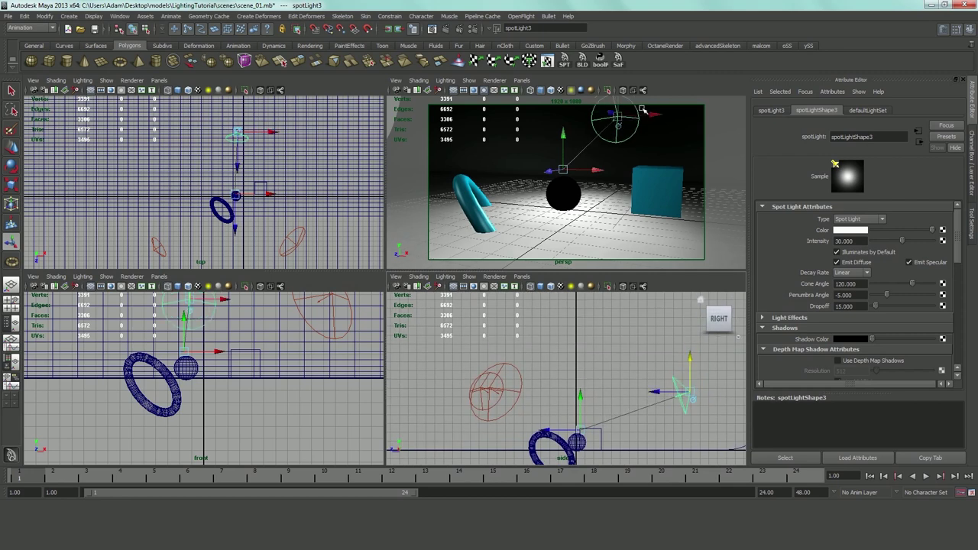
left_click(661, 95)
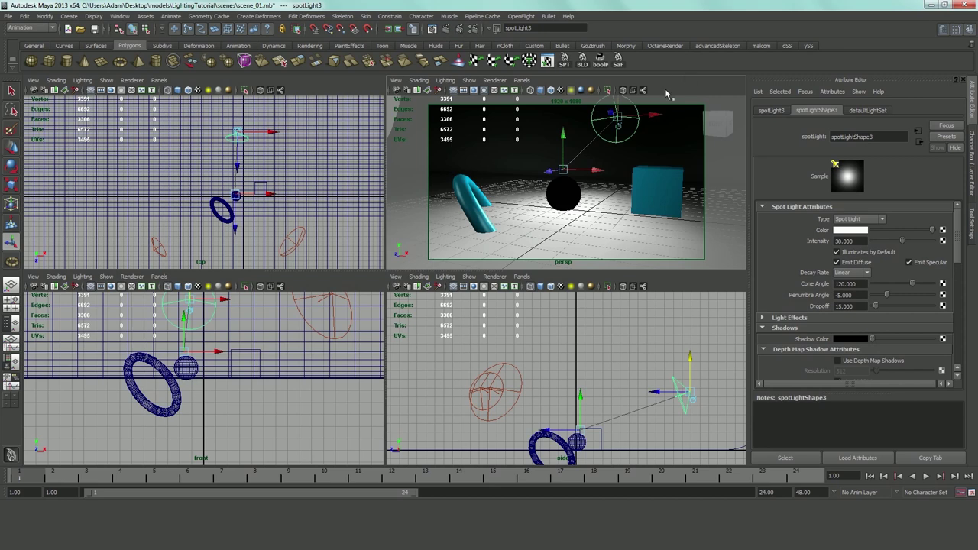
left_click(448, 29)
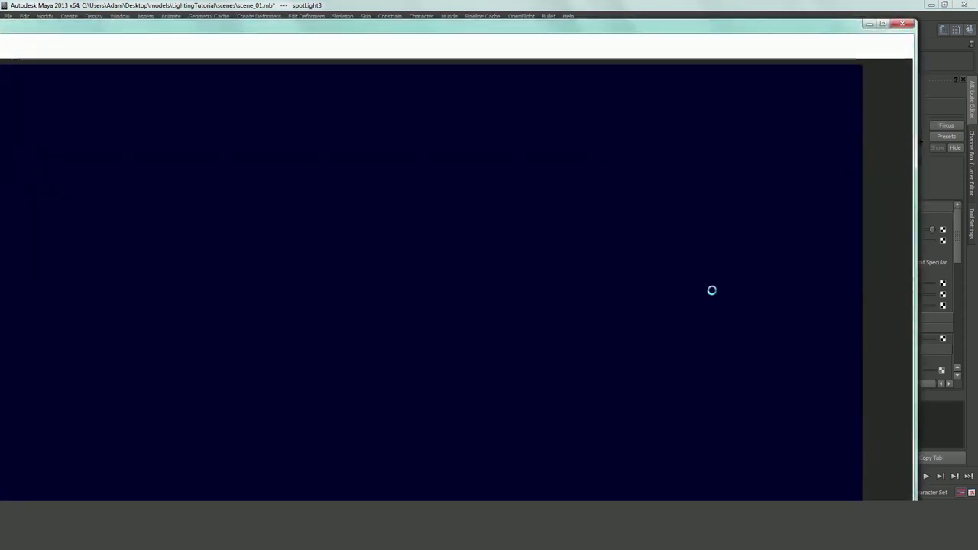
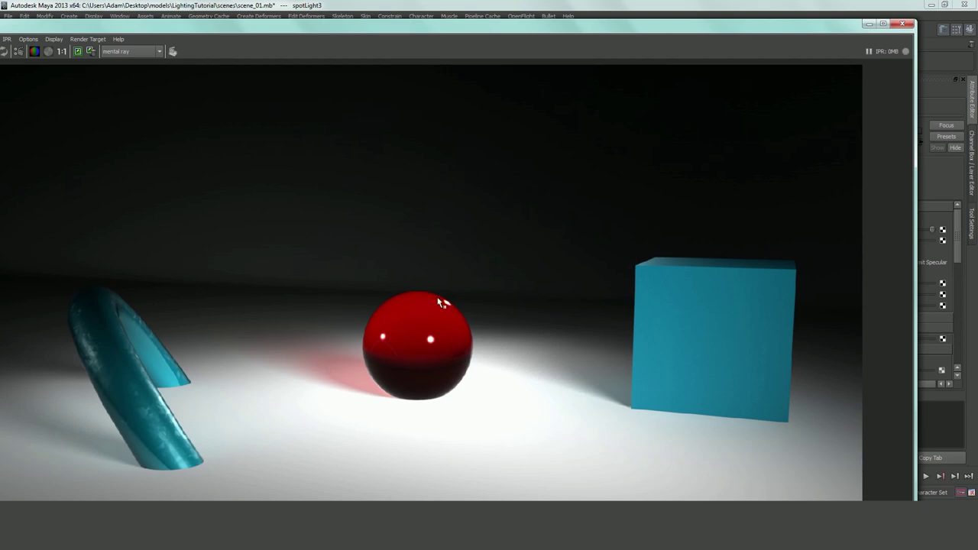
Step: Close the Render View window and bring up the Create > Lights submenu
left_click(901, 25)
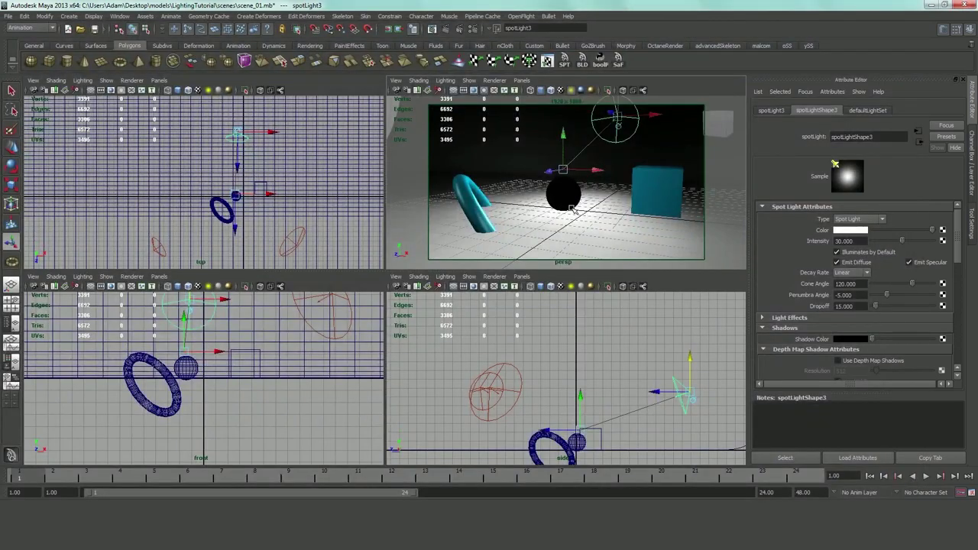
left_click(77, 17)
mouse_move(78, 70)
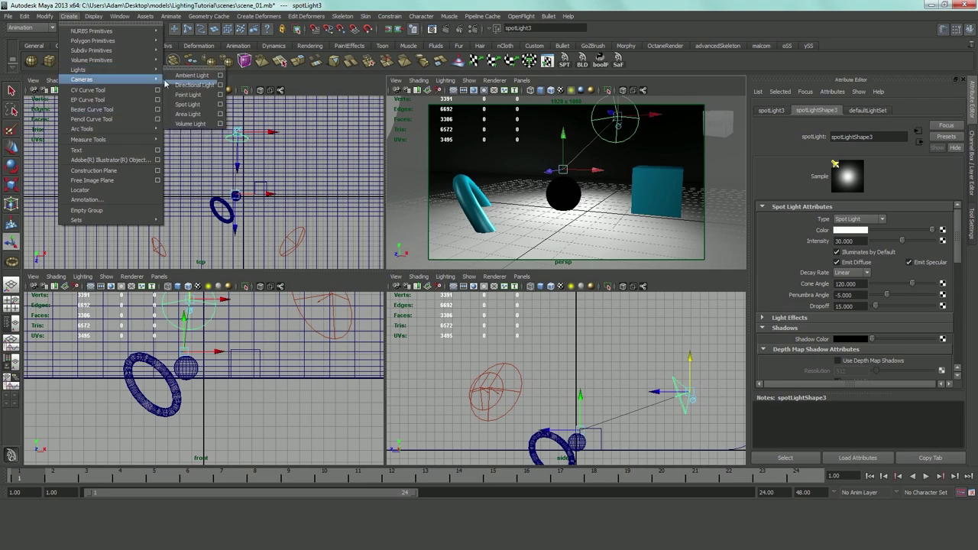
Step: Create an area light and move it up above the sphere, tube and cube
mouse_move(154, 60)
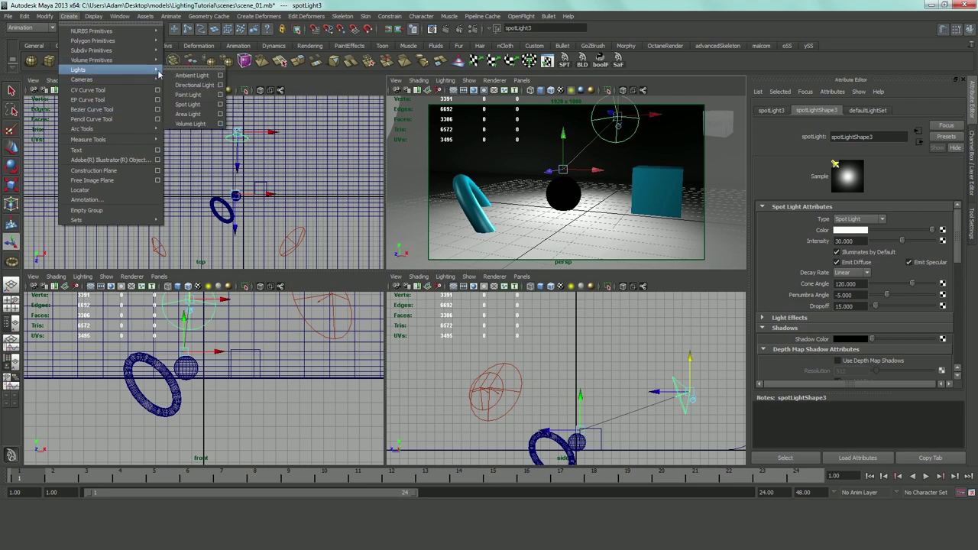
left_click(188, 113)
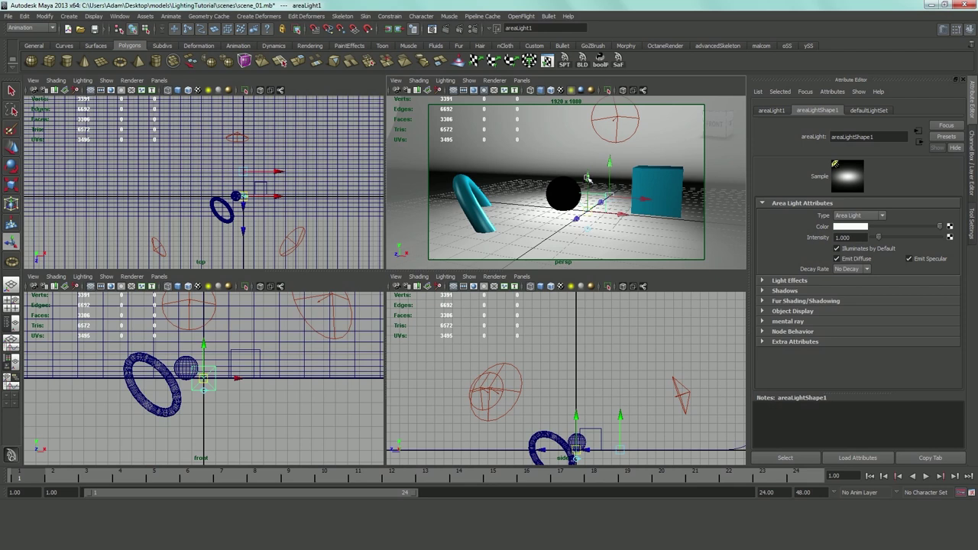
left_click_drag(585, 179, 603, 84)
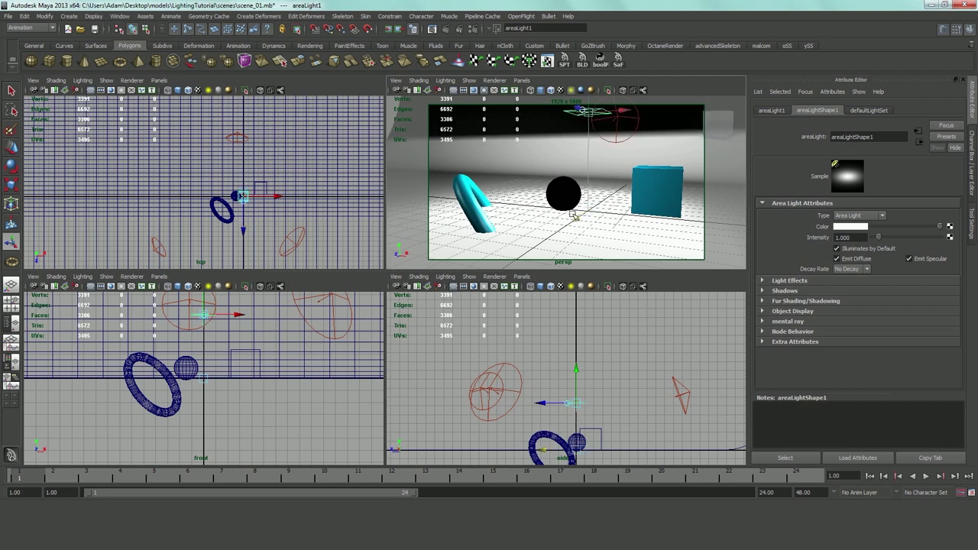
key("t")
mouse_move(578, 367)
left_mouse_down()
mouse_move(579, 385)
mouse_move(574, 378)
left_mouse_up()
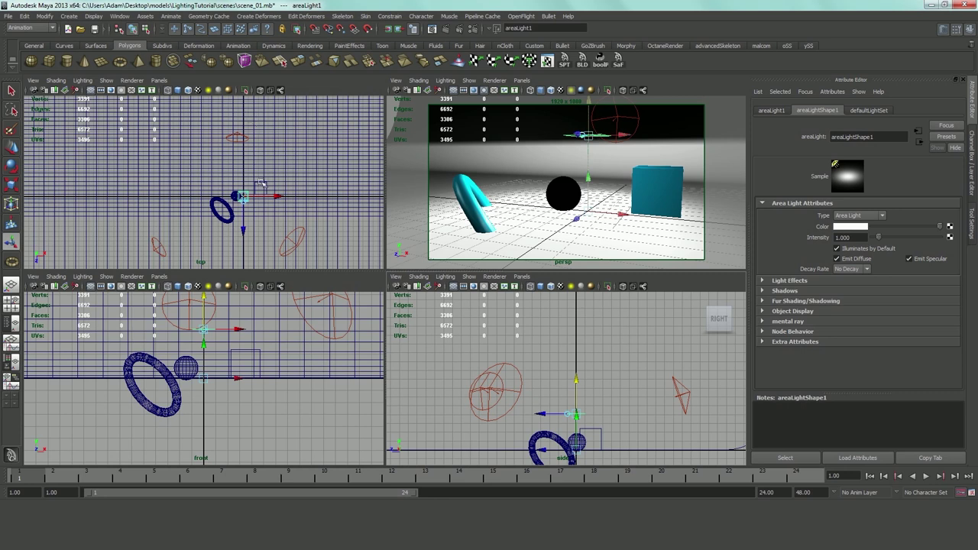
scroll(263, 185, "up", 2)
Step: Scale the area light into a large plane and raise it high above the scene
key("r")
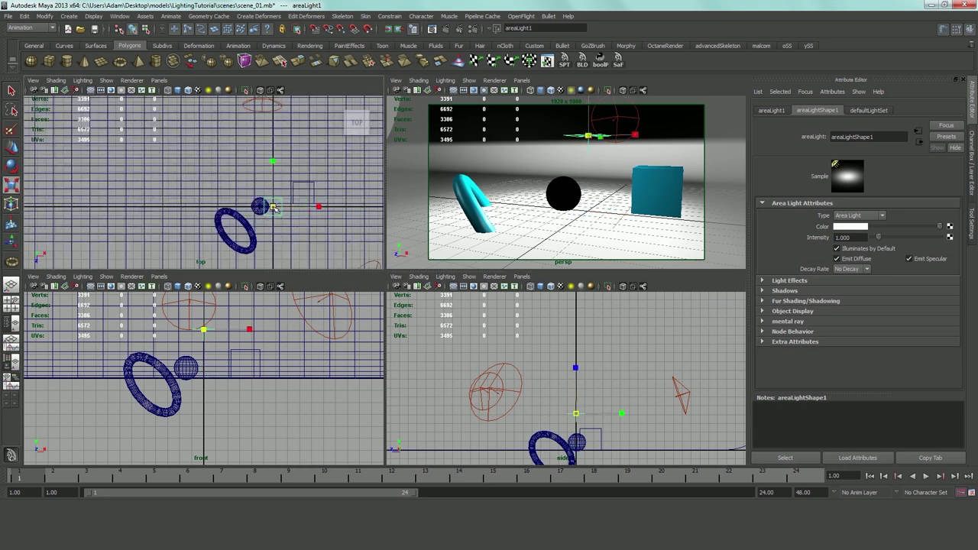
left_click_drag(275, 208, 77, 205)
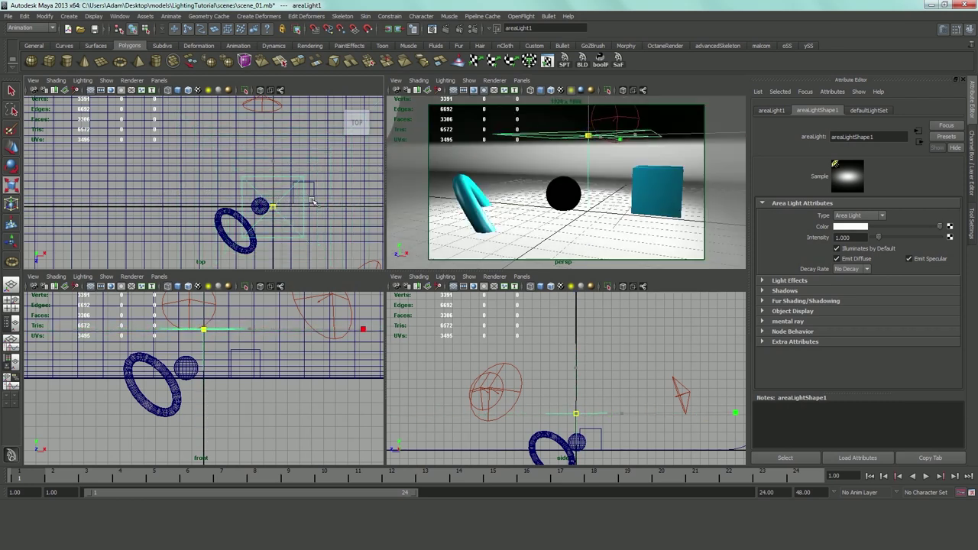
left_click_drag(312, 201, 395, 189)
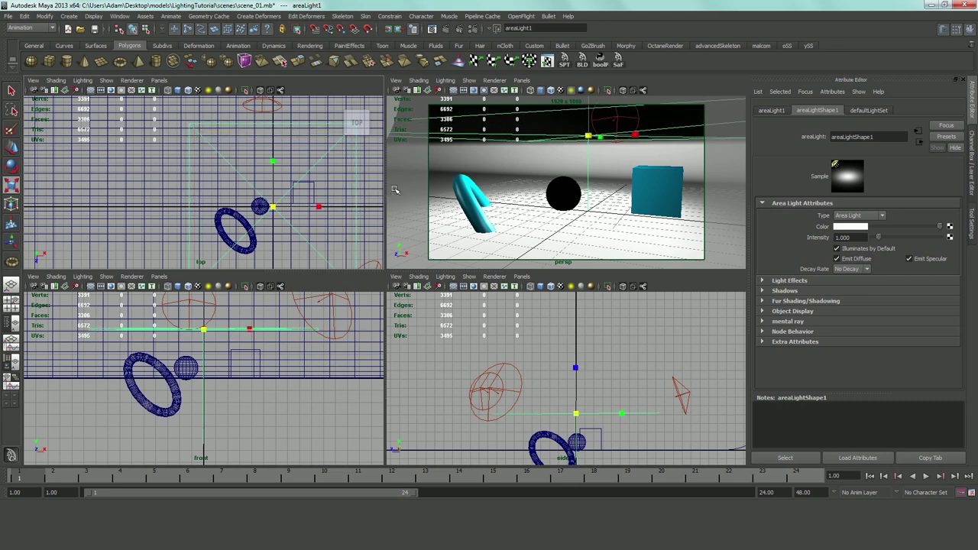
key("t")
left_click(272, 171)
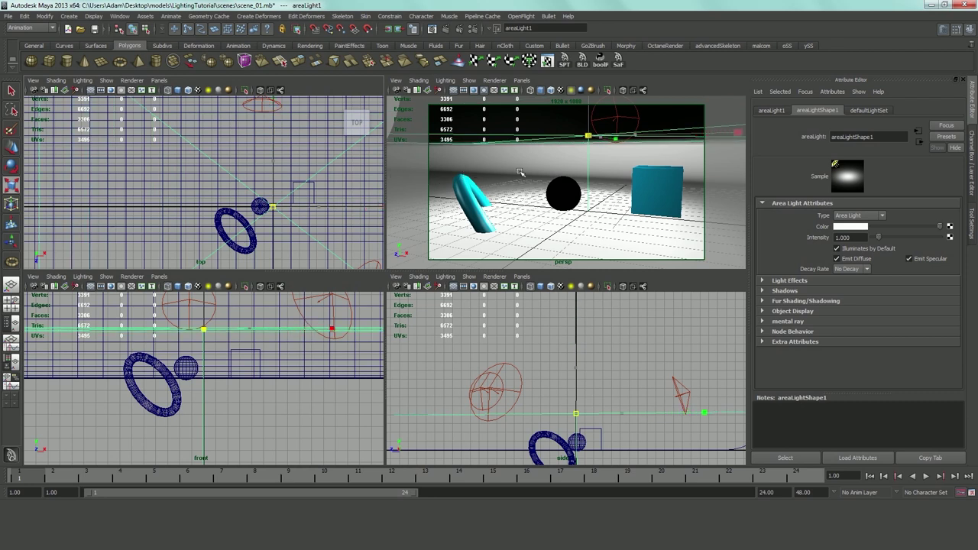
left_click_drag(362, 207, 318, 207)
key("w")
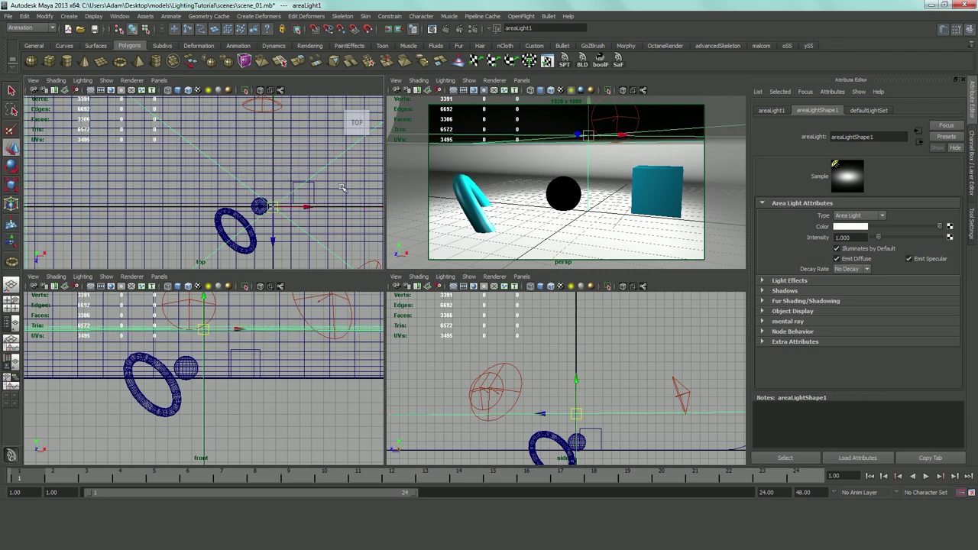
scroll(216, 313, "down", 3)
middle_click_drag(216, 313, 237, 361, "alt")
left_click_drag(228, 356, 228, 293)
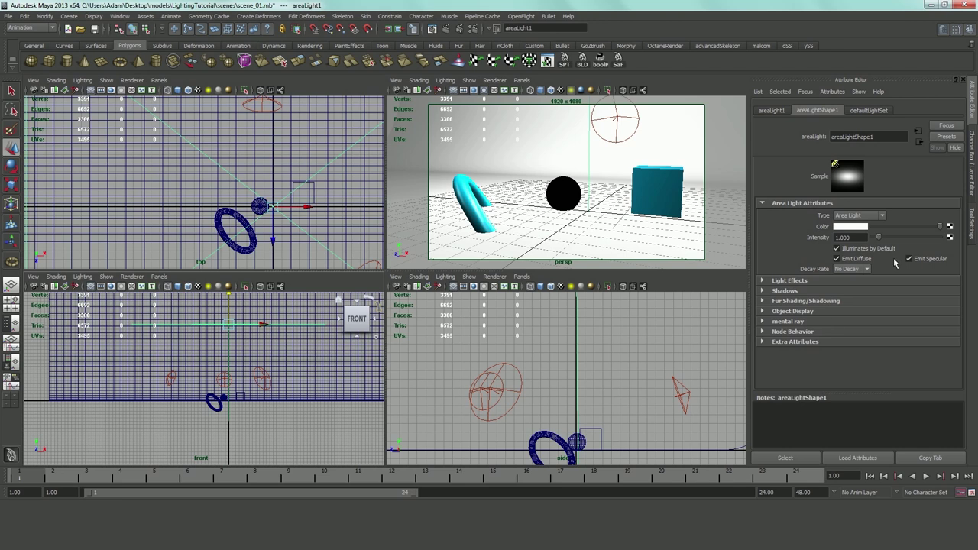
Step: Try Linear decay on the area light, then set it back to No Decay
left_click(853, 269)
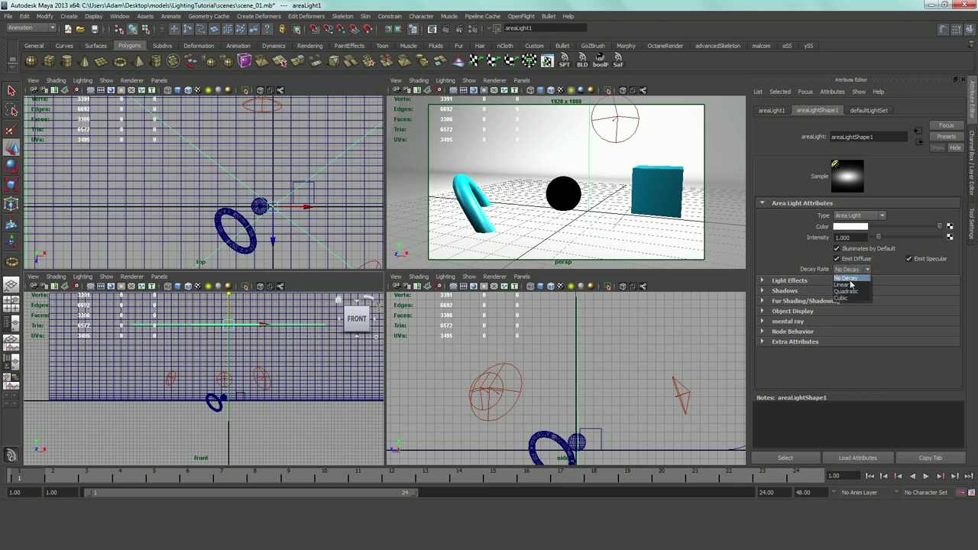
left_click(851, 285)
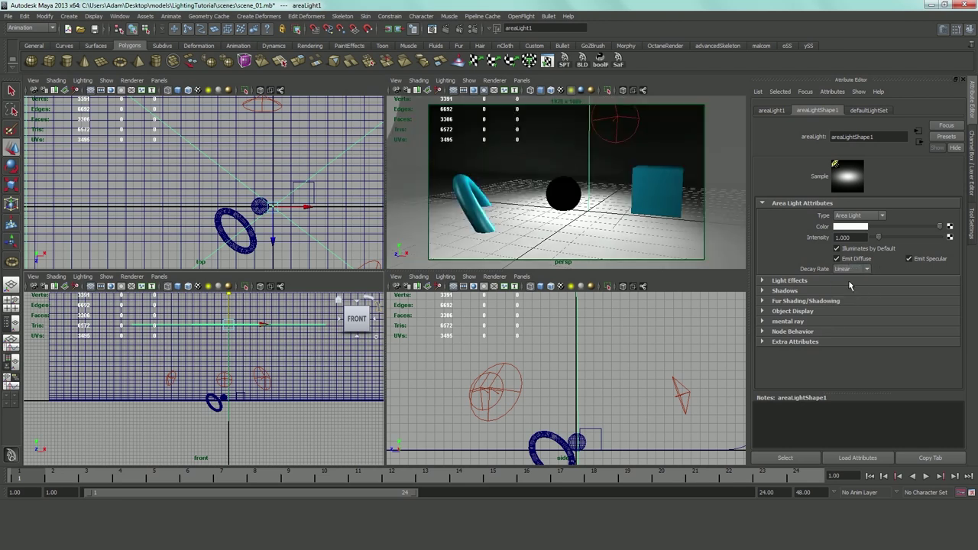
left_click(848, 269)
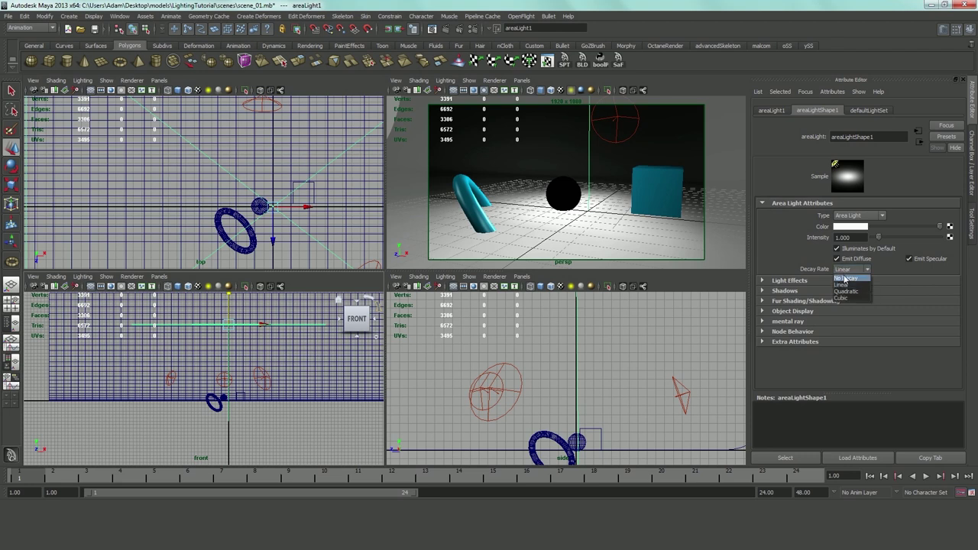
left_click(848, 276)
Step: Lower the area light's intensity to 0.1, then settle on 0.2
double_click(864, 238)
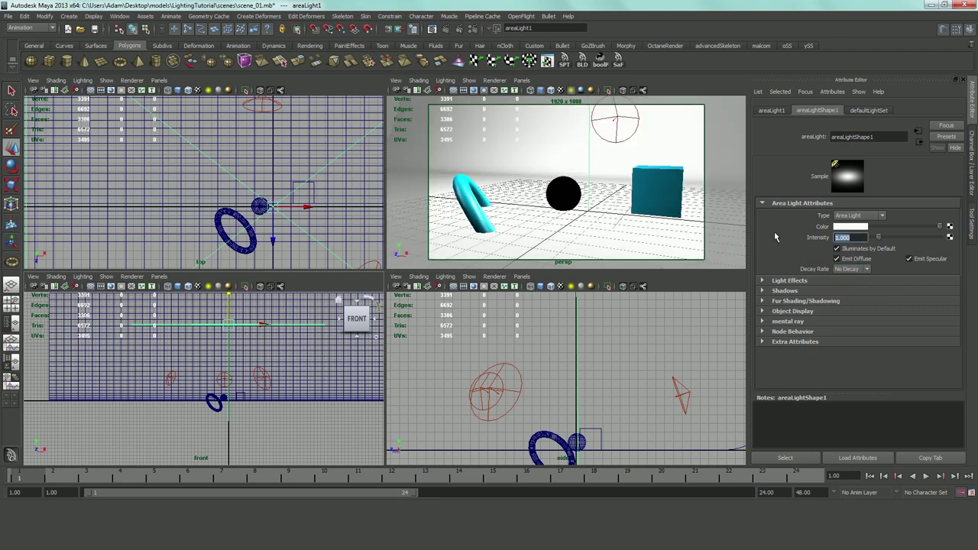
key("BackSpace")
type("0.1")
key("Return")
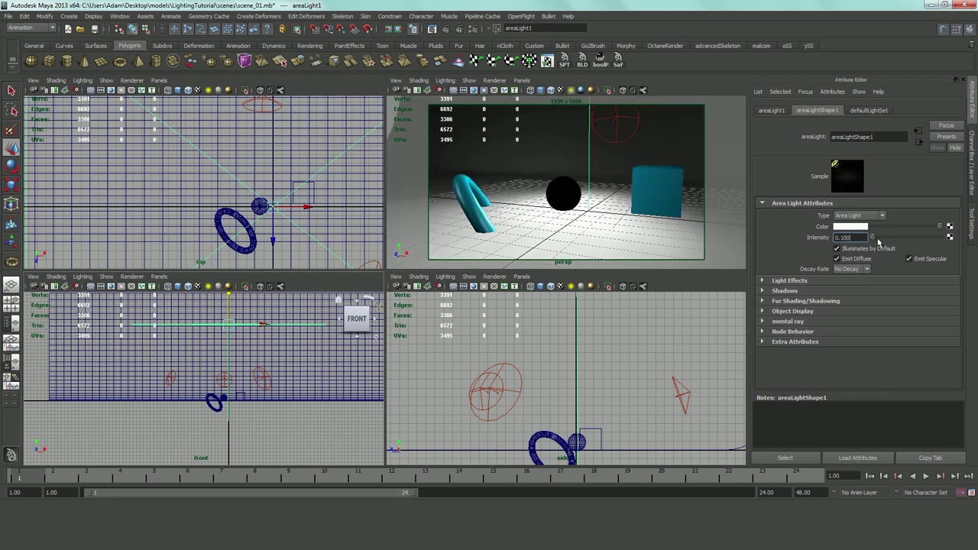
type("0.2")
key("Return")
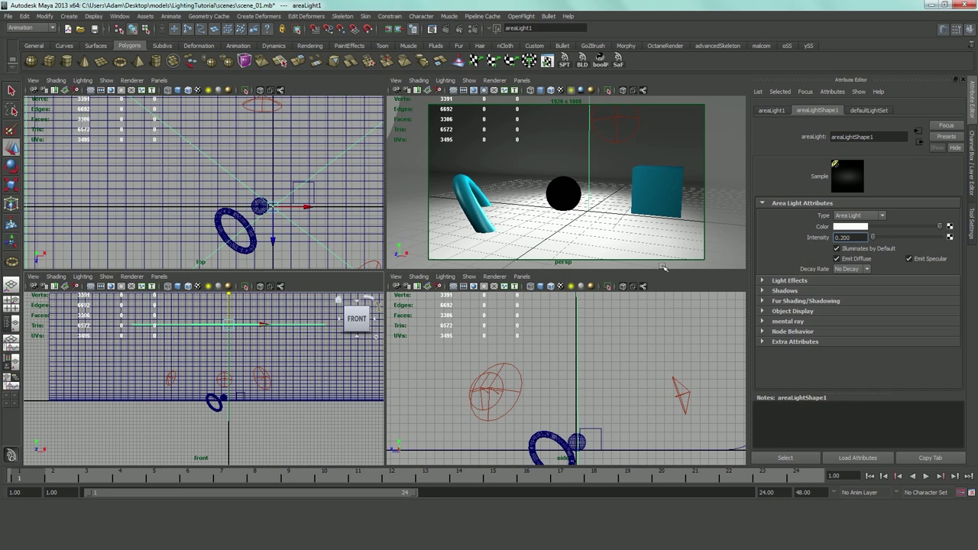
Step: Expand the area light's Shadows section, enable ray-traced shadows and select the Shadow Rays value
left_click(788, 291)
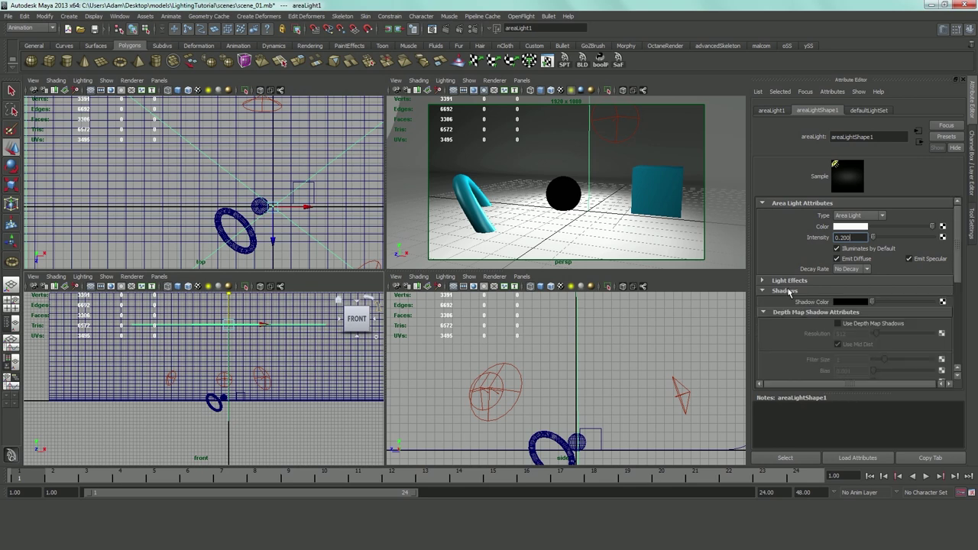
left_click(788, 291)
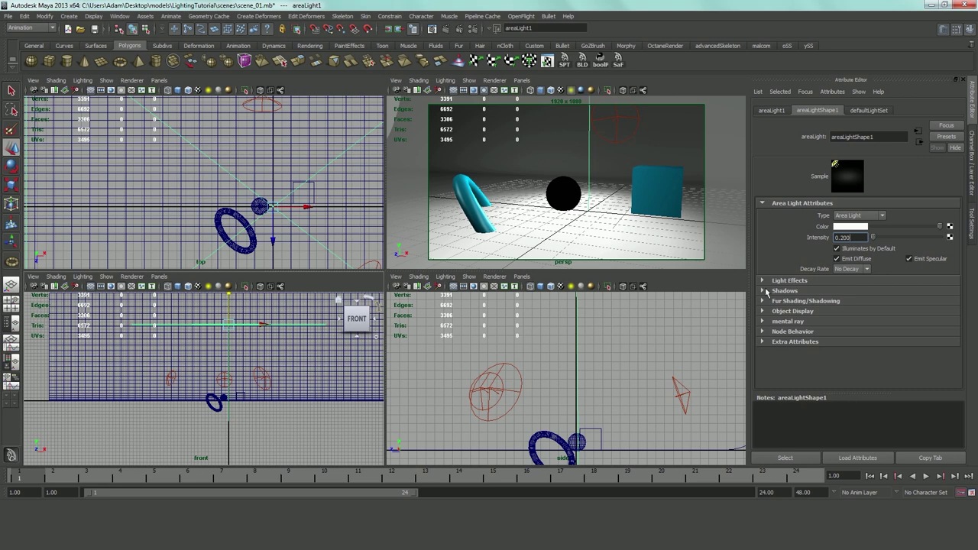
left_click(769, 291)
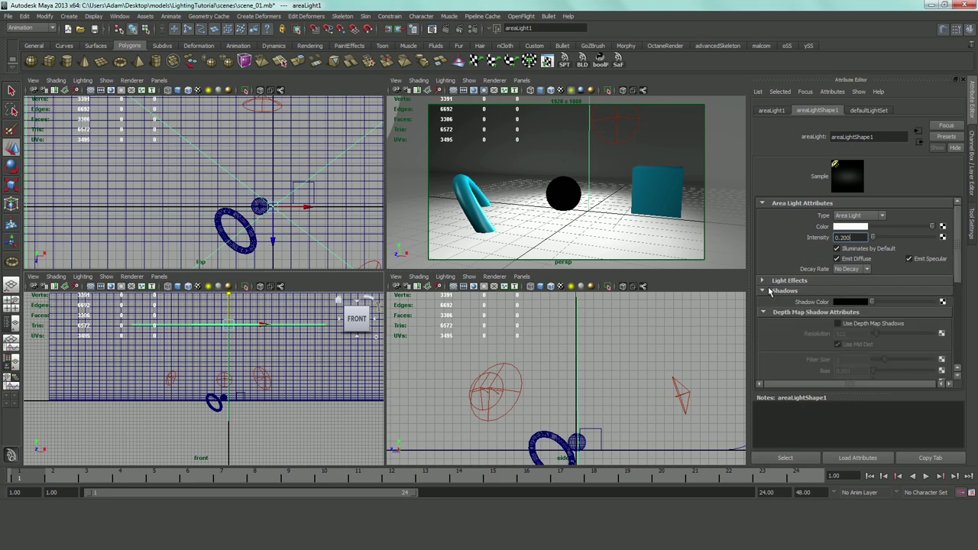
scroll(799, 314, "down", 5)
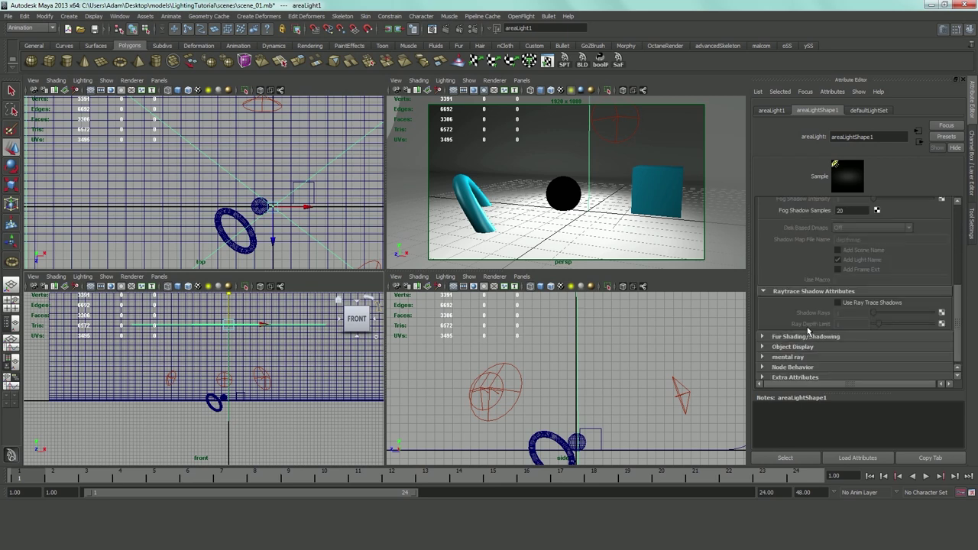
left_click(838, 303)
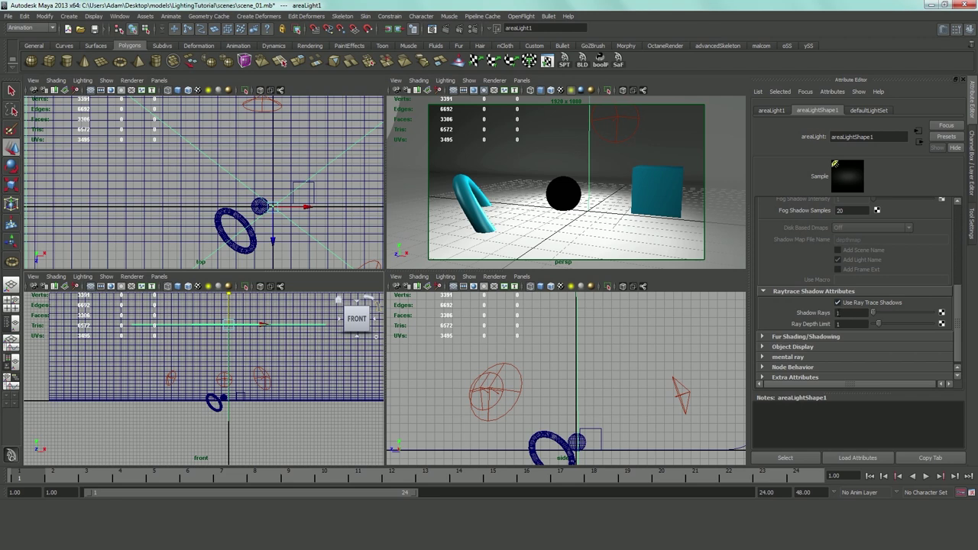
left_click(841, 312)
left_click(839, 313)
double_click(838, 312)
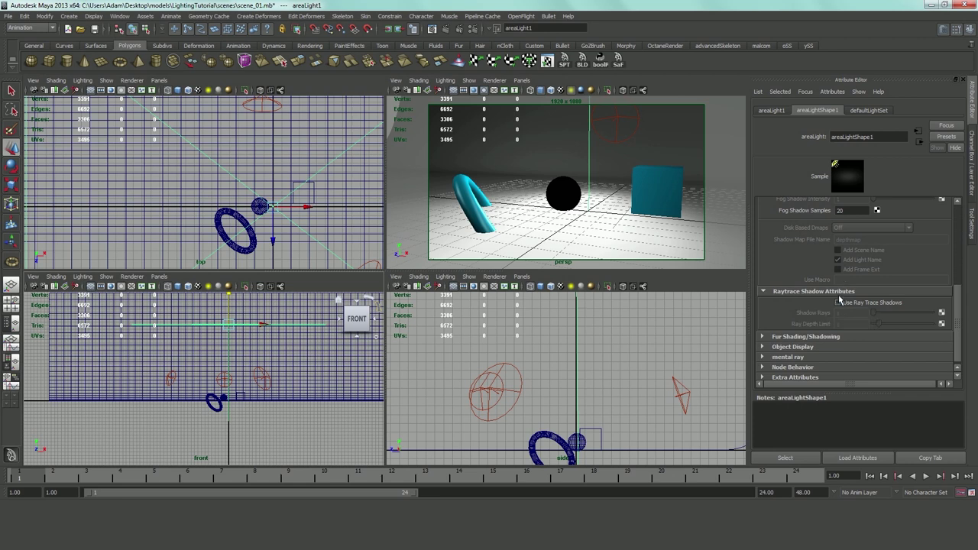
scroll(833, 290, "up", 5)
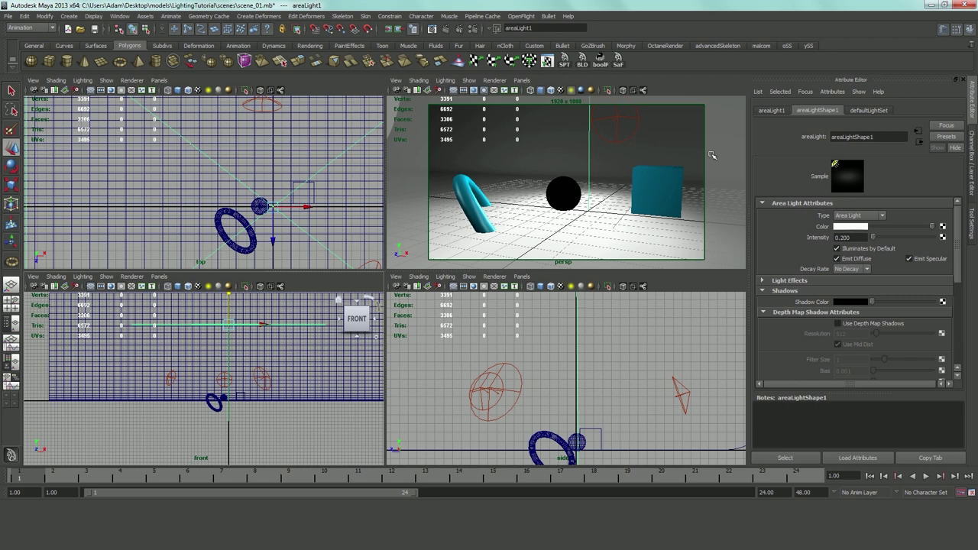
Step: Render the perspective view with mental ray, re-render it, and maximize the Render View window
left_click(662, 84)
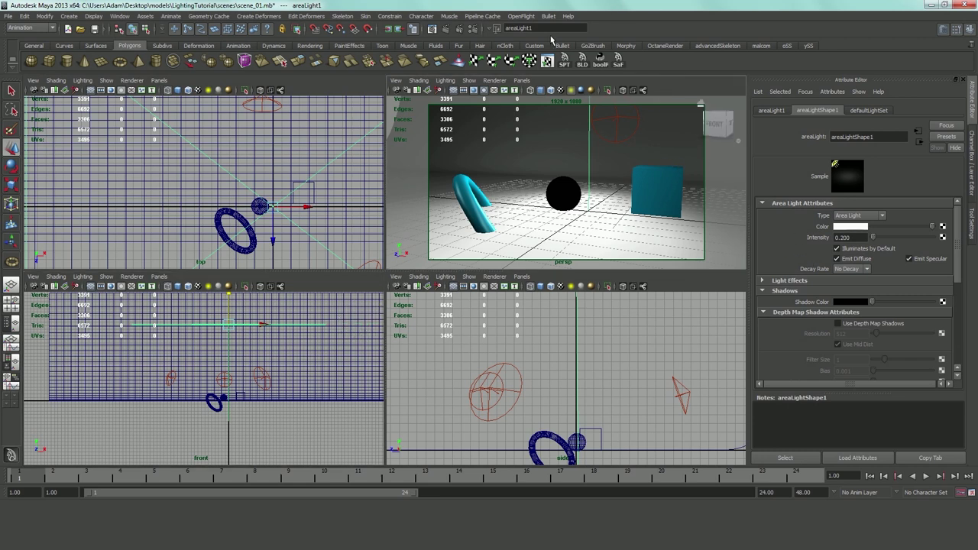
left_click(432, 29)
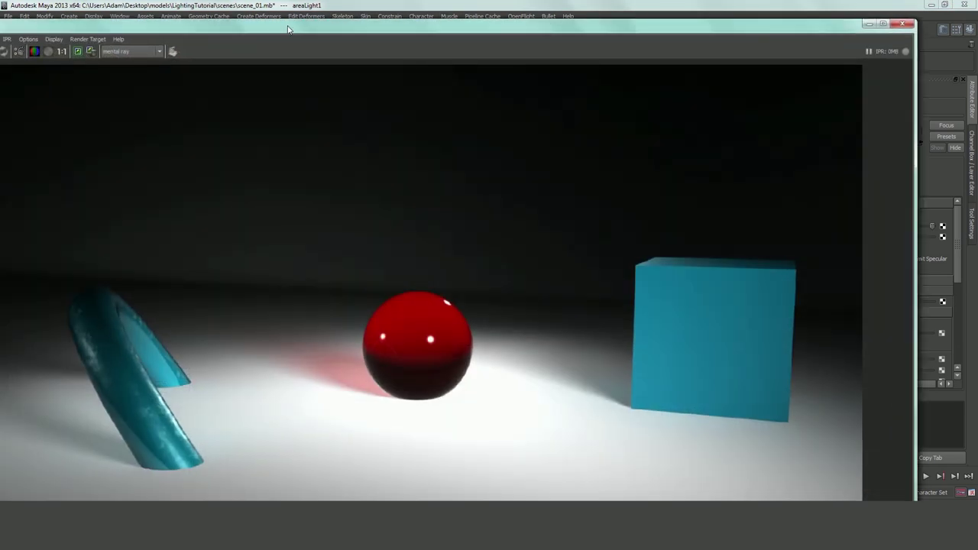
key("super+Right")
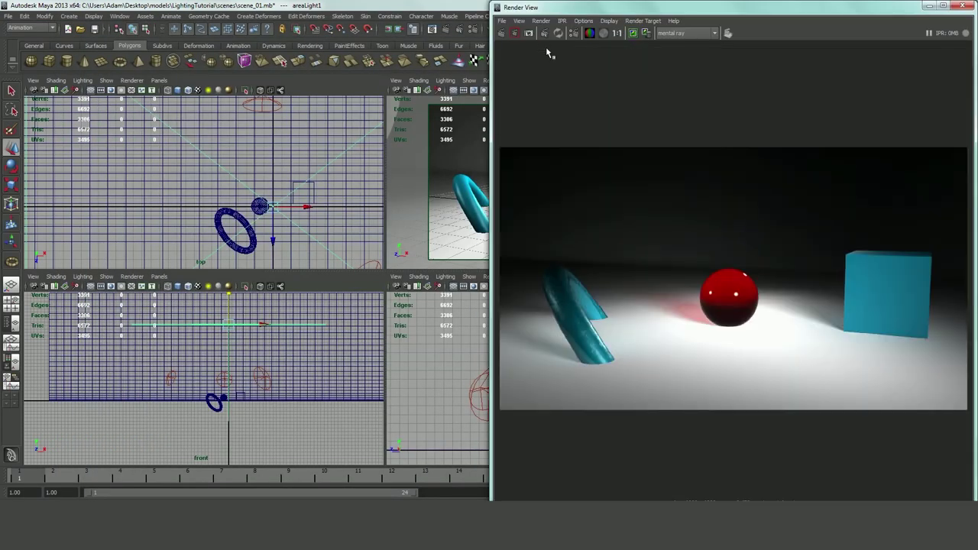
left_click(502, 34)
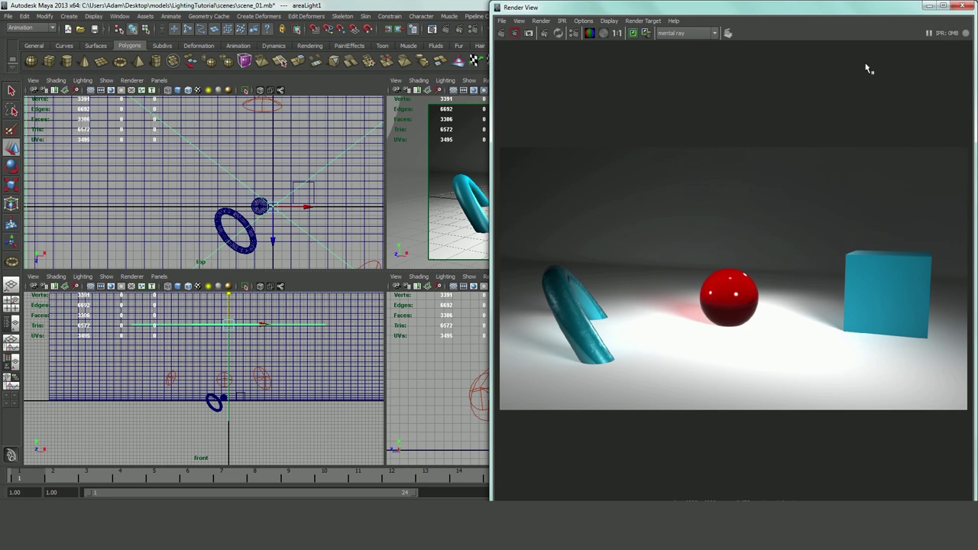
double_click(833, 9)
double_click(771, 19)
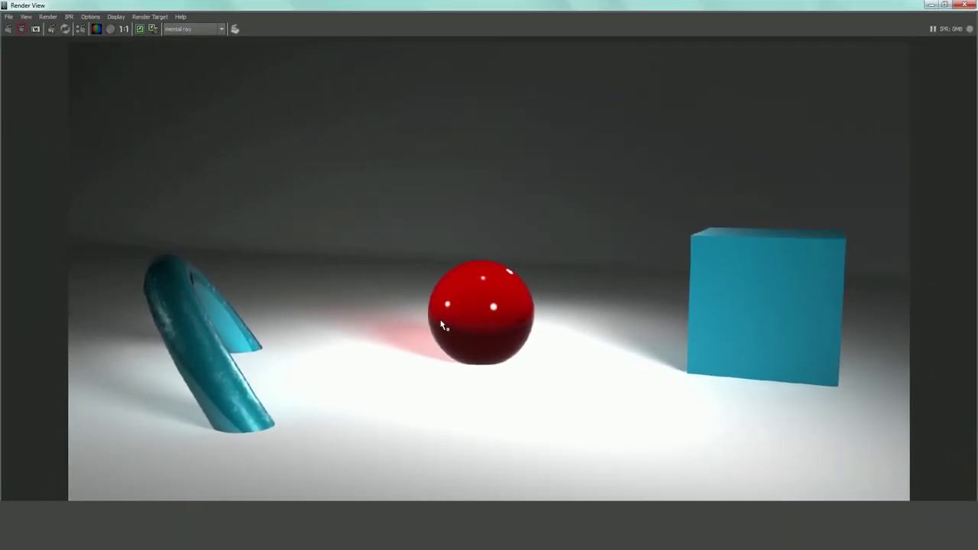
Step: View the render at 1:1 size, minimize Render View and select the backdrop group
left_click(124, 29)
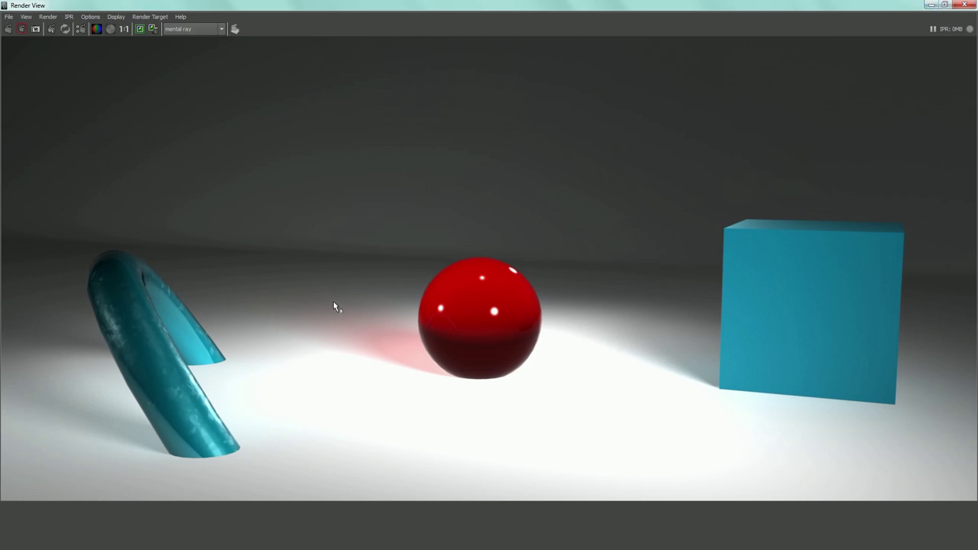
left_click(932, 4)
left_click(536, 178)
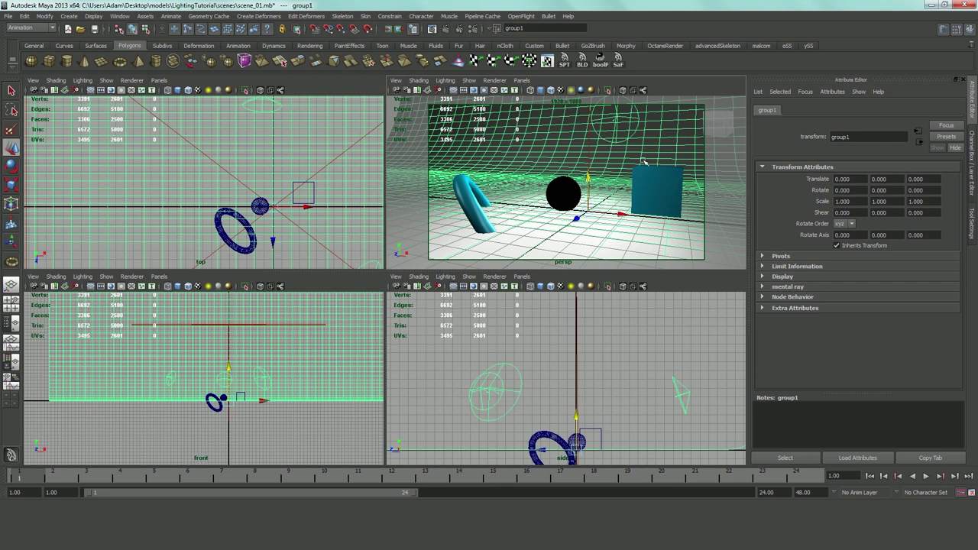
Step: Rotate the backdrop group around Y to -102.387
key("e")
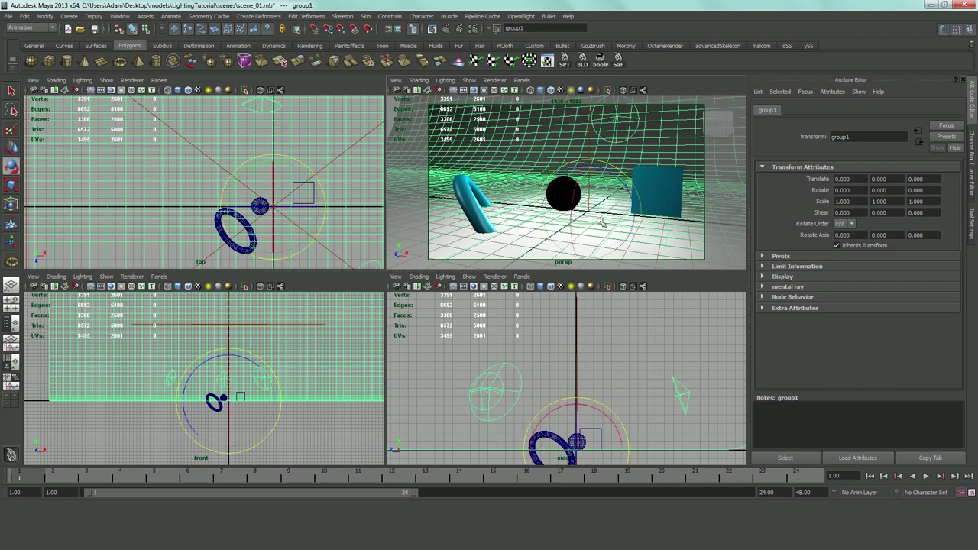
left_click_drag(595, 221, 649, 162, "alt")
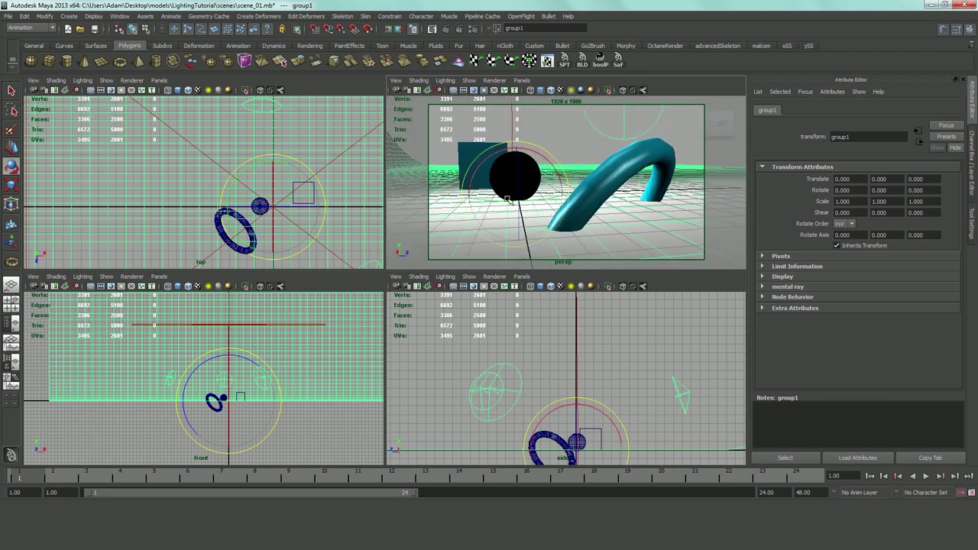
left_click_drag(545, 197, 470, 194)
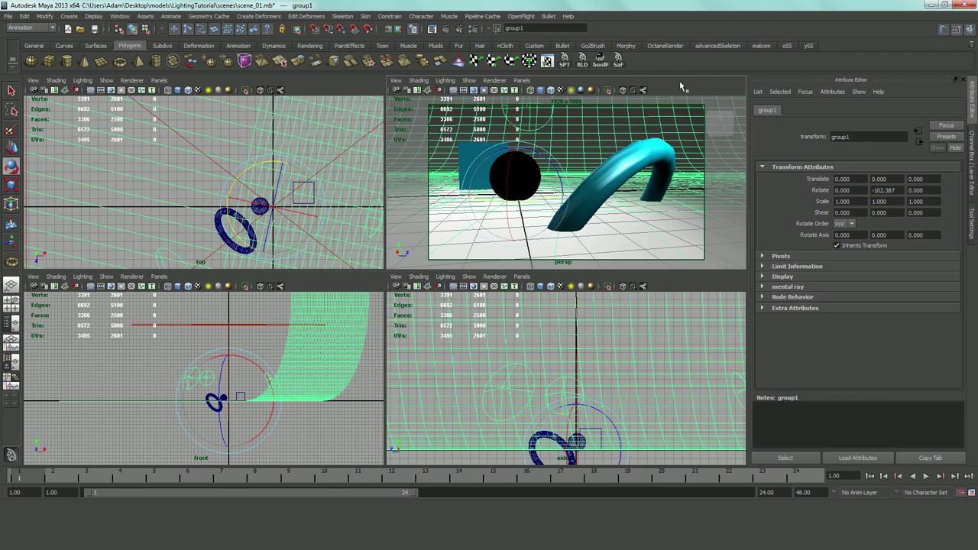
Step: Render the new angle with mental ray, then minimize Render View and select the backdrop plane
left_click(457, 29)
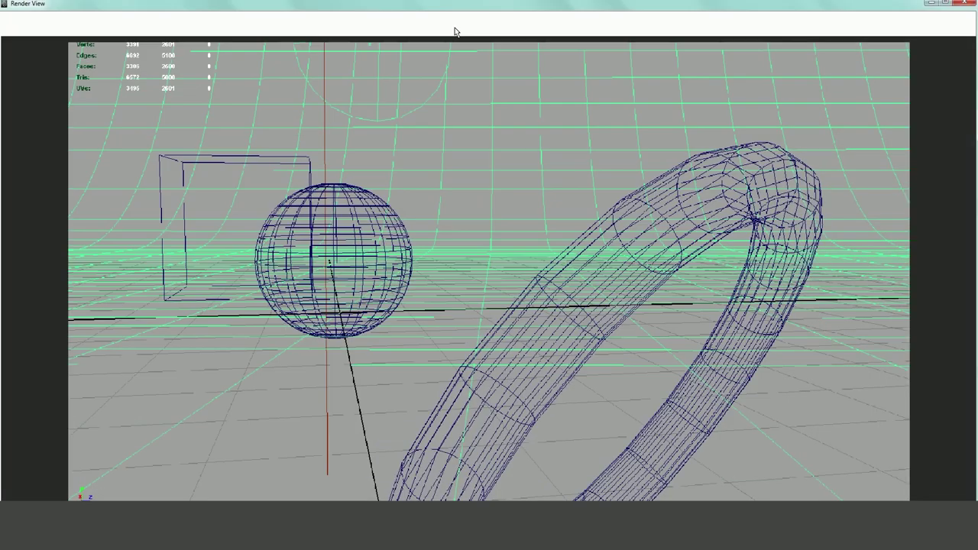
left_click(960, 4)
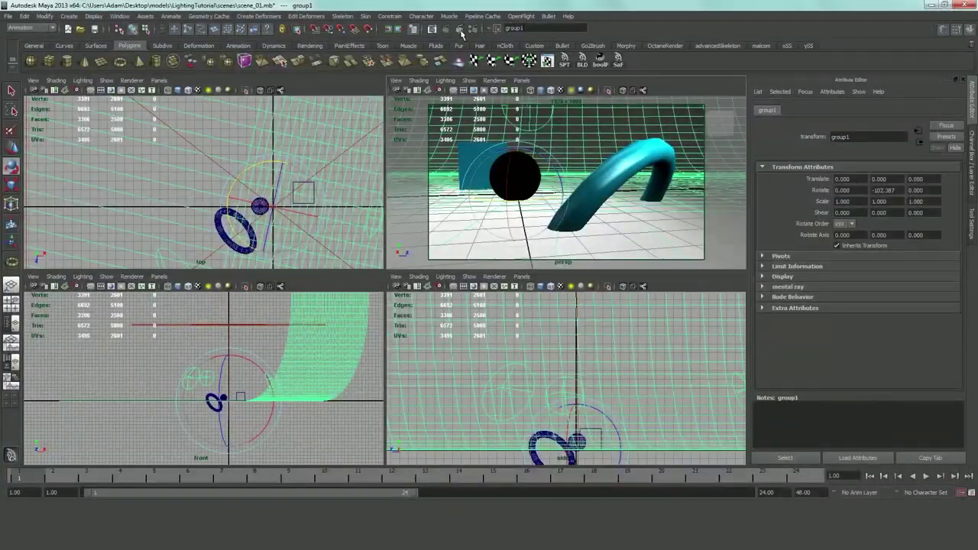
left_click(443, 30)
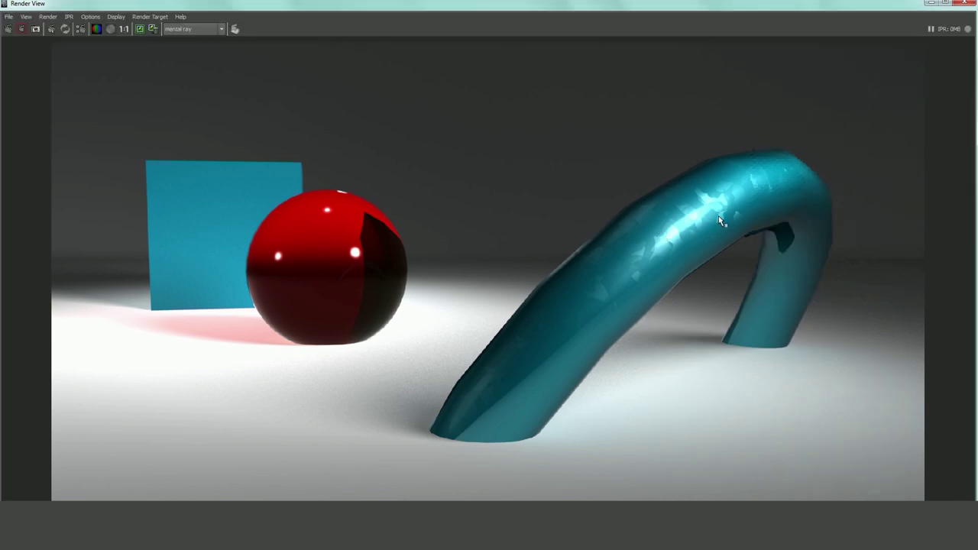
left_click_drag(897, 5, 741, 52)
left_click(749, 48)
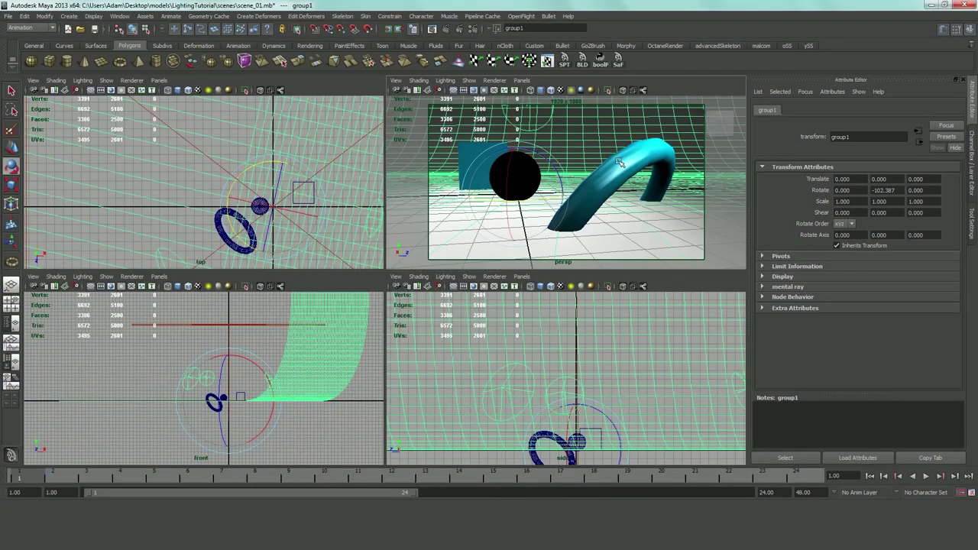
left_click(576, 143)
Step: Select the floor plane, frame the cyan cube in perspective and maximize the persp panel
left_click(474, 162)
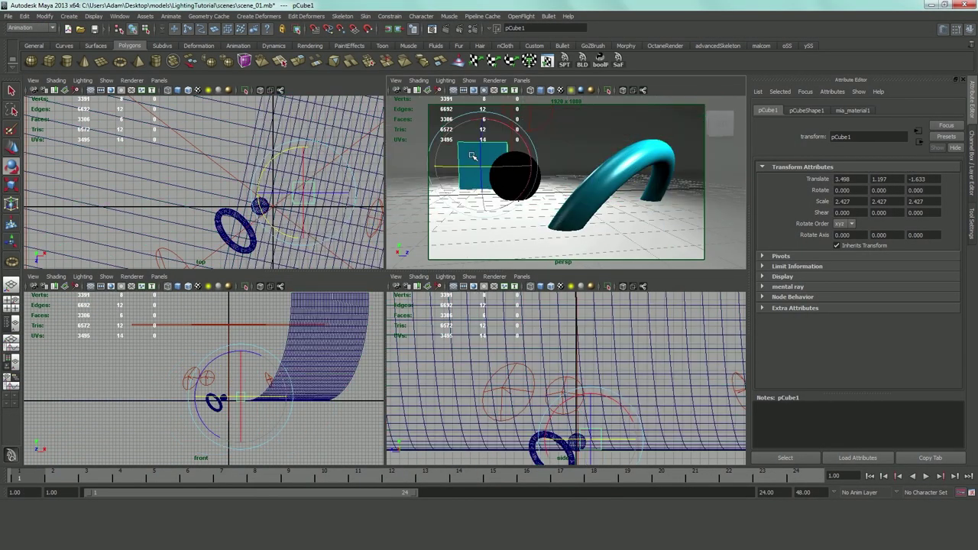
left_click(622, 232)
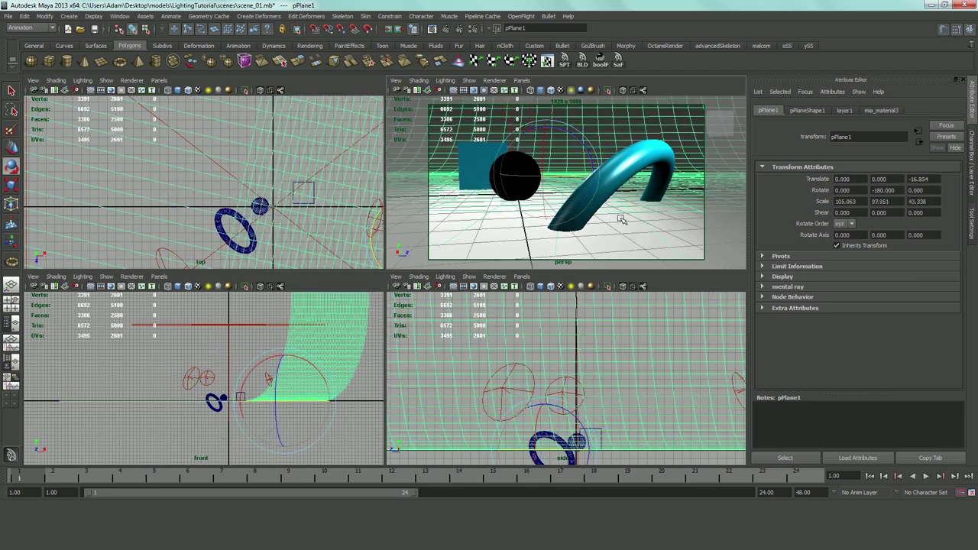
scroll(596, 156, "up", 3)
scroll(592, 145, "down", 5)
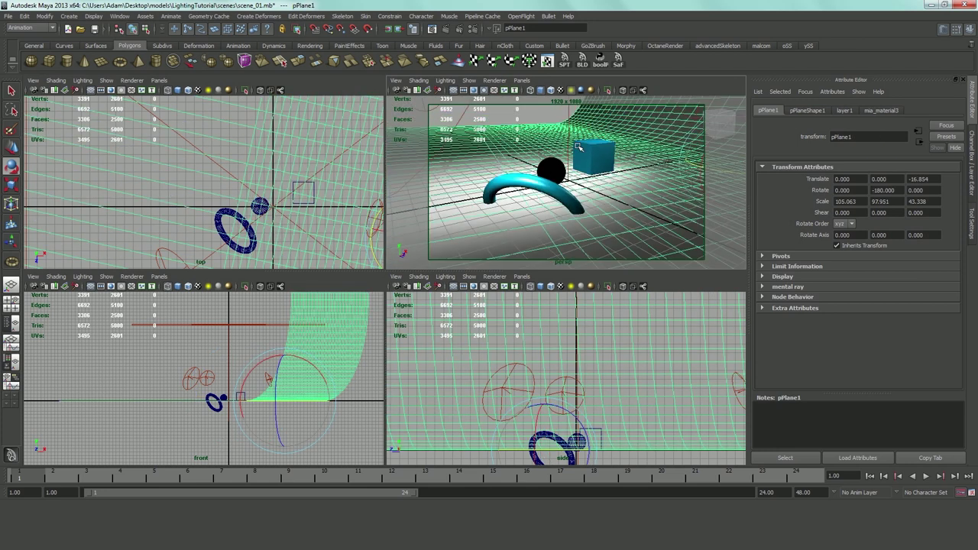
left_click_drag(625, 166, 558, 159, "alt")
scroll(535, 157, "up", 5)
scroll(562, 179, "down", 6)
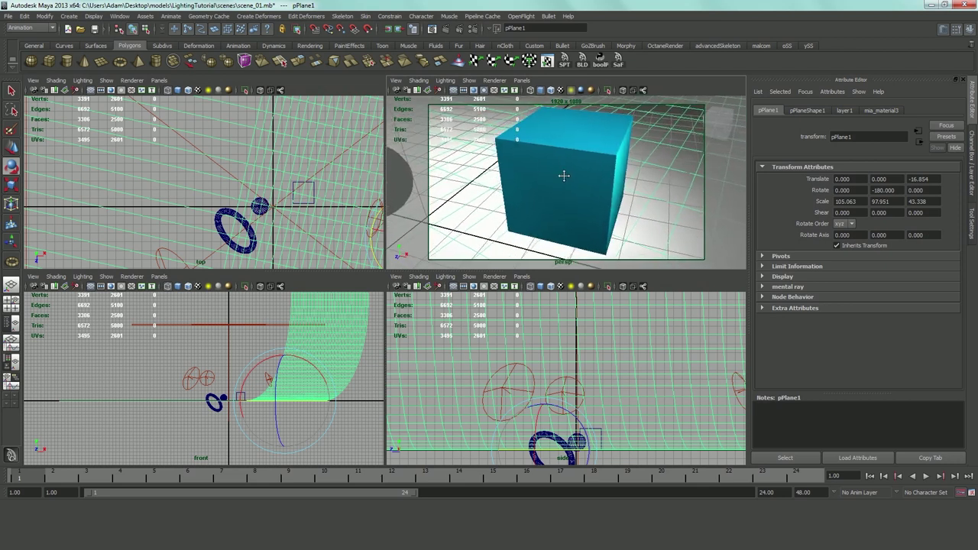
scroll(567, 179, "up", 5)
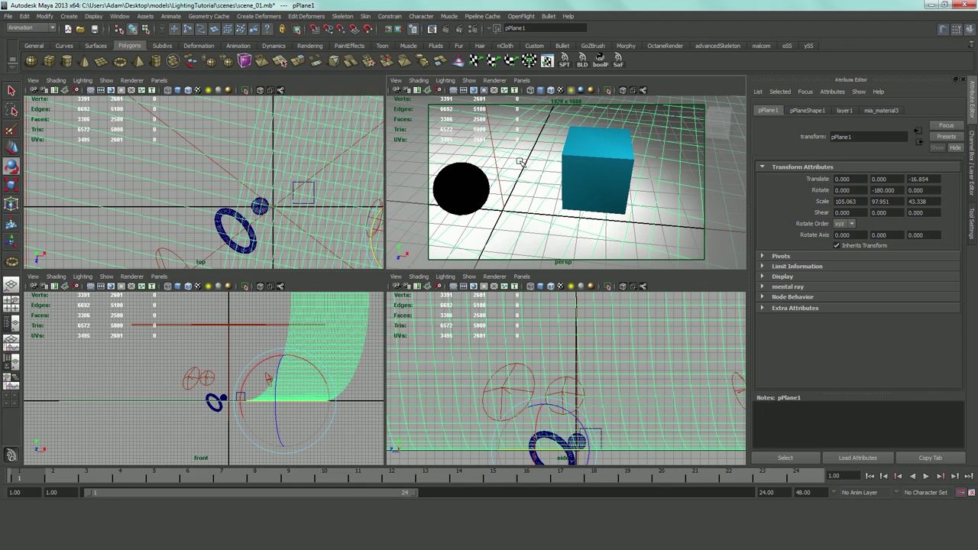
left_click_drag(521, 162, 544, 164, "alt")
right_click_drag(544, 164, 520, 169, "alt")
key("space")
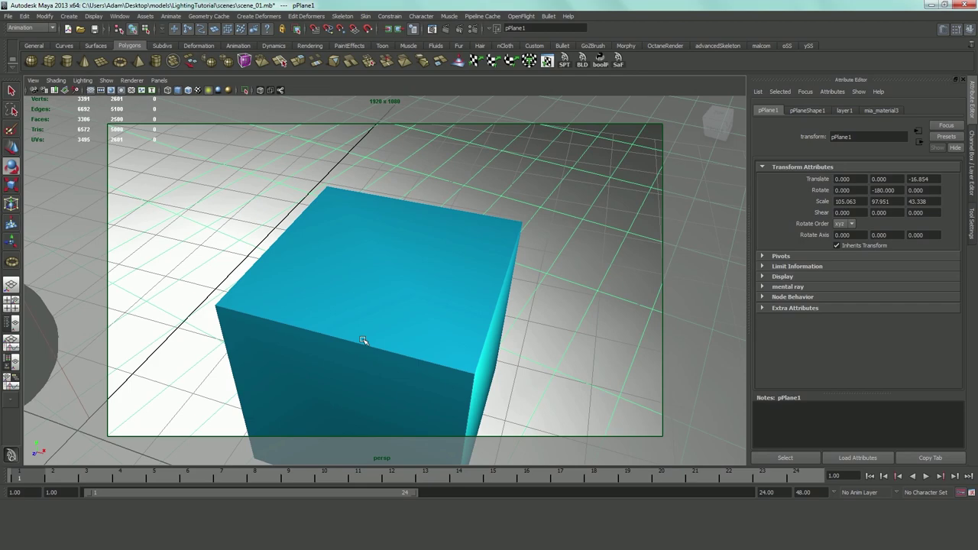
scroll(363, 340, "down", 5)
left_click_drag(382, 328, 505, 339, "alt")
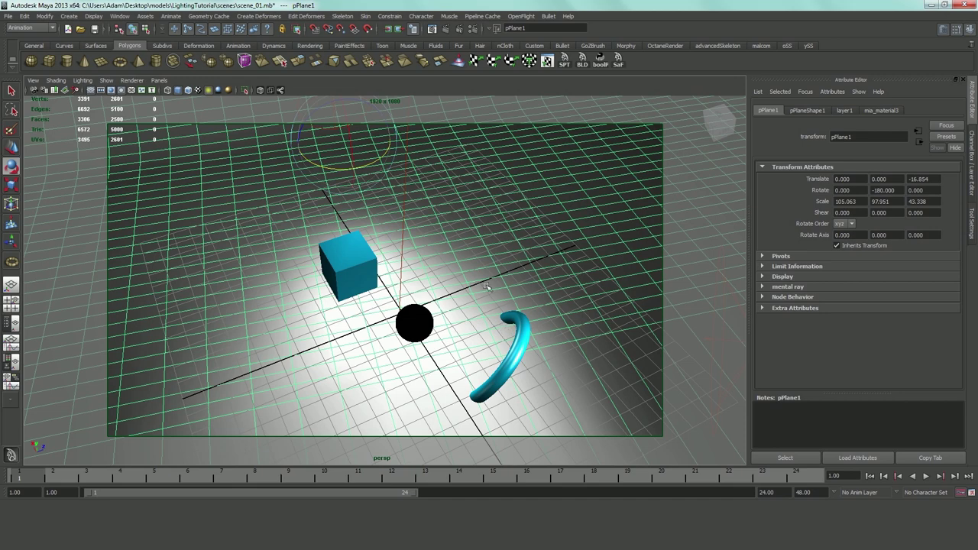
left_click_drag(488, 287, 360, 176, "alt")
left_click_drag(366, 290, 427, 292, "alt")
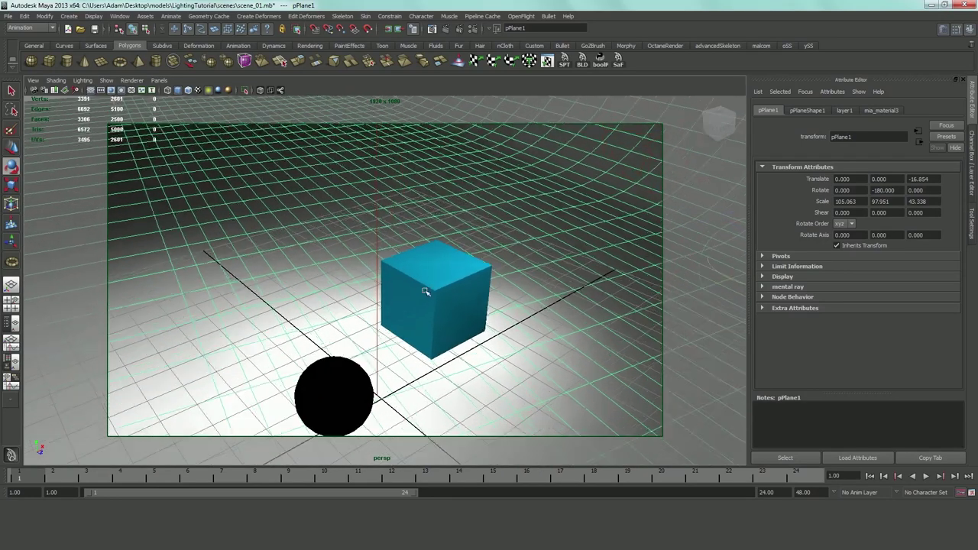
left_click(376, 166)
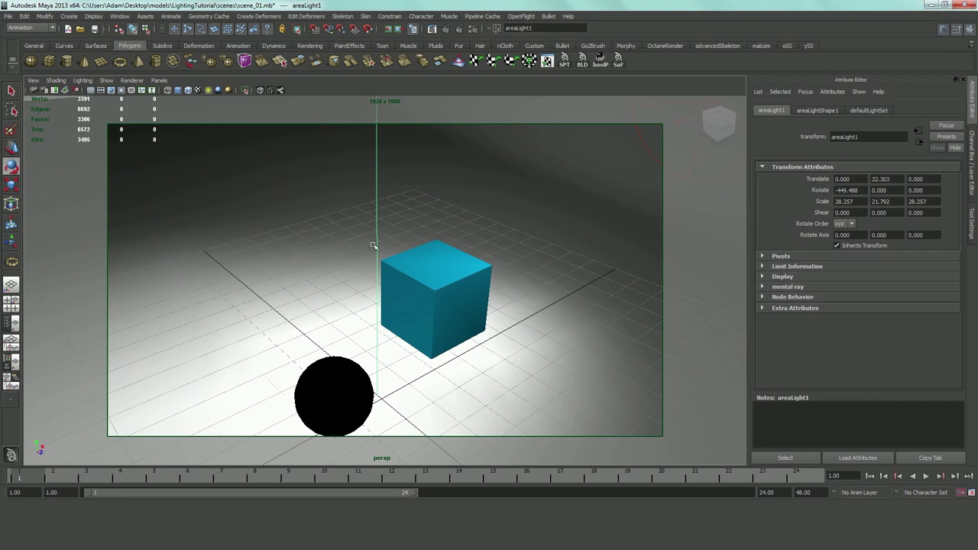
left_click_drag(372, 245, 528, 225, "alt")
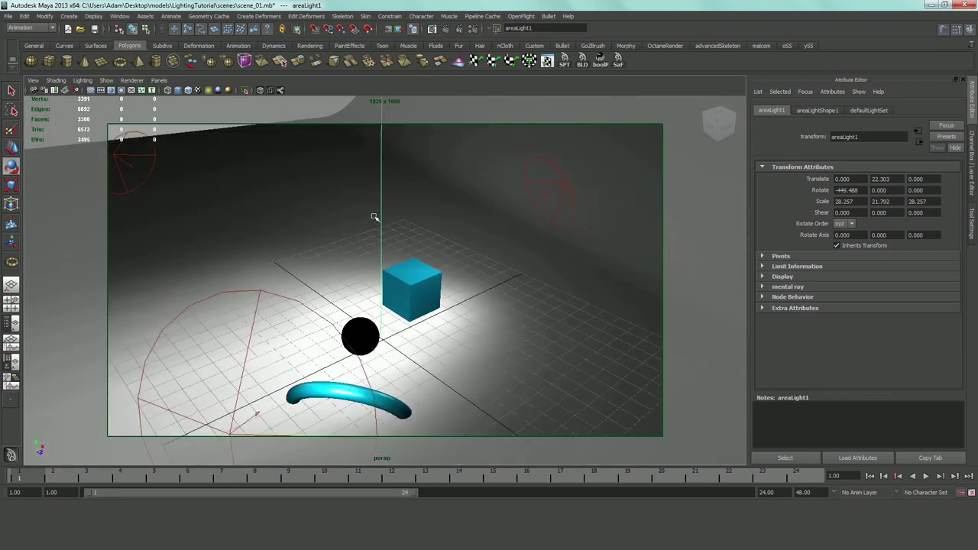
mouse_move(374, 218)
left_mouse_down("alt")
mouse_move(385, 200)
mouse_move(377, 192)
mouse_move(372, 229)
left_mouse_up("alt")
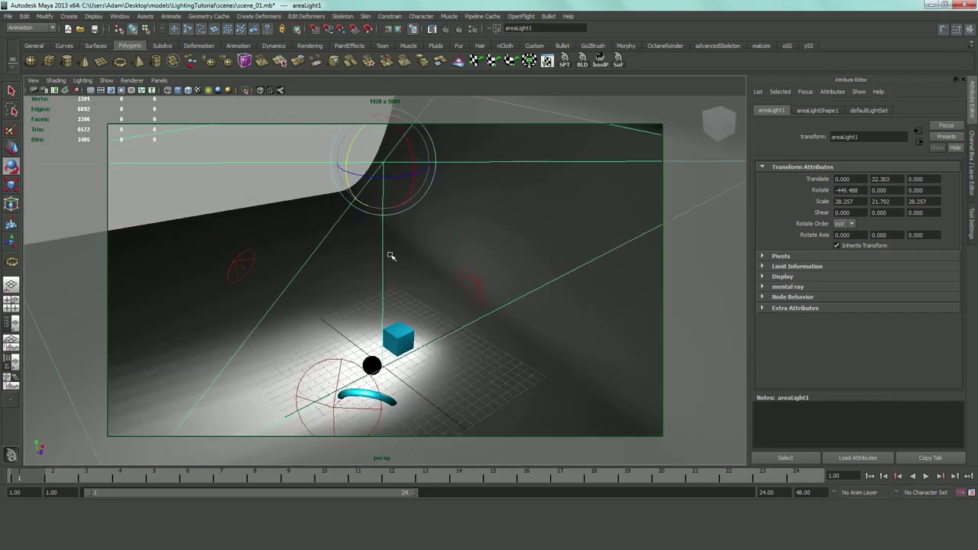
right_click_drag(390, 256, 410, 244, "alt")
left_click_drag(410, 245, 443, 247, "alt")
left_click(448, 247)
right_click_drag(448, 246, 480, 228, "alt")
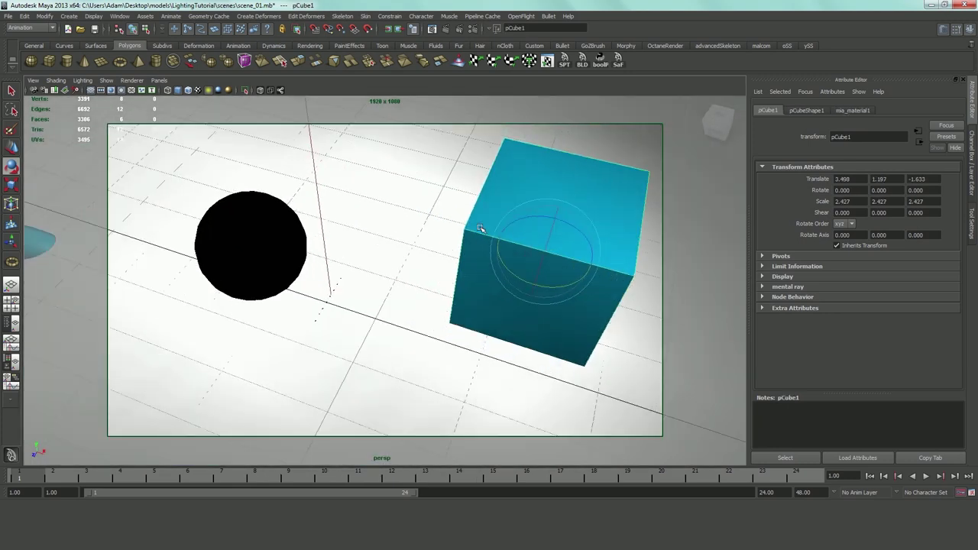
key("f")
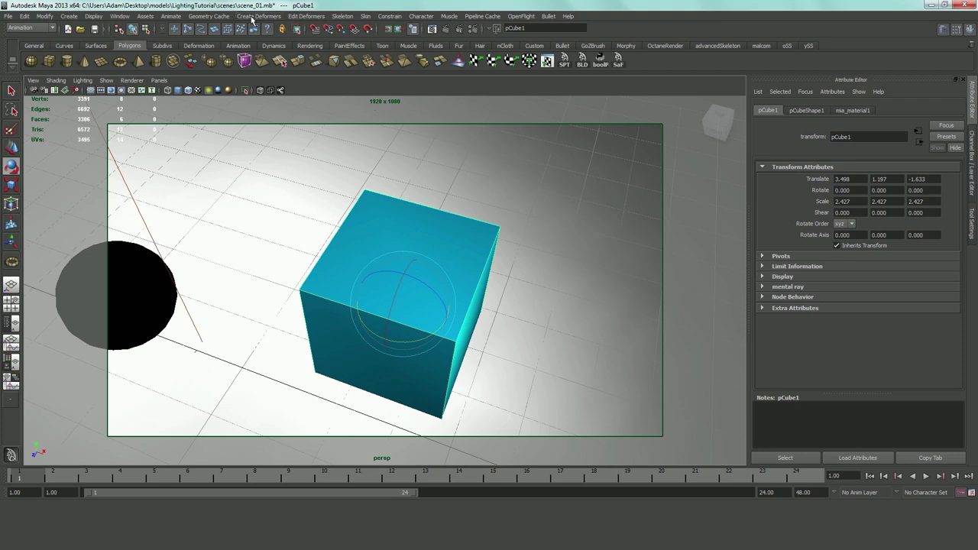
Step: Switch to the Polygons menu set and insert a support edge loop near a cube edge
left_click(34, 29)
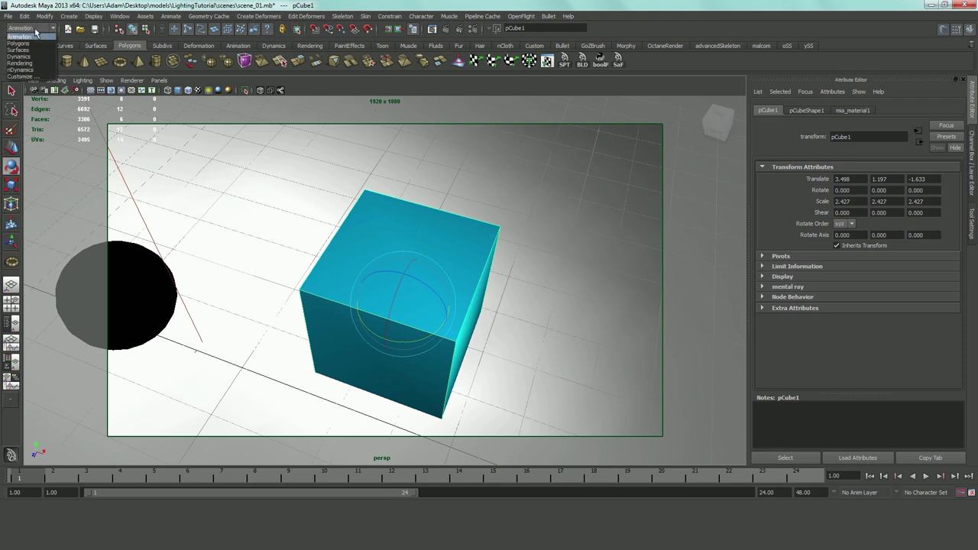
left_click(19, 42)
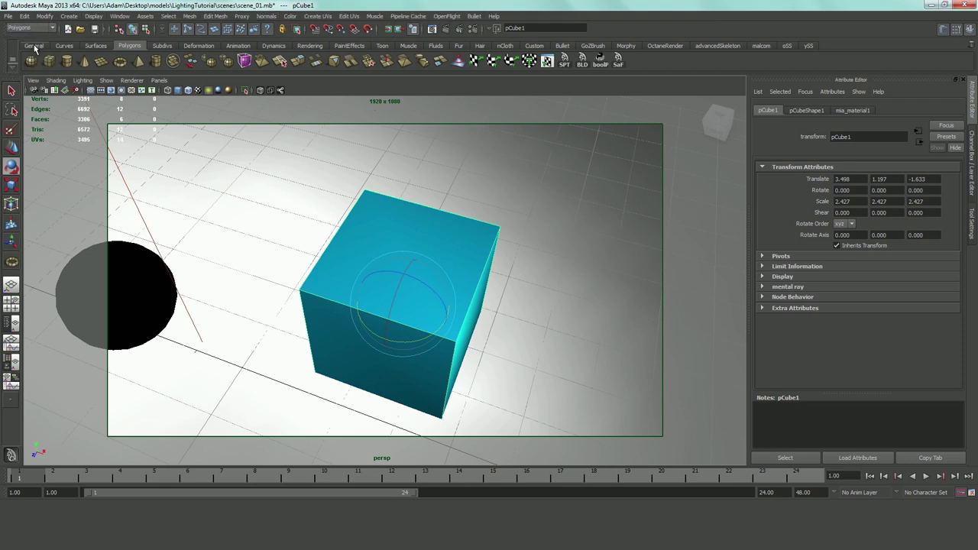
left_click(211, 17)
left_click(237, 113)
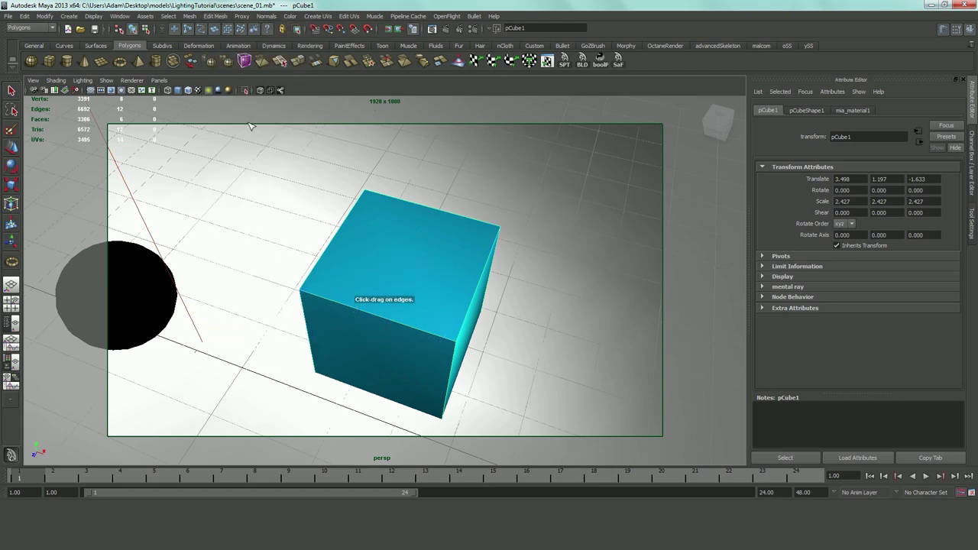
scroll(332, 295, "up", 8)
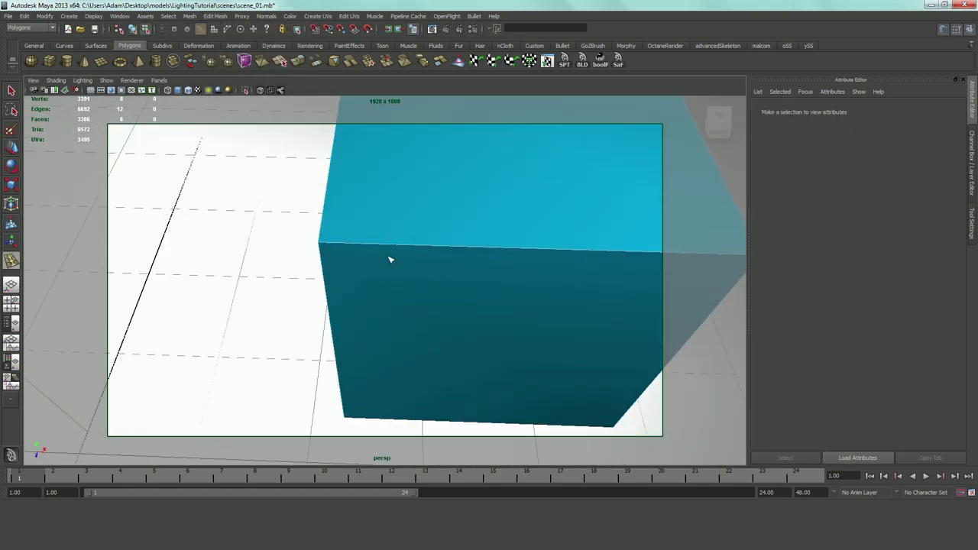
left_click_drag(360, 246, 433, 303)
Step: Add support edge loops beside the cube's vertical edge and near its top edge
scroll(383, 349, "up", 4)
middle_click_drag(432, 303, 619, 398, "alt")
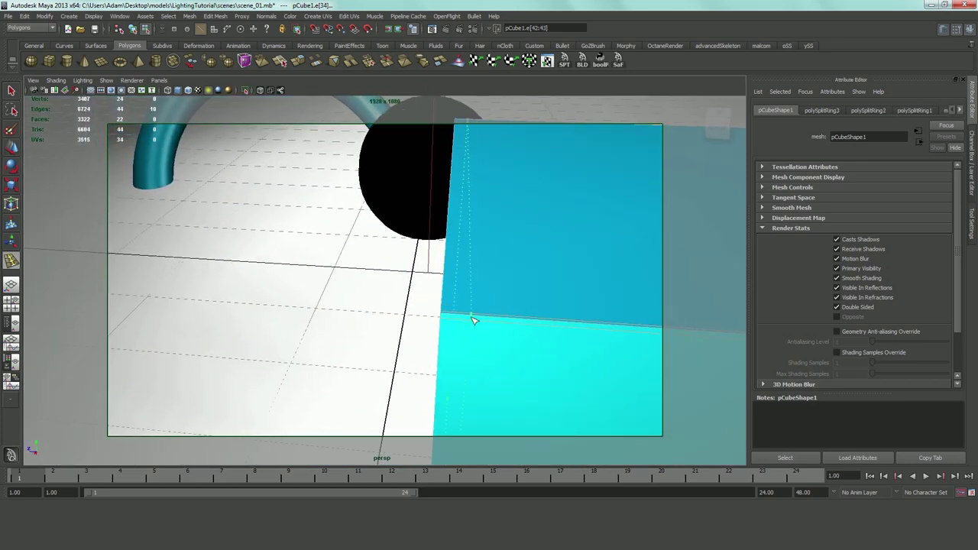
left_click_drag(452, 318, 447, 319)
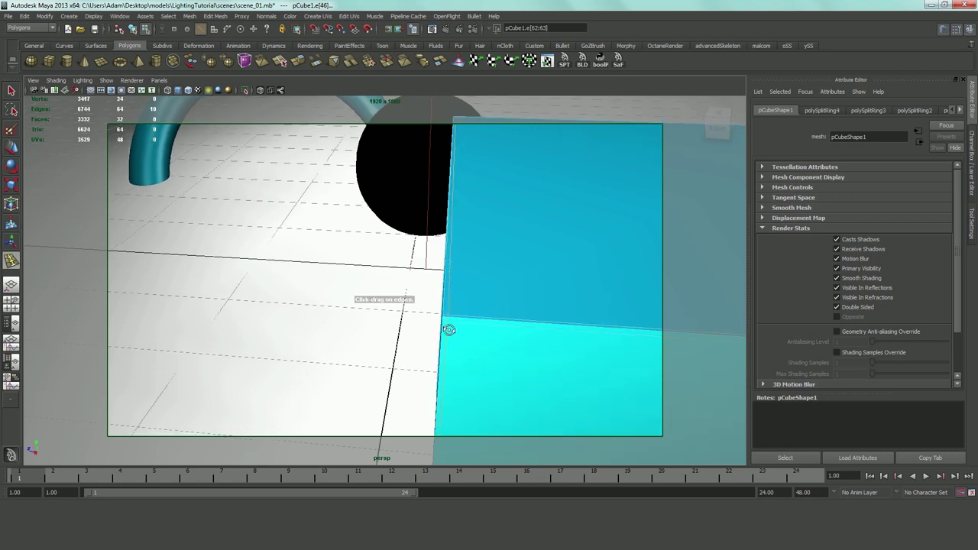
left_click_drag(382, 300, 472, 331, "alt")
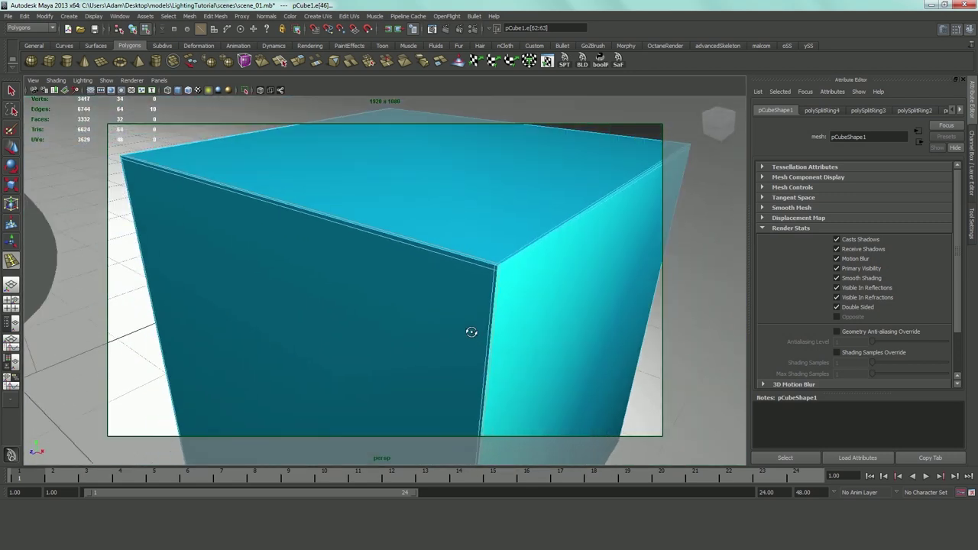
left_click_drag(482, 256, 497, 273, "alt")
left_click(596, 252)
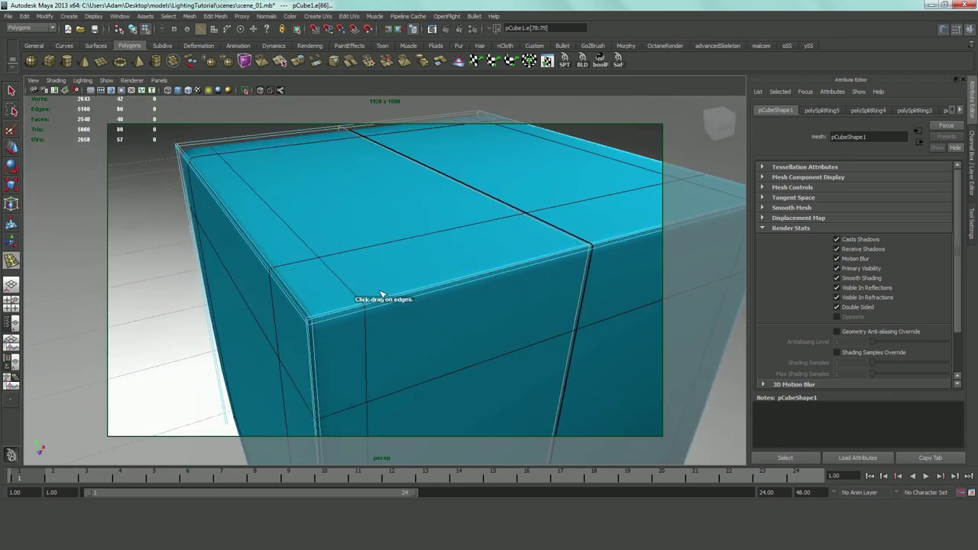
Step: Return to Object Mode, select the cube and turn off its smooth preview
left_click_drag(382, 236, 328, 279, "alt")
right_click_drag(385, 253, 437, 239)
left_click(219, 262)
left_click_drag(222, 264, 334, 303, "alt")
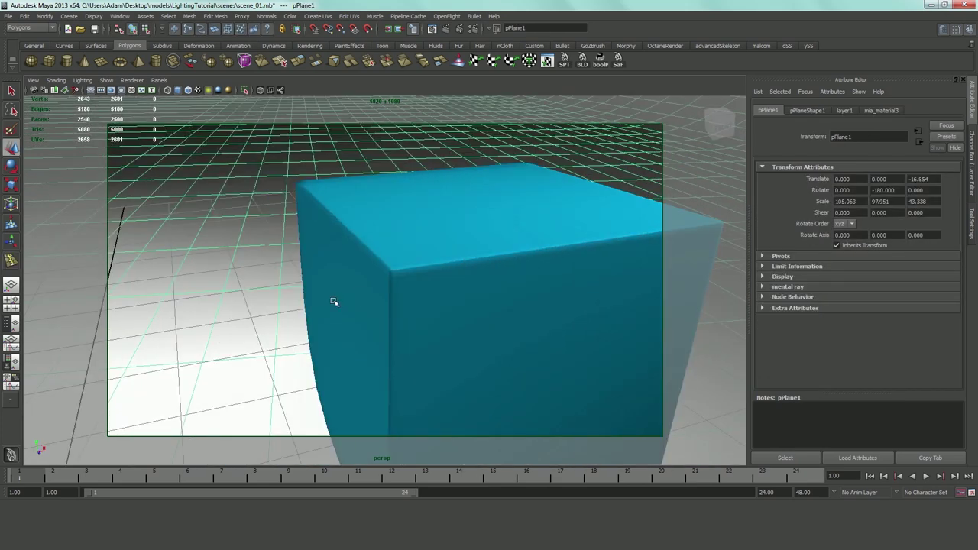
left_click(428, 306)
scroll(428, 307, "down", 3)
key("1")
scroll(444, 312, "up", 6)
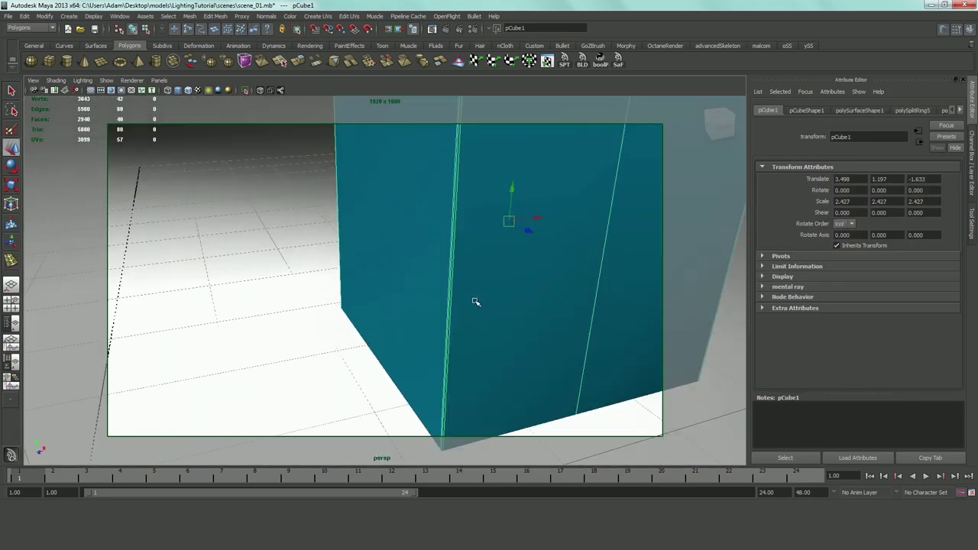
middle_click_drag(471, 306, 362, 125, "alt")
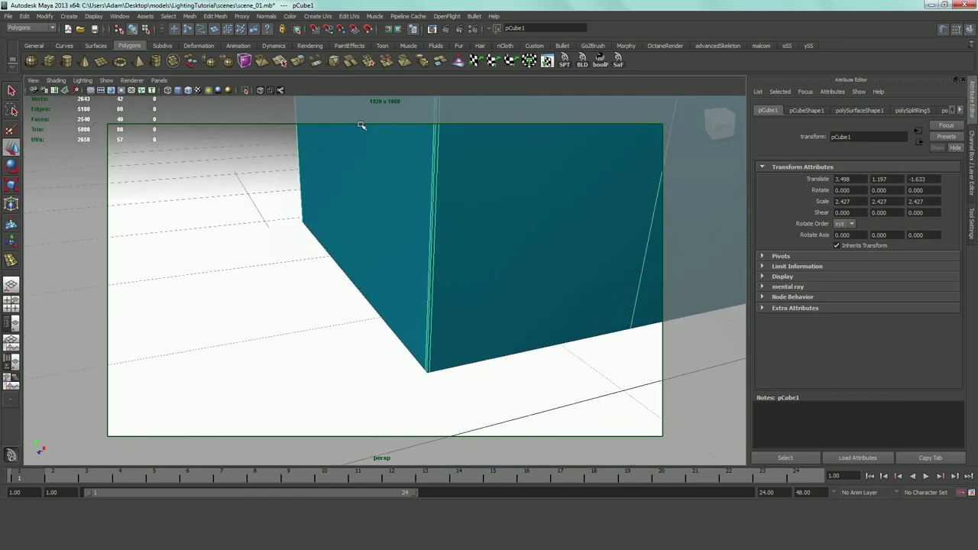
Step: Insert more edge loops near the cube's bottom and left edges
left_click(227, 61)
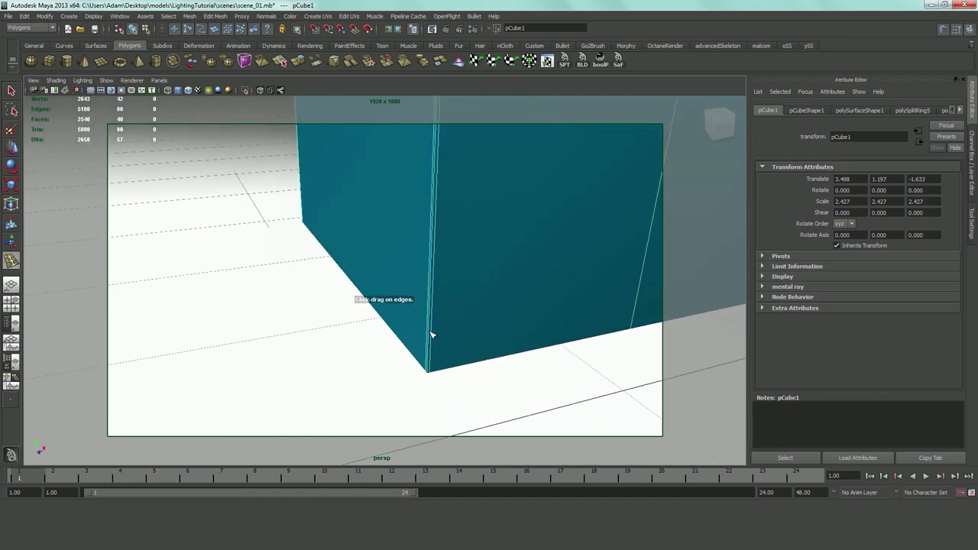
left_click_drag(429, 358, 429, 375)
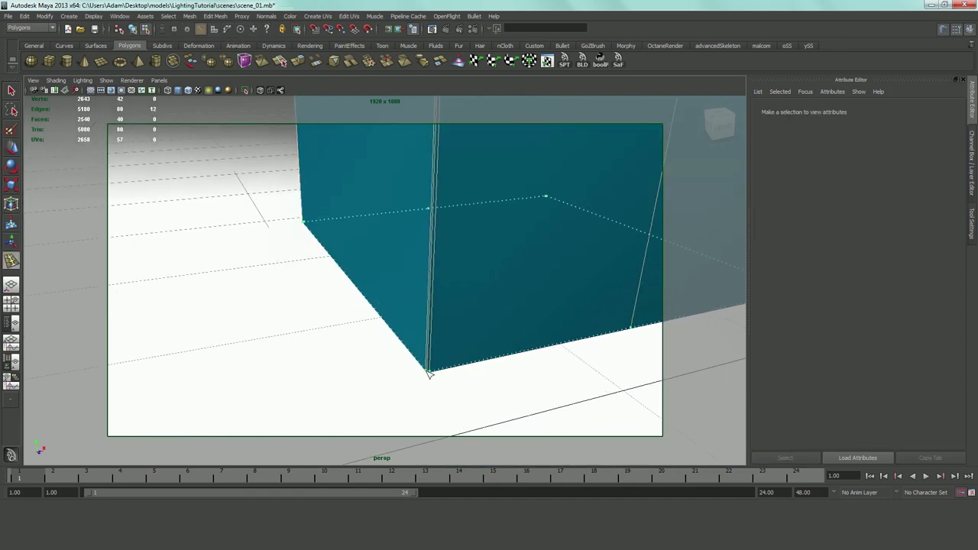
left_click_drag(446, 320, 515, 334, "alt")
middle_click_drag(515, 334, 373, 344, "alt")
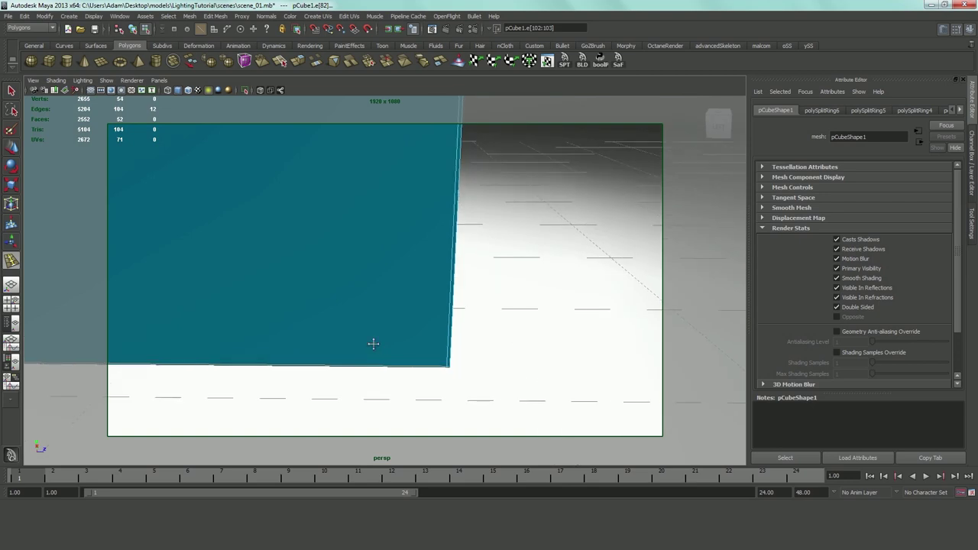
left_click_drag(373, 344, 365, 394, "alt")
left_click(375, 382)
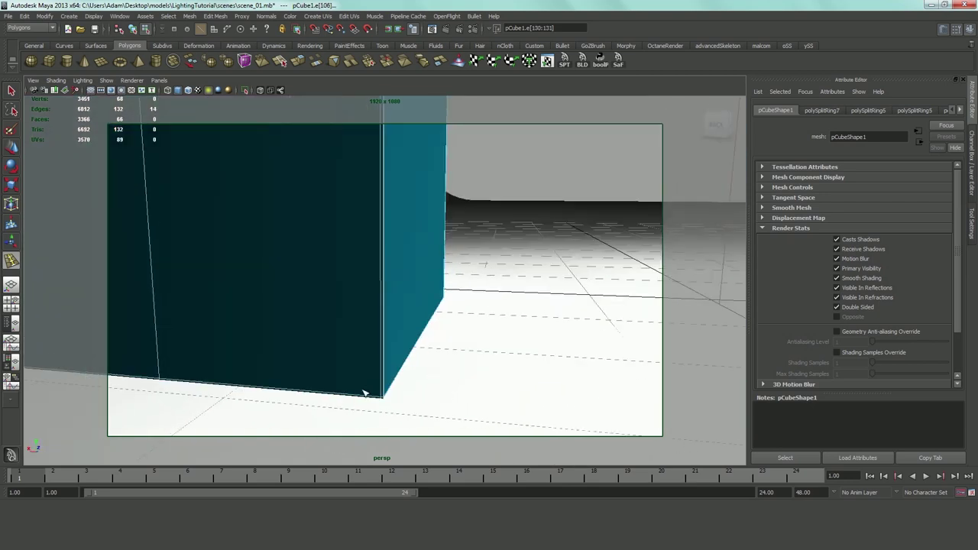
Step: Back in Object Mode, select the backdrop plane
left_click_drag(328, 359, 471, 314, "alt")
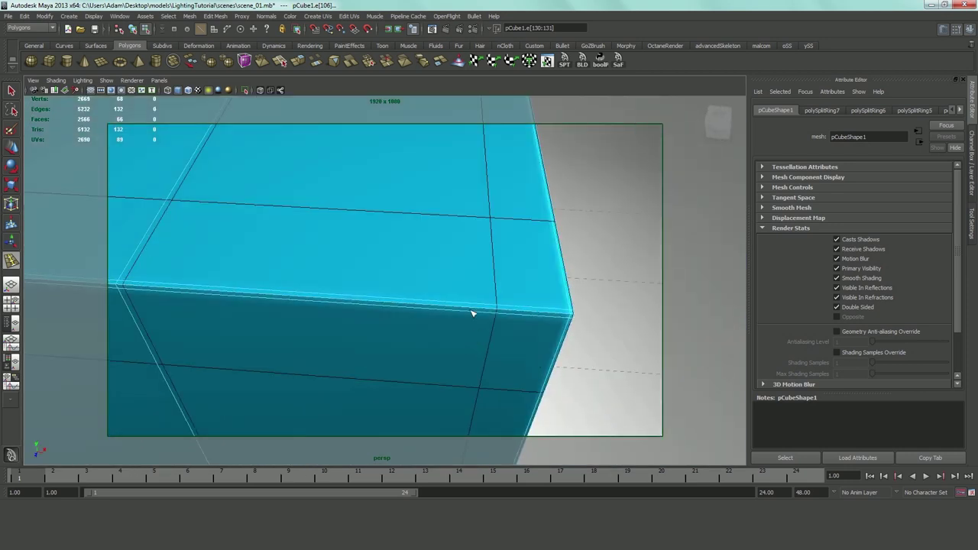
right_click_drag(443, 292, 497, 280)
scroll(586, 293, "down", 5)
left_click(586, 293)
left_click_drag(585, 293, 480, 334, "alt")
scroll(474, 197, "down", 4)
scroll(441, 281, "down", 3)
Step: Rotate group1 to about -213° on Y, select the backdrop plane and render with mental ray
key("Up")
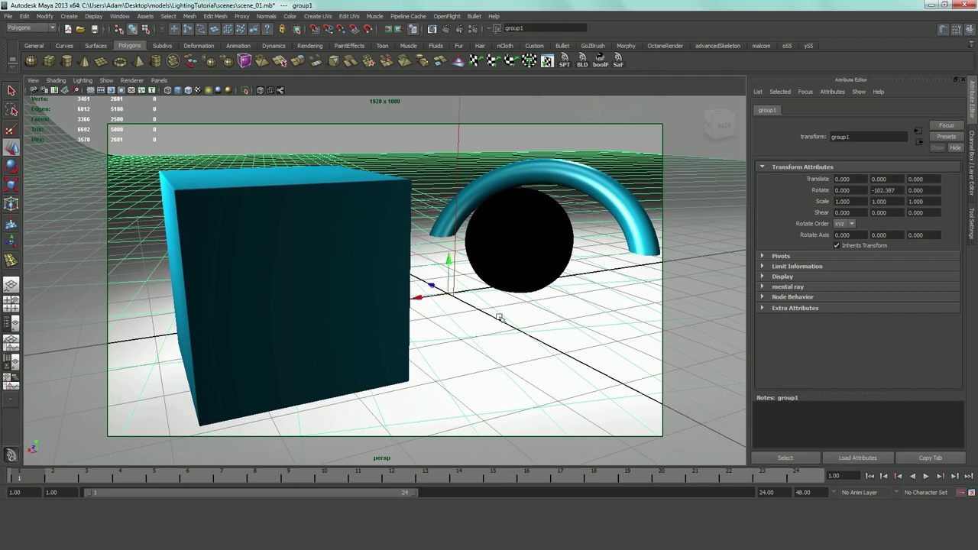
key("e")
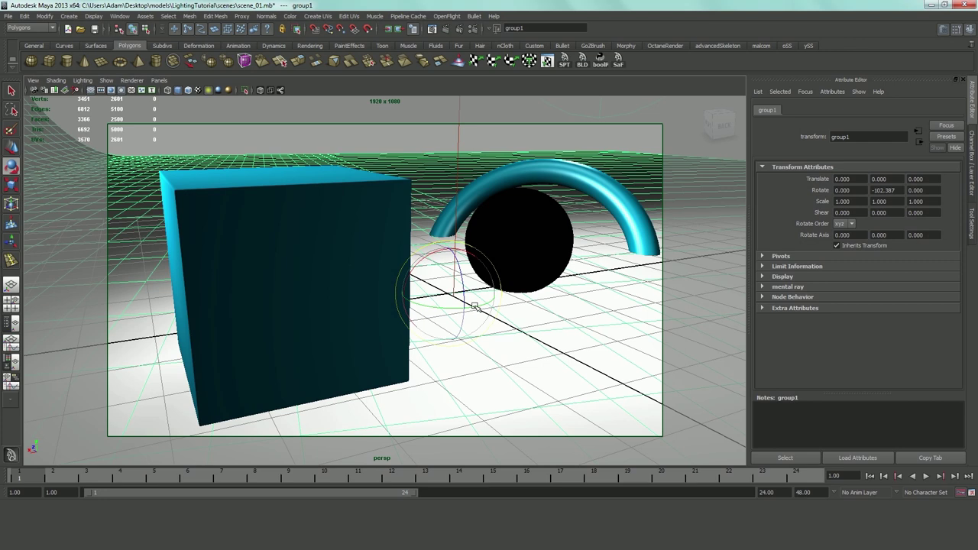
left_click_drag(475, 306, 392, 313)
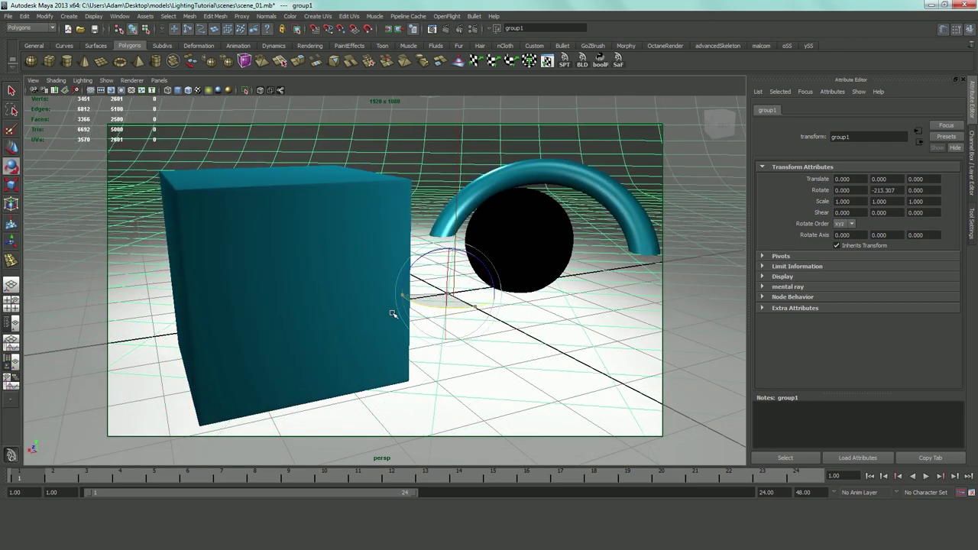
left_click(220, 218)
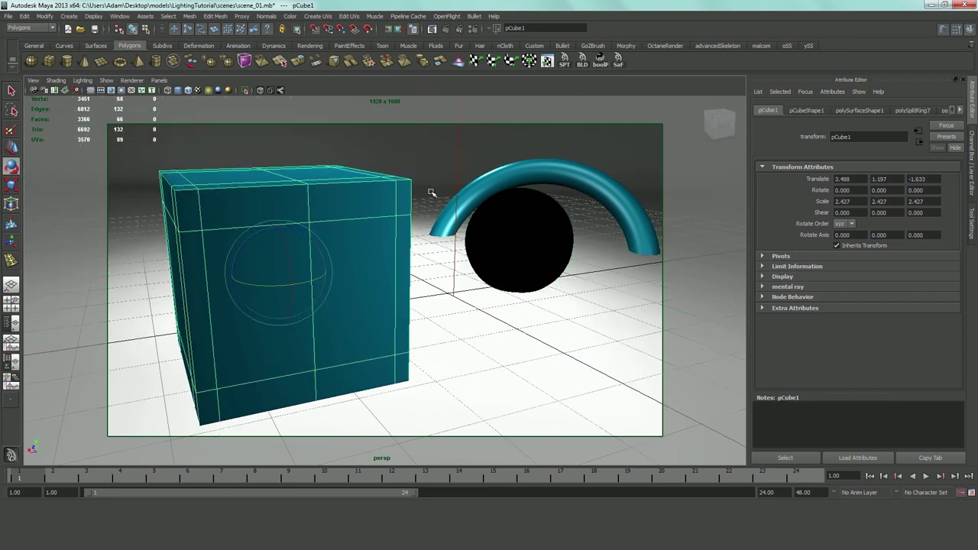
left_click(408, 165)
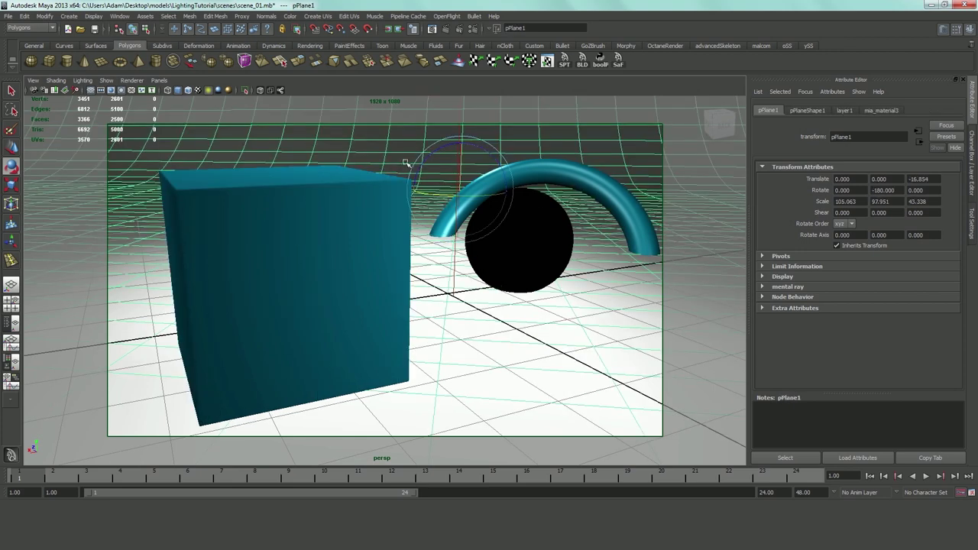
left_click(446, 30)
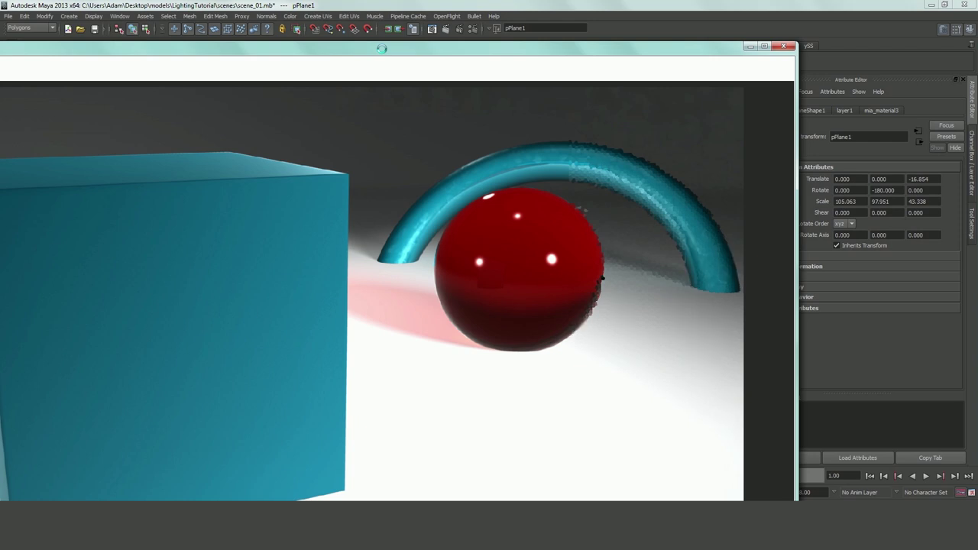
Step: Maximize the Render View, inspect the mental ray image at 1:1 size, then close the window
left_click_drag(384, 52, 529, 34)
left_click(909, 28)
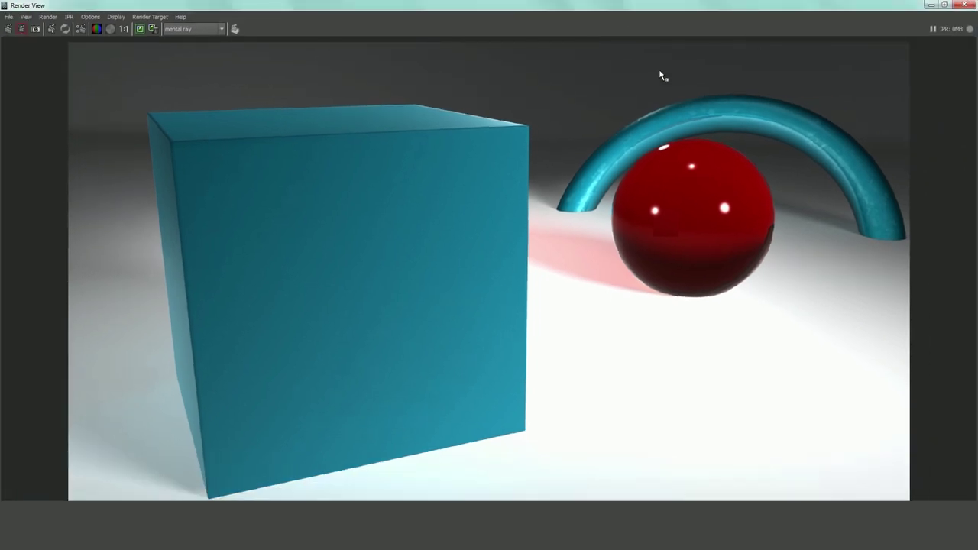
left_click(123, 29)
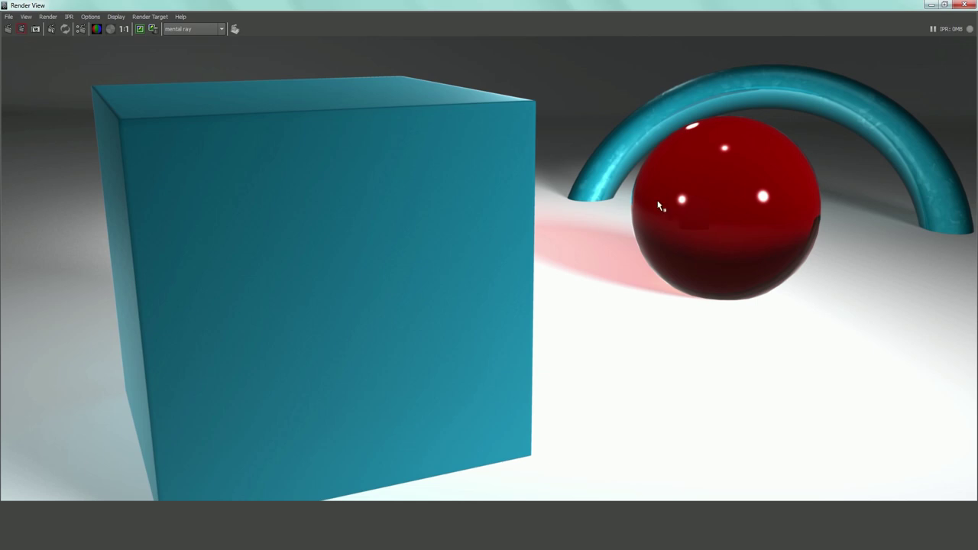
scroll(660, 207, "down", 3)
scroll(646, 203, "up", 1)
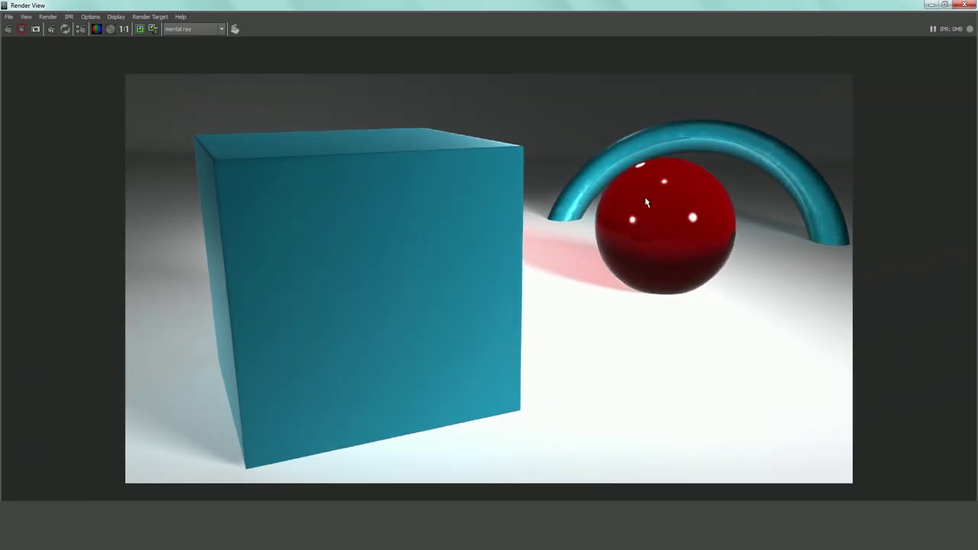
left_click(125, 29)
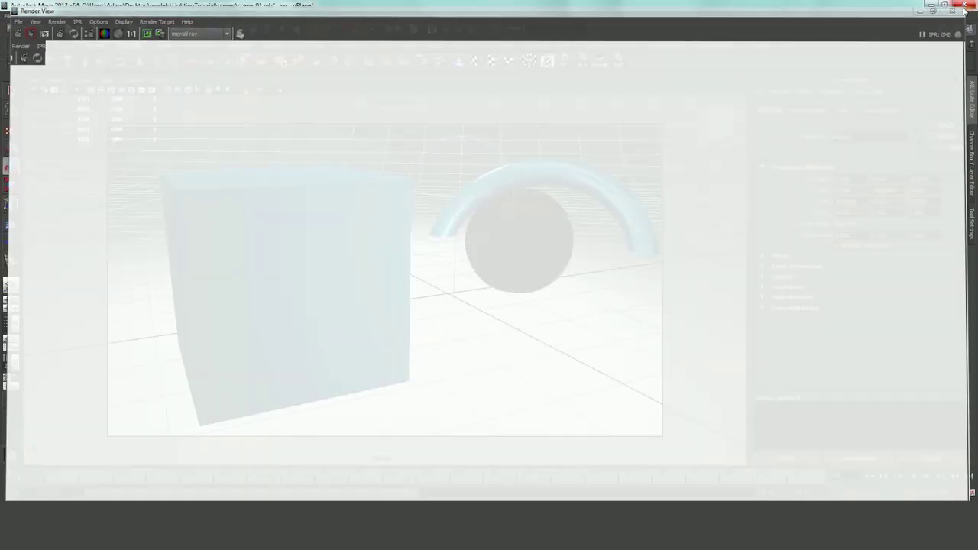
left_click(964, 5)
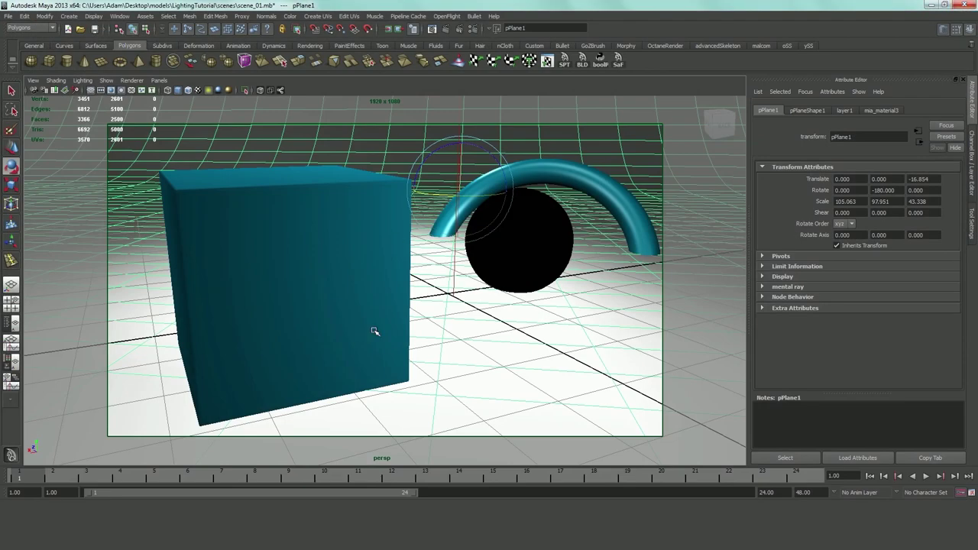